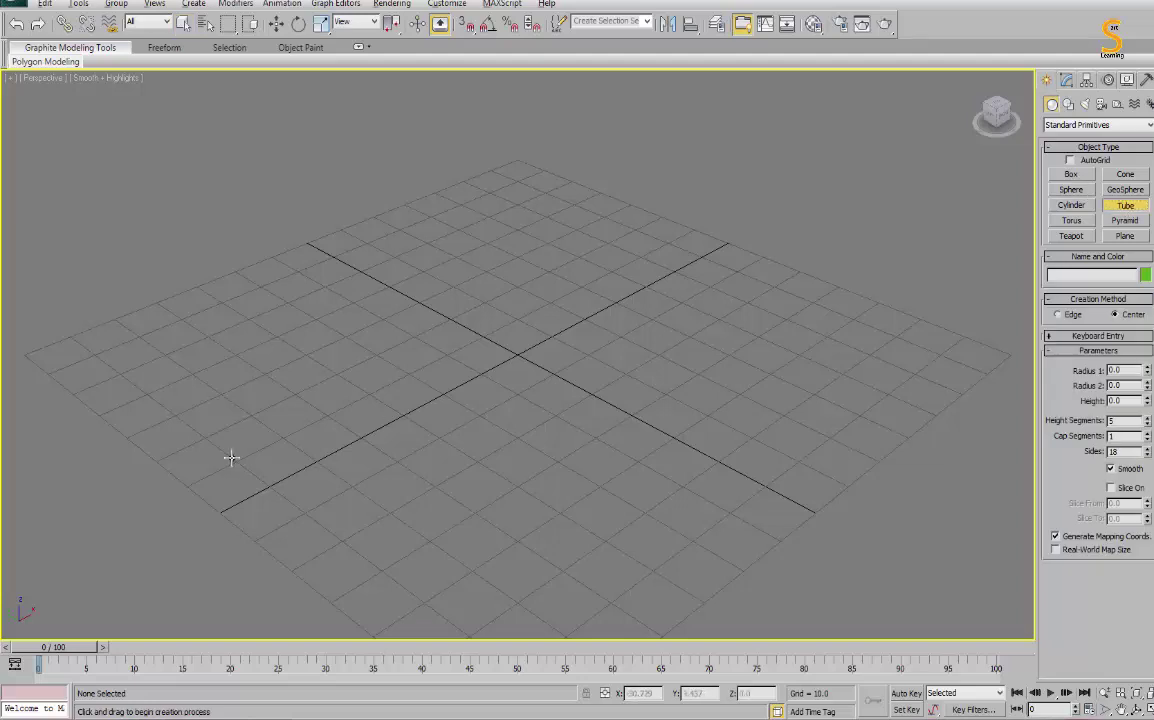
Draw a tube in the Left viewport with radii about 30.1 and 24.0 and height -7.56.
{"action": "left_click_drag", "start_coordinate": [524, 297], "coordinate": [541, 346]}
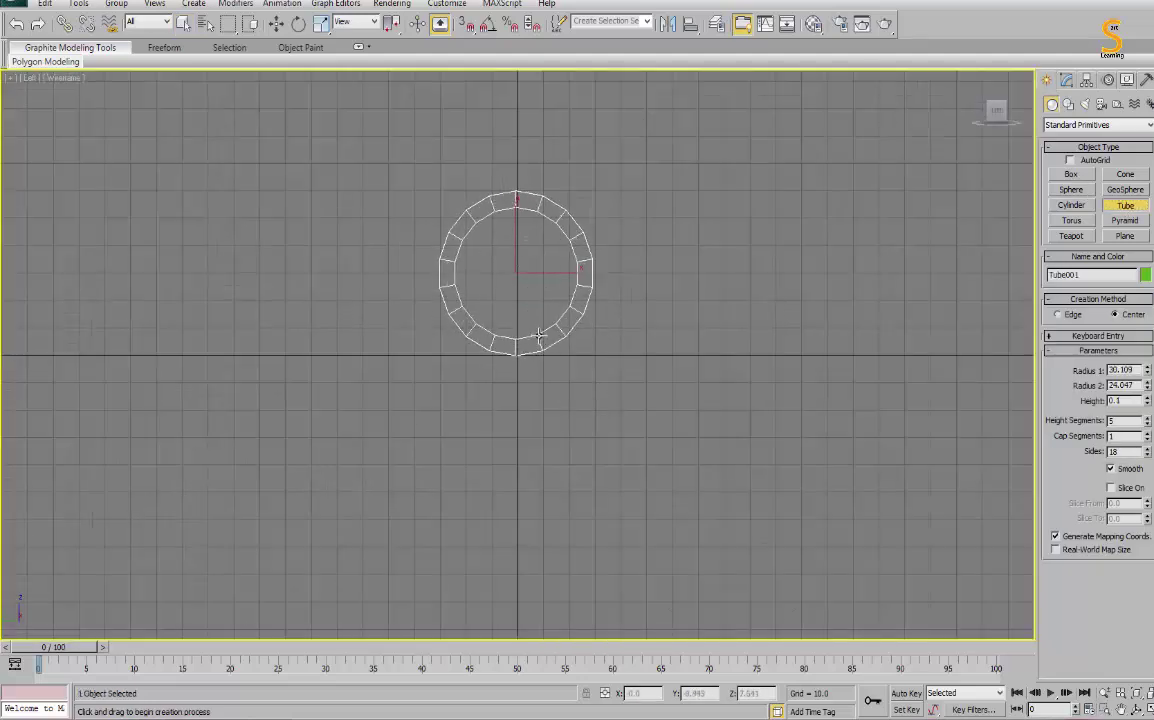
{"action": "left_click", "coordinate": [539, 368]}
{"action": "key", "text": "alt+w"}
{"action": "right_click", "coordinate": [814, 548]}
{"action": "key", "text": "alt+w"}
{"action": "middle_click_drag", "start_coordinate": [780, 520], "coordinate": [708, 360], "text": "alt"}
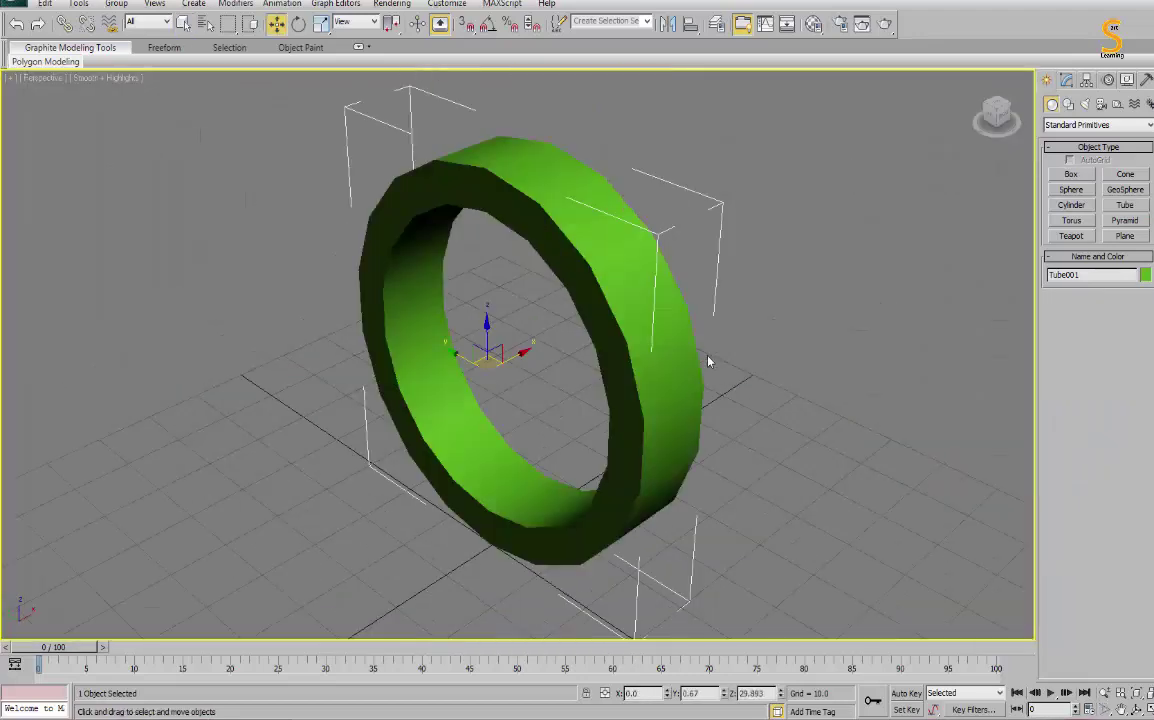
{"action": "scroll", "coordinate": [658, 430], "scroll_direction": "down", "scroll_amount": 4}
Turn on Edged Faces and set the tube's Height Segments to 1.
{"action": "key", "text": "F4"}
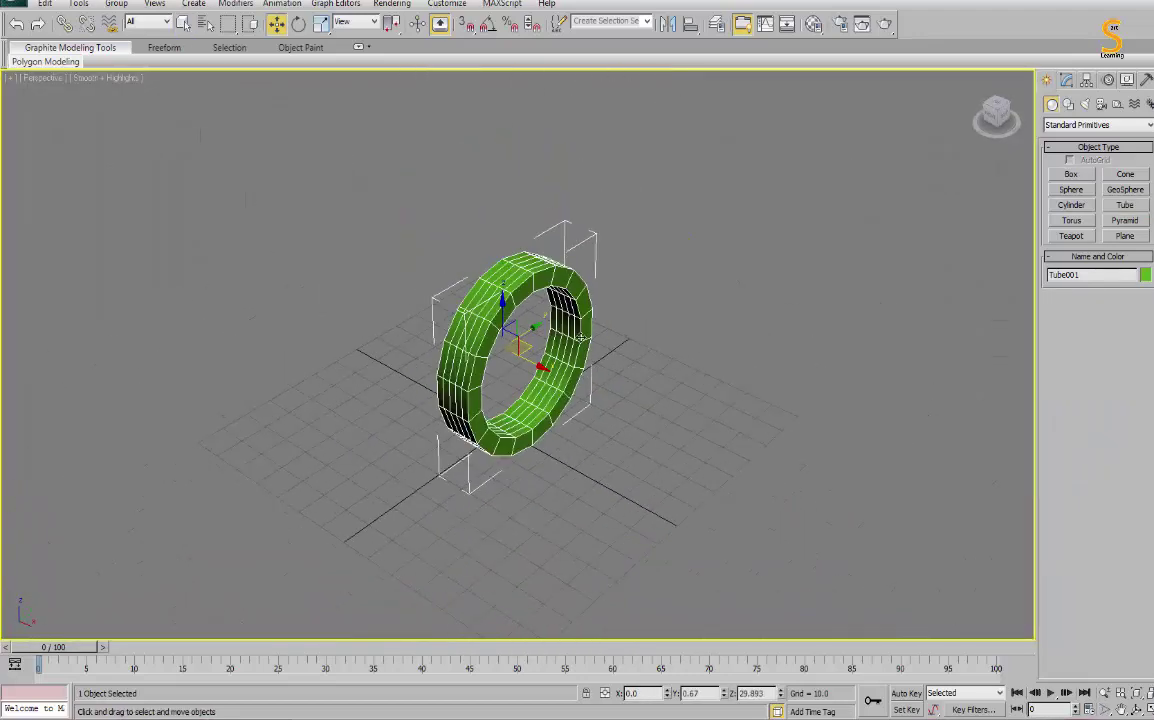
{"action": "left_click", "coordinate": [1065, 82]}
{"action": "mouse_move", "coordinate": [1147, 343]}
{"action": "left_mouse_down"}
{"action": "mouse_move", "coordinate": [1149, 360]}
{"action": "mouse_move", "coordinate": [1036, 333]}
{"action": "left_mouse_up"}
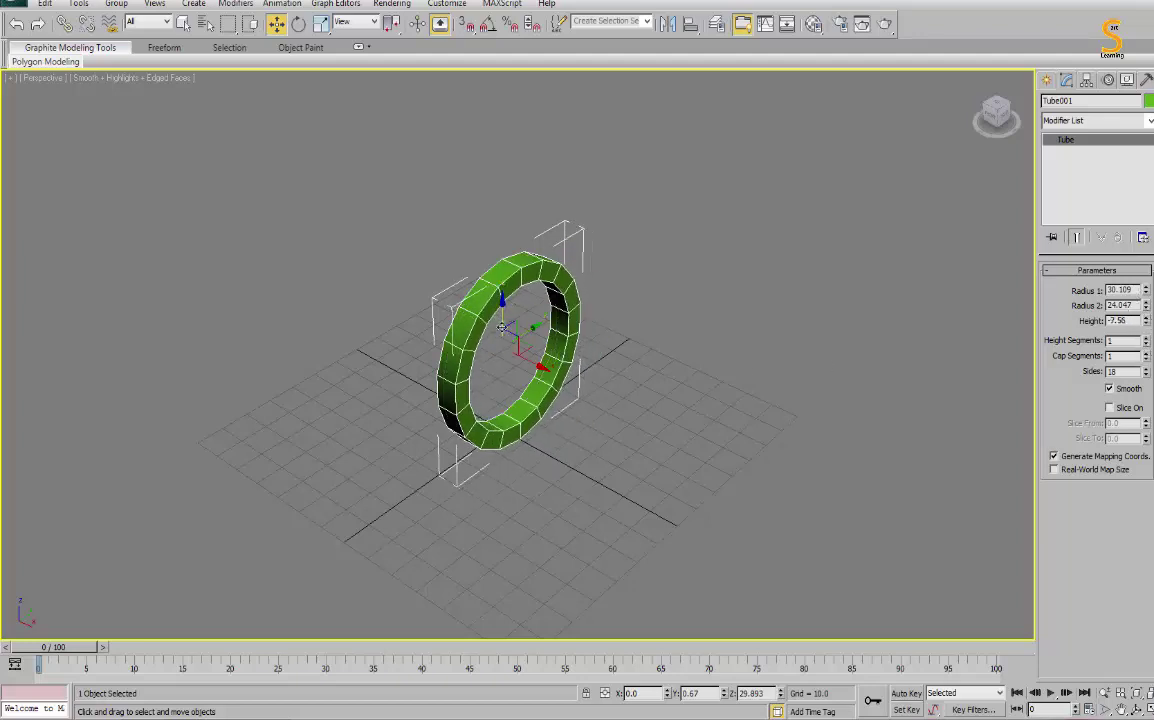
{"action": "right_click", "coordinate": [490, 290]}
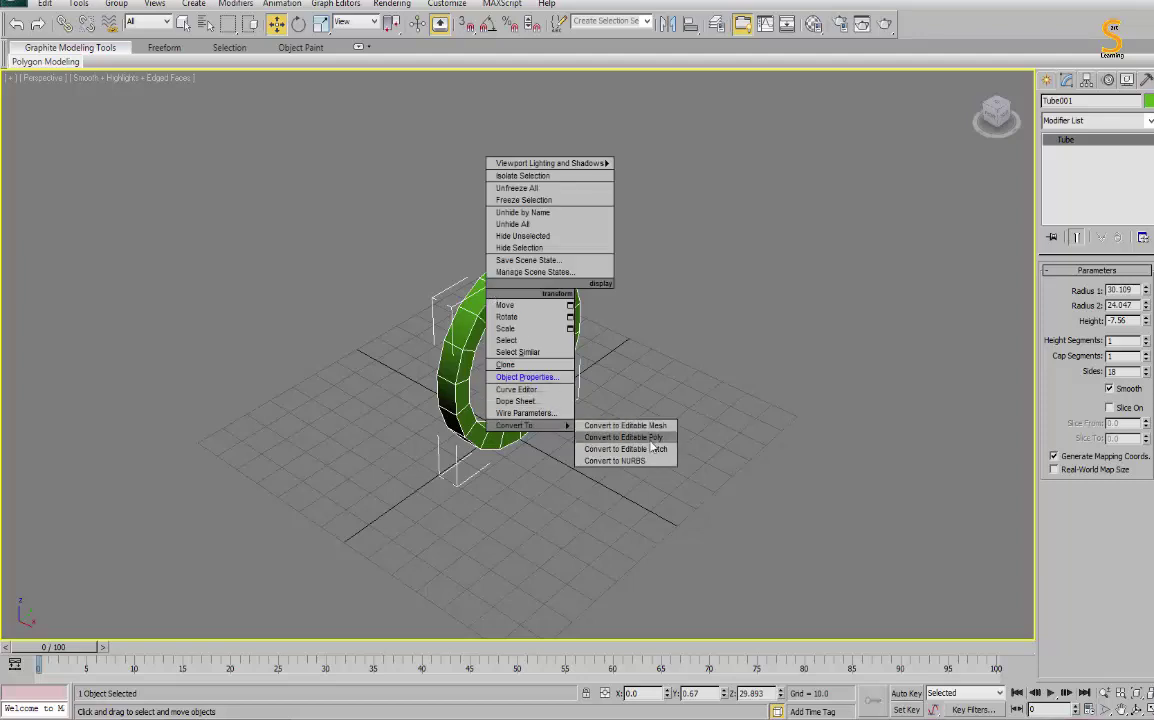
Convert the tube to an Editable Poly and stretch it along X.
{"action": "left_click", "coordinate": [625, 440]}
{"action": "mouse_move", "coordinate": [625, 440]}
{"action": "middle_mouse_down", "text": "alt"}
{"action": "mouse_move", "coordinate": [614, 348]}
{"action": "mouse_move", "coordinate": [550, 352]}
{"action": "middle_mouse_up", "text": "alt"}
{"action": "key", "text": "r"}
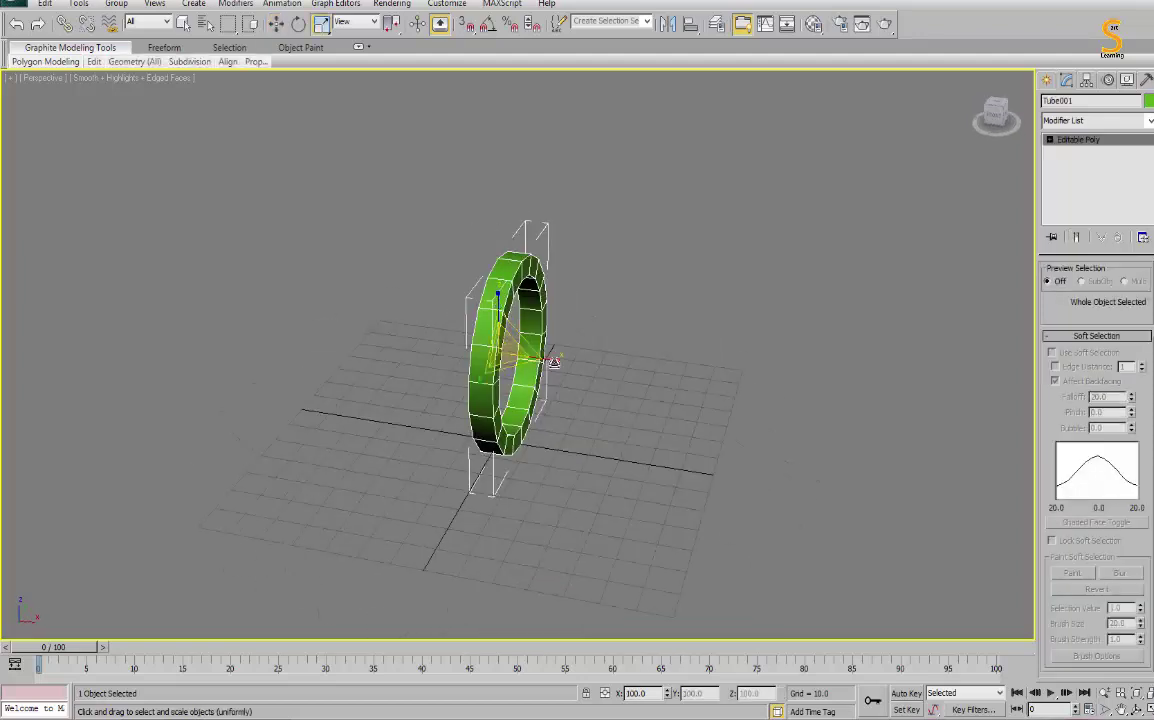
{"action": "left_click_drag", "start_coordinate": [550, 354], "coordinate": [570, 362]}
{"action": "key", "text": "w"}
{"action": "middle_click_drag", "start_coordinate": [641, 342], "coordinate": [518, 227], "text": "alt"}
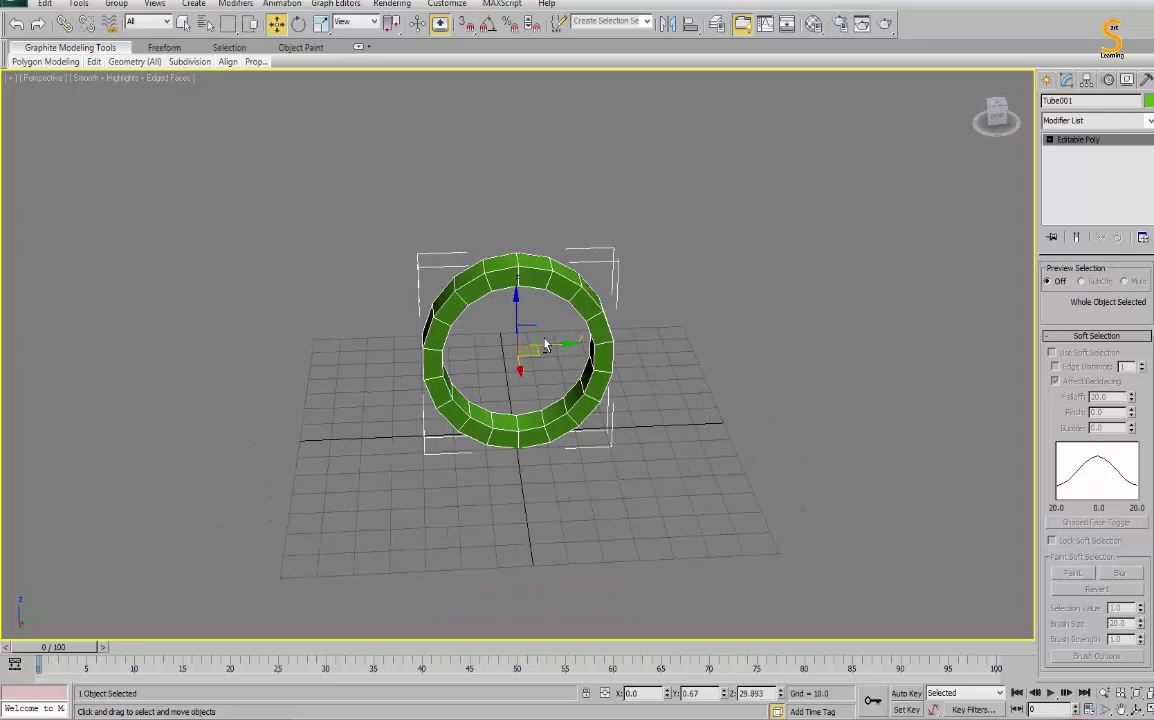
Select the four top vertices and enable Soft Selection with falloff about 37.8.
{"action": "key", "text": "1"}
{"action": "left_click_drag", "start_coordinate": [503, 225], "coordinate": [534, 330]}
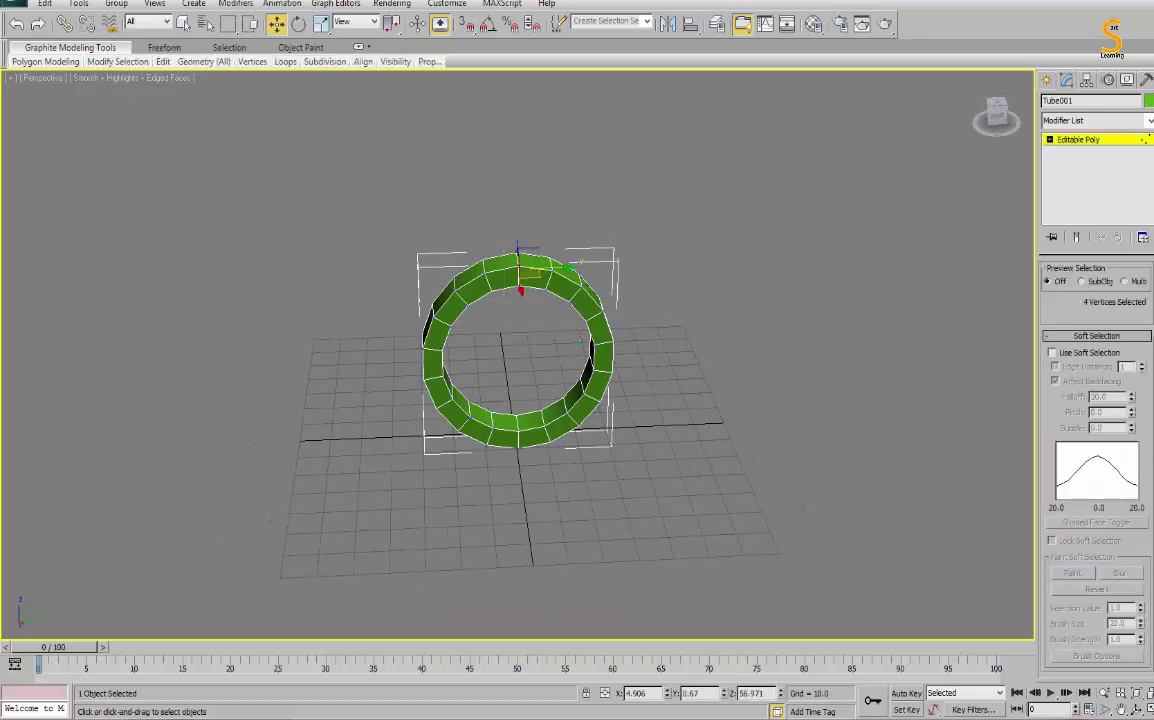
{"action": "left_click", "coordinate": [1082, 354]}
{"action": "left_click_drag", "start_coordinate": [1131, 397], "coordinate": [1131, 370]}
{"action": "mouse_move", "coordinate": [901, 366]}
{"action": "middle_mouse_down", "text": "alt"}
{"action": "mouse_move", "coordinate": [593, 348]}
{"action": "mouse_move", "coordinate": [520, 360]}
{"action": "mouse_move", "coordinate": [490, 400]}
{"action": "middle_mouse_up", "text": "alt"}
{"action": "key", "text": "r"}
Raise the soft-selection falloff to 54.054 and pull the vertices into an oval band.
{"action": "left_click_drag", "start_coordinate": [549, 471], "coordinate": [470, 420]}
{"action": "mouse_move", "coordinate": [470, 420]}
{"action": "middle_mouse_down", "text": "alt"}
{"action": "mouse_move", "coordinate": [559, 443]}
{"action": "mouse_move", "coordinate": [479, 430]}
{"action": "mouse_move", "coordinate": [531, 470]}
{"action": "middle_mouse_up", "text": "alt"}
{"action": "left_click", "coordinate": [522, 445]}
{"action": "middle_click_drag", "start_coordinate": [509, 393], "coordinate": [563, 413], "text": "alt"}
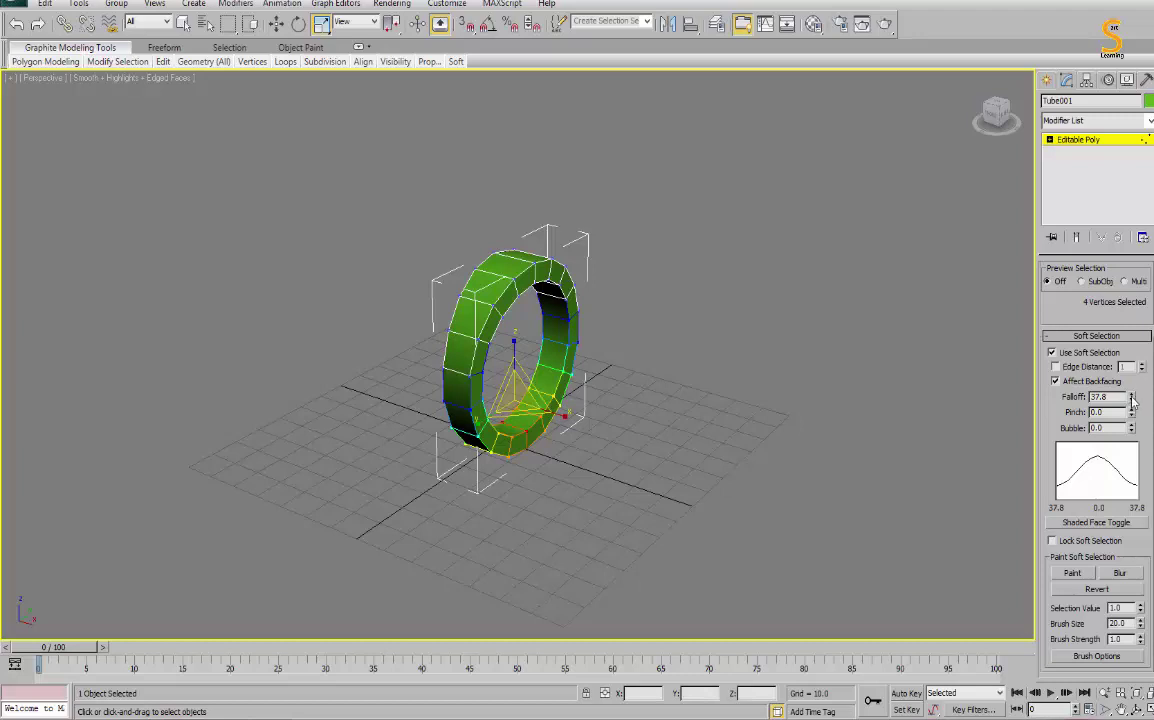
{"action": "left_click_drag", "start_coordinate": [1133, 400], "coordinate": [1022, 357]}
{"action": "left_click_drag", "start_coordinate": [567, 385], "coordinate": [478, 360]}
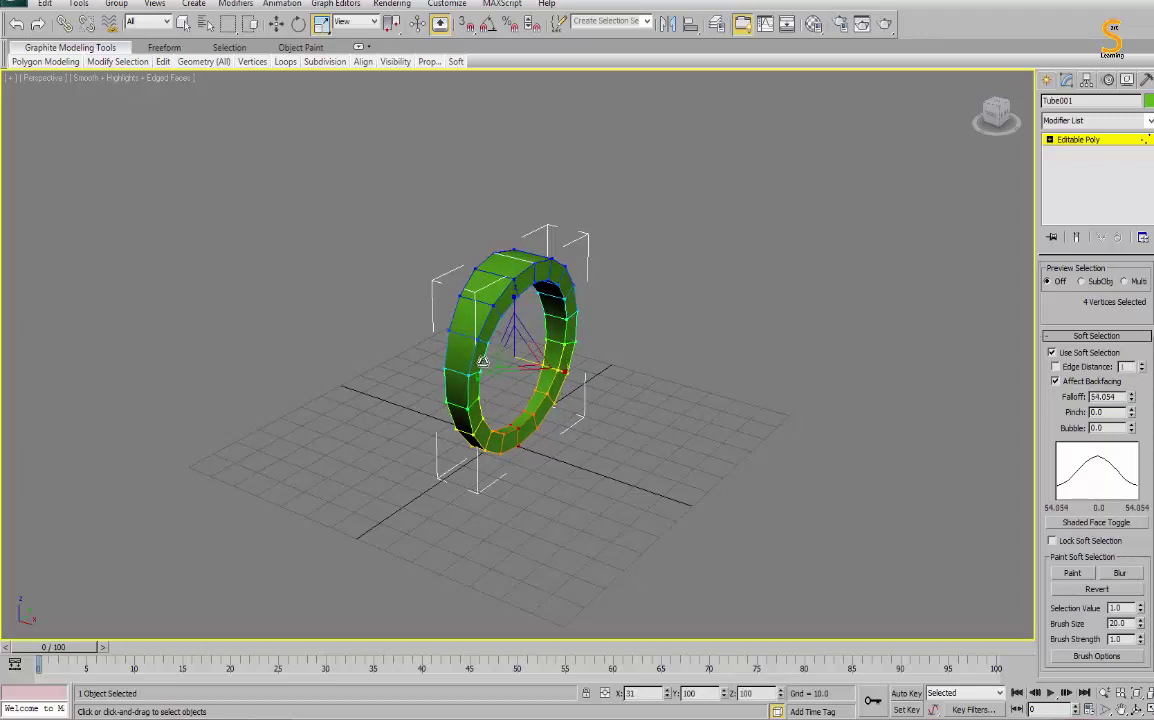
{"action": "right_click", "coordinate": [644, 332]}
{"action": "left_click", "coordinate": [605, 323]}
{"action": "mouse_move", "coordinate": [670, 427]}
{"action": "middle_mouse_down", "text": "alt"}
{"action": "mouse_move", "coordinate": [510, 401]}
{"action": "mouse_move", "coordinate": [631, 342]}
{"action": "middle_mouse_up", "text": "alt"}
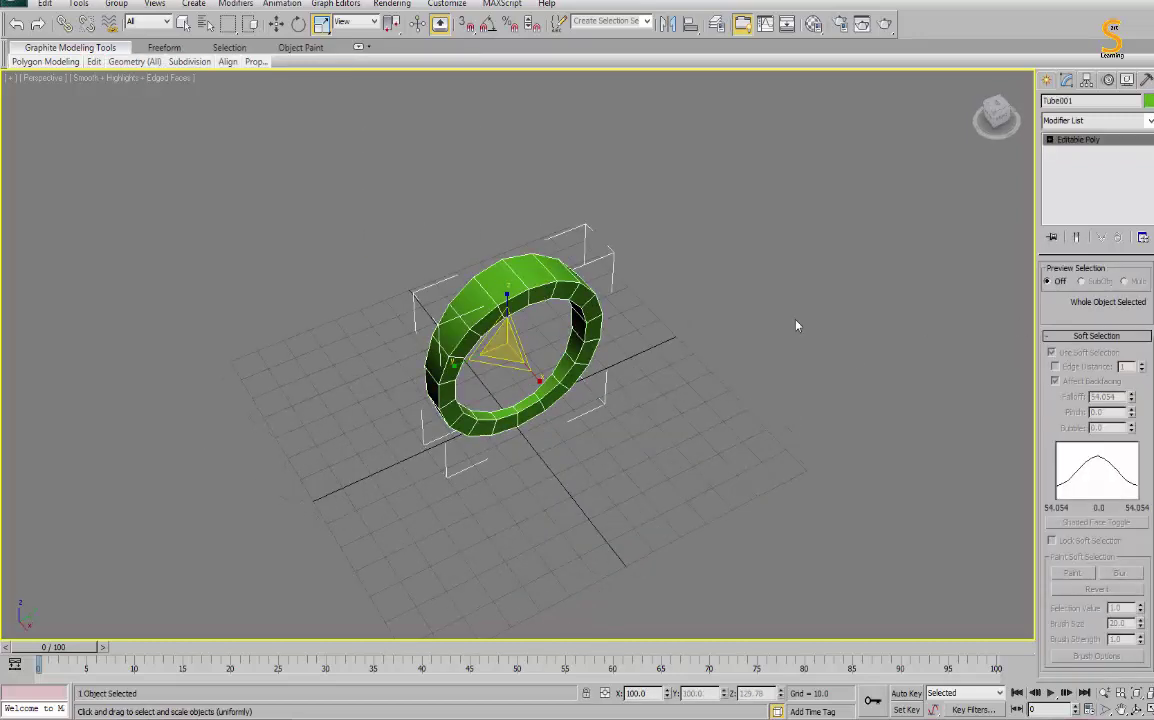
Select the band's edge ring and turn off Soft Selection.
{"action": "key", "text": "2"}
{"action": "double_click", "coordinate": [489, 292]}
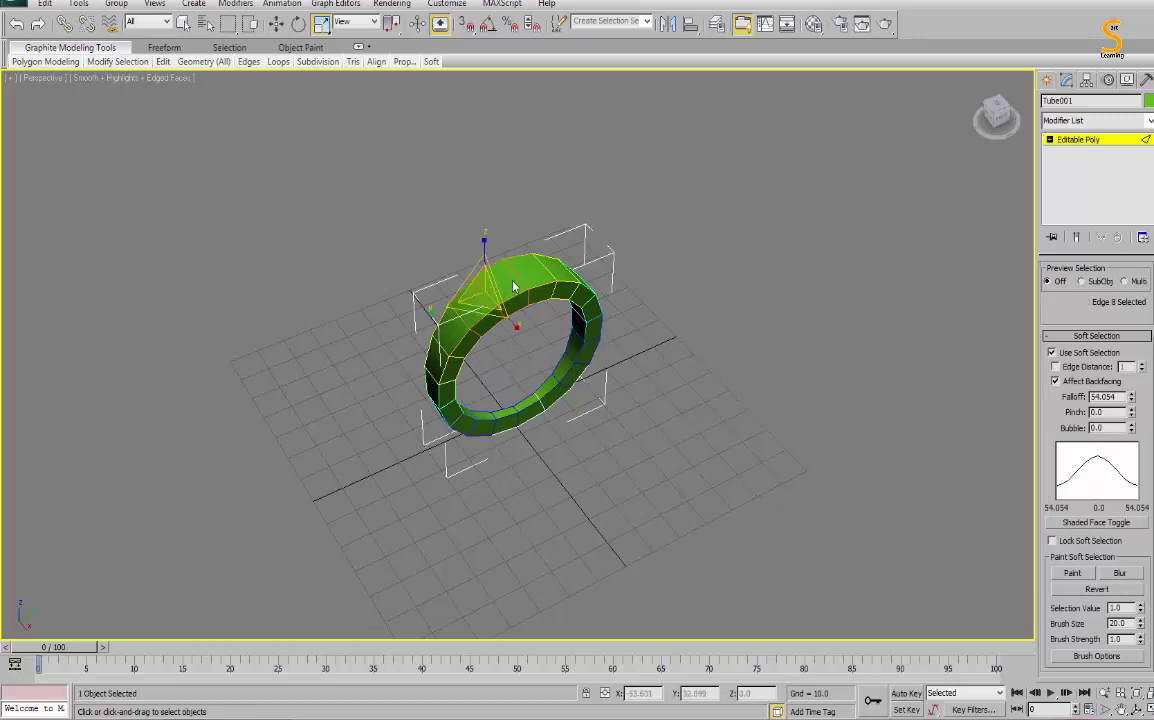
{"action": "left_click", "coordinate": [1052, 353]}
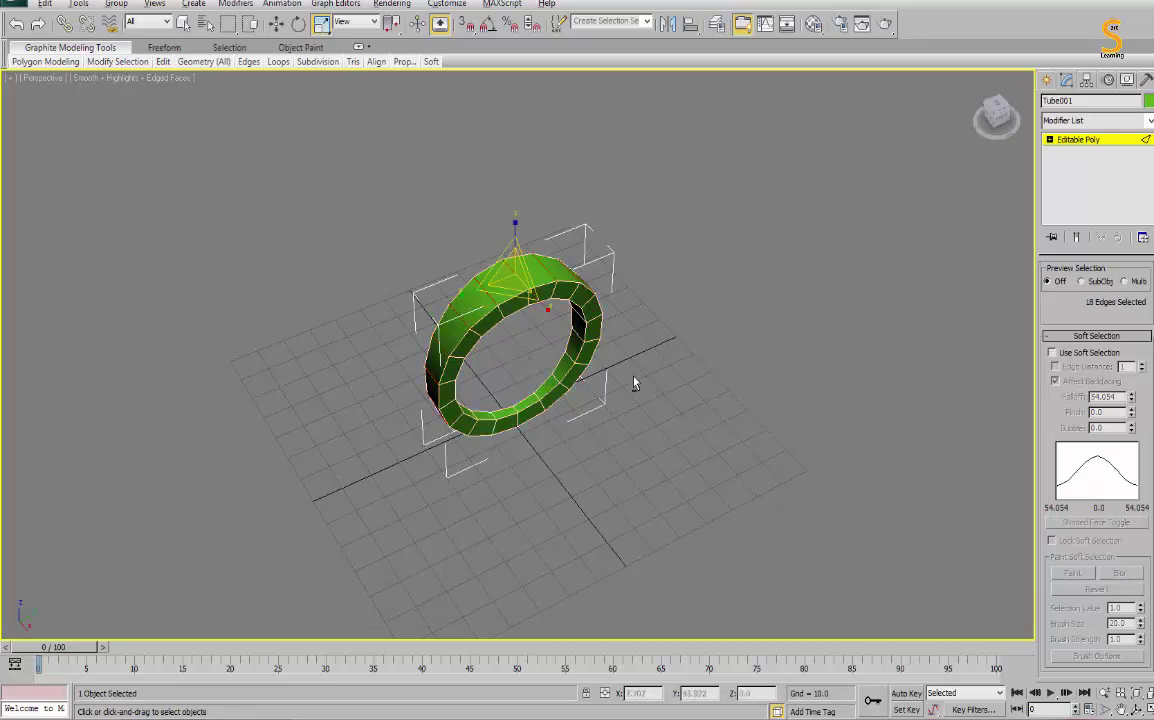
{"action": "middle_click_drag", "start_coordinate": [636, 381], "coordinate": [675, 373], "text": "alt"}
{"action": "right_click", "coordinate": [675, 373]}
{"action": "left_click", "coordinate": [463, 402]}
{"action": "middle_click_drag", "start_coordinate": [463, 402], "coordinate": [502, 301], "text": "alt"}
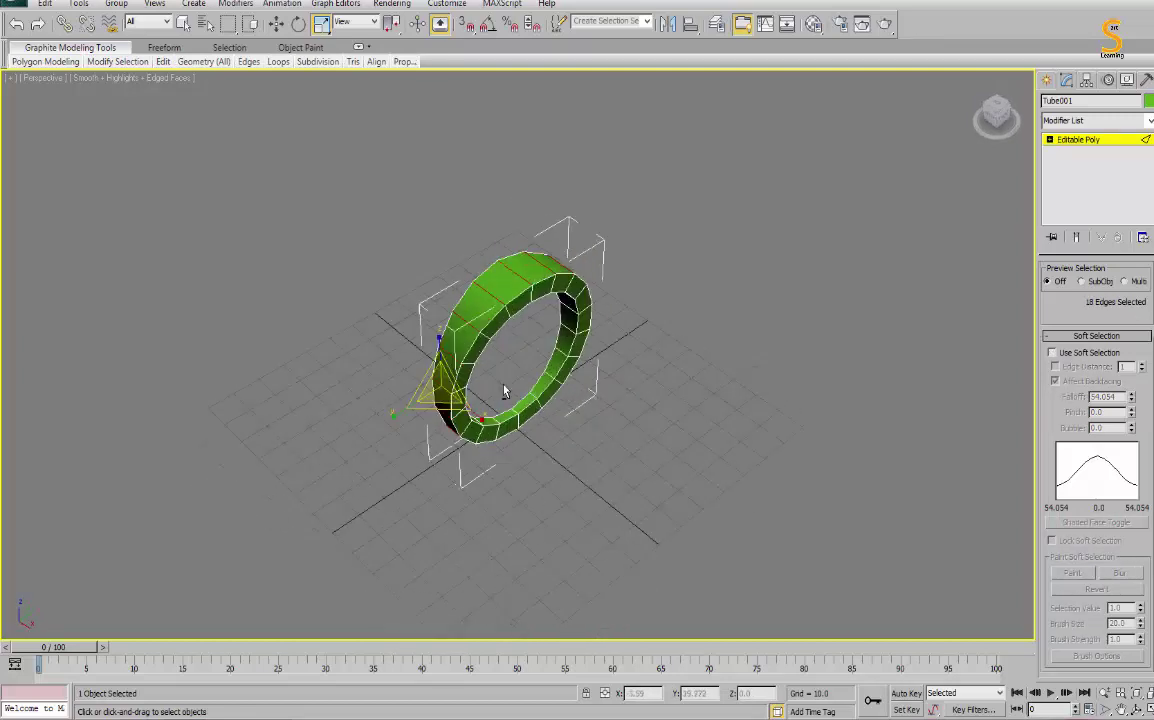
Select four polygons on the ring's top and inset them.
{"action": "key", "text": "4"}
{"action": "left_click", "coordinate": [527, 276], "text": "ctrl"}
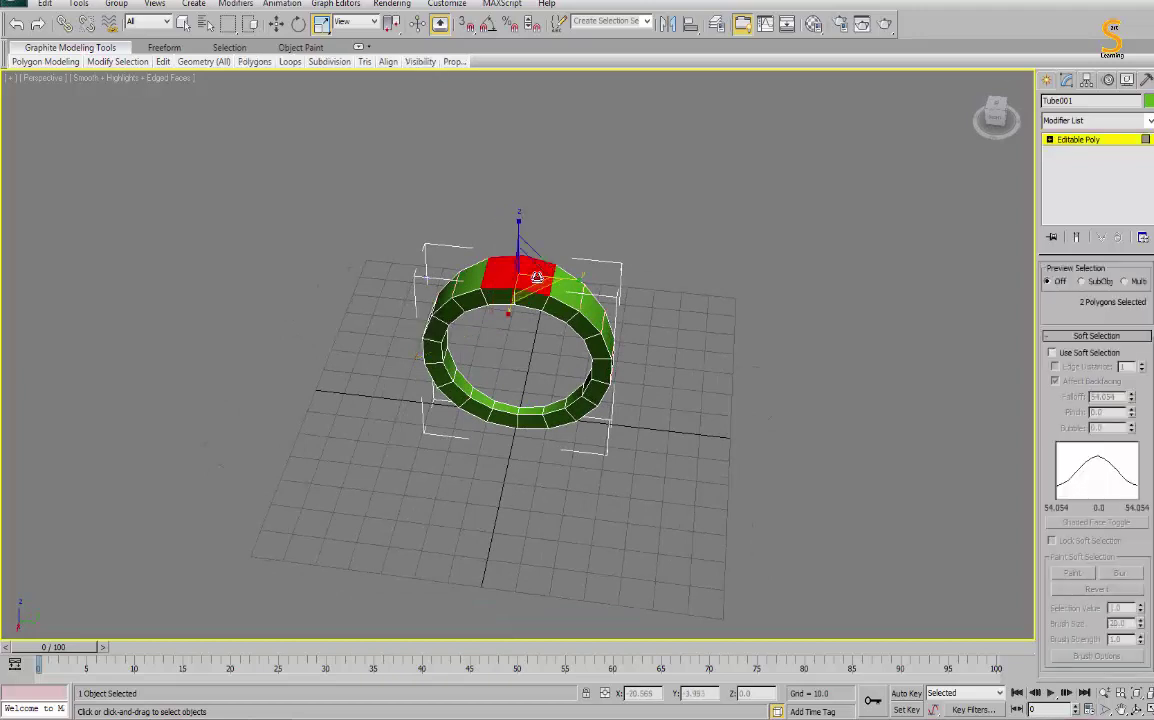
{"action": "middle_click_drag", "start_coordinate": [527, 276], "coordinate": [519, 272], "text": "alt"}
{"action": "left_click", "coordinate": [495, 272], "text": "ctrl"}
{"action": "left_click", "coordinate": [475, 282], "text": "ctrl"}
{"action": "mouse_move", "coordinate": [546, 215]}
{"action": "middle_mouse_down", "text": "alt"}
{"action": "mouse_move", "coordinate": [515, 295]}
{"action": "mouse_move", "coordinate": [512, 270]}
{"action": "mouse_move", "coordinate": [519, 295]}
{"action": "middle_mouse_up", "text": "alt"}
{"action": "right_click", "coordinate": [519, 295]}
{"action": "left_click", "coordinate": [500, 350]}
{"action": "left_click_drag", "start_coordinate": [507, 266], "coordinate": [607, 334]}
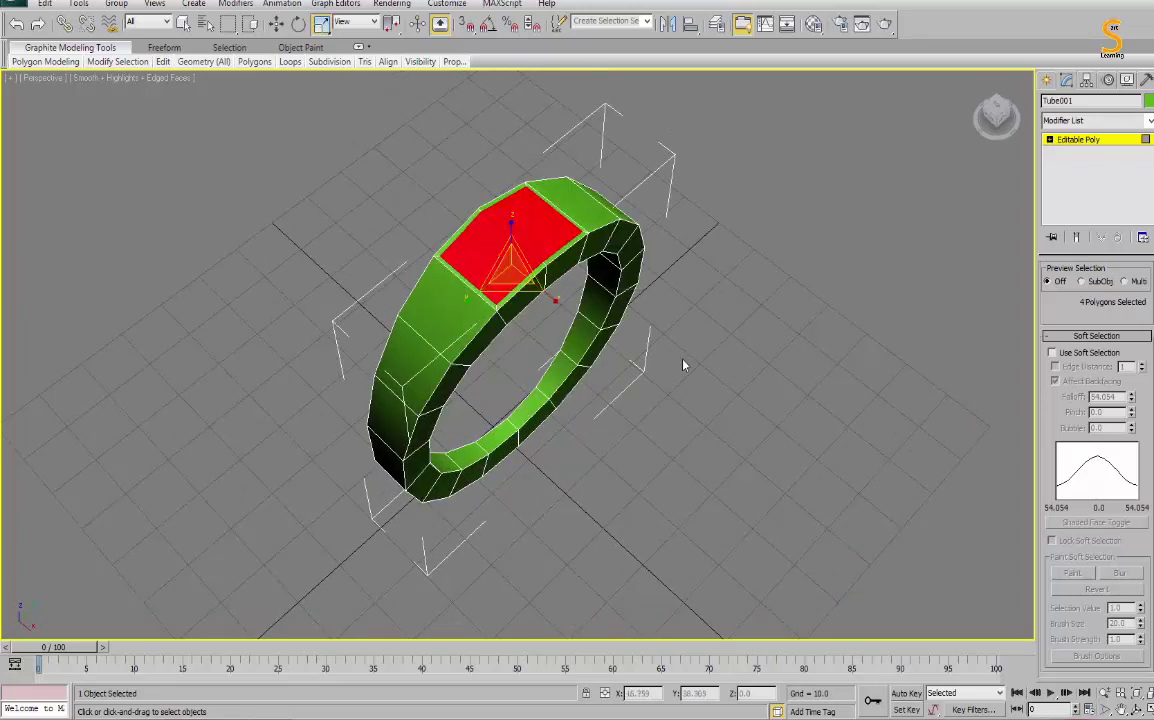
Delete the inset polygons and shift-drag the hole's border down into the ring.
{"action": "key", "text": "Delete"}
{"action": "mouse_move", "coordinate": [545, 342]}
{"action": "middle_mouse_down", "text": "alt"}
{"action": "mouse_move", "coordinate": [458, 309]}
{"action": "mouse_move", "coordinate": [538, 226]}
{"action": "middle_mouse_up", "text": "alt"}
{"action": "key", "text": "3"}
{"action": "left_click", "coordinate": [548, 224]}
{"action": "left_click_drag", "start_coordinate": [548, 224], "coordinate": [651, 296], "text": "shift"}
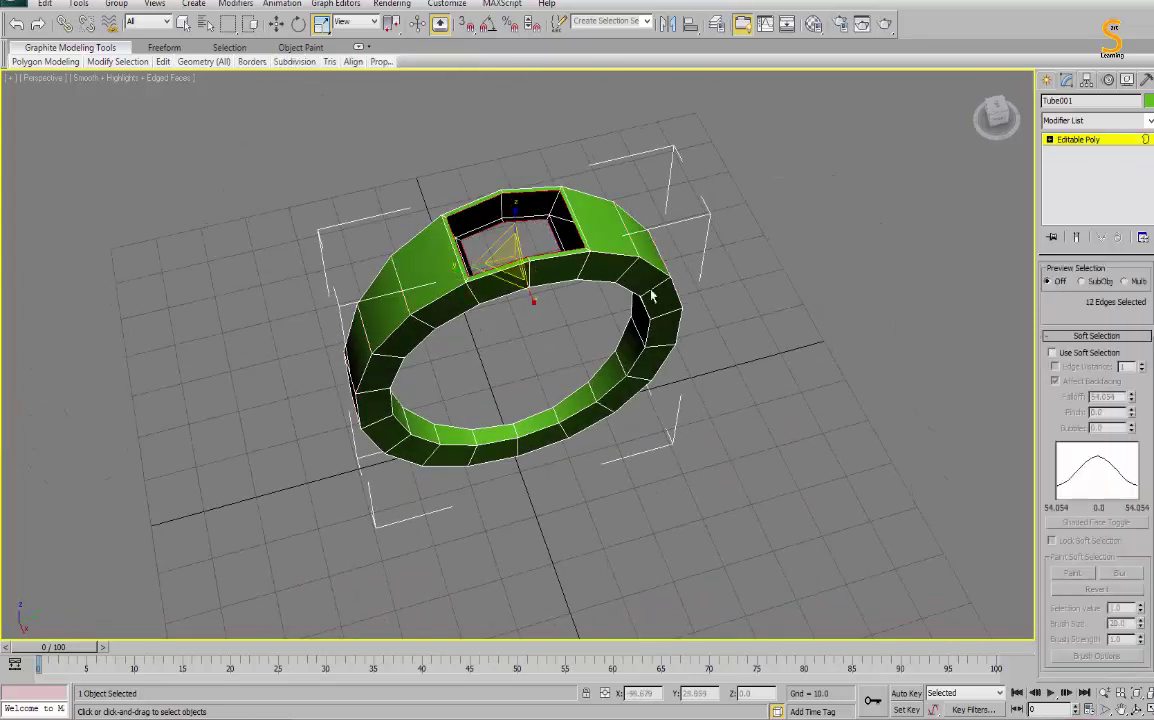
{"action": "scroll", "coordinate": [1072, 411], "scroll_direction": "down", "scroll_amount": 5}
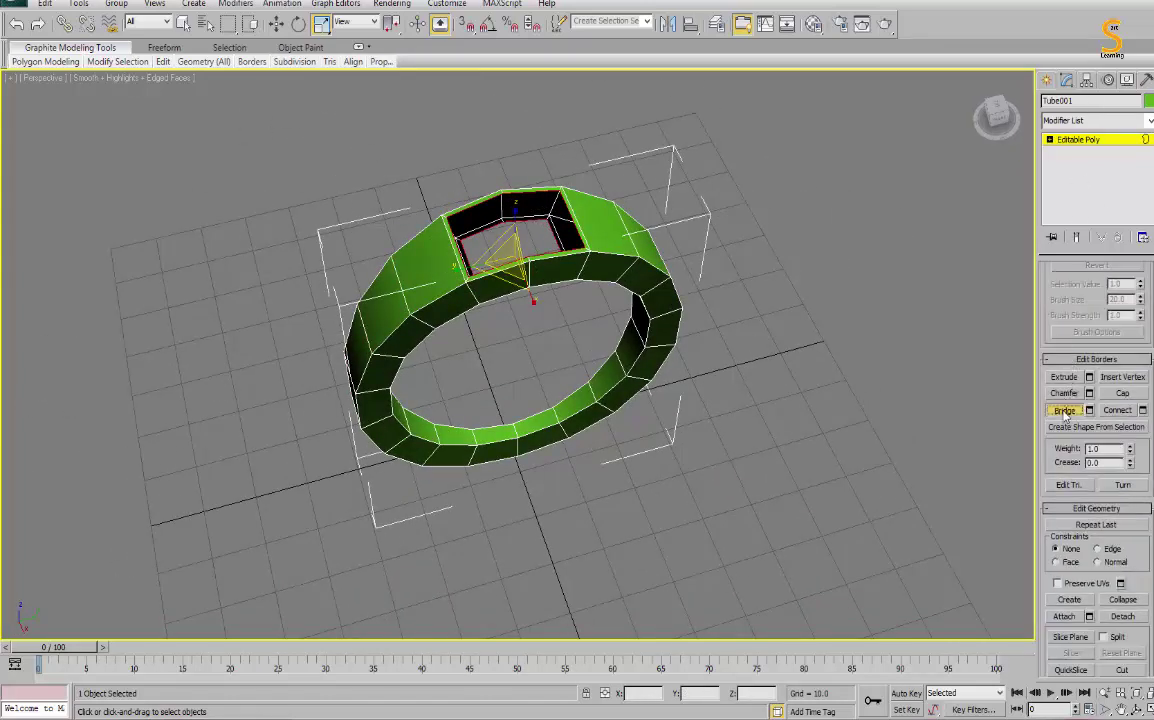
Bridge the hole borders to wall the opening between outer and inner surfaces.
{"action": "left_click", "coordinate": [1065, 411]}
{"action": "middle_click_drag", "start_coordinate": [470, 380], "coordinate": [513, 362], "text": "alt"}
{"action": "middle_click_drag", "start_coordinate": [574, 330], "coordinate": [578, 255], "text": "alt"}
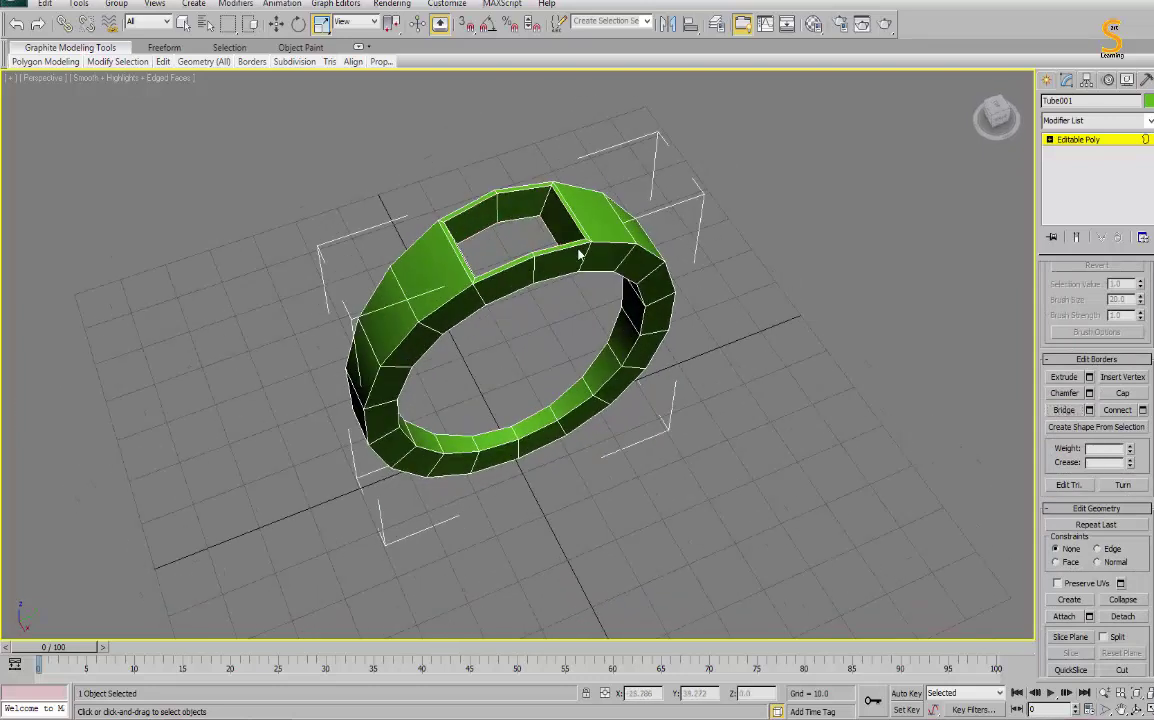
{"action": "left_click", "coordinate": [1092, 120]}
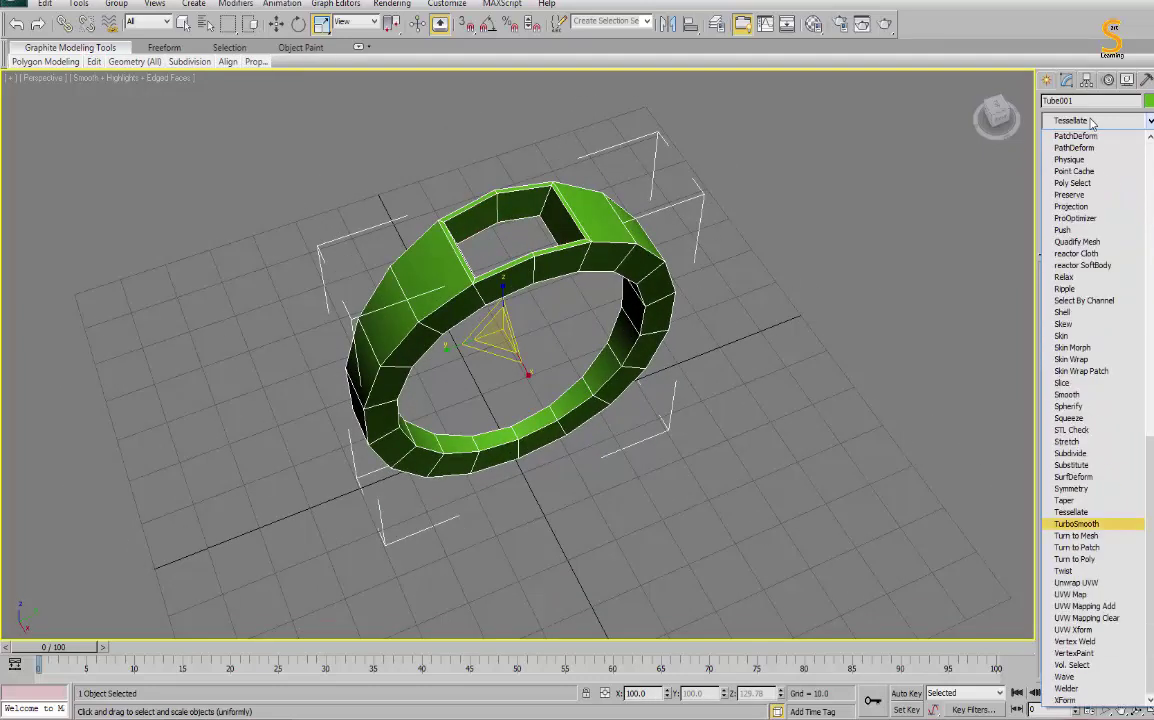
Add a TurboSmooth modifier to the ring with Iterations set to 2.
{"action": "left_click", "coordinate": [1076, 523]}
{"action": "left_click", "coordinate": [712, 274]}
{"action": "mouse_move", "coordinate": [712, 274]}
{"action": "middle_mouse_down", "text": "alt"}
{"action": "mouse_move", "coordinate": [514, 272]}
{"action": "mouse_move", "coordinate": [500, 230]}
{"action": "middle_mouse_up", "text": "alt"}
{"action": "left_click", "coordinate": [500, 230]}
{"action": "key", "text": "F4"}
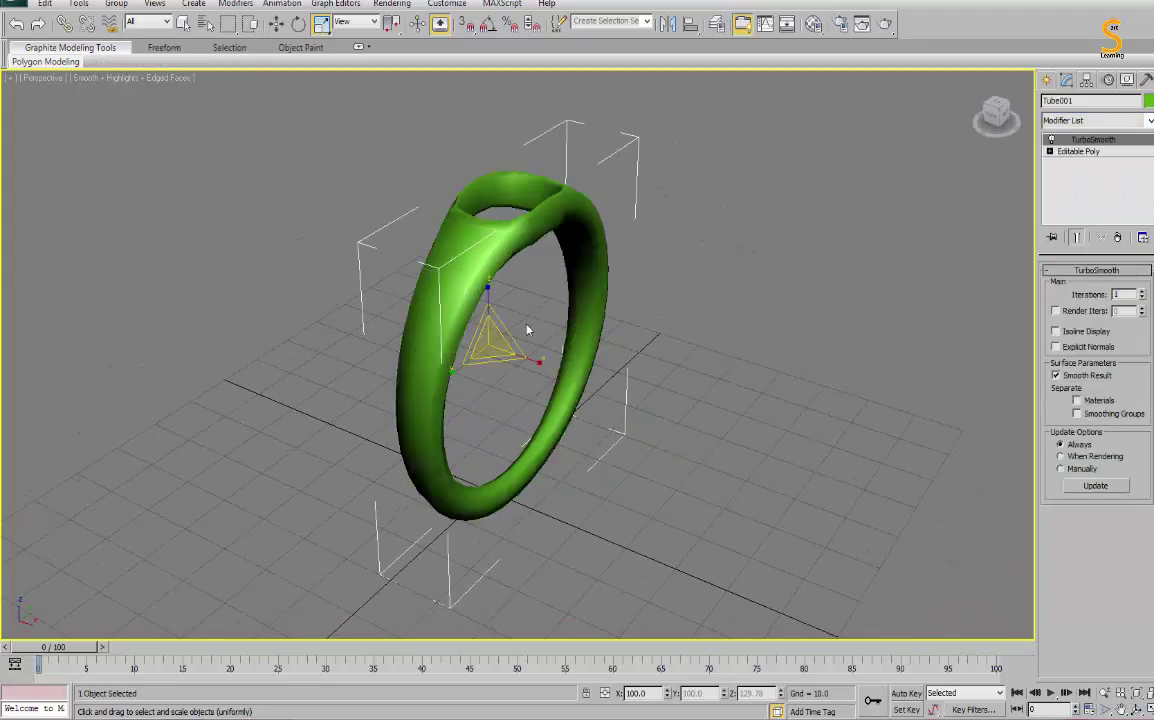
{"action": "middle_click_drag", "start_coordinate": [474, 291], "coordinate": [498, 420], "text": "alt"}
{"action": "left_click", "coordinate": [1142, 291]}
{"action": "mouse_move", "coordinate": [649, 337]}
{"action": "middle_mouse_down", "text": "alt"}
{"action": "mouse_move", "coordinate": [721, 309]}
{"action": "mouse_move", "coordinate": [700, 330]}
{"action": "middle_mouse_up", "text": "alt"}
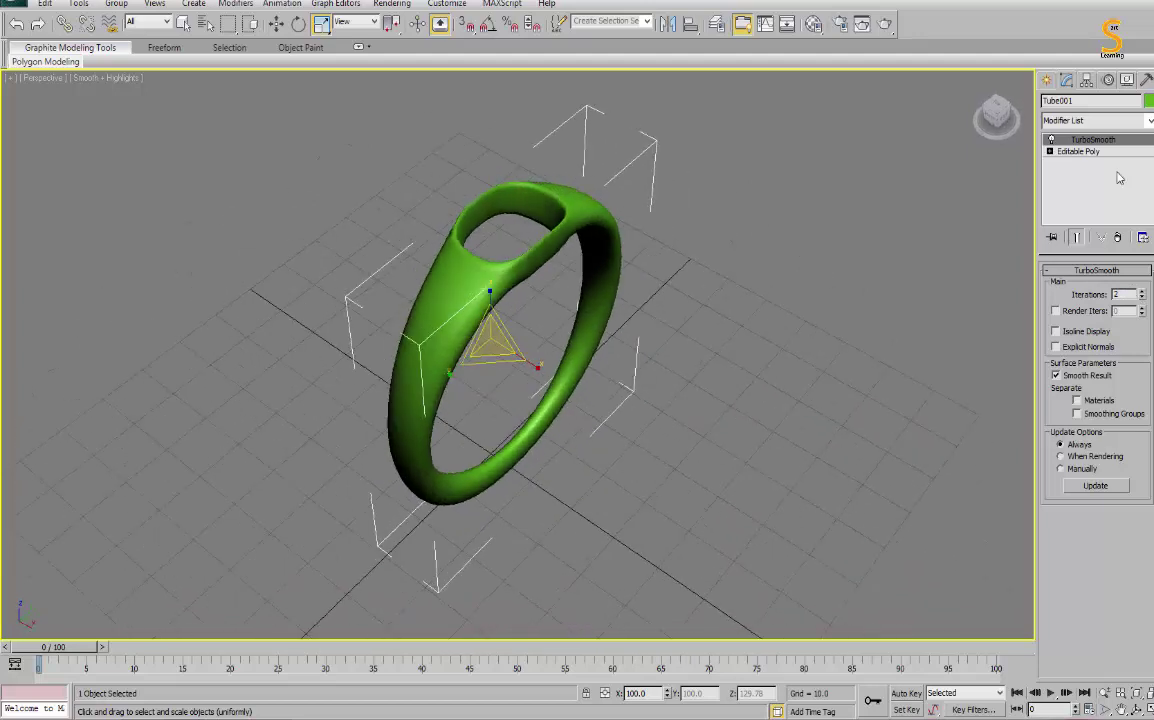
Return to the Editable Poly's Edge level and select an edge ring with end result shown.
{"action": "left_click", "coordinate": [1050, 151]}
{"action": "left_click", "coordinate": [1072, 175]}
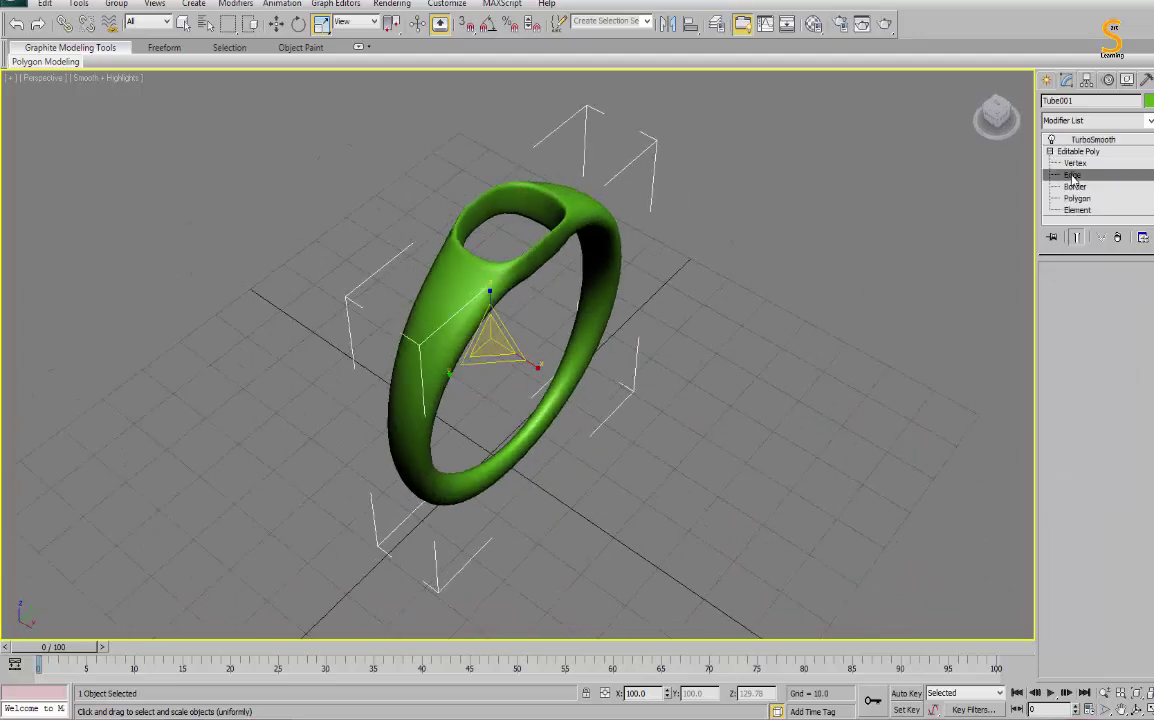
{"action": "key", "text": "F4"}
{"action": "double_click", "coordinate": [566, 360]}
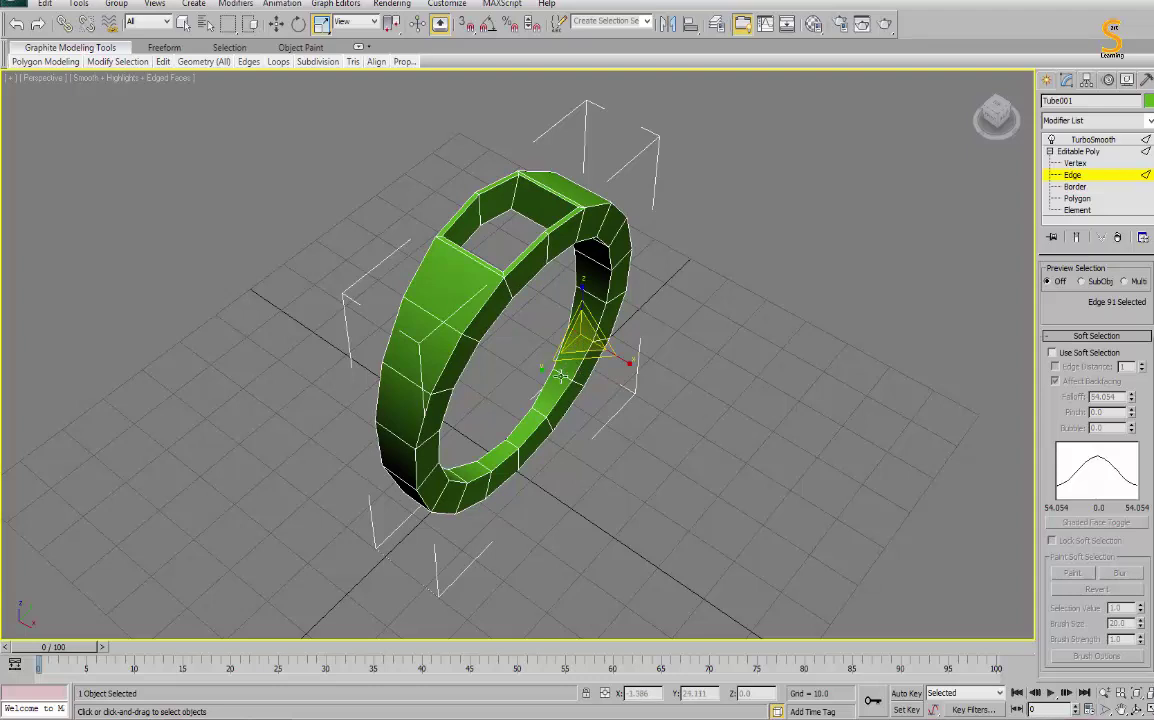
{"action": "left_click", "coordinate": [1075, 237]}
Connect the selected edges with 2 segments and a pinch of 84.
{"action": "right_click", "coordinate": [665, 300]}
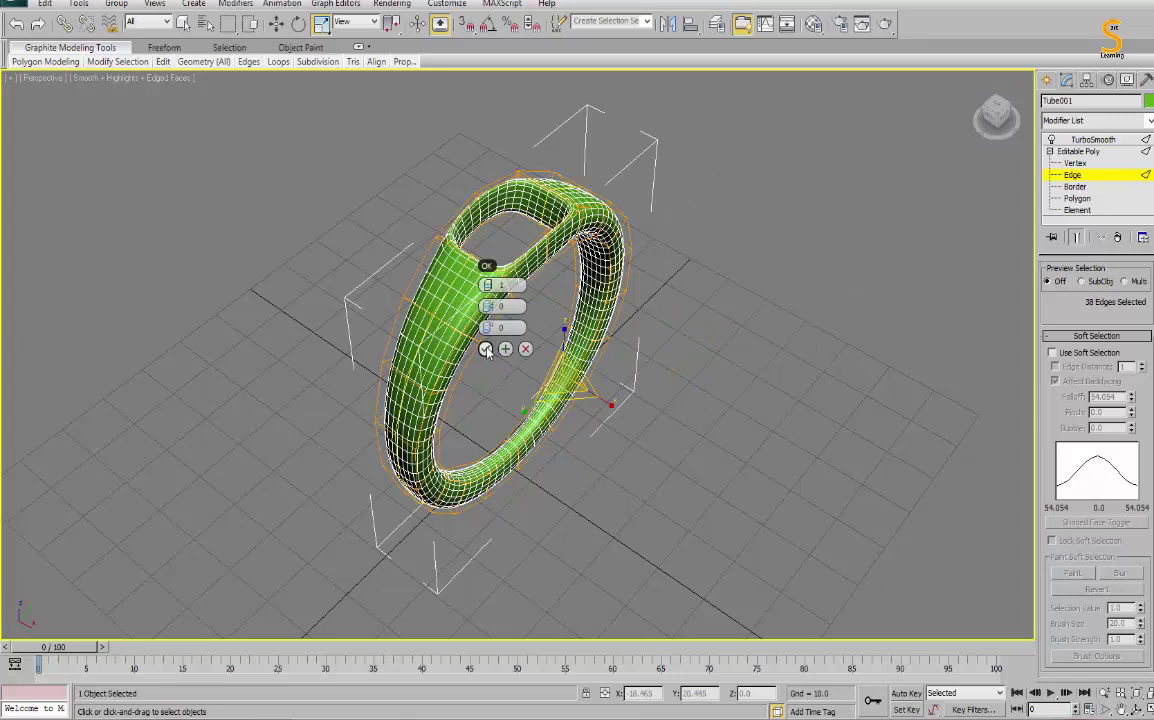
{"action": "left_click", "coordinate": [486, 349]}
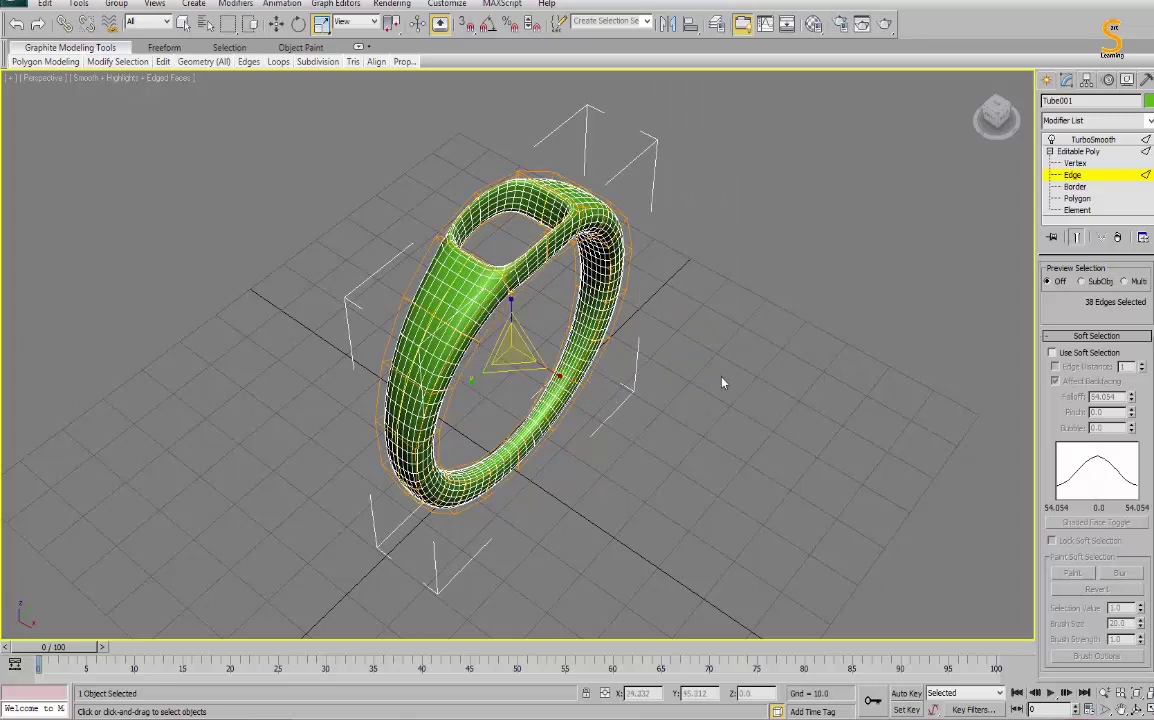
{"action": "right_click", "coordinate": [703, 348]}
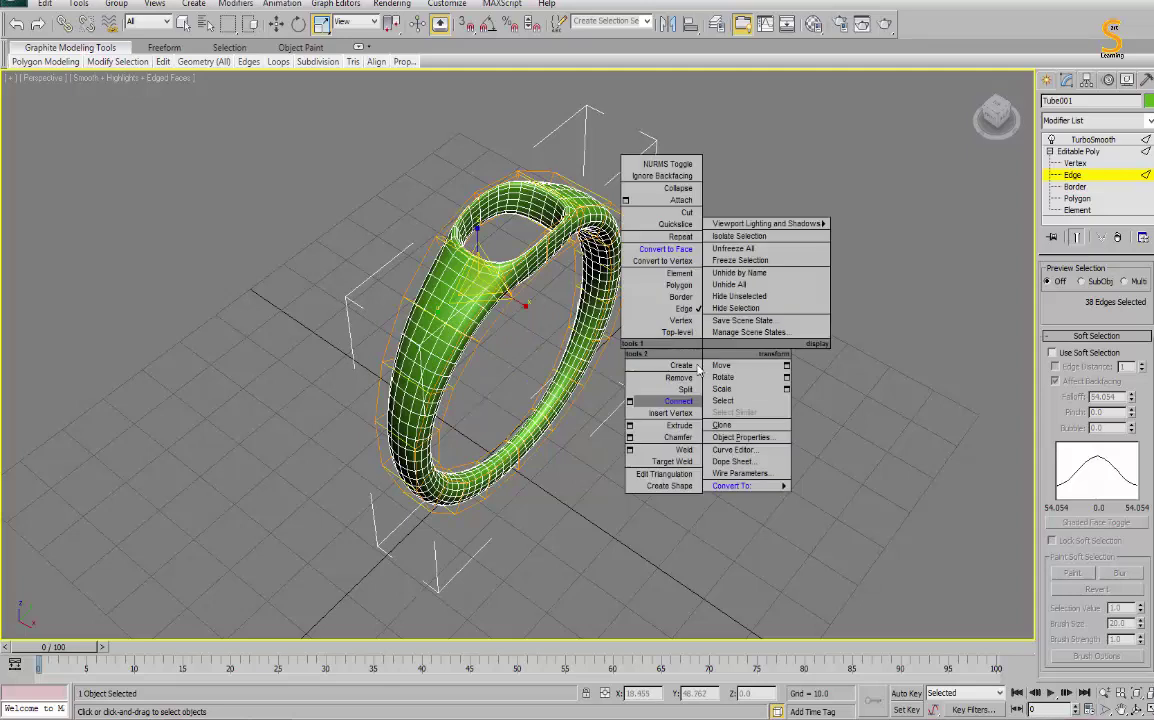
{"action": "left_click", "coordinate": [631, 402]}
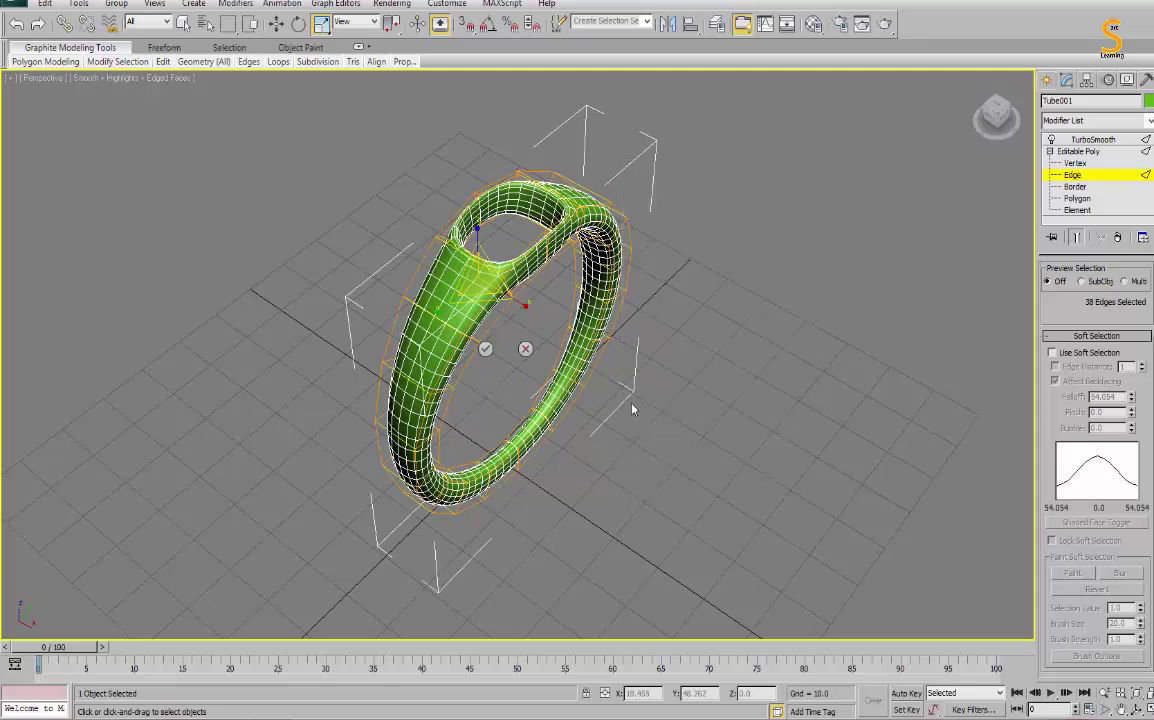
{"action": "left_click", "coordinate": [496, 286]}
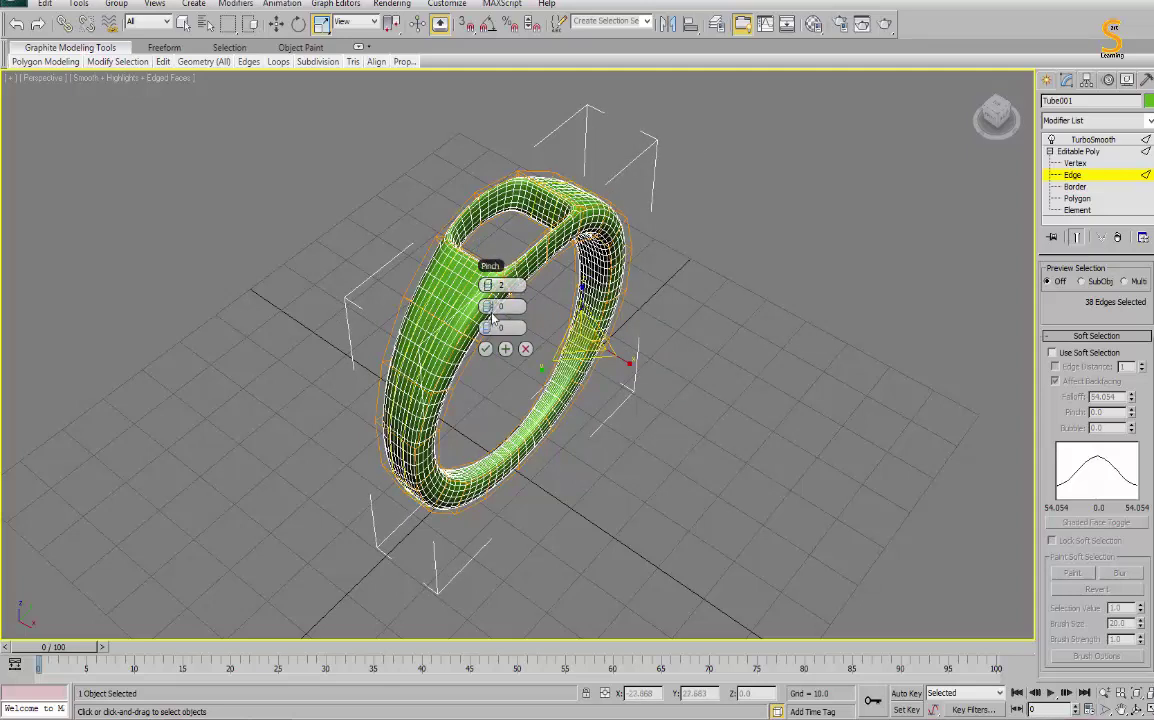
{"action": "mouse_move", "coordinate": [491, 306]}
{"action": "left_mouse_down"}
{"action": "mouse_move", "coordinate": [824, 325]}
{"action": "mouse_move", "coordinate": [748, 331]}
{"action": "left_mouse_up"}
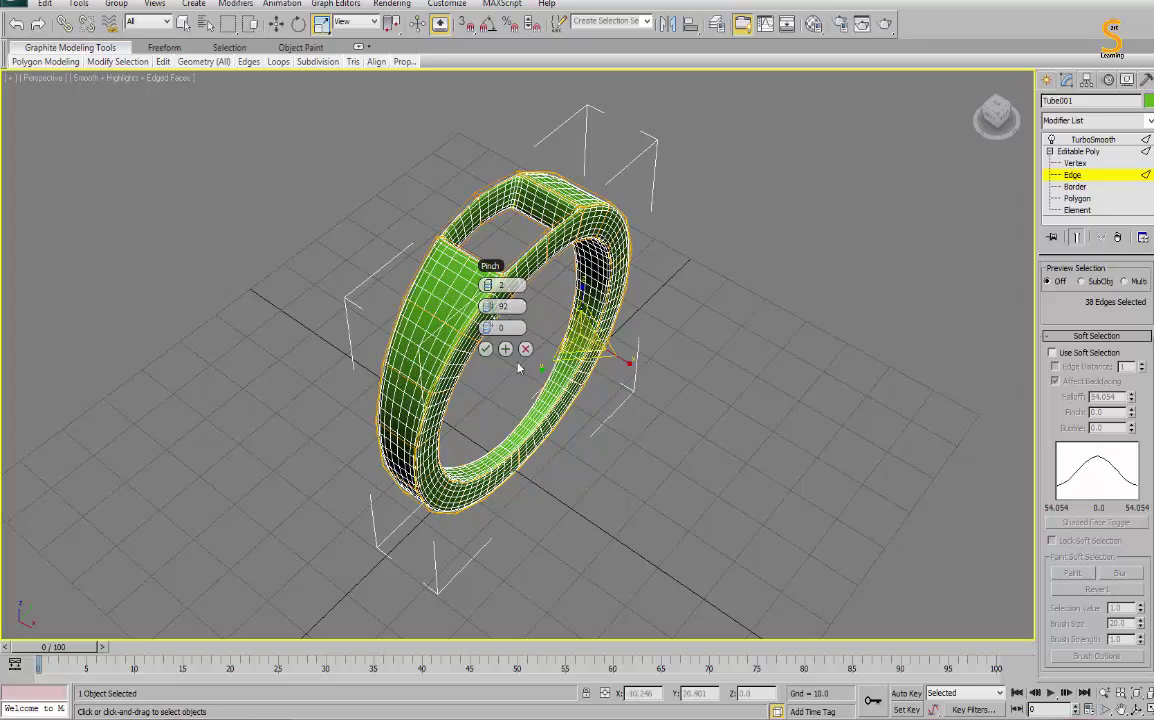
{"action": "left_click_drag", "start_coordinate": [500, 306], "coordinate": [482, 329]}
{"action": "left_click", "coordinate": [487, 350]}
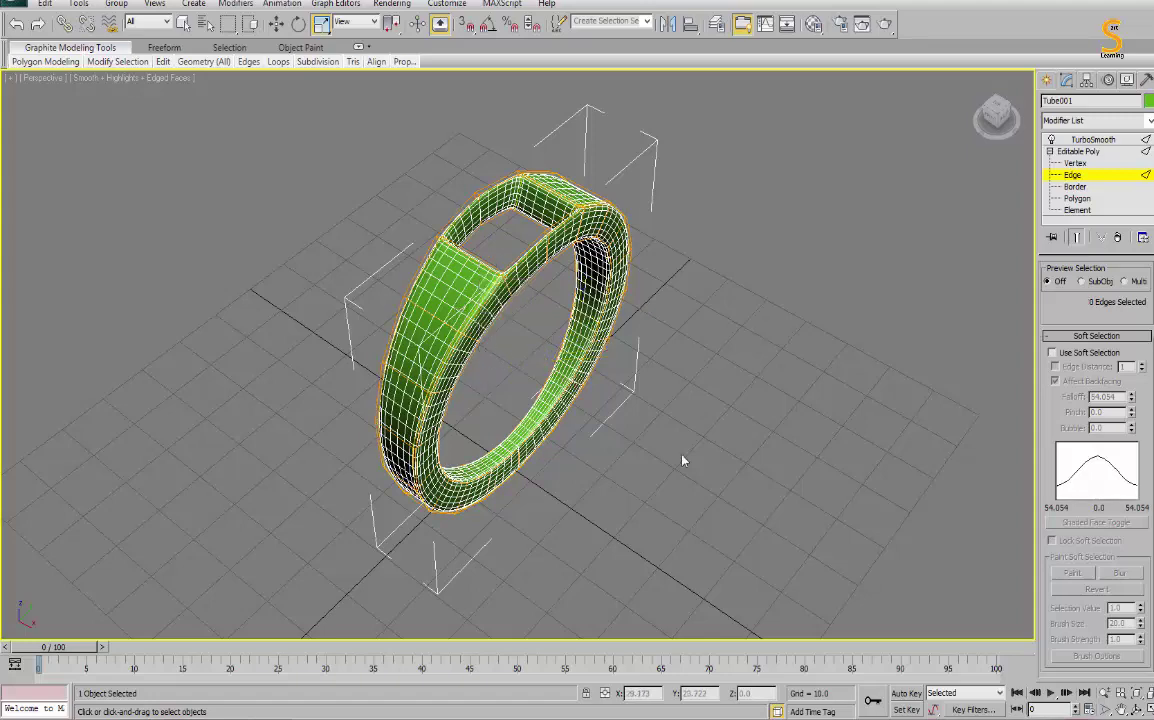
{"action": "left_click", "coordinate": [675, 487]}
{"action": "mouse_move", "coordinate": [672, 388]}
{"action": "middle_mouse_down", "text": "alt"}
{"action": "mouse_move", "coordinate": [667, 345]}
{"action": "mouse_move", "coordinate": [590, 375]}
{"action": "mouse_move", "coordinate": [595, 424]}
{"action": "mouse_move", "coordinate": [655, 386]}
{"action": "mouse_move", "coordinate": [605, 368]}
{"action": "middle_mouse_up", "text": "alt"}
Select the eight top vertices and scale them along X to flare the head.
{"action": "key", "text": "1"}
{"action": "left_click_drag", "start_coordinate": [497, 162], "coordinate": [450, 250]}
{"action": "mouse_move", "coordinate": [450, 250]}
{"action": "middle_mouse_down", "text": "alt"}
{"action": "mouse_move", "coordinate": [625, 320]}
{"action": "mouse_move", "coordinate": [626, 291]}
{"action": "mouse_move", "coordinate": [665, 283]}
{"action": "middle_mouse_up", "text": "alt"}
{"action": "left_click_drag", "start_coordinate": [417, 254], "coordinate": [432, 290]}
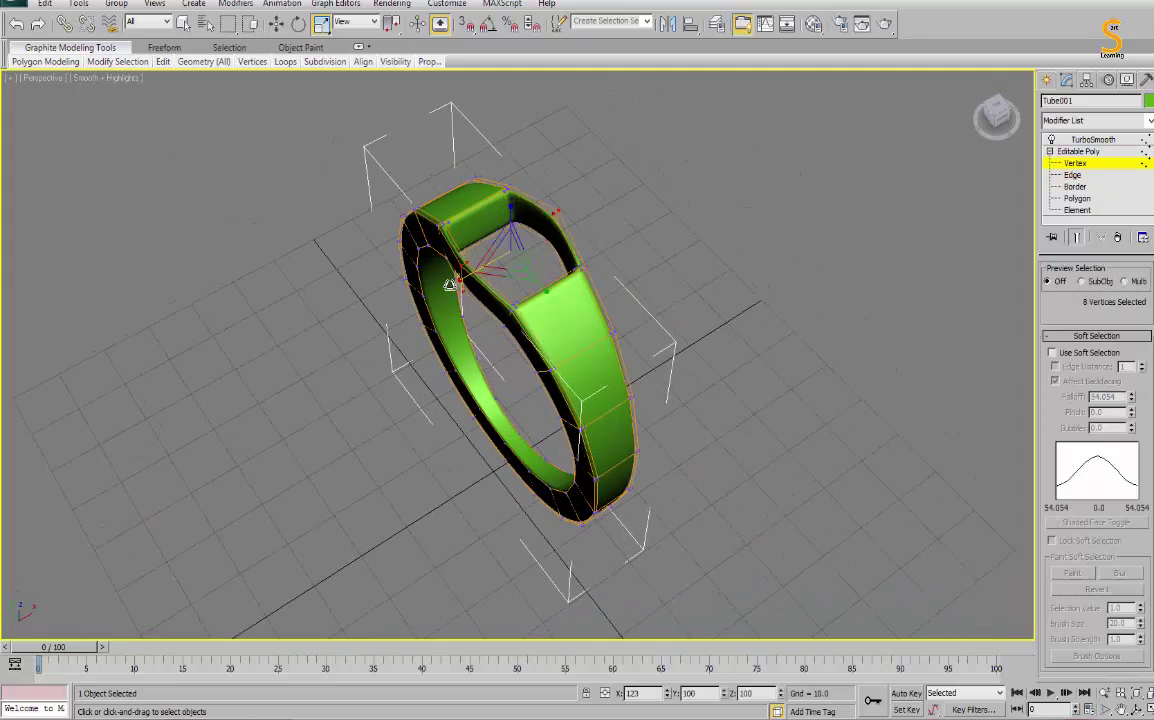
{"action": "mouse_move", "coordinate": [432, 290]}
{"action": "middle_mouse_down", "text": "alt"}
{"action": "mouse_move", "coordinate": [541, 363]}
{"action": "mouse_move", "coordinate": [641, 326]}
{"action": "mouse_move", "coordinate": [724, 337]}
{"action": "mouse_move", "coordinate": [819, 327]}
{"action": "mouse_move", "coordinate": [768, 314]}
{"action": "middle_mouse_up", "text": "alt"}
Switch the Create panel to the Extended Primitives category.
{"action": "left_click", "coordinate": [1047, 83]}
{"action": "left_click", "coordinate": [762, 270]}
{"action": "mouse_move", "coordinate": [762, 270]}
{"action": "middle_mouse_down", "text": "alt"}
{"action": "mouse_move", "coordinate": [708, 301]}
{"action": "mouse_move", "coordinate": [585, 307]}
{"action": "mouse_move", "coordinate": [808, 297]}
{"action": "middle_mouse_up", "text": "alt"}
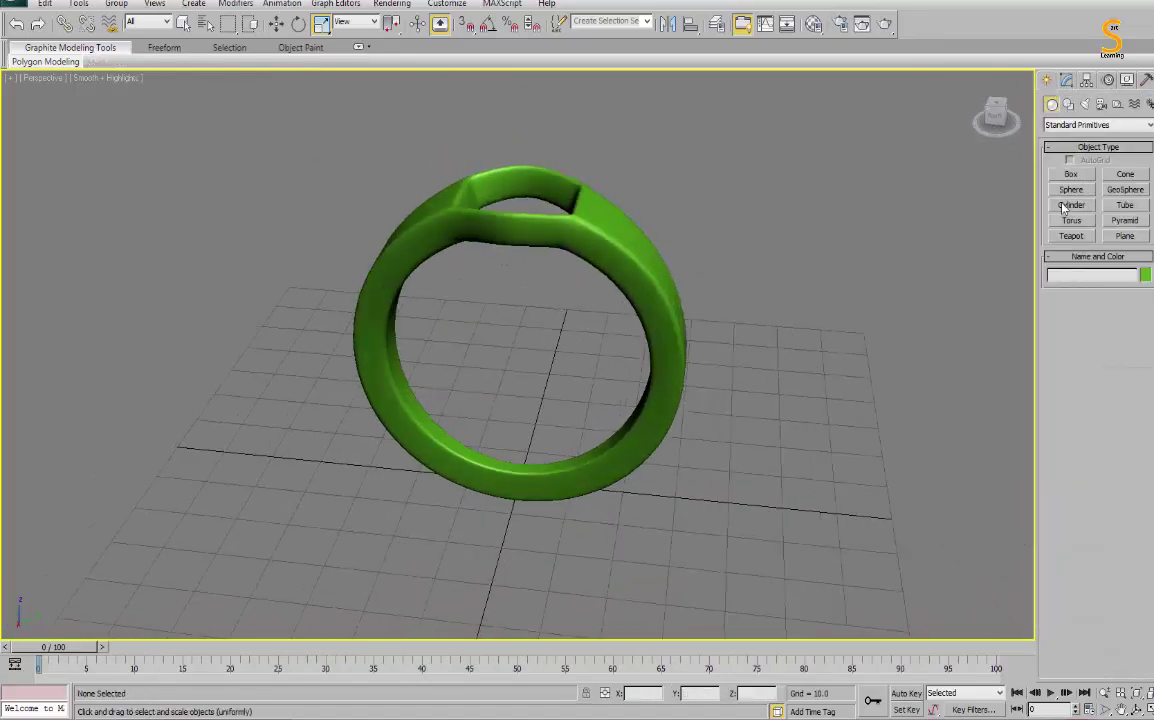
{"action": "left_click", "coordinate": [1066, 125]}
{"action": "left_click", "coordinate": [1068, 140]}
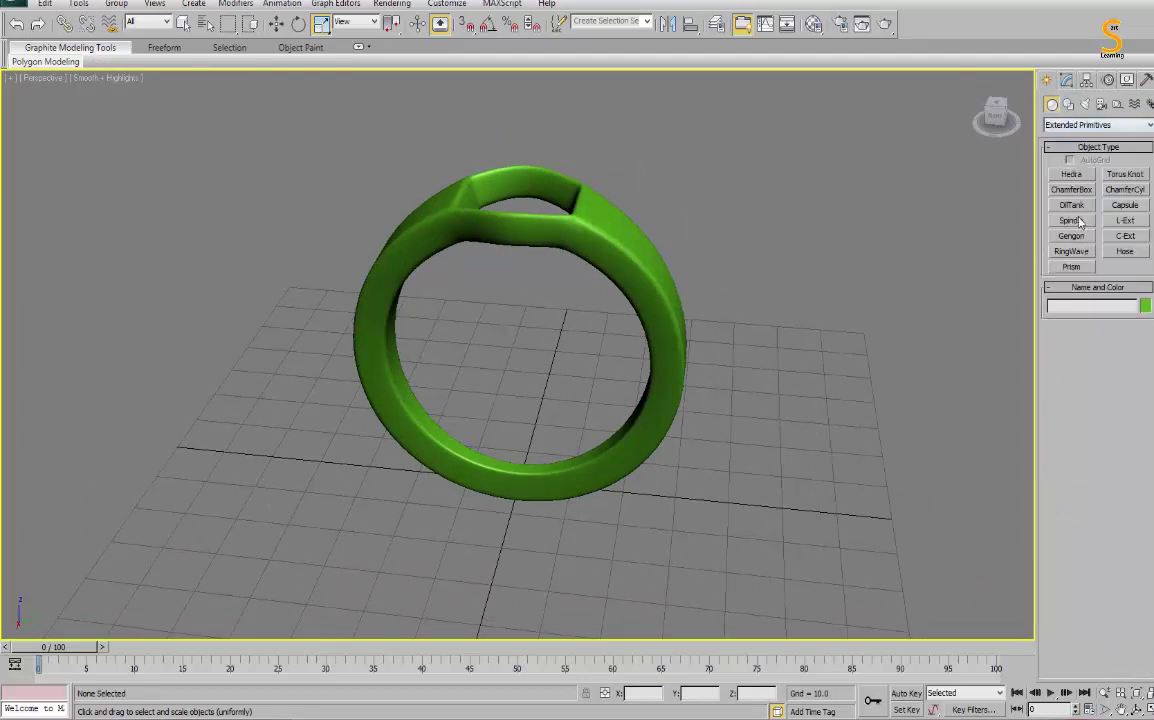
{"action": "middle_click_drag", "start_coordinate": [907, 304], "coordinate": [560, 290], "text": "alt"}
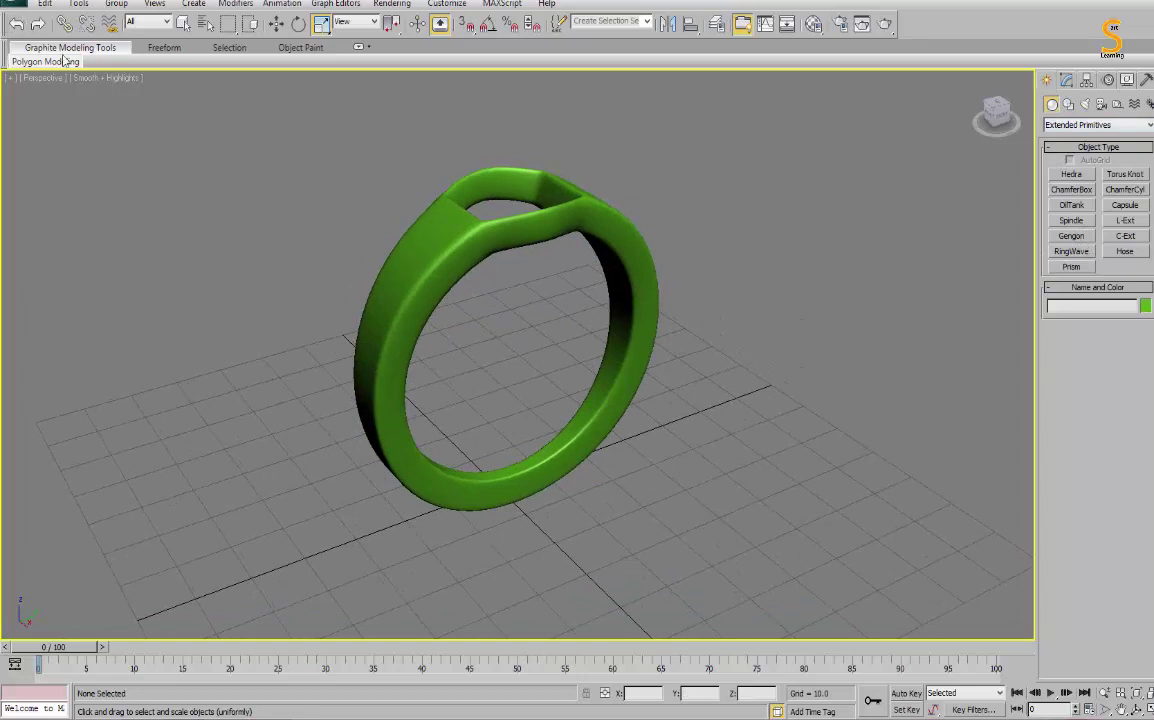
{"action": "middle_click_drag", "start_coordinate": [440, 236], "coordinate": [451, 258], "text": "alt"}
Select four polygons on the side of the ring's top band at Polygon level.
{"action": "left_click", "coordinate": [451, 258]}
{"action": "left_click", "coordinate": [1067, 80]}
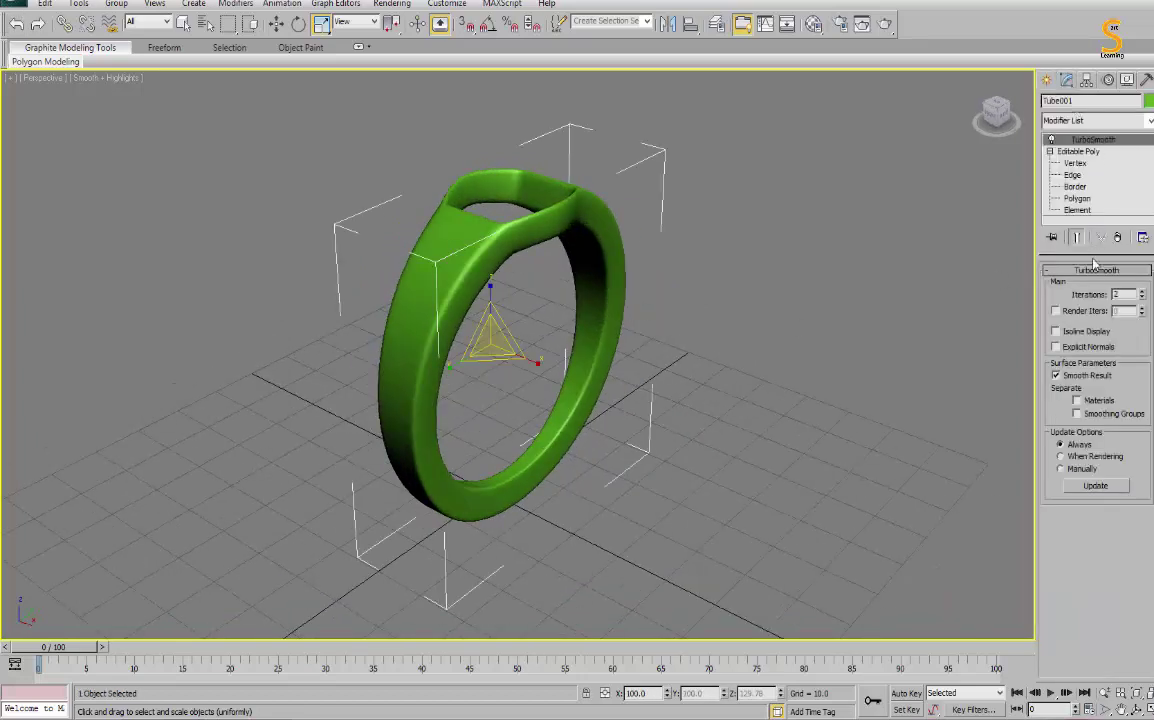
{"action": "left_click", "coordinate": [1077, 198]}
{"action": "mouse_move", "coordinate": [540, 250]}
{"action": "middle_mouse_down", "text": "alt"}
{"action": "mouse_move", "coordinate": [425, 268]}
{"action": "mouse_move", "coordinate": [538, 234]}
{"action": "mouse_move", "coordinate": [542, 257]}
{"action": "middle_mouse_up", "text": "alt"}
{"action": "left_click", "coordinate": [425, 268]}
{"action": "left_click", "coordinate": [440, 285], "text": "ctrl"}
{"action": "left_click", "coordinate": [542, 257], "text": "ctrl"}
{"action": "left_click", "coordinate": [548, 309], "text": "ctrl"}
{"action": "middle_click_drag", "start_coordinate": [548, 309], "coordinate": [793, 287], "text": "alt"}
Inset the four polygons and push them inward into an oval recess, then deselect.
{"action": "right_click", "coordinate": [458, 295]}
{"action": "left_click", "coordinate": [412, 448]}
{"action": "left_click_drag", "start_coordinate": [446, 270], "coordinate": [462, 285]}
{"action": "right_click", "coordinate": [403, 245]}
{"action": "left_click", "coordinate": [416, 278]}
{"action": "left_click", "coordinate": [633, 307]}
{"action": "mouse_move", "coordinate": [633, 307]}
{"action": "middle_mouse_down", "text": "alt"}
{"action": "mouse_move", "coordinate": [466, 319]}
{"action": "mouse_move", "coordinate": [524, 364]}
{"action": "middle_mouse_up", "text": "alt"}
{"action": "mouse_move", "coordinate": [700, 320]}
{"action": "middle_mouse_down", "text": "alt"}
{"action": "mouse_move", "coordinate": [809, 337]}
{"action": "mouse_move", "coordinate": [673, 360]}
{"action": "mouse_move", "coordinate": [744, 309]}
{"action": "middle_mouse_up", "text": "alt"}
{"action": "left_click", "coordinate": [760, 330]}
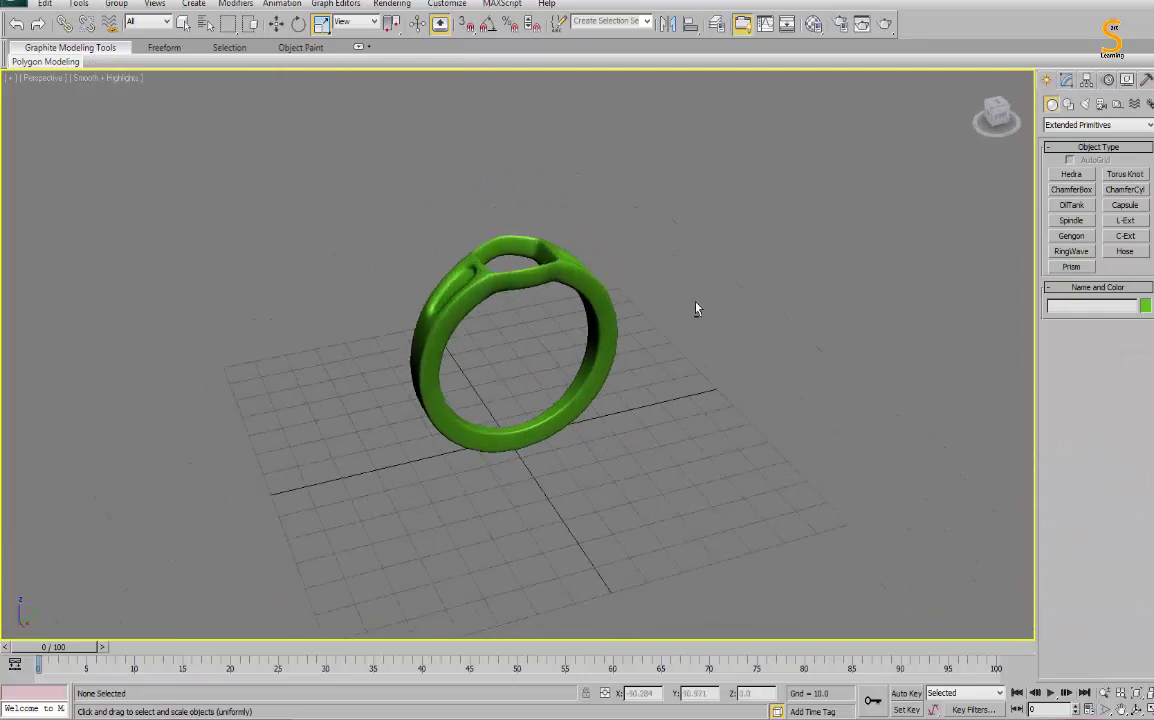
{"action": "left_click", "coordinate": [1067, 80]}
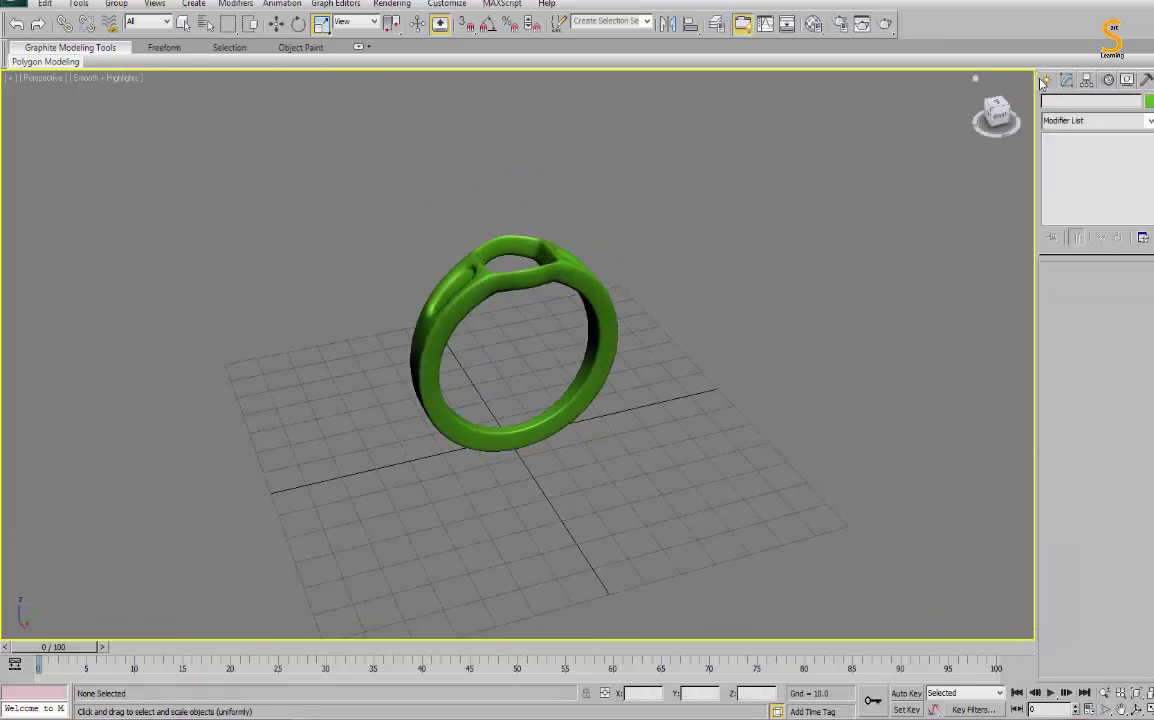
Reselect the ring and enter Polygon level in its Editable Poly.
{"action": "left_click", "coordinate": [1047, 80]}
{"action": "middle_click_drag", "start_coordinate": [563, 242], "coordinate": [480, 300], "text": "alt"}
{"action": "scroll", "coordinate": [480, 300], "scroll_direction": "up", "scroll_amount": 5}
{"action": "mouse_move", "coordinate": [548, 246]}
{"action": "middle_mouse_down", "text": "alt"}
{"action": "mouse_move", "coordinate": [610, 301]}
{"action": "mouse_move", "coordinate": [470, 120]}
{"action": "middle_mouse_up", "text": "alt"}
{"action": "left_click", "coordinate": [480, 155]}
{"action": "left_click", "coordinate": [1066, 80]}
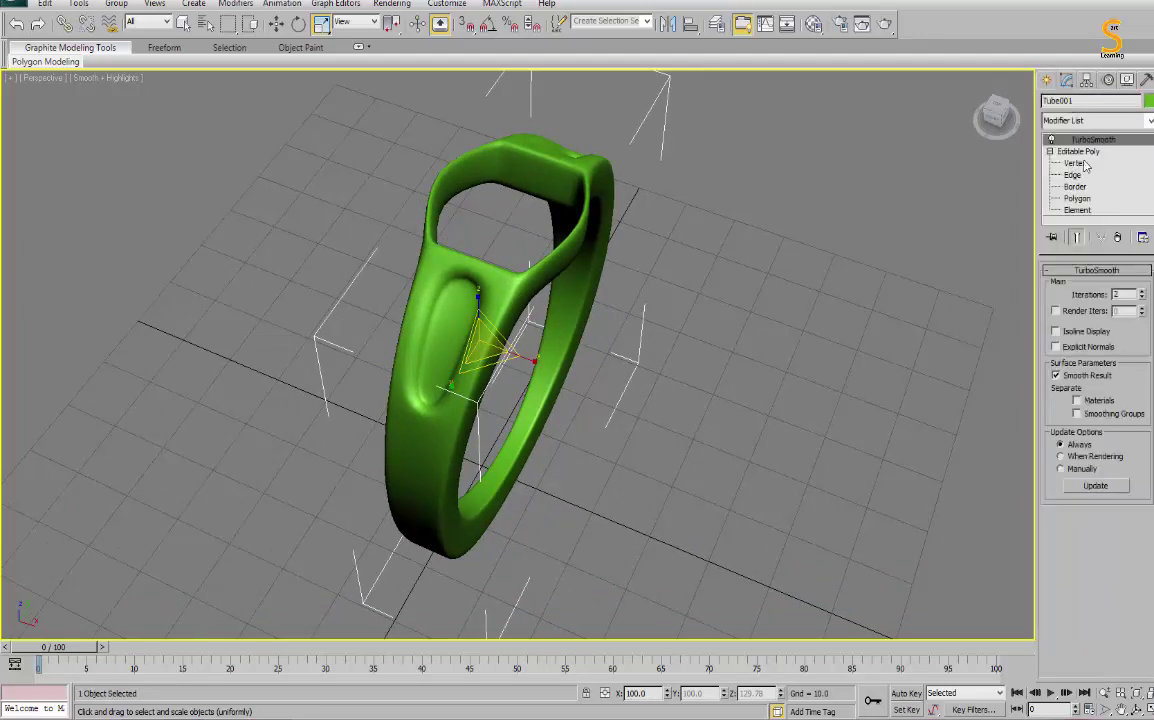
{"action": "left_click", "coordinate": [1077, 198]}
Select the top band polygons and scale them inward around the opening.
{"action": "left_click", "coordinate": [540, 175]}
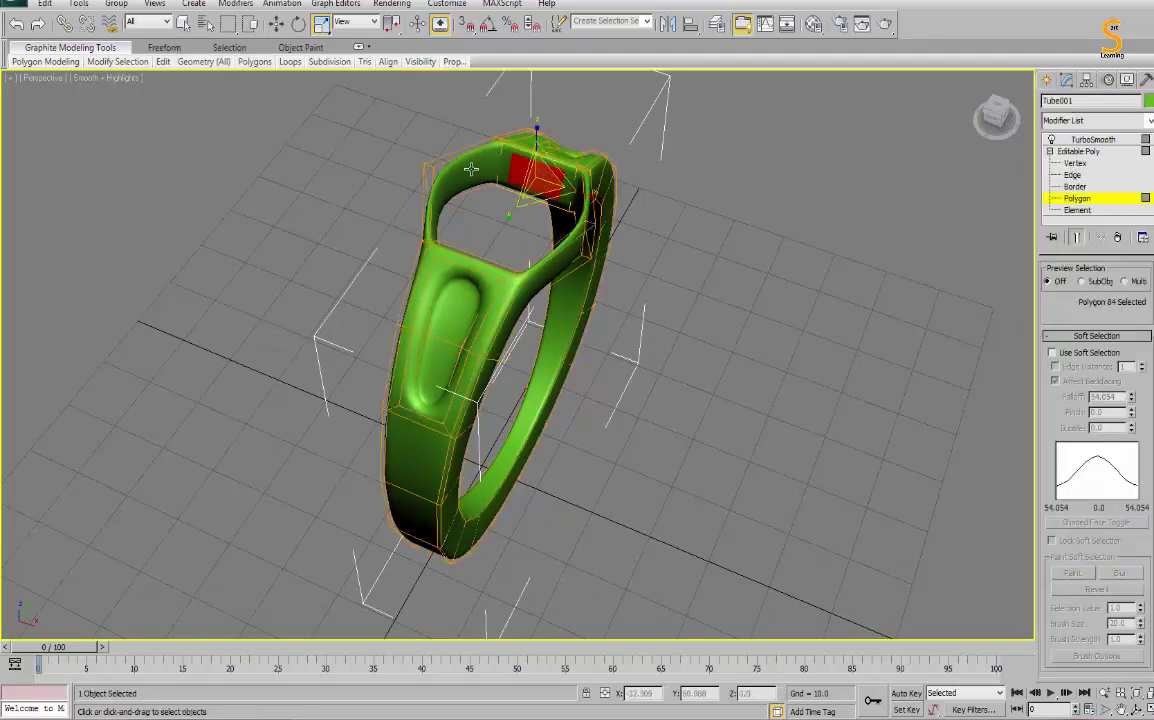
{"action": "left_click", "coordinate": [470, 195], "text": "ctrl"}
{"action": "middle_click_drag", "start_coordinate": [691, 279], "coordinate": [704, 264], "text": "alt"}
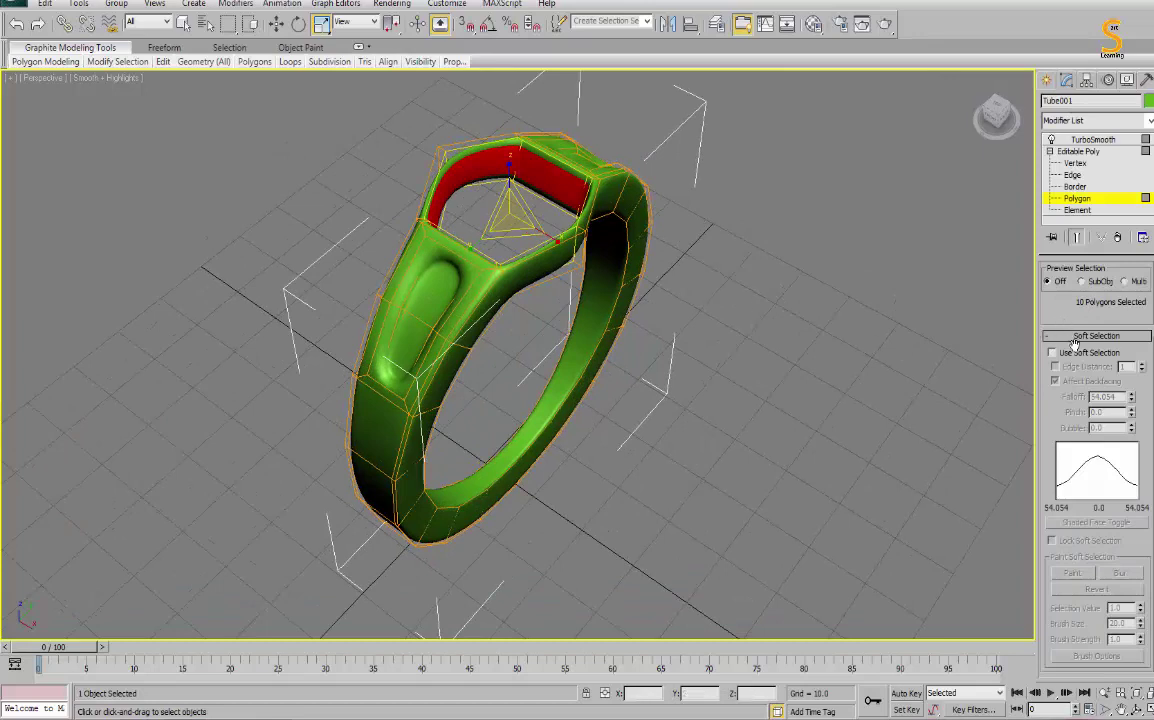
{"action": "key", "text": "2"}
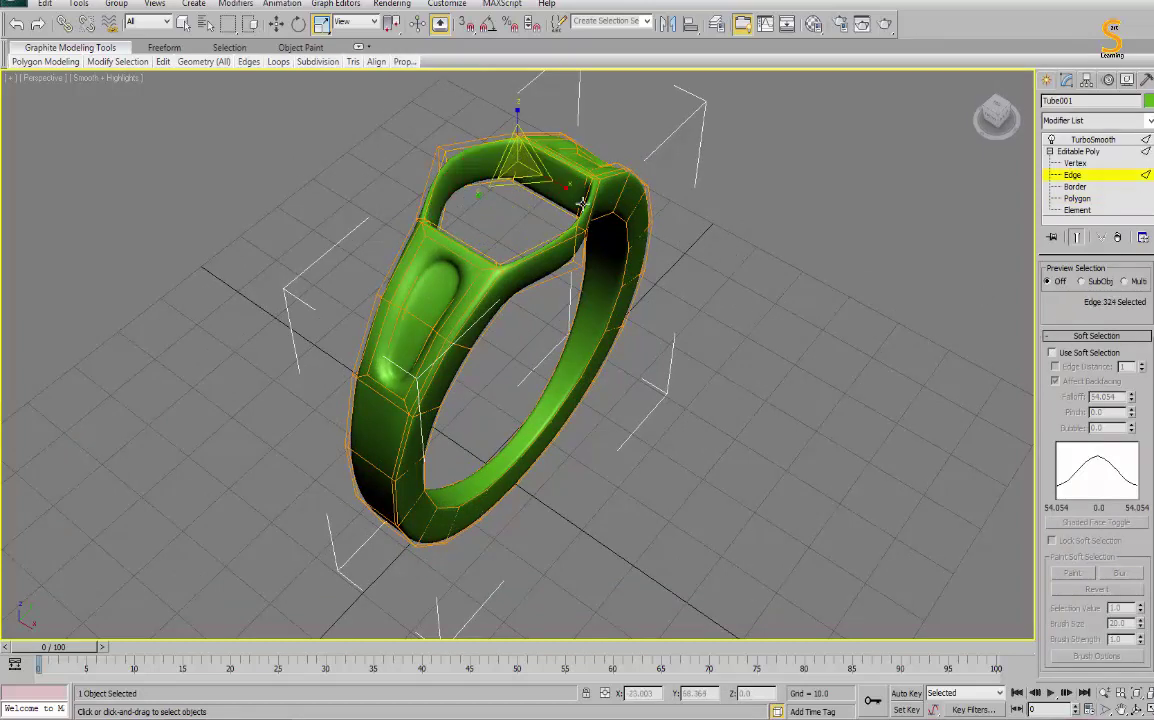
{"action": "key", "text": "4"}
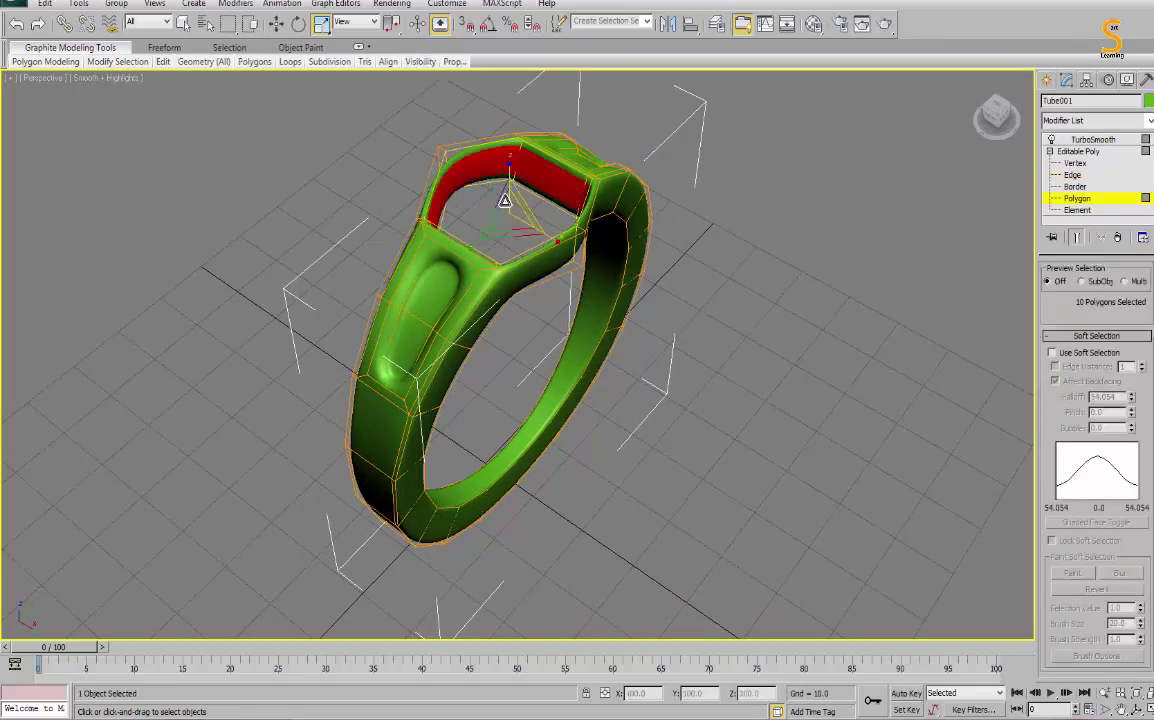
{"action": "left_click_drag", "start_coordinate": [510, 205], "coordinate": [517, 229]}
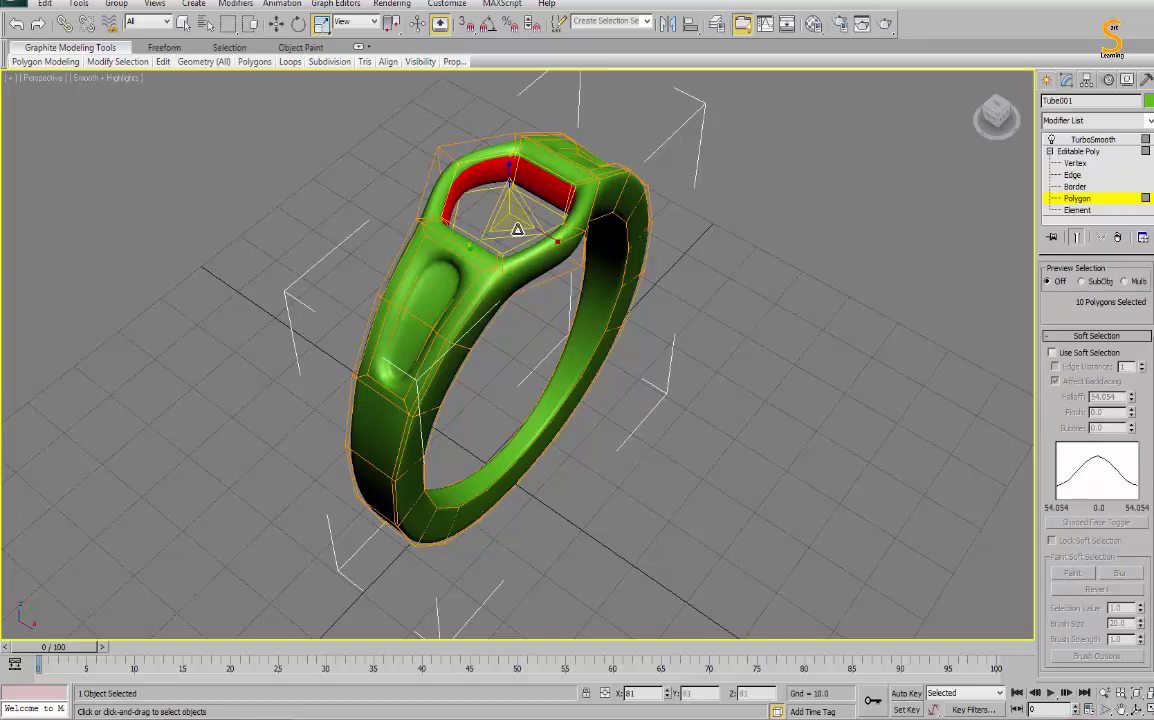
Select the edge loop beside the window and connect it with 2 segments, pinch 84.
{"action": "key", "text": "2"}
{"action": "left_click", "coordinate": [586, 181]}
{"action": "double_click", "coordinate": [571, 229]}
{"action": "middle_click_drag", "start_coordinate": [697, 256], "coordinate": [763, 288], "text": "alt"}
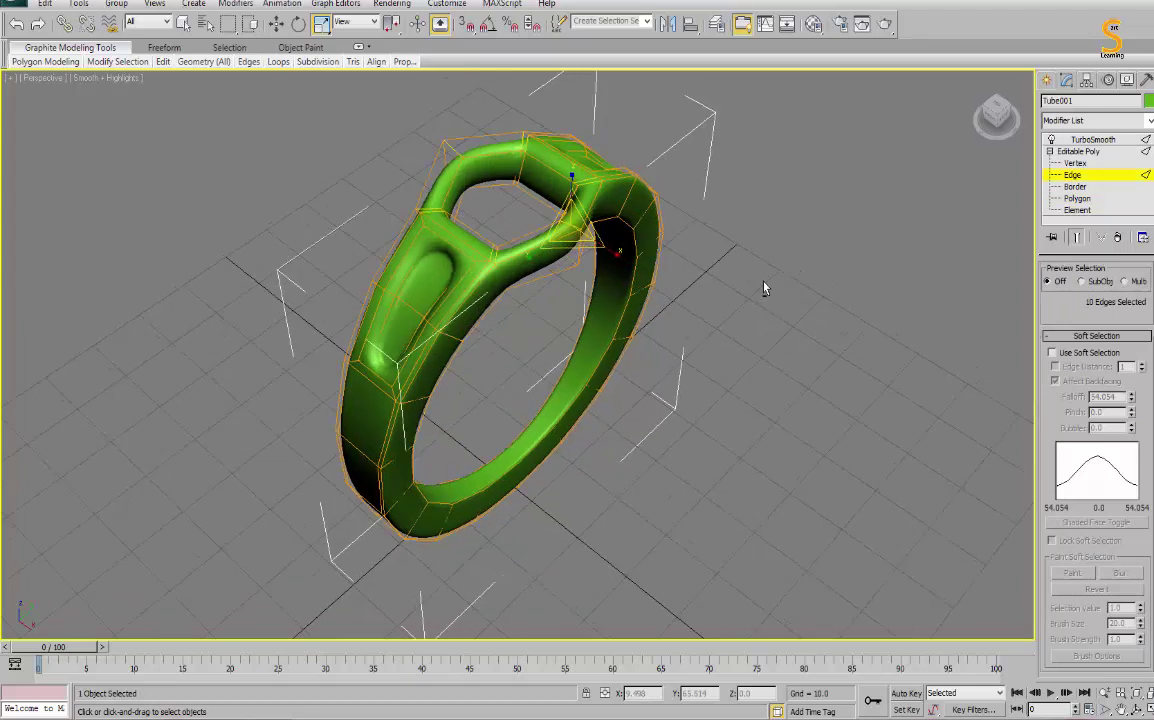
{"action": "right_click", "coordinate": [743, 297]}
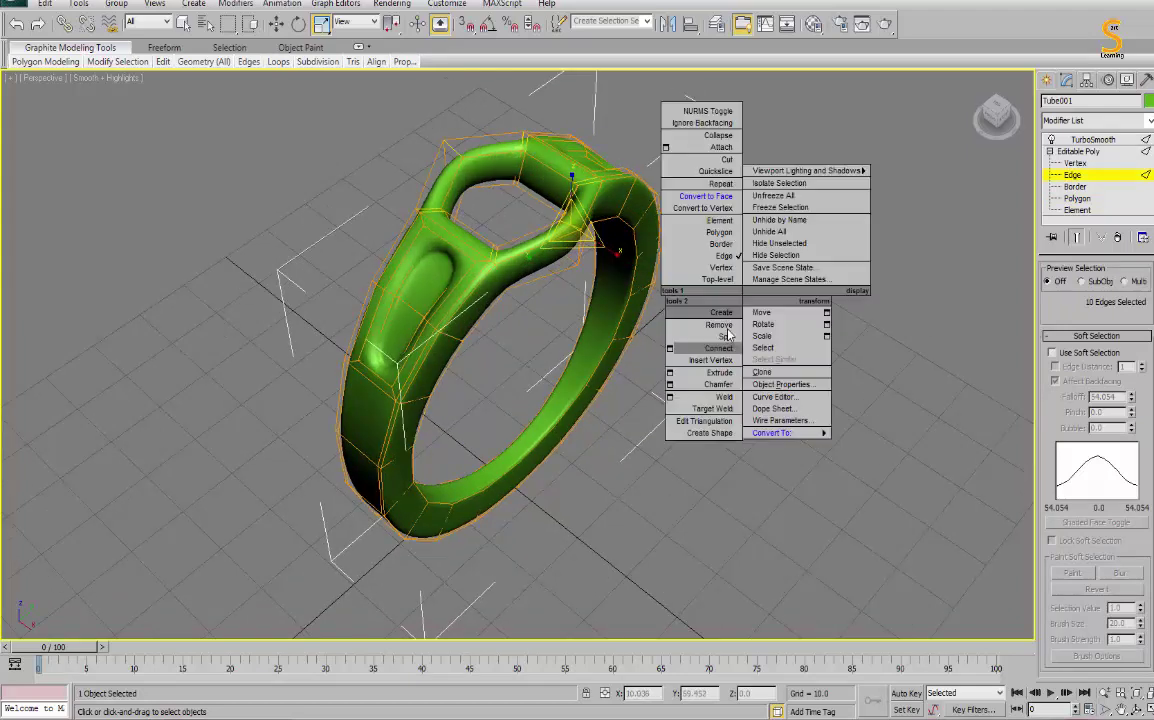
{"action": "left_click", "coordinate": [670, 349]}
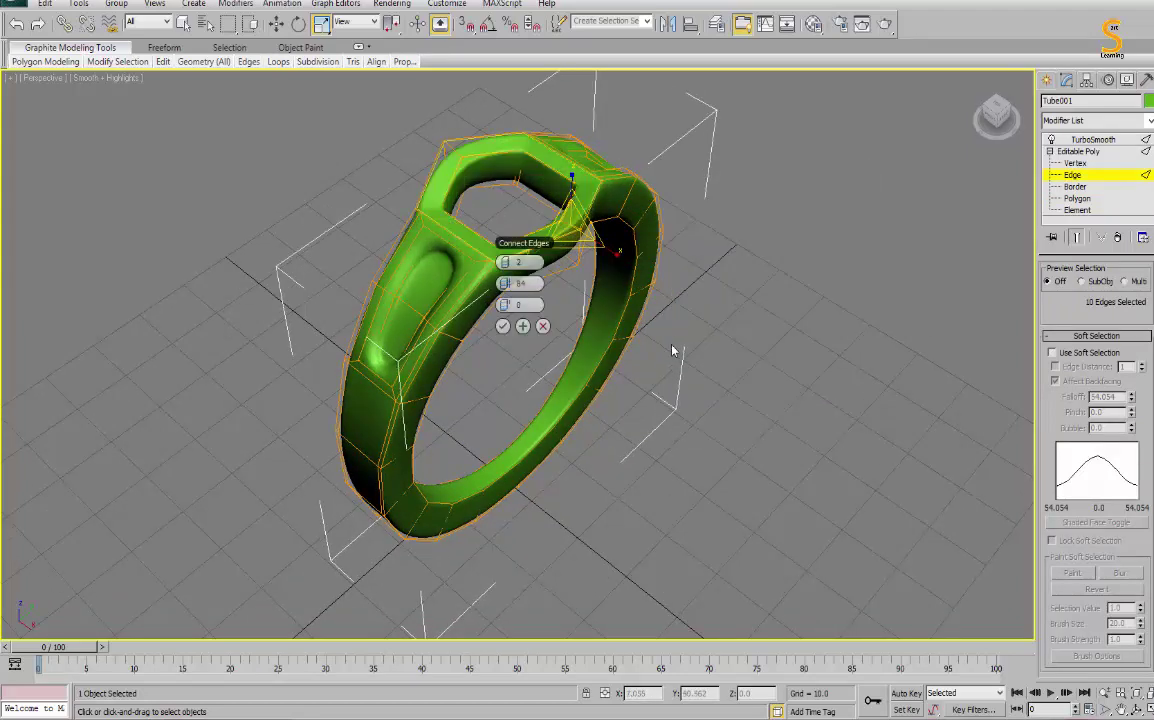
{"action": "left_click", "coordinate": [503, 328]}
{"action": "mouse_move", "coordinate": [707, 267]}
{"action": "middle_mouse_down", "text": "alt"}
{"action": "mouse_move", "coordinate": [536, 262]}
{"action": "mouse_move", "coordinate": [670, 292]}
{"action": "middle_mouse_up", "text": "alt"}
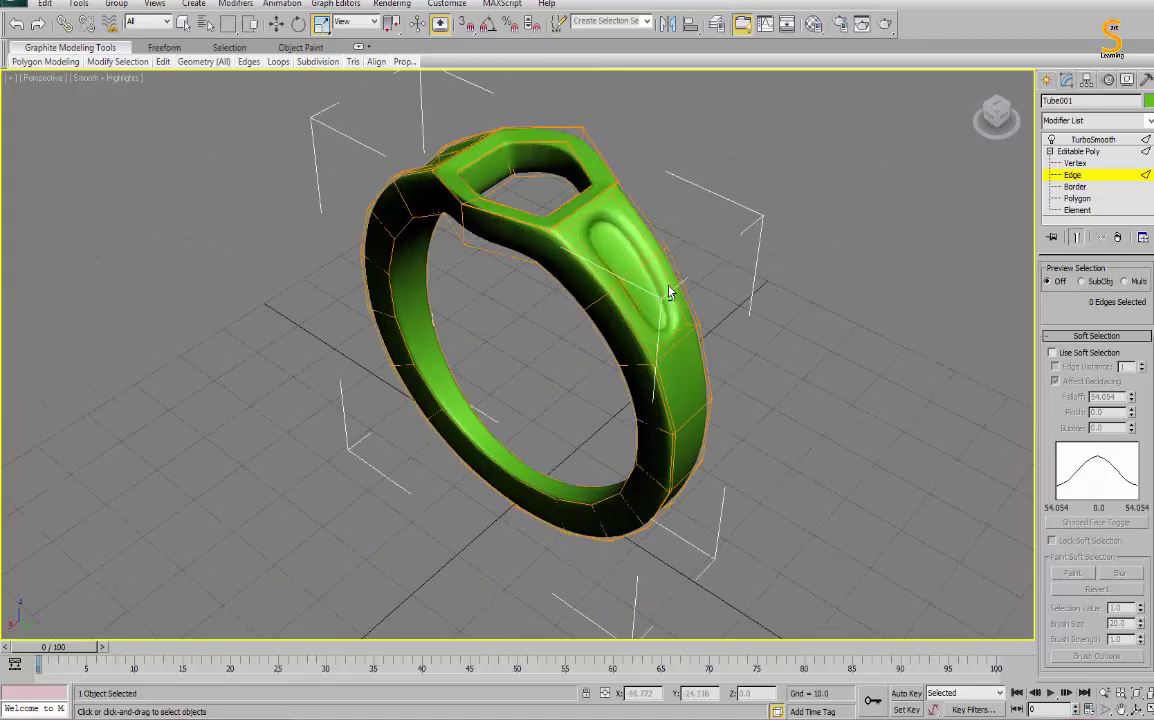
{"action": "left_click", "coordinate": [1047, 82]}
{"action": "middle_click_drag", "start_coordinate": [741, 241], "coordinate": [647, 250], "text": "alt"}
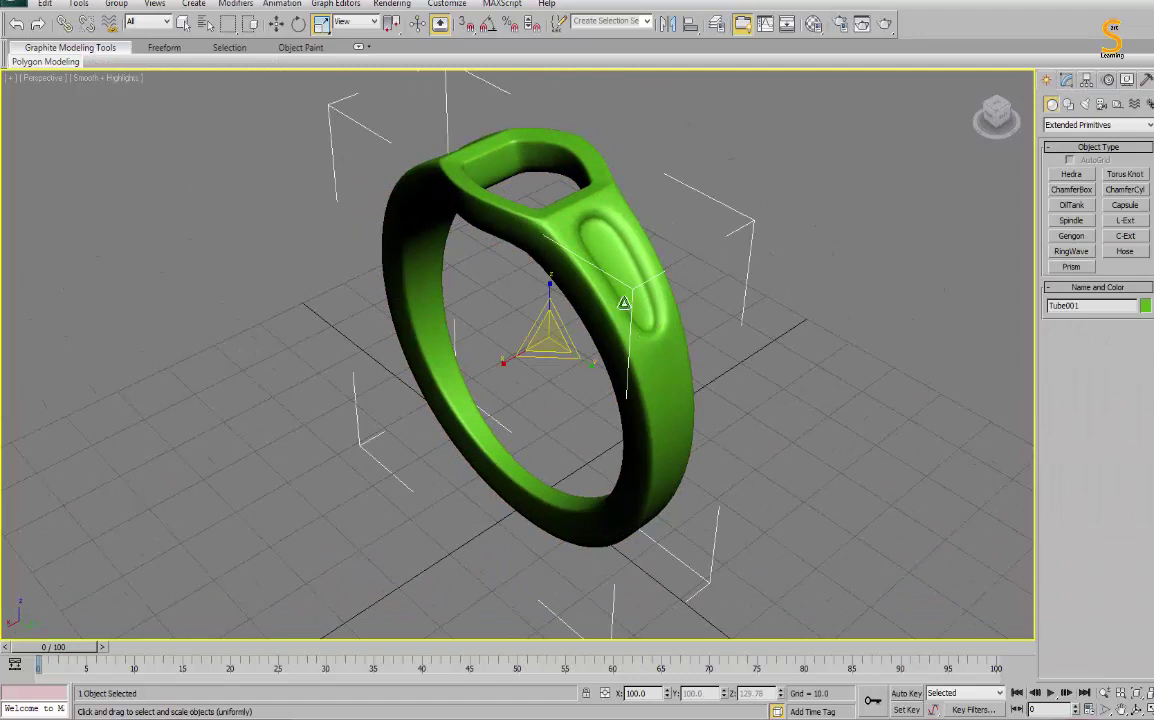
{"action": "left_click", "coordinate": [1066, 80]}
Connect the 14-edge ring beside the side recess with one loop slid to 89.
{"action": "left_click", "coordinate": [1072, 175]}
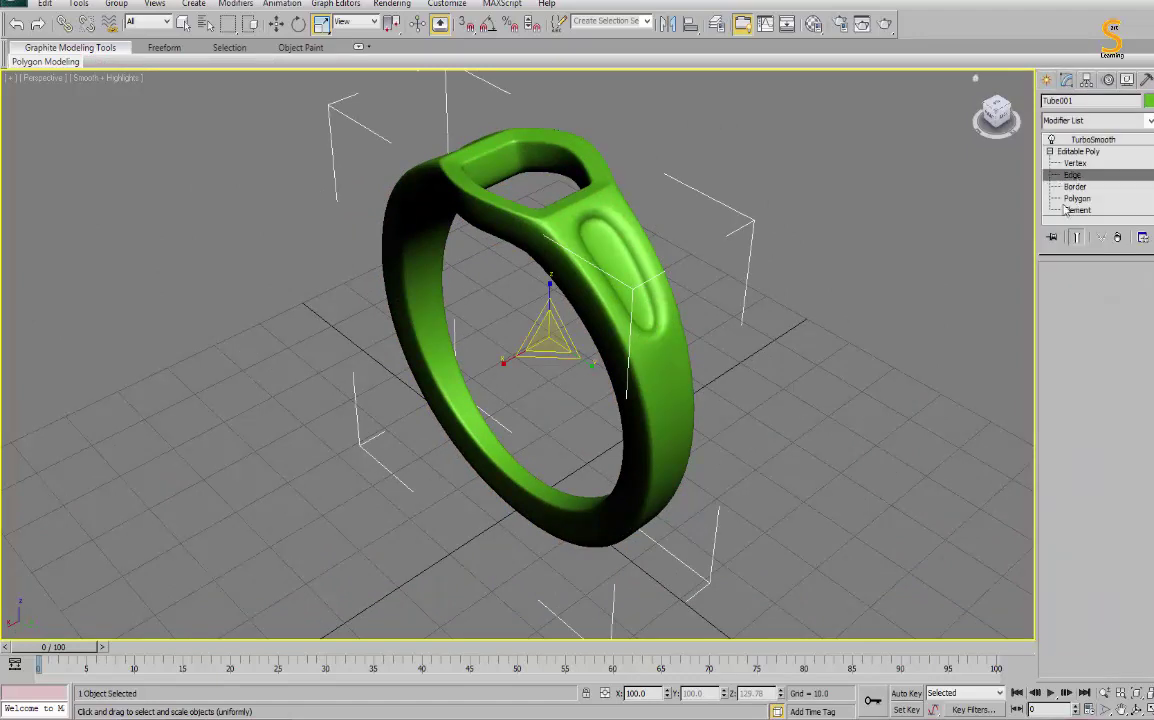
{"action": "left_click", "coordinate": [616, 339]}
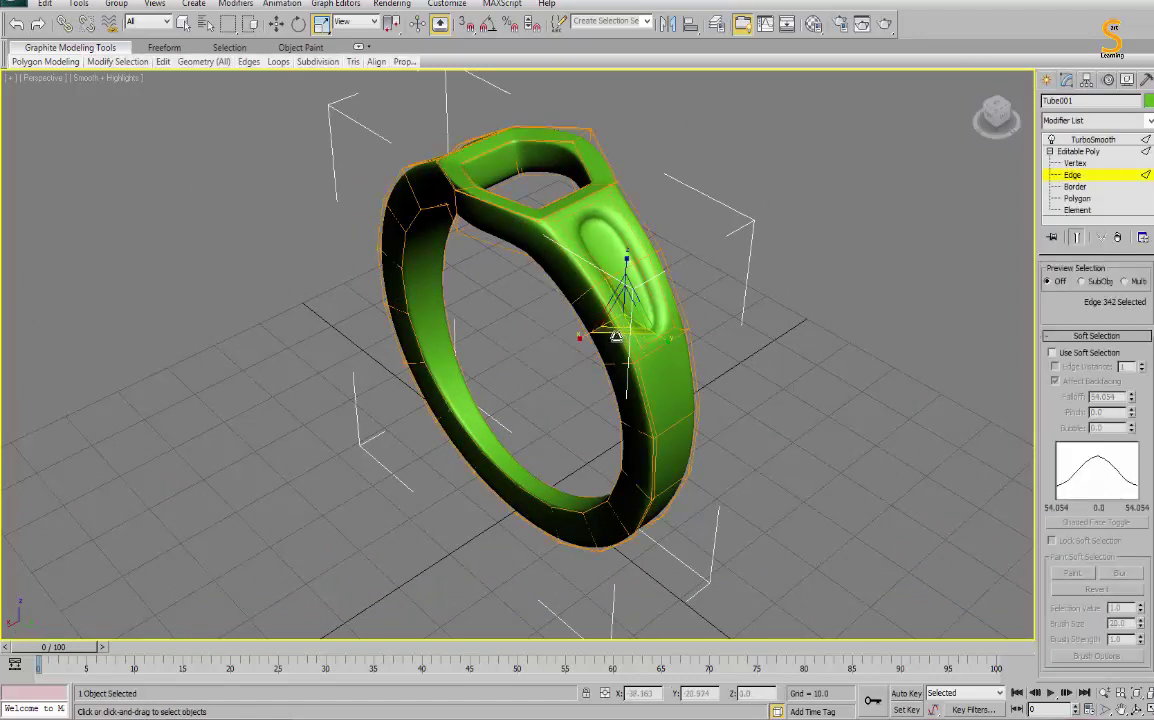
{"action": "key", "text": "alt+r"}
{"action": "right_click", "coordinate": [793, 270]}
{"action": "left_click", "coordinate": [737, 331]}
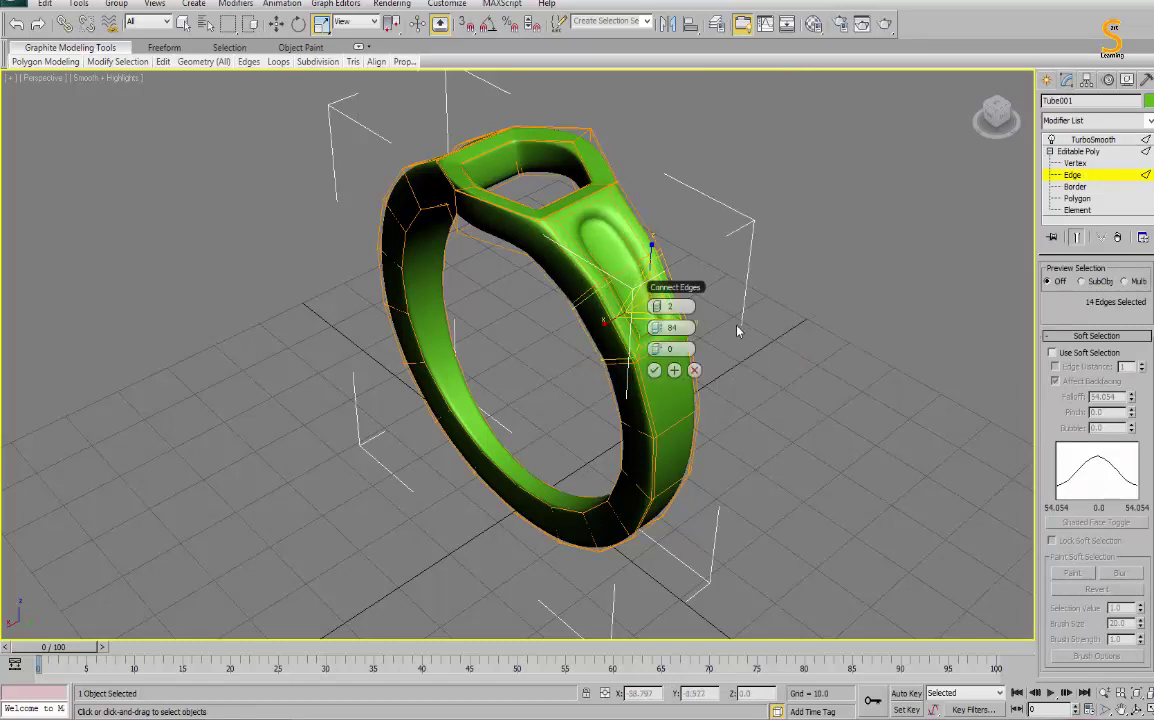
{"action": "left_click", "coordinate": [653, 371]}
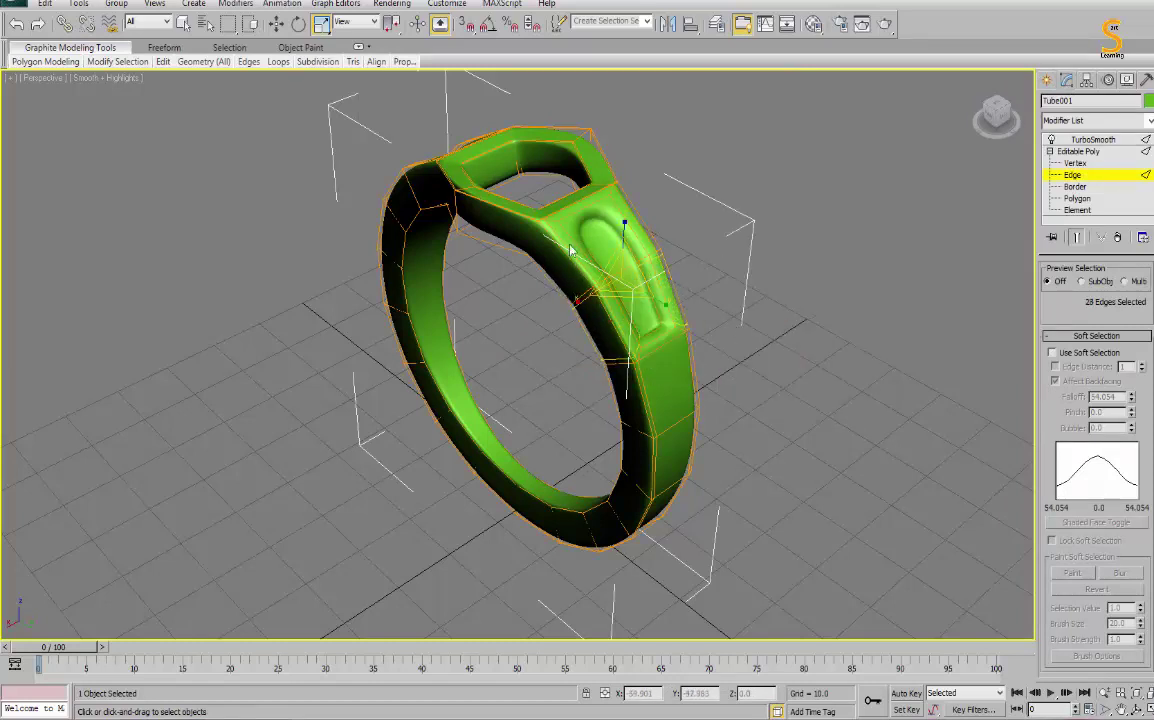
{"action": "key", "text": "ctrl+z"}
{"action": "right_click", "coordinate": [711, 260]}
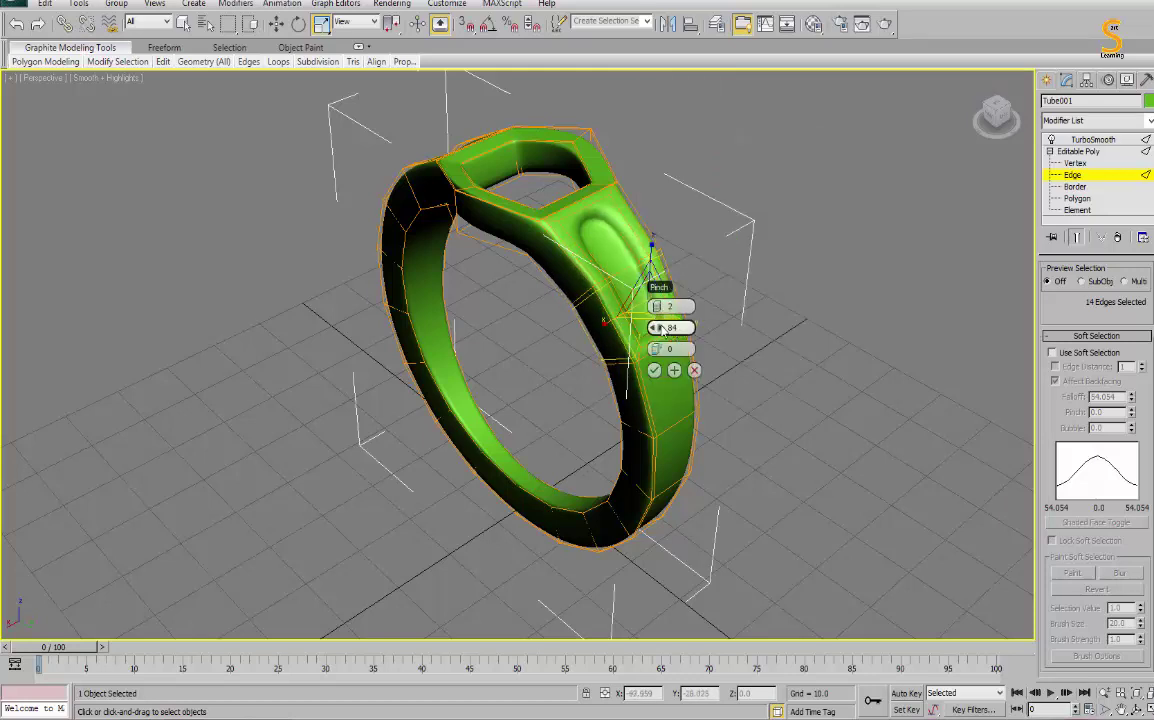
{"action": "left_click", "coordinate": [668, 327]}
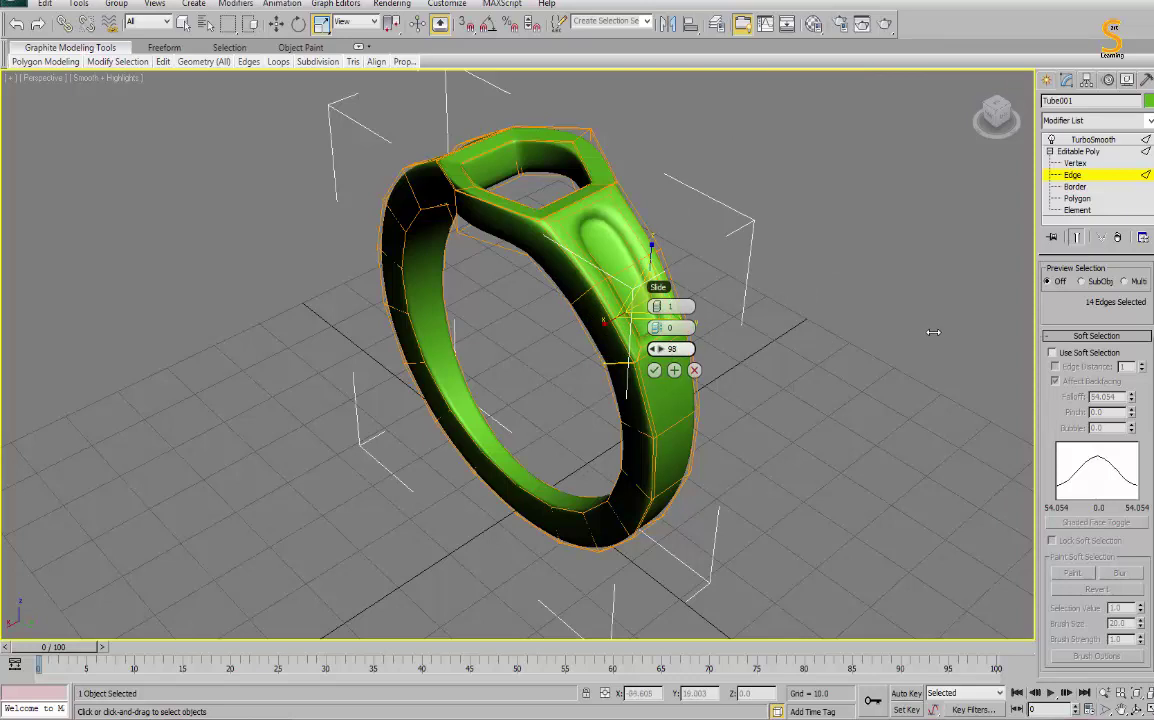
{"action": "left_click_drag", "start_coordinate": [907, 339], "coordinate": [737, 357]}
{"action": "left_click", "coordinate": [656, 370]}
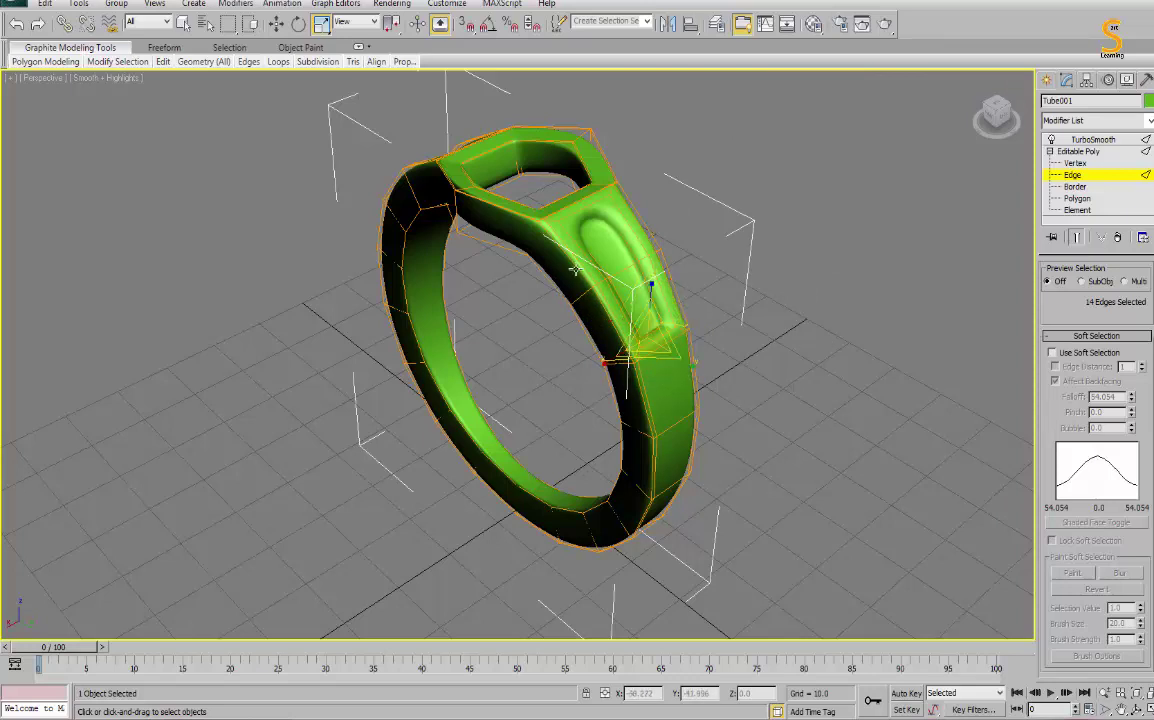
Add a second connecting loop slid to -81 on the recess's other side.
{"action": "right_click", "coordinate": [748, 231]}
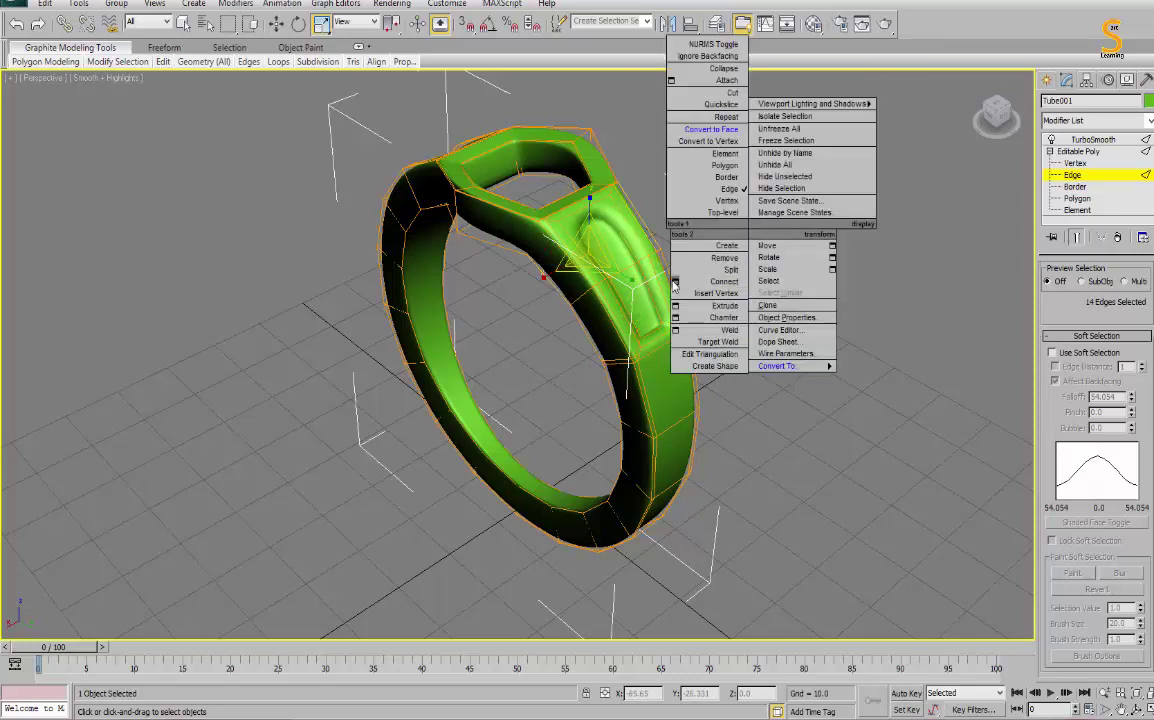
{"action": "left_click", "coordinate": [675, 281]}
{"action": "left_click_drag", "start_coordinate": [628, 292], "coordinate": [143, 286]}
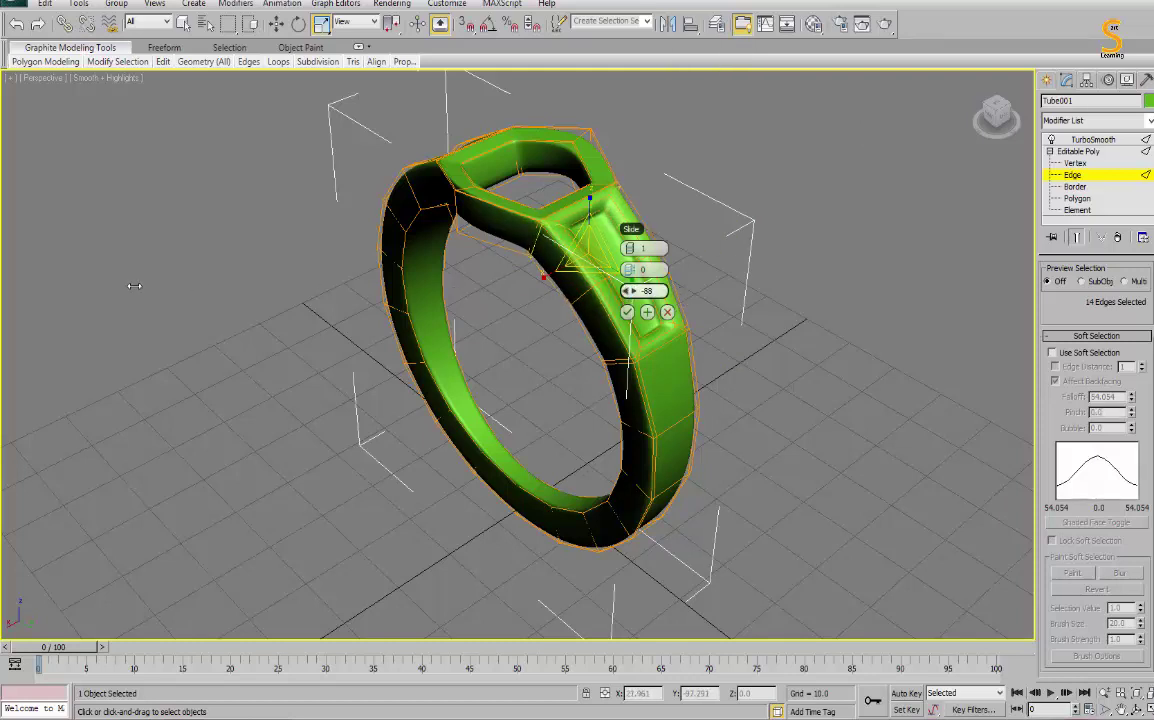
{"action": "left_click", "coordinate": [629, 310]}
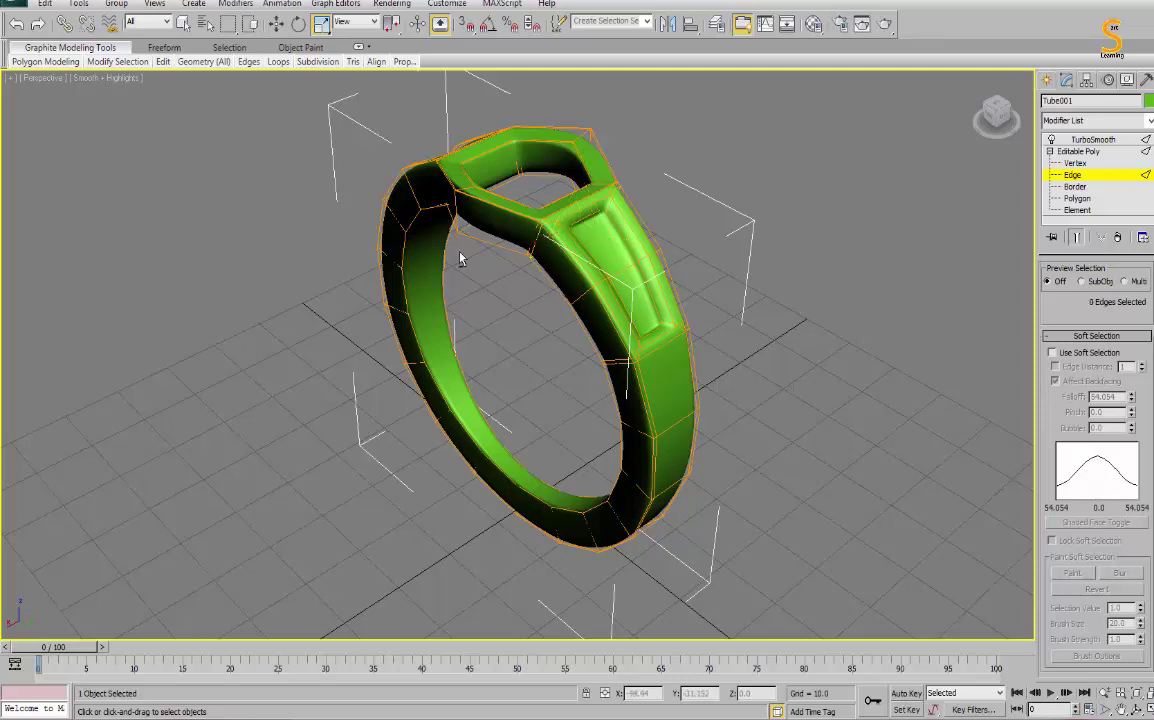
{"action": "middle_click_drag", "start_coordinate": [459, 252], "coordinate": [482, 289], "text": "alt"}
{"action": "left_click", "coordinate": [481, 272]}
Connect the 14-edge ring with one loop slid to 92, close to the recess border.
{"action": "left_click", "coordinate": [448, 265], "text": "shift"}
{"action": "right_click", "coordinate": [480, 310]}
{"action": "left_click", "coordinate": [420, 329]}
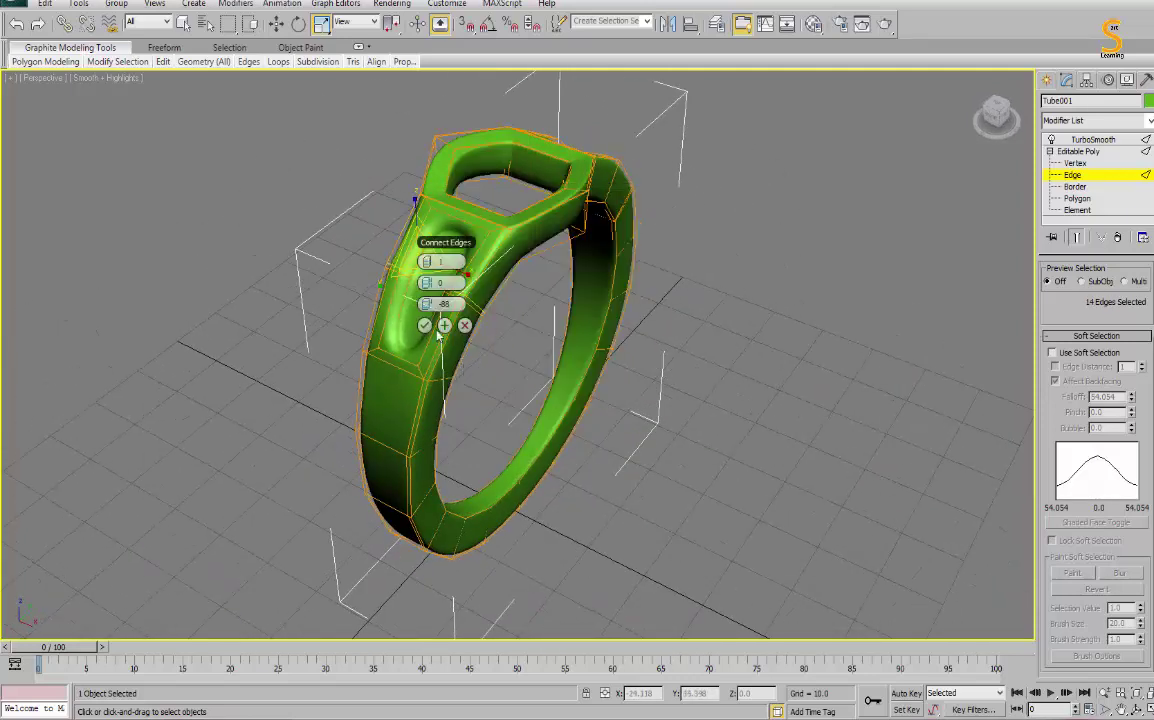
{"action": "left_click_drag", "start_coordinate": [425, 303], "coordinate": [942, 281]}
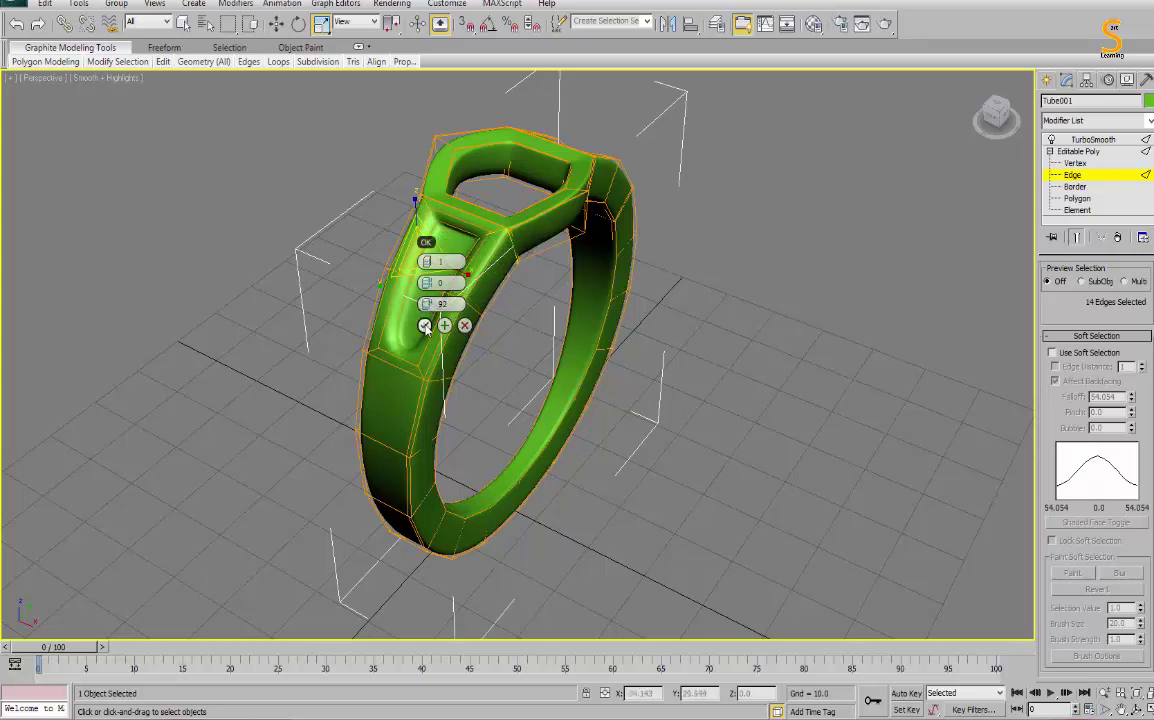
{"action": "left_click", "coordinate": [424, 325]}
{"action": "left_click", "coordinate": [430, 345]}
Add another single loop around the band, slid to -88 toward the stone setting.
{"action": "left_click", "coordinate": [395, 290], "text": "shift"}
{"action": "right_click", "coordinate": [529, 360]}
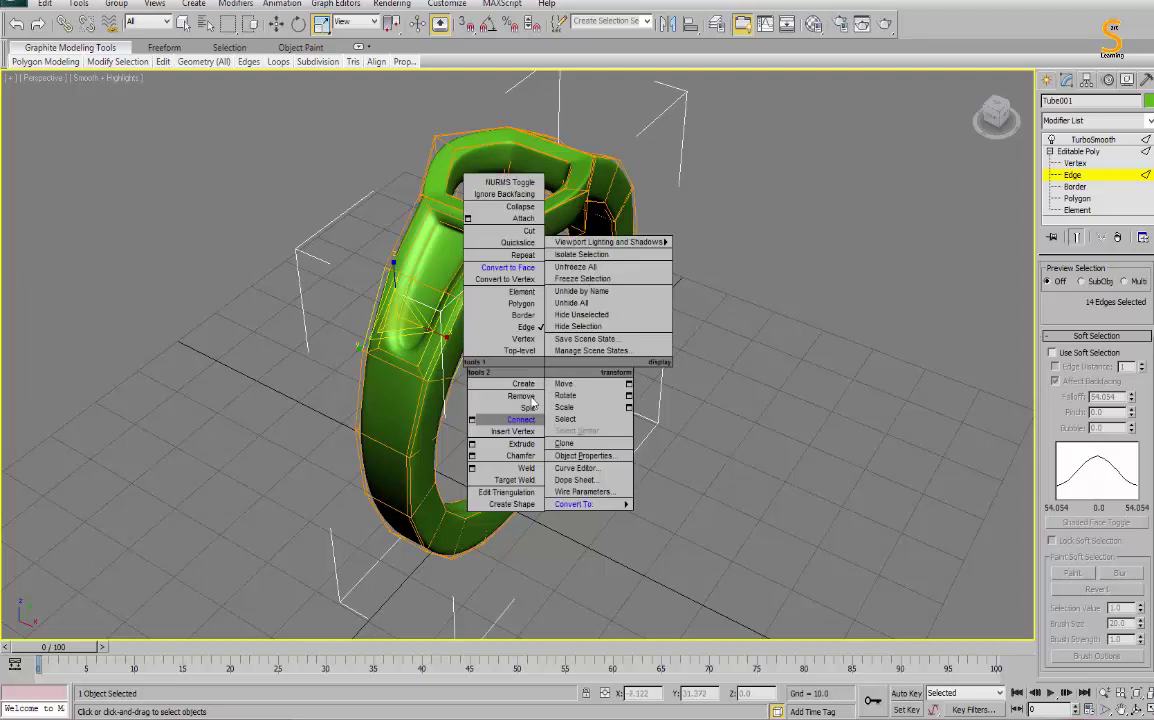
{"action": "left_click", "coordinate": [469, 379]}
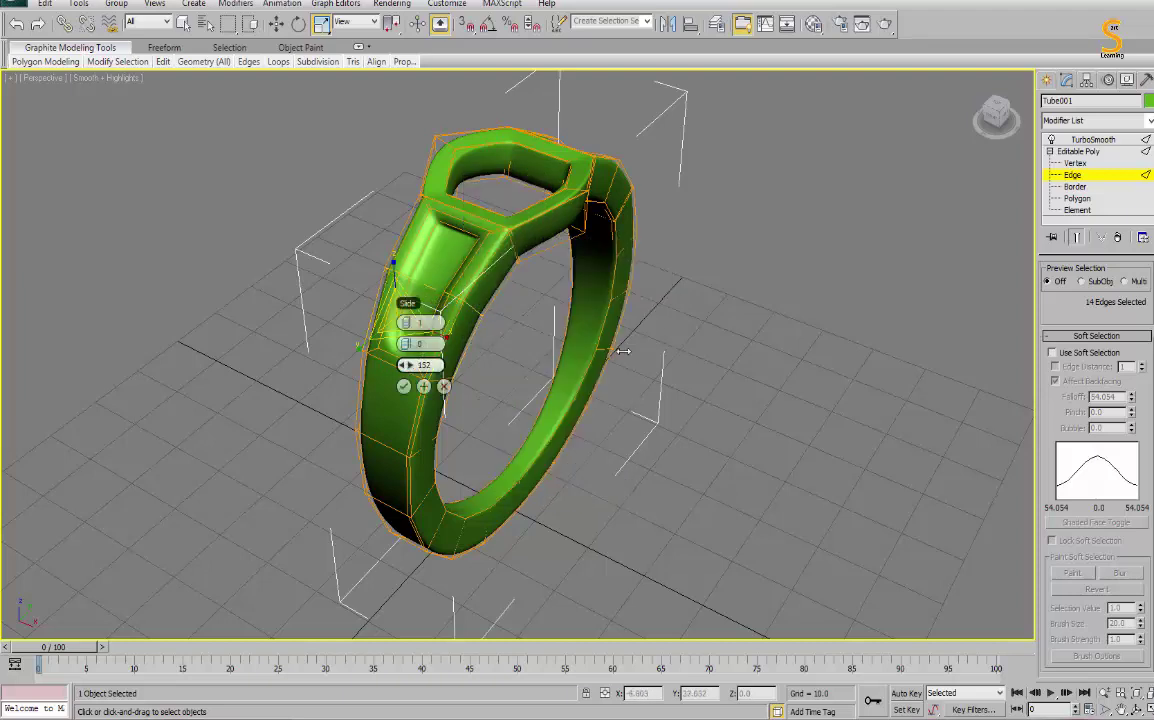
{"action": "mouse_move", "coordinate": [622, 350]}
{"action": "left_mouse_down"}
{"action": "mouse_move", "coordinate": [1056, 418]}
{"action": "mouse_move", "coordinate": [965, 373]}
{"action": "left_mouse_up"}
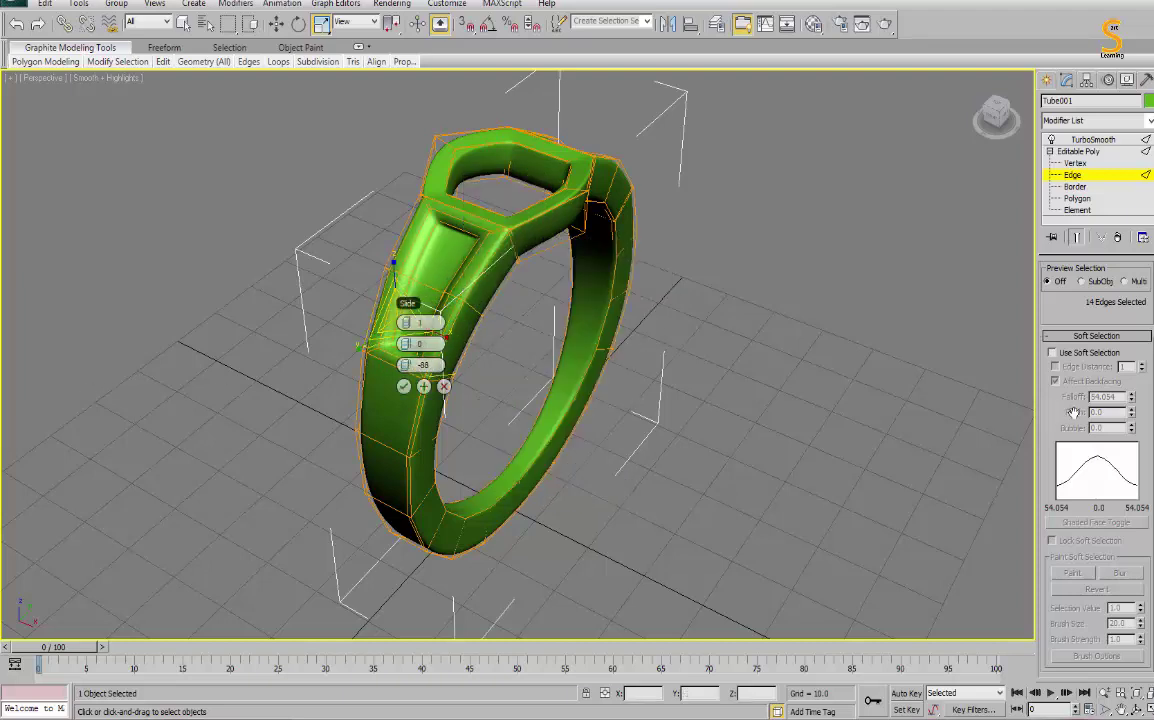
{"action": "left_click", "coordinate": [404, 388]}
{"action": "mouse_move", "coordinate": [726, 404]}
{"action": "middle_mouse_down", "text": "alt"}
{"action": "mouse_move", "coordinate": [631, 296]}
{"action": "mouse_move", "coordinate": [479, 288]}
{"action": "mouse_move", "coordinate": [632, 313]}
{"action": "middle_mouse_up", "text": "alt"}
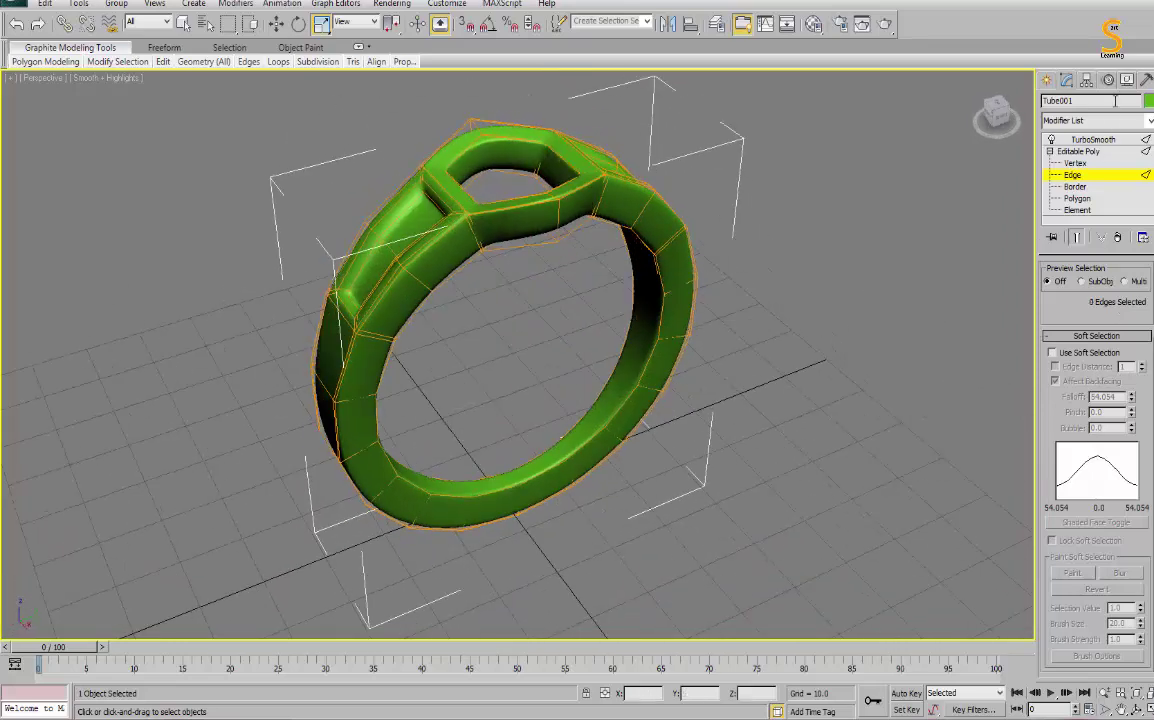
Merge object_002 from diamong.max into the scene via Import > Merge.
{"action": "left_click", "coordinate": [1050, 80]}
{"action": "left_click", "coordinate": [791, 376]}
{"action": "mouse_move", "coordinate": [791, 376]}
{"action": "middle_mouse_down", "text": "alt"}
{"action": "mouse_move", "coordinate": [698, 365]}
{"action": "mouse_move", "coordinate": [708, 247]}
{"action": "mouse_move", "coordinate": [760, 333]}
{"action": "mouse_move", "coordinate": [830, 335]}
{"action": "middle_mouse_up", "text": "alt"}
{"action": "scroll", "coordinate": [760, 333], "scroll_direction": "down", "scroll_amount": 3}
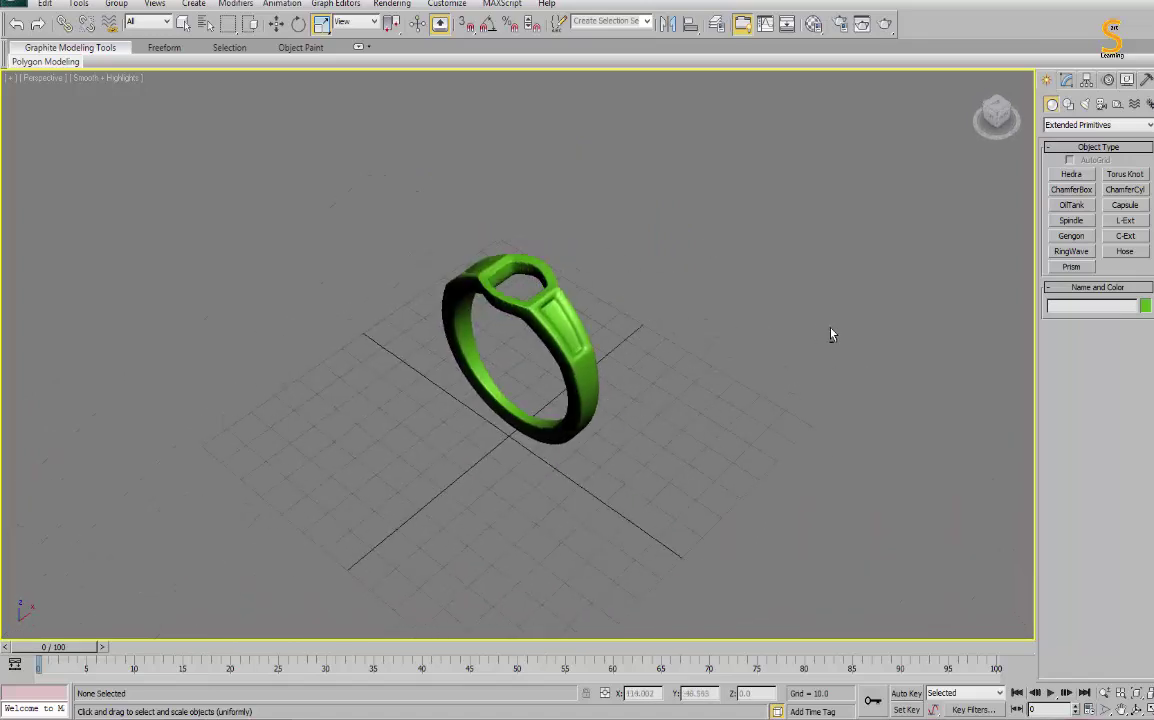
{"action": "left_click", "coordinate": [20, 8]}
{"action": "mouse_move", "coordinate": [48, 188]}
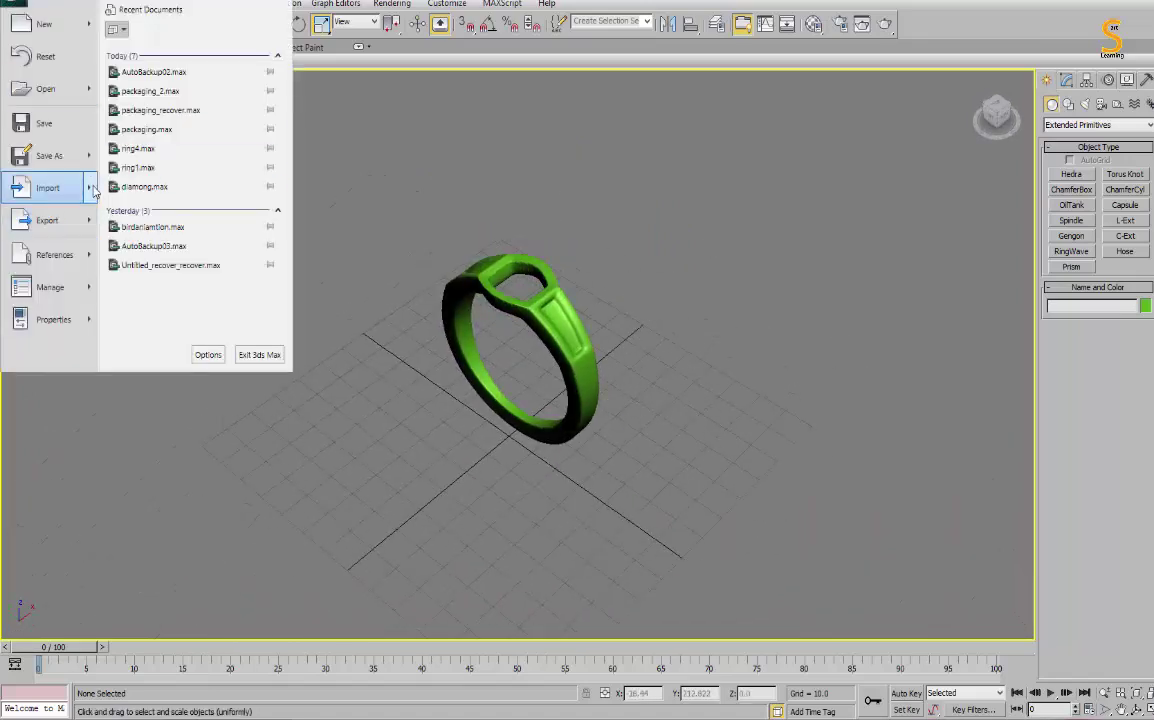
{"action": "left_click", "coordinate": [170, 100]}
{"action": "scroll", "coordinate": [726, 407], "scroll_direction": "down", "scroll_amount": 5}
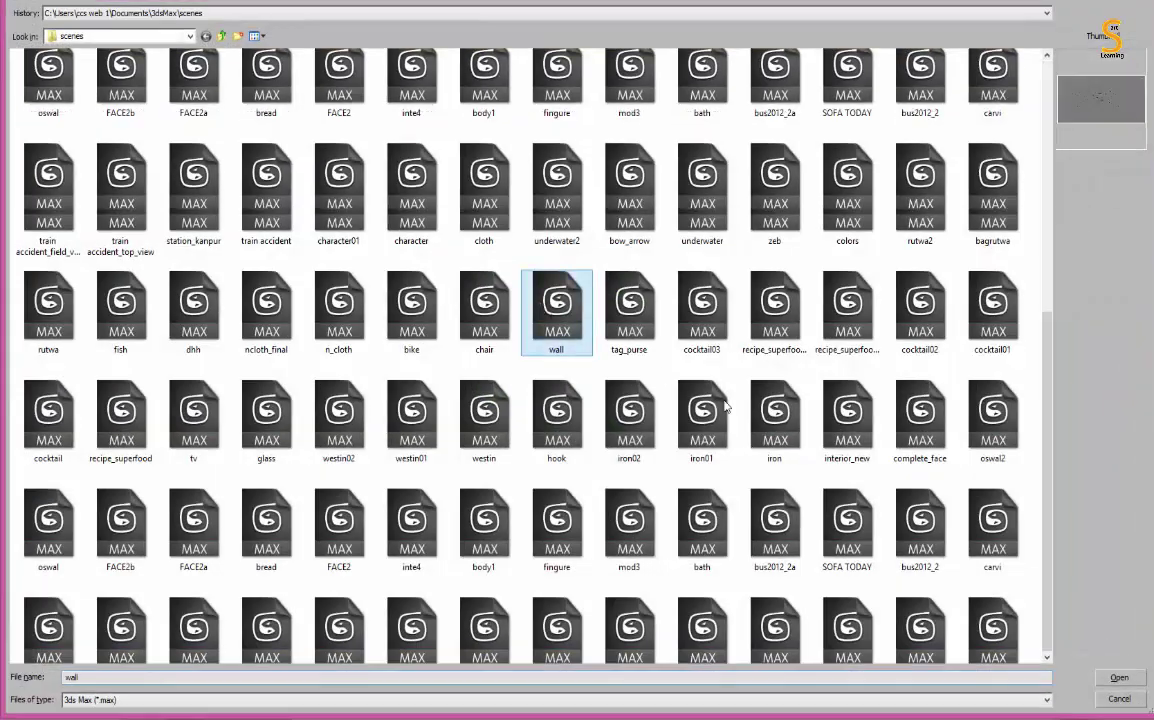
{"action": "double_click", "coordinate": [700, 295]}
{"action": "left_click", "coordinate": [470, 253]}
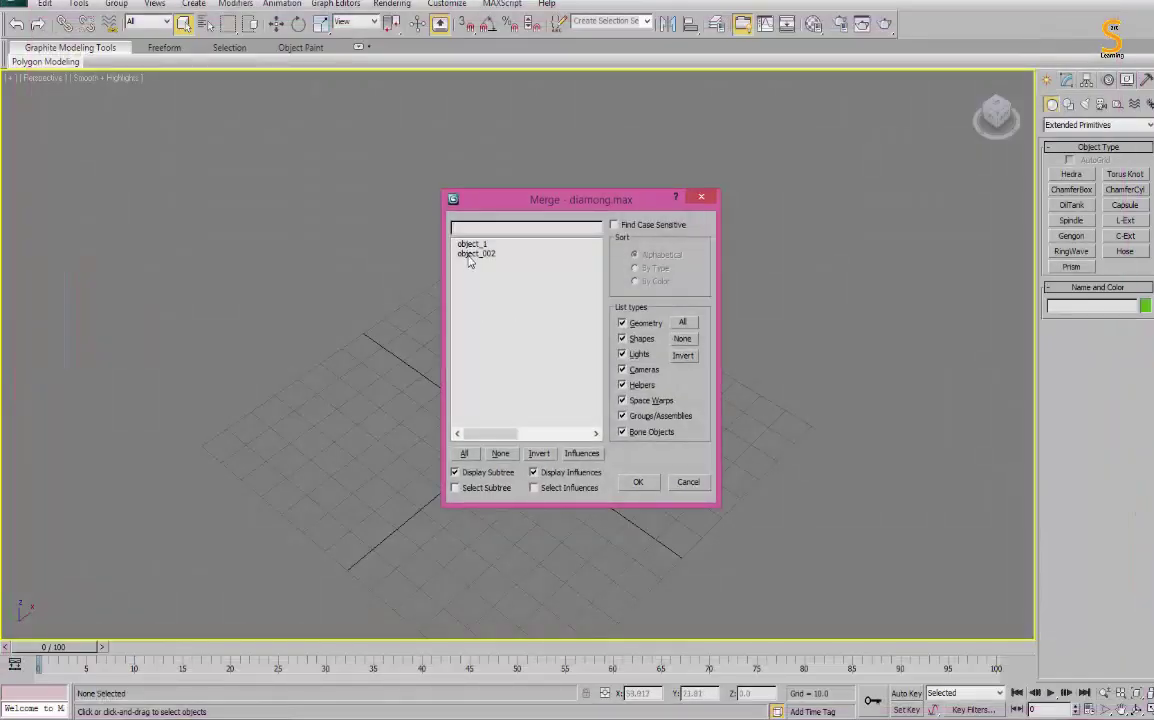
{"action": "key", "text": "Return"}
{"action": "scroll", "coordinate": [583, 329], "scroll_direction": "down", "scroll_amount": 1}
{"action": "scroll", "coordinate": [583, 329], "scroll_direction": "down", "scroll_amount": 1}
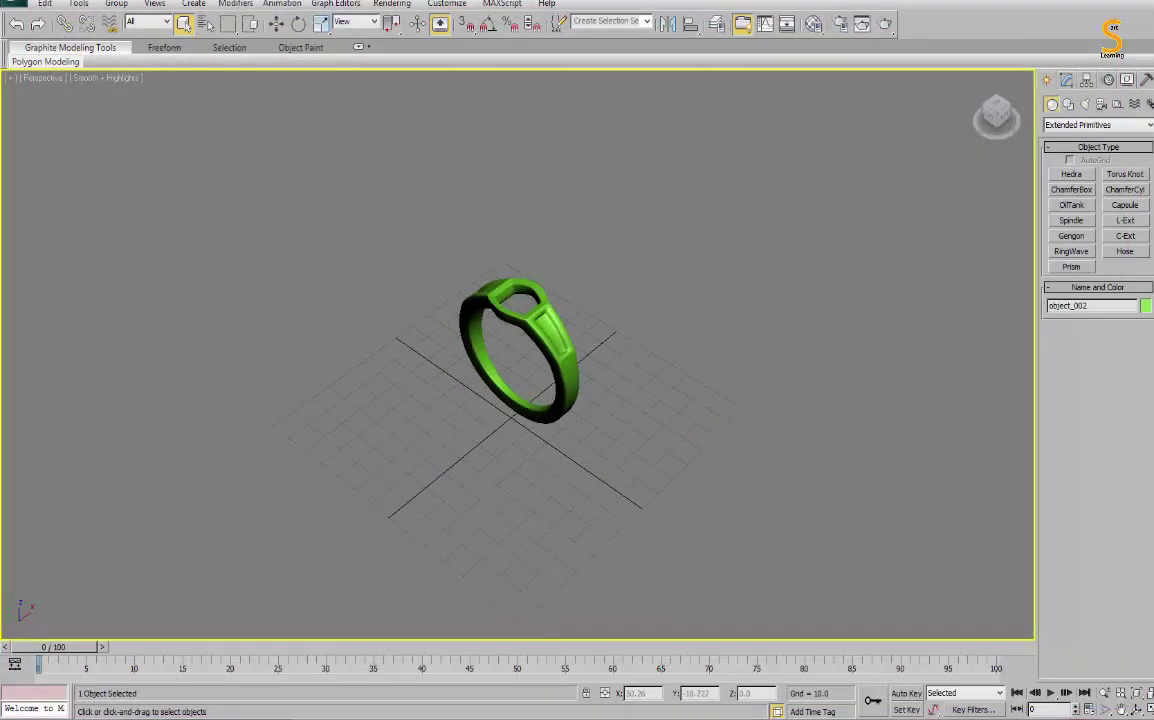
Zero the diamond's Z position so it sits at the origin.
{"action": "key", "text": "w"}
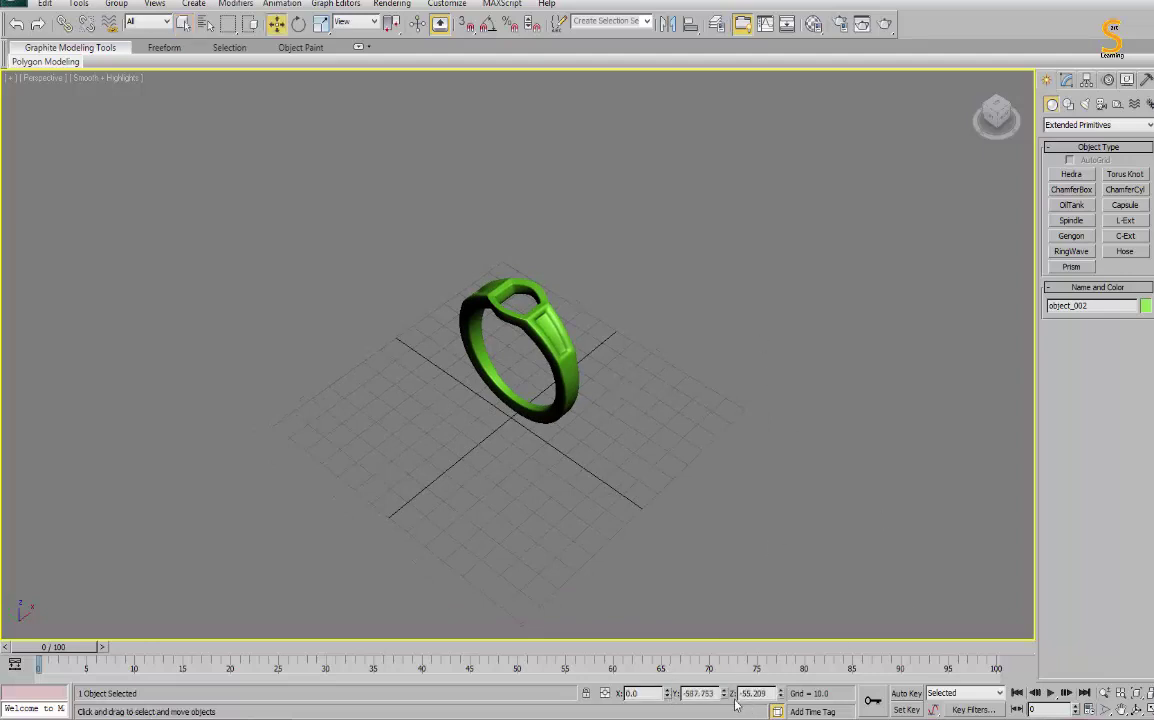
{"action": "right_click", "coordinate": [781, 693]}
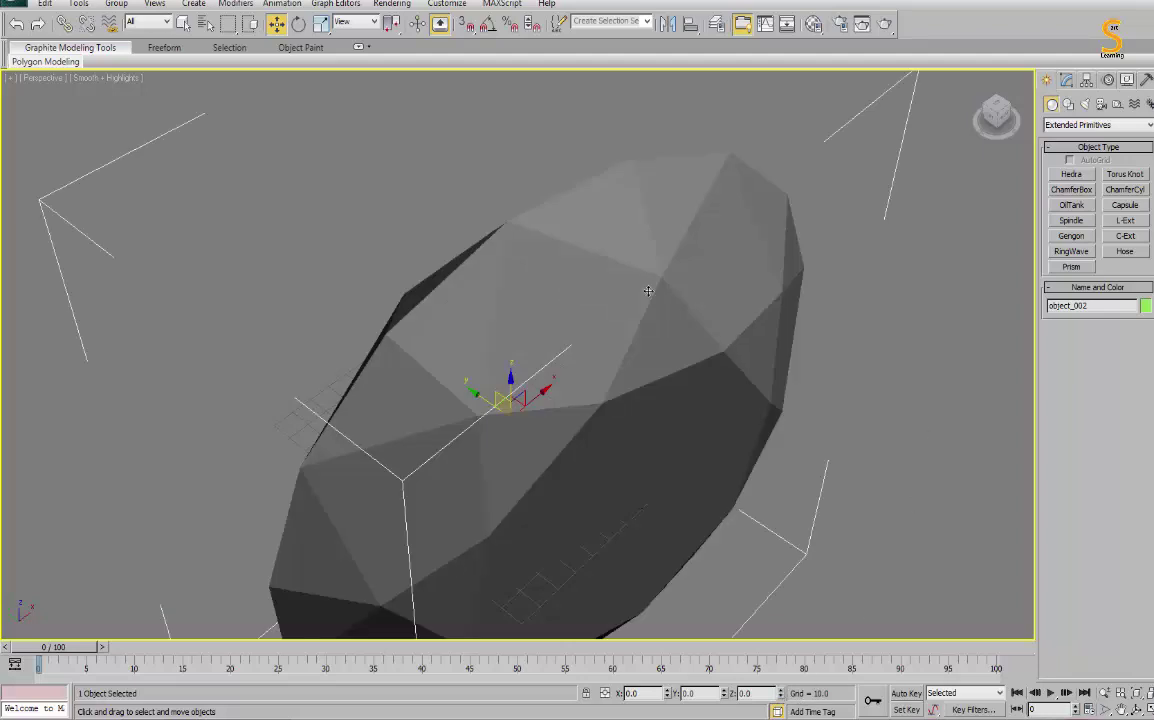
{"action": "scroll", "coordinate": [502, 405], "scroll_direction": "down", "scroll_amount": 3}
{"action": "scroll", "coordinate": [502, 405], "scroll_direction": "down", "scroll_amount": 2}
Rotate the diamond -90° about X with angle snap so it stands upright.
{"action": "key", "text": "e"}
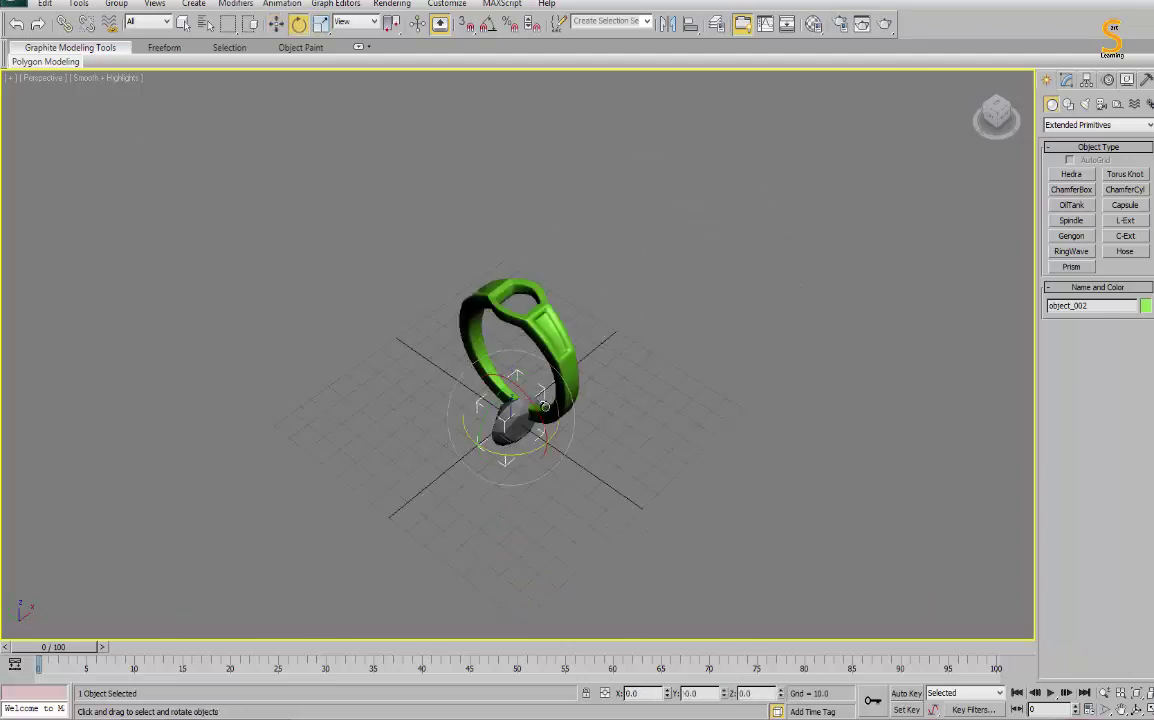
{"action": "key", "text": "a"}
{"action": "left_click_drag", "start_coordinate": [545, 406], "coordinate": [497, 353]}
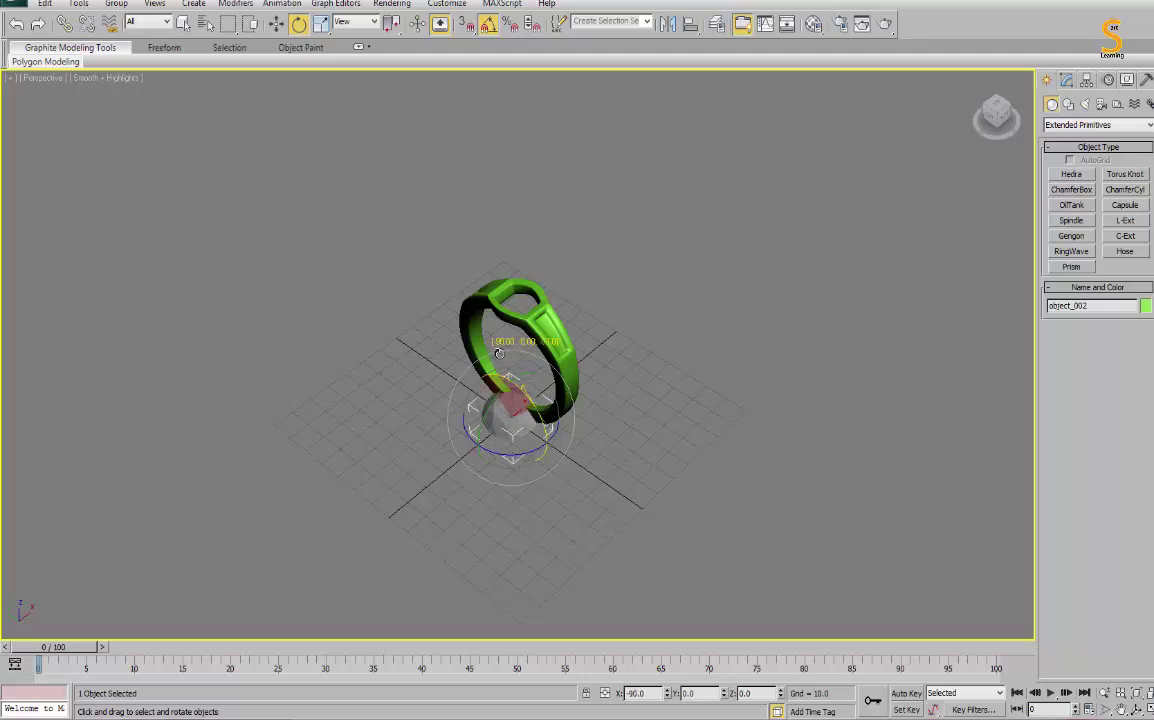
{"action": "middle_click_drag", "start_coordinate": [528, 381], "coordinate": [534, 393], "text": "alt"}
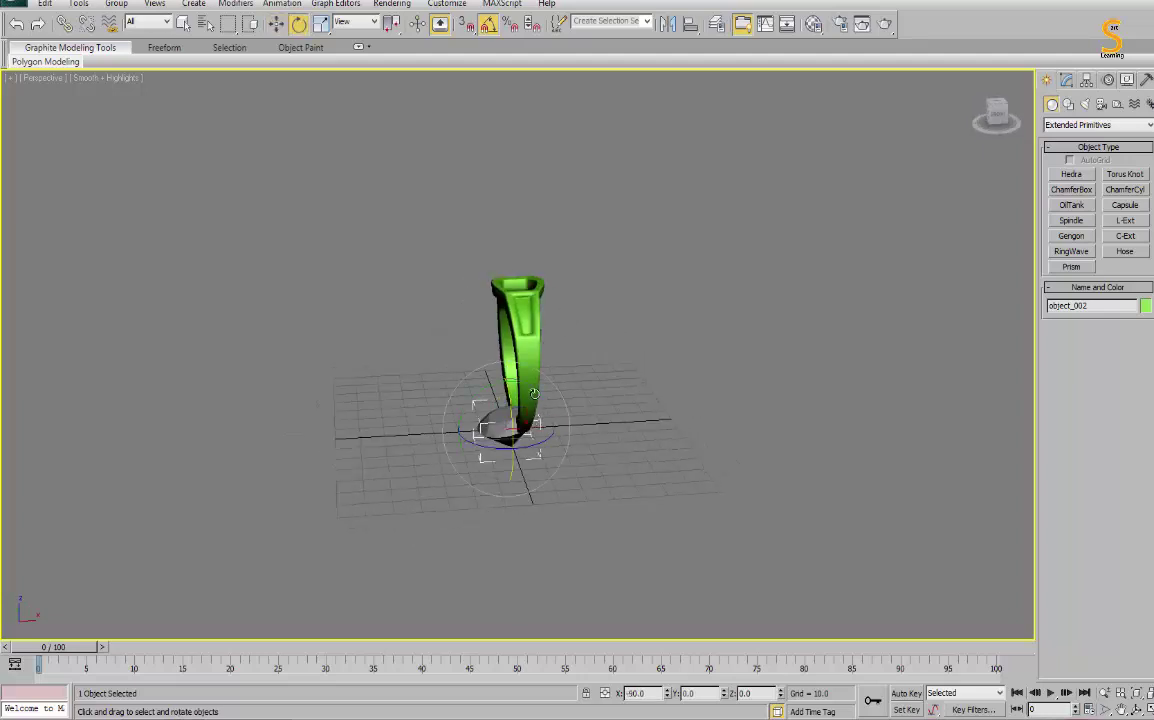
{"action": "key", "text": "w"}
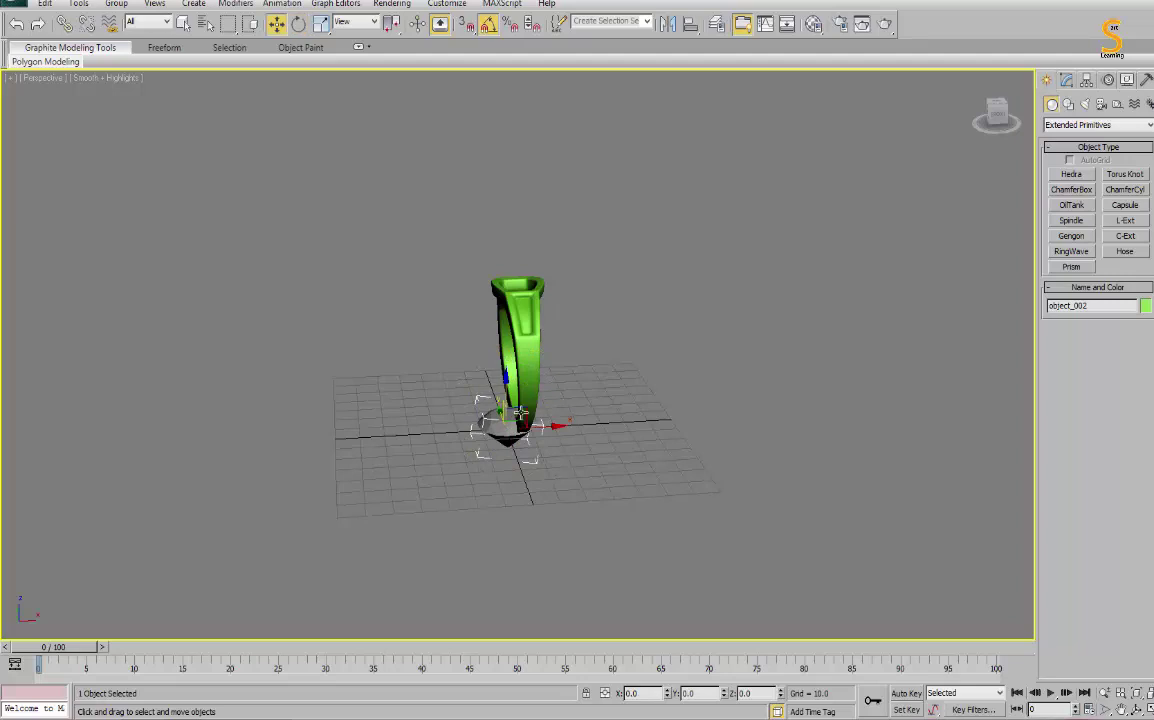
{"action": "middle_click_drag", "start_coordinate": [520, 412], "coordinate": [752, 324], "text": "alt"}
Maximize the Left viewport to view the diamond and ring from the side.
{"action": "key", "text": "alt+w"}
{"action": "right_click", "coordinate": [760, 214]}
{"action": "key", "text": "alt+w"}
{"action": "key", "text": "t"}
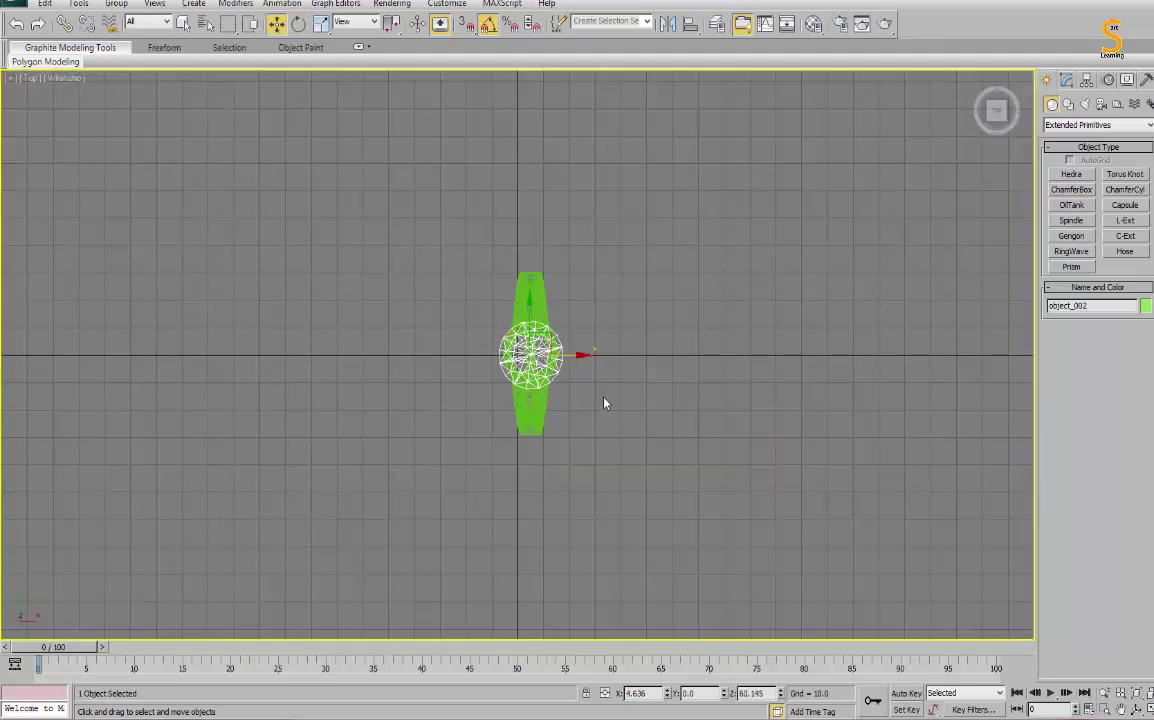
{"action": "key", "text": "alt+w"}
{"action": "right_click", "coordinate": [245, 533]}
{"action": "key", "text": "alt+w"}
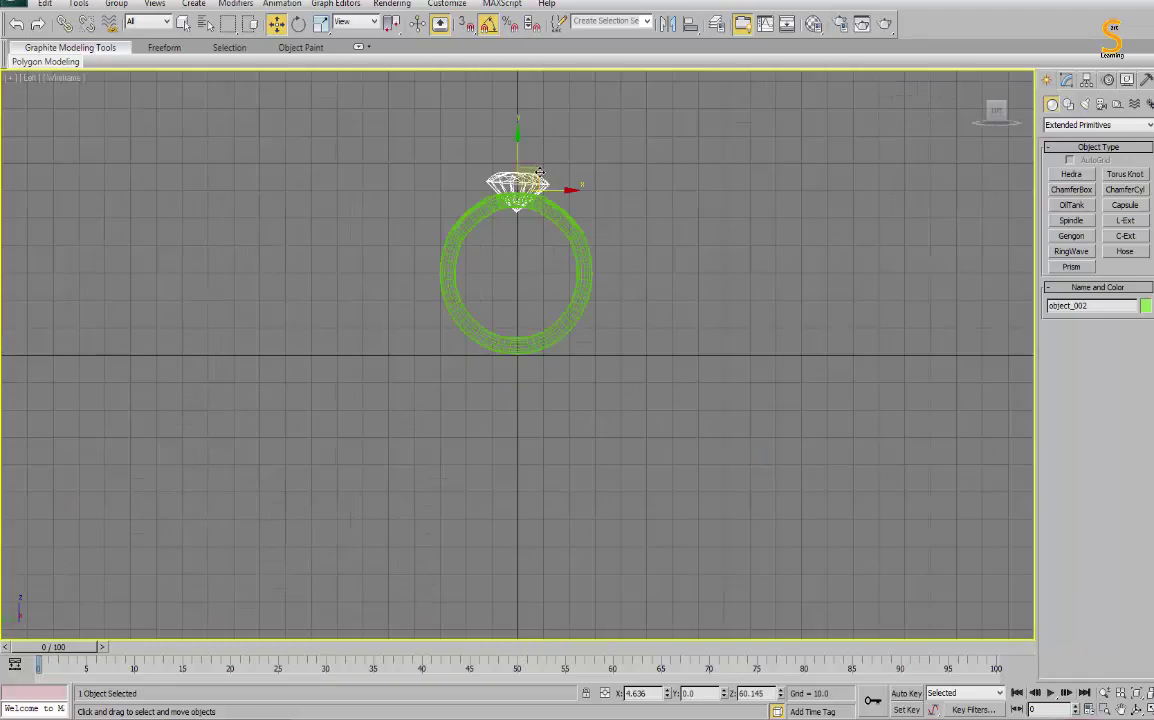
Move the diamond up until it sits in the ring's top opening.
{"action": "left_click_drag", "start_coordinate": [539, 172], "coordinate": [539, 177]}
{"action": "key", "text": "z"}
{"action": "scroll", "coordinate": [520, 330], "scroll_direction": "down", "scroll_amount": 1}
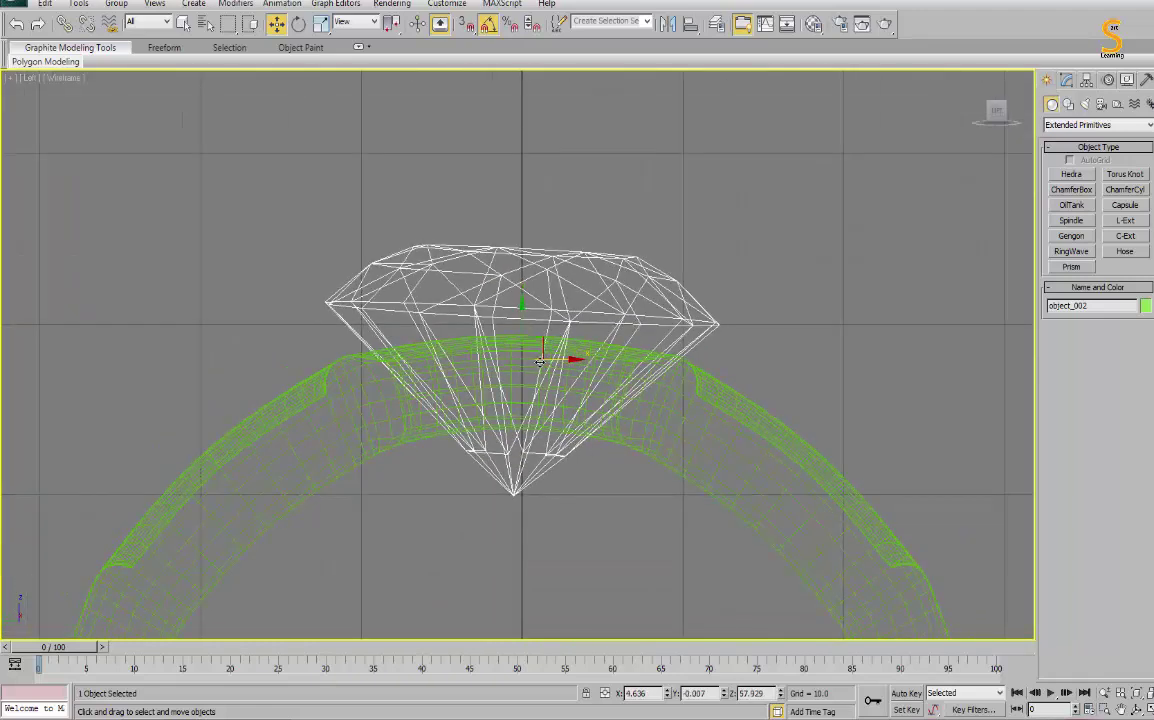
{"action": "mouse_move", "coordinate": [539, 355]}
{"action": "left_mouse_down"}
{"action": "mouse_move", "coordinate": [539, 323]}
{"action": "mouse_move", "coordinate": [554, 312]}
{"action": "mouse_move", "coordinate": [537, 339]}
{"action": "mouse_move", "coordinate": [537, 318]}
{"action": "left_mouse_up"}
{"action": "key", "text": "e"}
{"action": "key", "text": "w"}
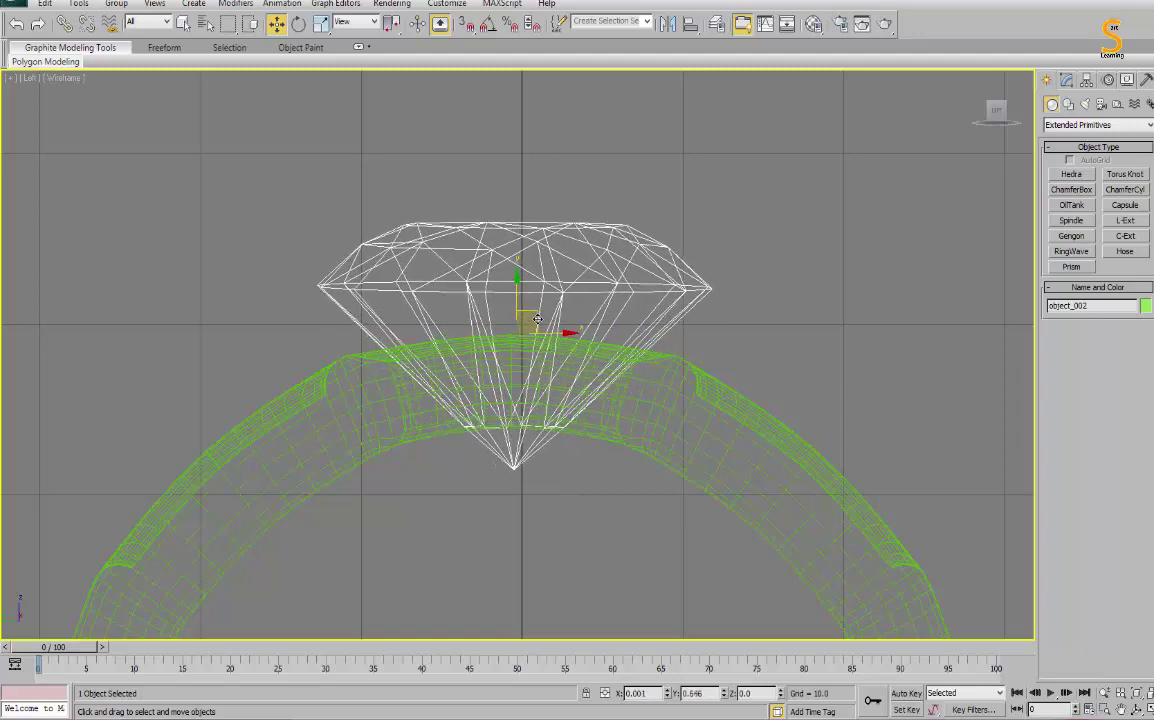
{"action": "key", "text": "alt+w"}
{"action": "left_click", "coordinate": [767, 489]}
{"action": "key", "text": "alt+w"}
{"action": "mouse_move", "coordinate": [845, 443]}
{"action": "middle_mouse_down", "text": "alt"}
{"action": "mouse_move", "coordinate": [711, 322]}
{"action": "mouse_move", "coordinate": [636, 328]}
{"action": "middle_mouse_up", "text": "alt"}
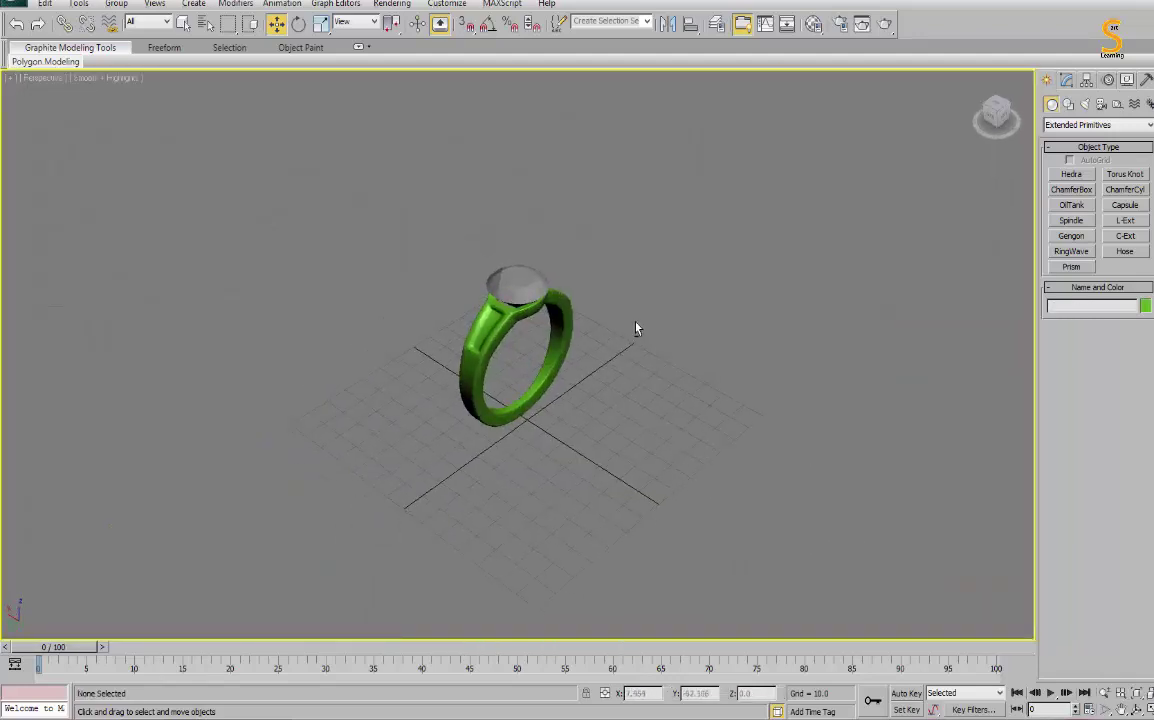
Switch the Create panel object category to Standard Primitives.
{"action": "scroll", "coordinate": [575, 333], "scroll_direction": "up", "scroll_amount": 4}
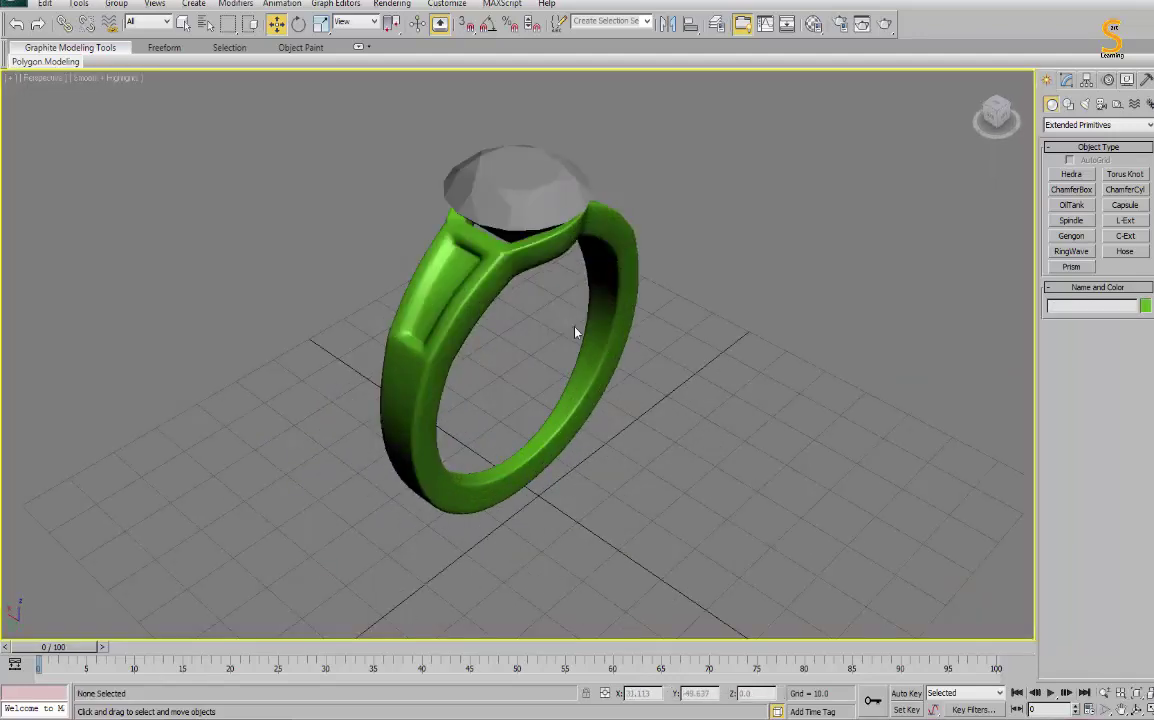
{"action": "left_click", "coordinate": [1060, 124]}
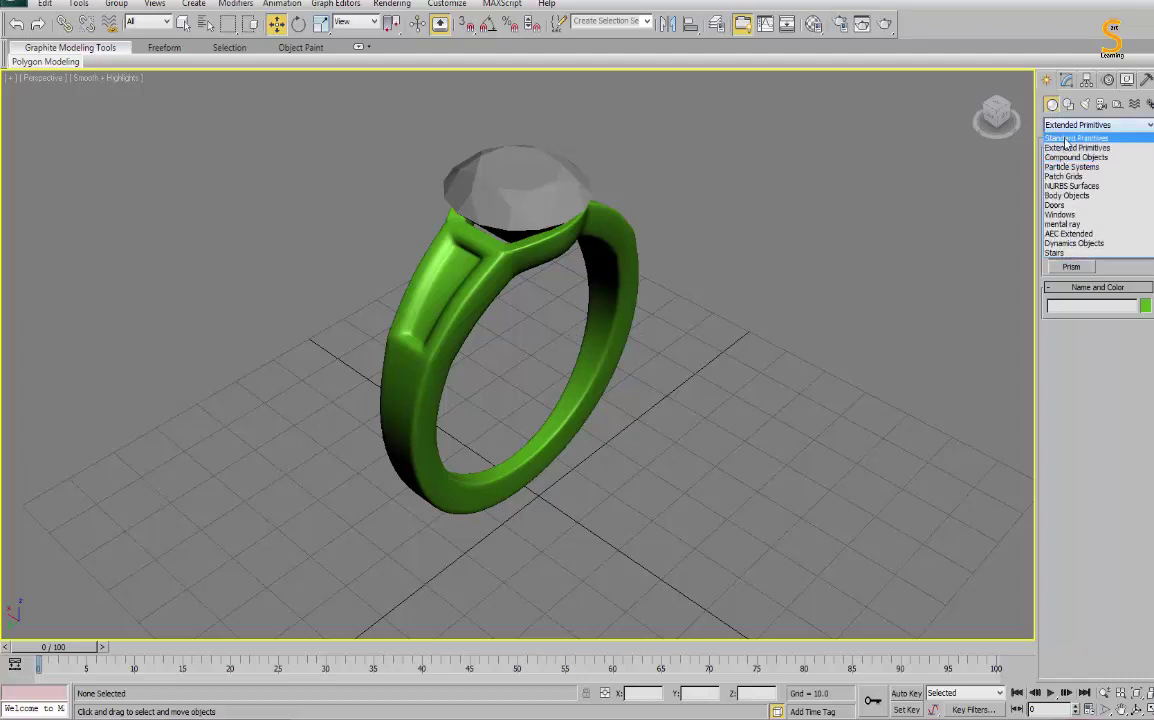
{"action": "left_click", "coordinate": [1067, 139]}
{"action": "left_click", "coordinate": [1072, 205]}
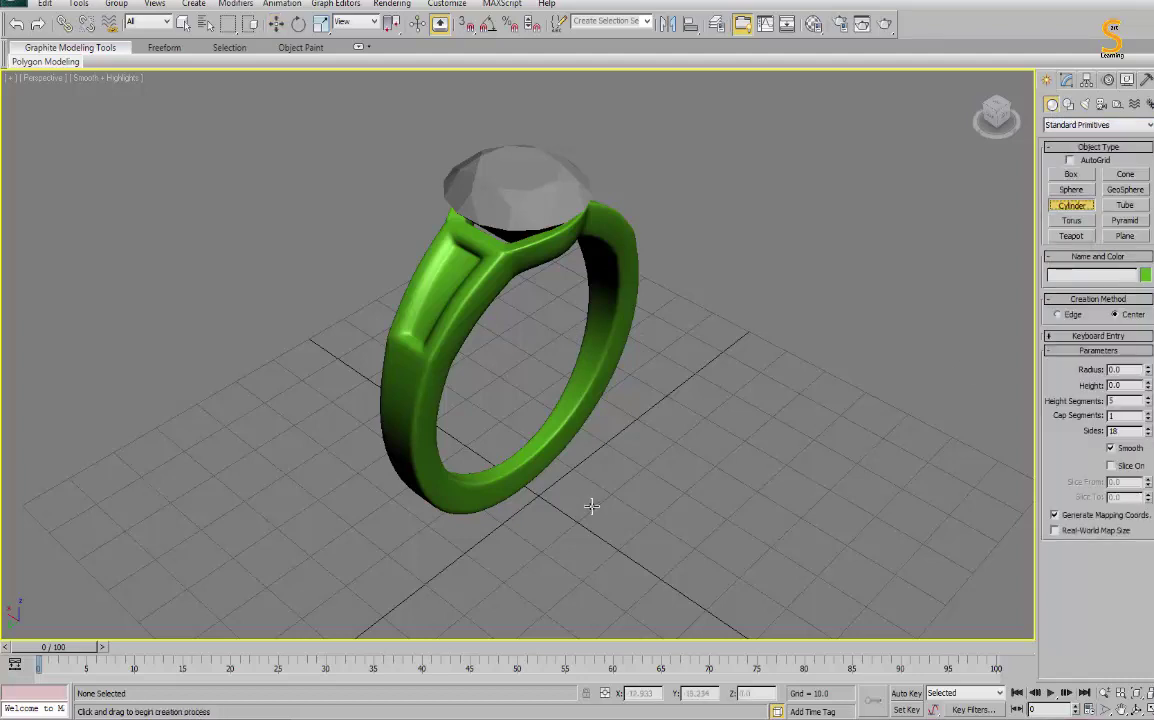
{"action": "key", "text": "alt+w"}
{"action": "key", "text": "alt+w"}
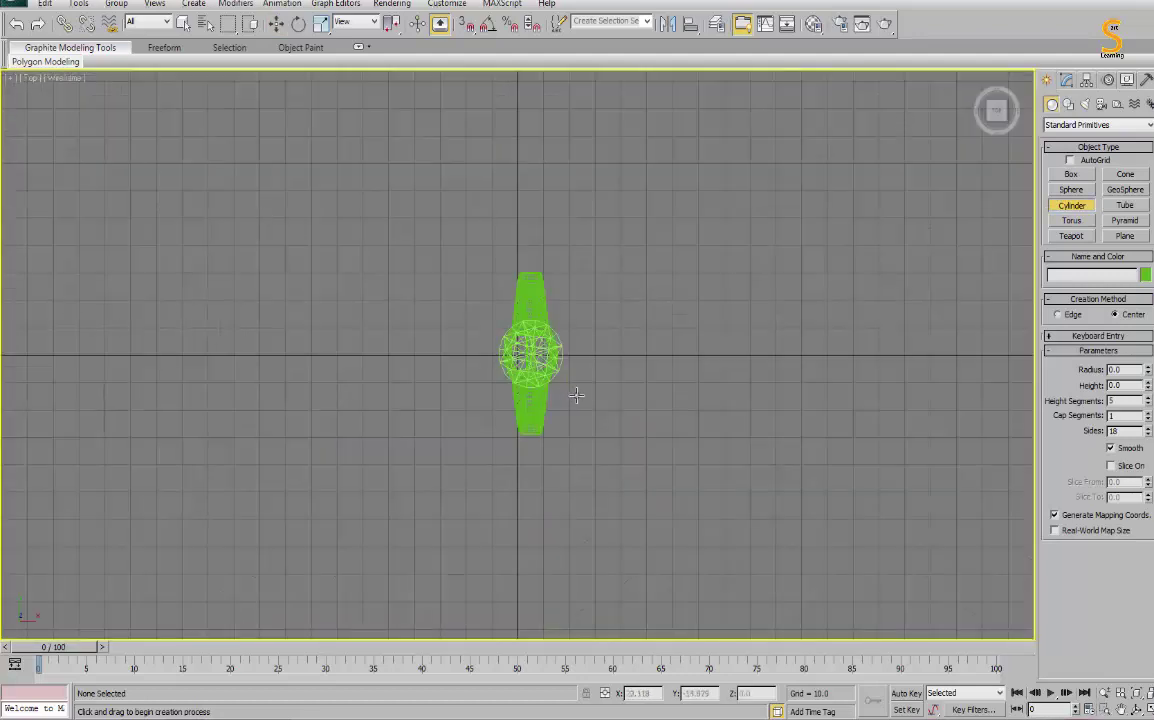
{"action": "scroll", "coordinate": [577, 394], "scroll_direction": "up", "scroll_amount": 5}
{"action": "scroll", "coordinate": [480, 250], "scroll_direction": "up", "scroll_amount": 3}
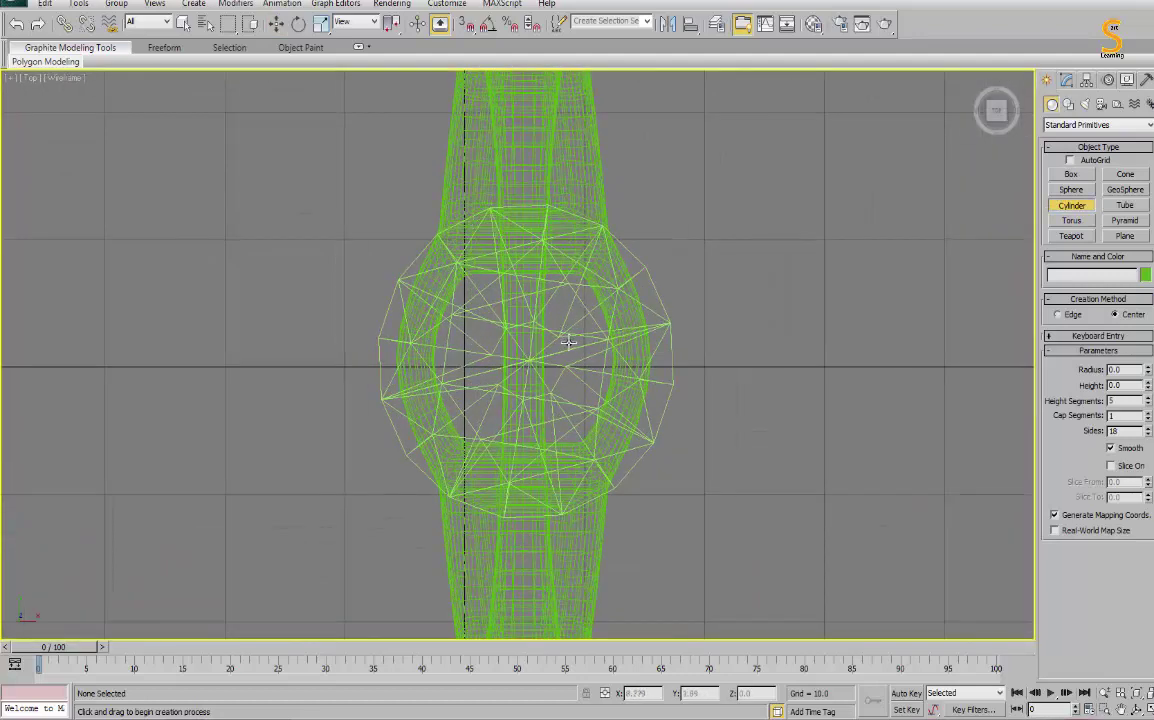
Lower the diamond slightly in the Front view to Z 58.606.
{"action": "left_click", "coordinate": [512, 193]}
{"action": "key", "text": "alt+w"}
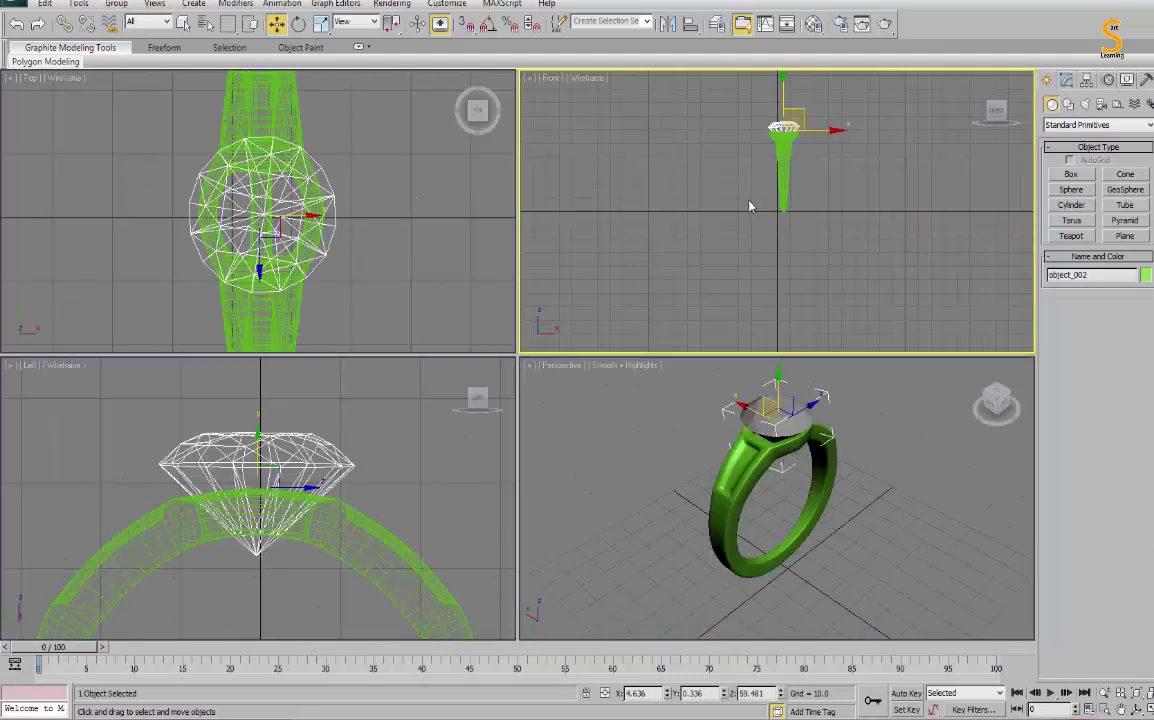
{"action": "key", "text": "alt+w"}
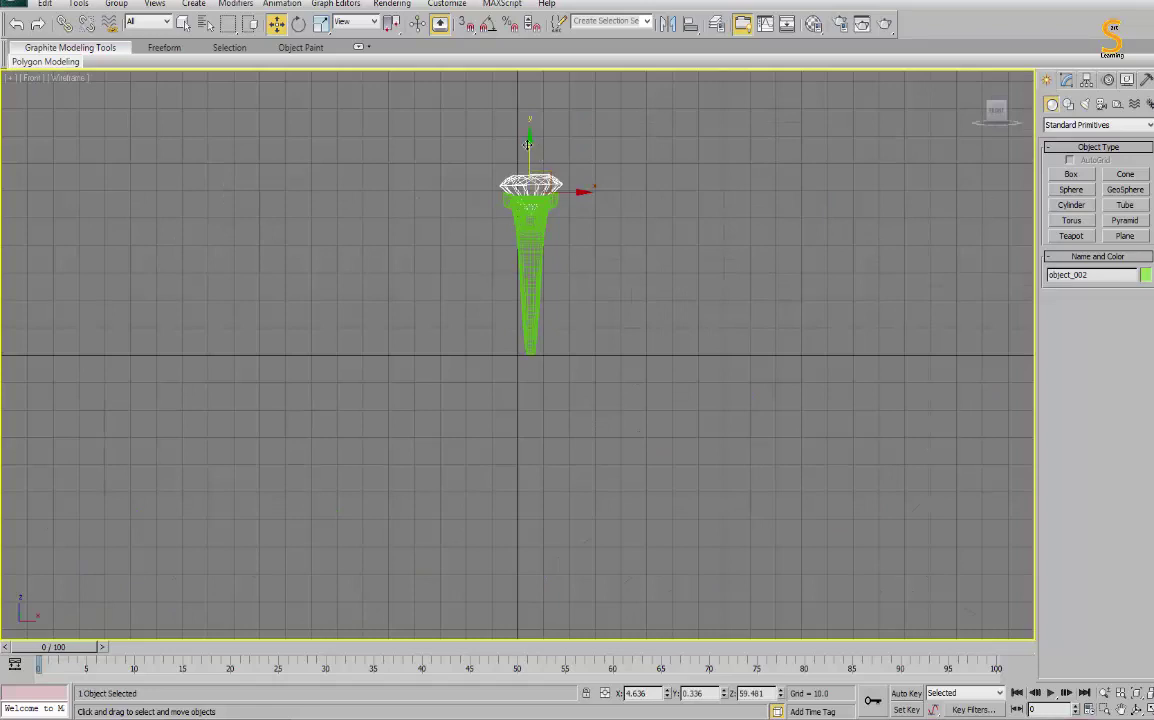
{"action": "left_click_drag", "start_coordinate": [528, 146], "coordinate": [531, 147]}
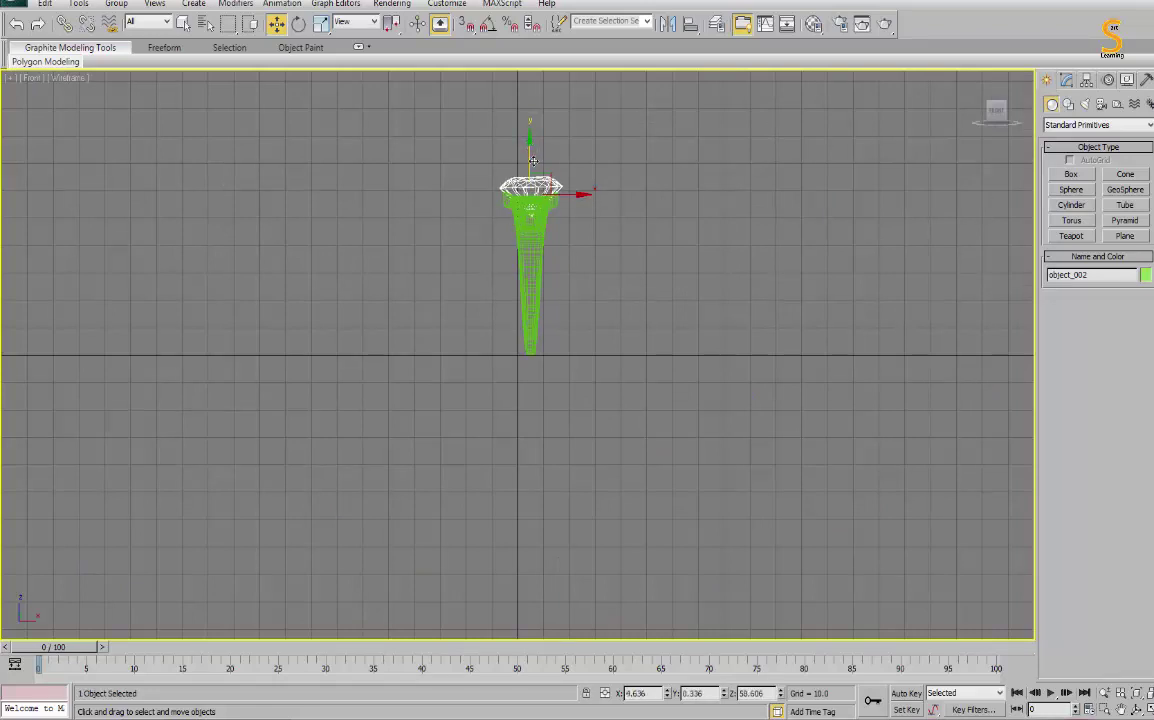
{"action": "key", "text": "alt+w"}
{"action": "key", "text": "alt+w"}
{"action": "key", "text": "p"}
{"action": "middle_click_drag", "start_coordinate": [727, 424], "coordinate": [702, 177], "text": "alt"}
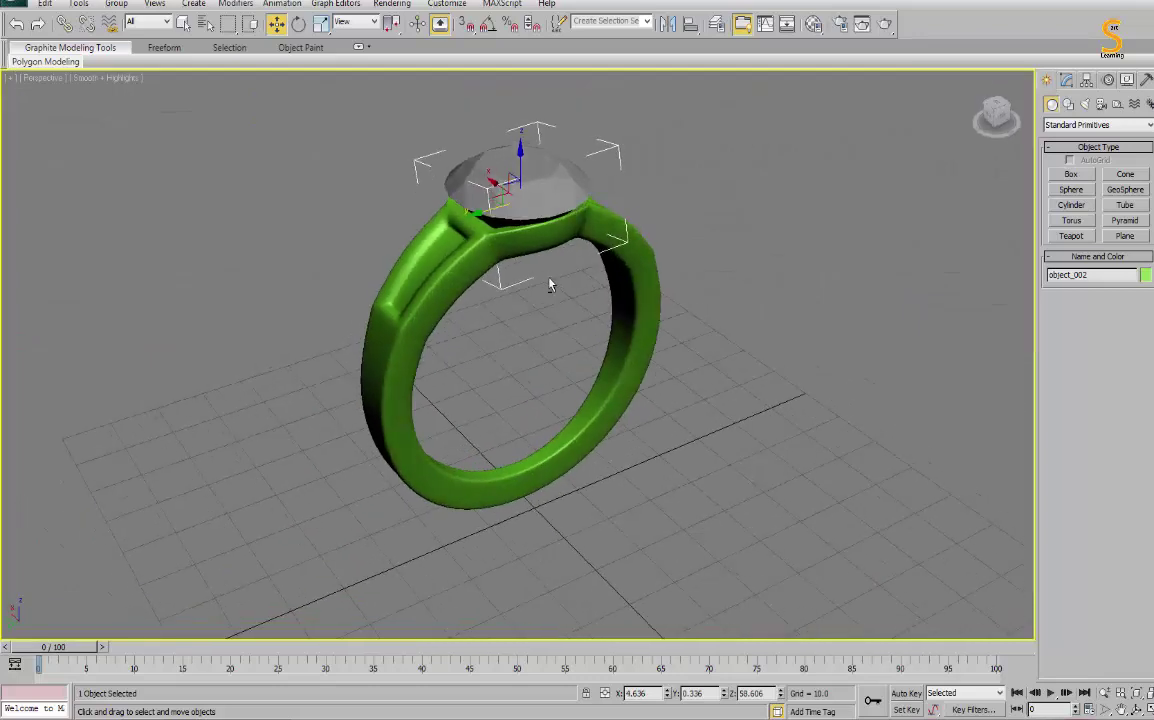
{"action": "key", "text": "f"}
{"action": "key", "text": "alt+w"}
{"action": "key", "text": "alt+w"}
Rotate off a copy of the diamond, shrink it to about 43%, and place it on the band.
{"action": "key", "text": "e"}
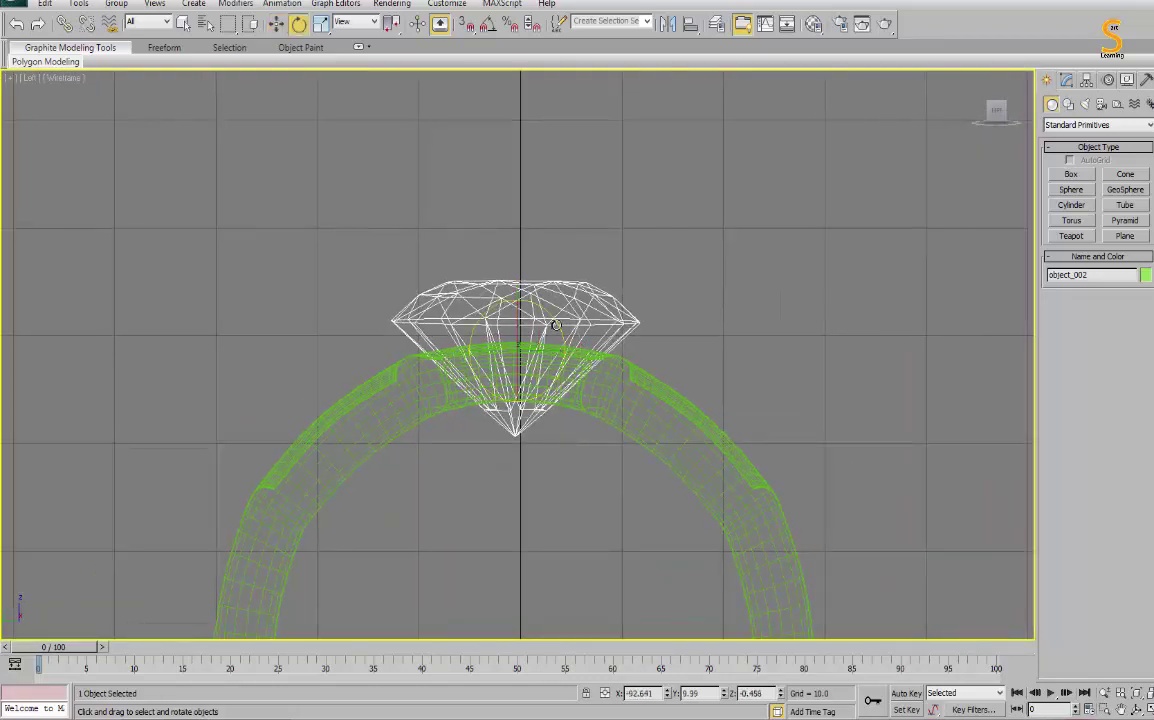
{"action": "left_click_drag", "start_coordinate": [556, 326], "coordinate": [577, 437], "text": "shift"}
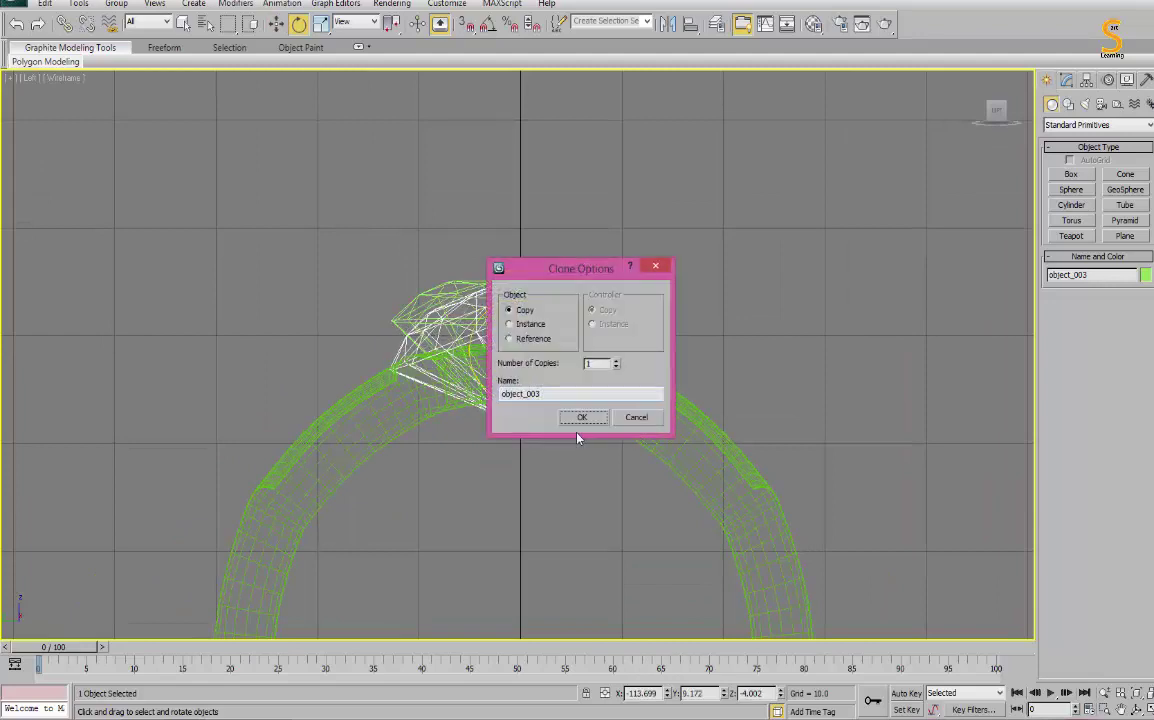
{"action": "left_click", "coordinate": [579, 418]}
{"action": "key", "text": "r"}
{"action": "left_click_drag", "start_coordinate": [530, 360], "coordinate": [533, 448]}
{"action": "key", "text": "w"}
{"action": "mouse_move", "coordinate": [515, 340]}
{"action": "left_mouse_down"}
{"action": "mouse_move", "coordinate": [363, 372]}
{"action": "mouse_move", "coordinate": [388, 362]}
{"action": "mouse_move", "coordinate": [373, 393]}
{"action": "mouse_move", "coordinate": [384, 366]}
{"action": "mouse_move", "coordinate": [316, 429]}
{"action": "left_mouse_up"}
{"action": "key", "text": "e"}
{"action": "key", "text": "w"}
{"action": "key", "text": "r"}
{"action": "key", "text": "w"}
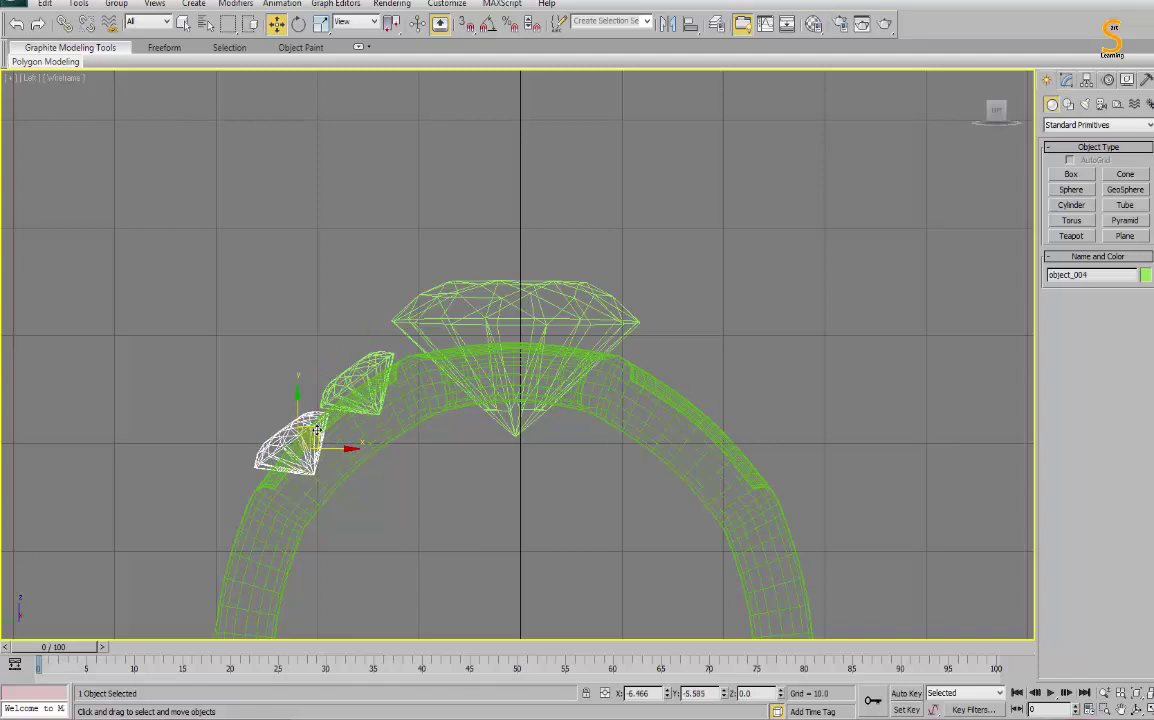
Create a second gem copy and tilt it to follow the ring's curved shoulder.
{"action": "left_click", "coordinate": [587, 417]}
{"action": "key", "text": "e"}
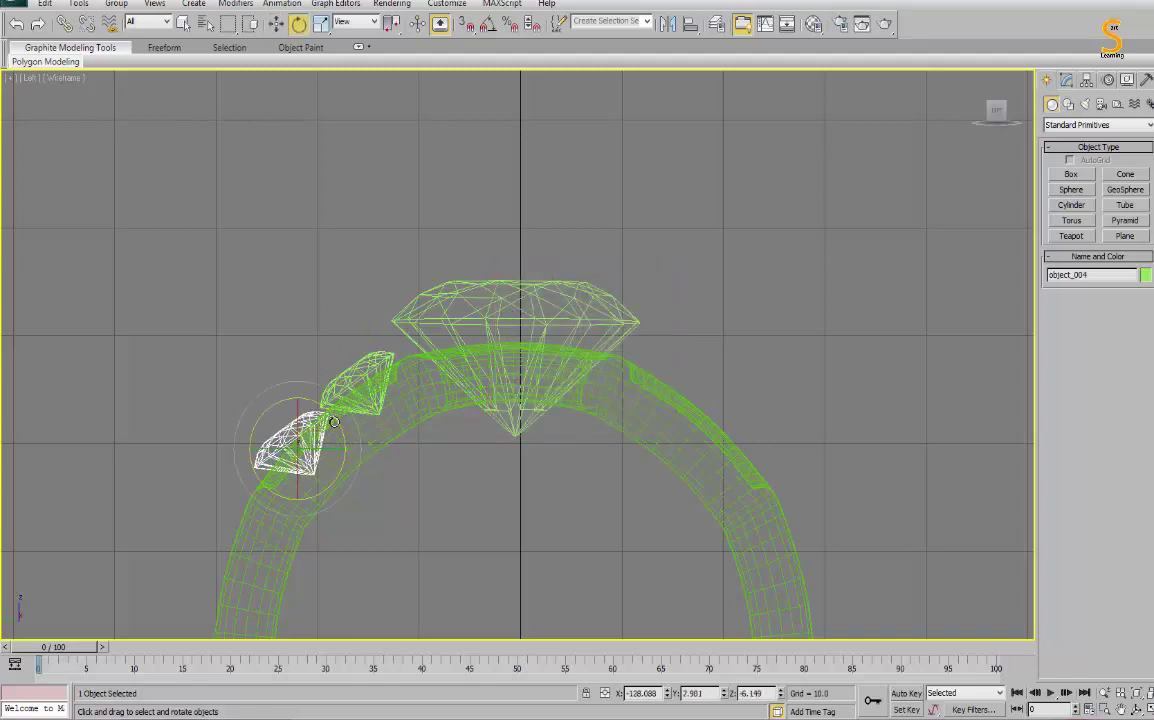
{"action": "key", "text": "w"}
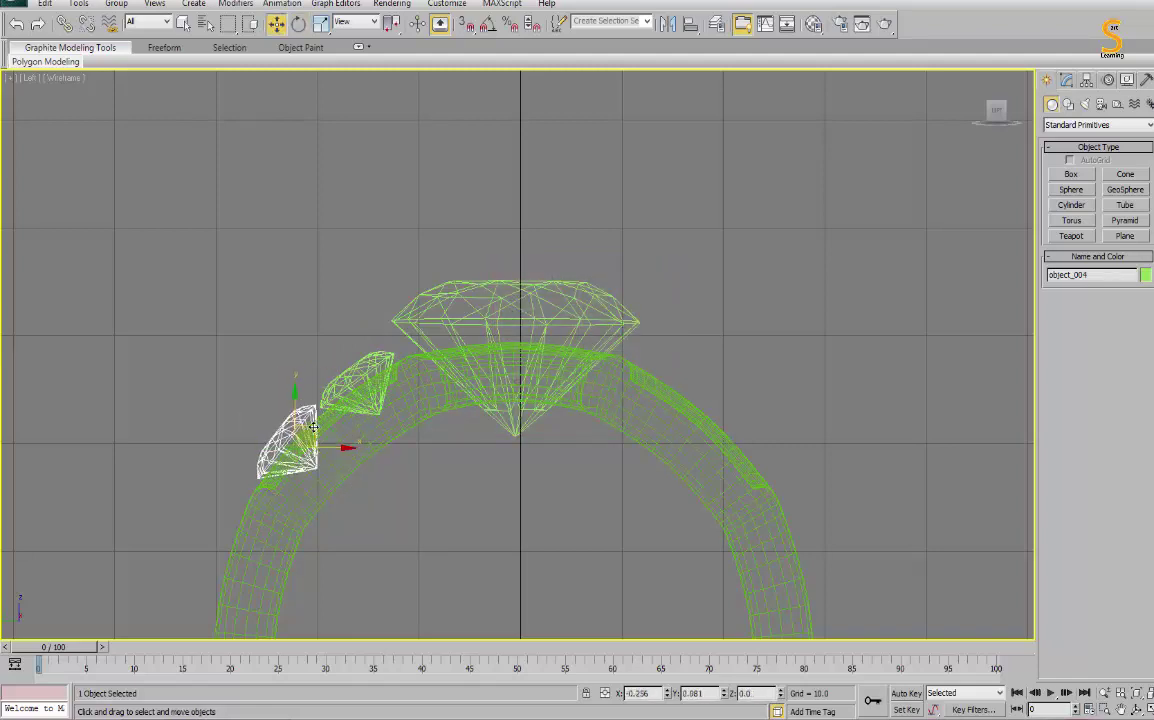
{"action": "key", "text": "e"}
{"action": "left_click_drag", "start_coordinate": [327, 411], "coordinate": [333, 418]}
{"action": "key", "text": "w"}
Uniformly scale both side gems down and nudge them into the band.
{"action": "left_click", "coordinate": [370, 375]}
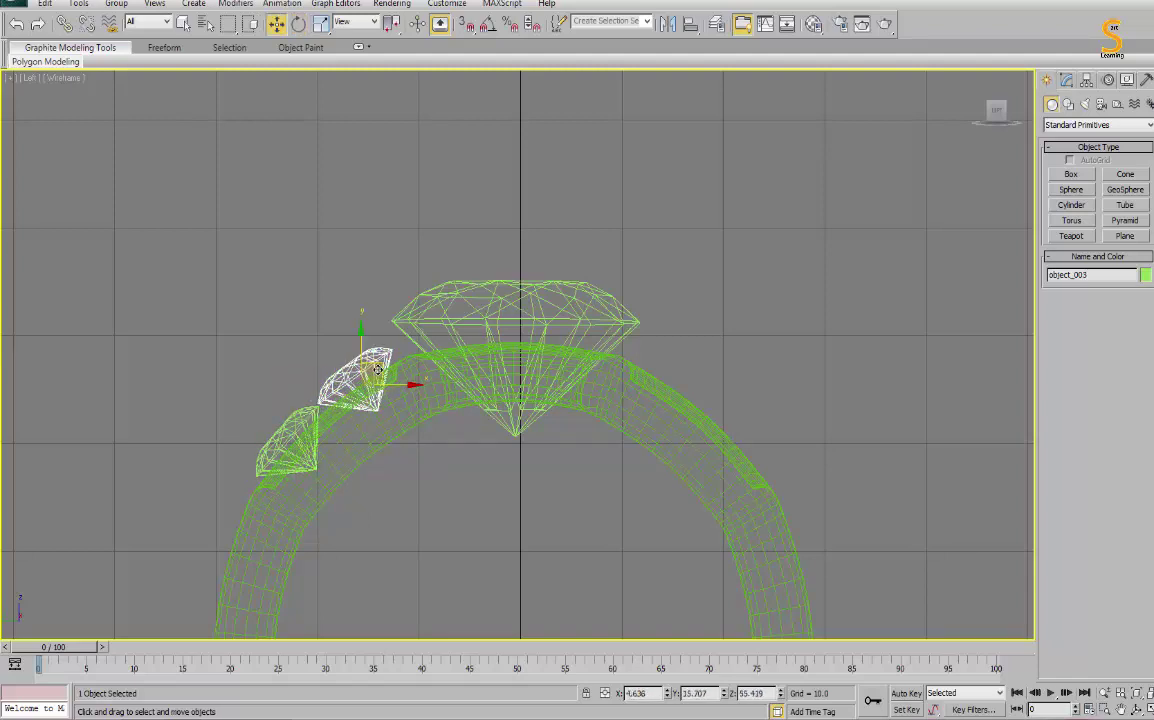
{"action": "key", "text": "alt+w"}
{"action": "left_click", "coordinate": [607, 469]}
{"action": "key", "text": "alt+w"}
{"action": "mouse_move", "coordinate": [728, 430]}
{"action": "middle_mouse_down", "text": "alt"}
{"action": "mouse_move", "coordinate": [518, 253]}
{"action": "mouse_move", "coordinate": [566, 279]}
{"action": "middle_mouse_up", "text": "alt"}
{"action": "left_click", "coordinate": [518, 253]}
{"action": "key", "text": "r"}
{"action": "mouse_move", "coordinate": [566, 279]}
{"action": "left_mouse_down"}
{"action": "mouse_move", "coordinate": [566, 305]}
{"action": "mouse_move", "coordinate": [631, 312]}
{"action": "left_mouse_up"}
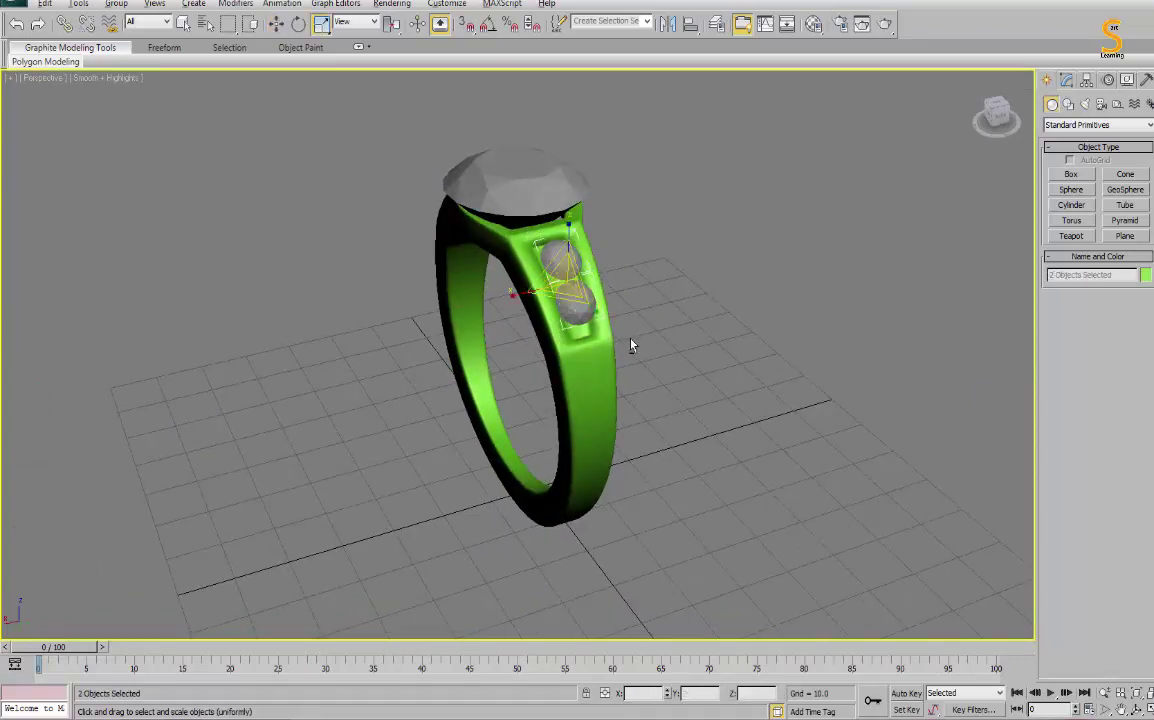
{"action": "middle_click_drag", "start_coordinate": [631, 312], "coordinate": [499, 322], "text": "alt"}
{"action": "key", "text": "w"}
{"action": "left_click_drag", "start_coordinate": [376, 234], "coordinate": [377, 235]}
Mirror-copy the two side gems and move the copies to the ring's right shoulder.
{"action": "key", "text": "f"}
{"action": "key", "text": "alt+w"}
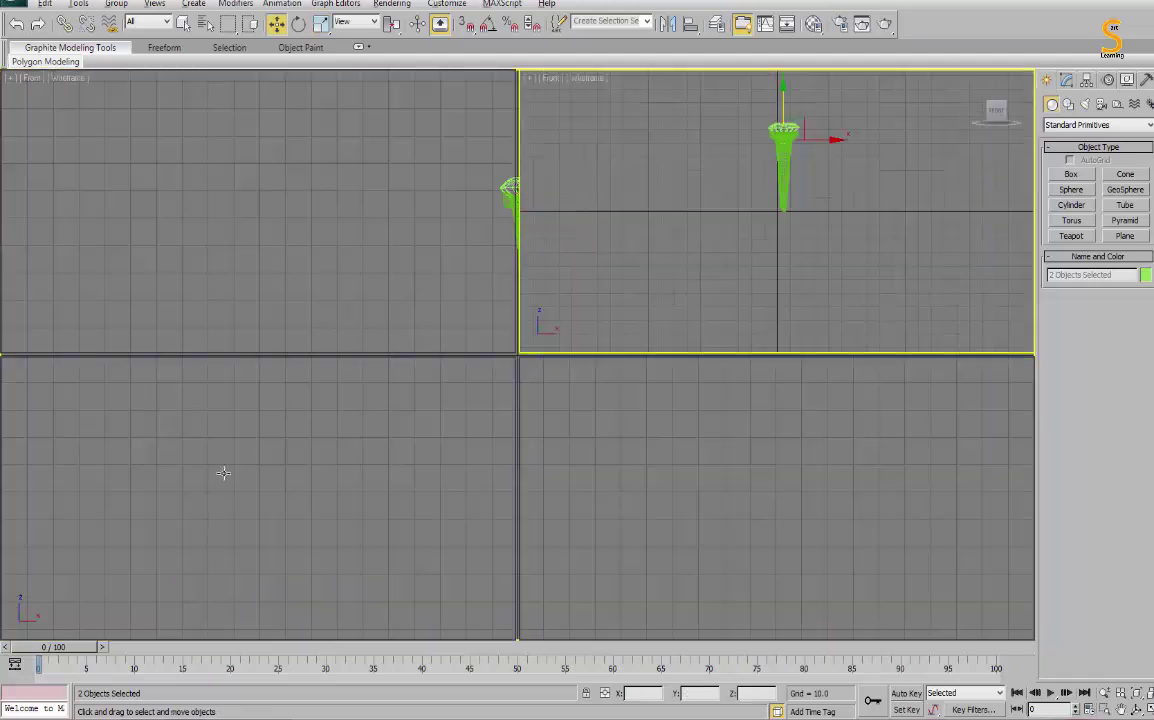
{"action": "right_click", "coordinate": [221, 473]}
{"action": "key", "text": "alt+w"}
{"action": "left_click", "coordinate": [666, 24]}
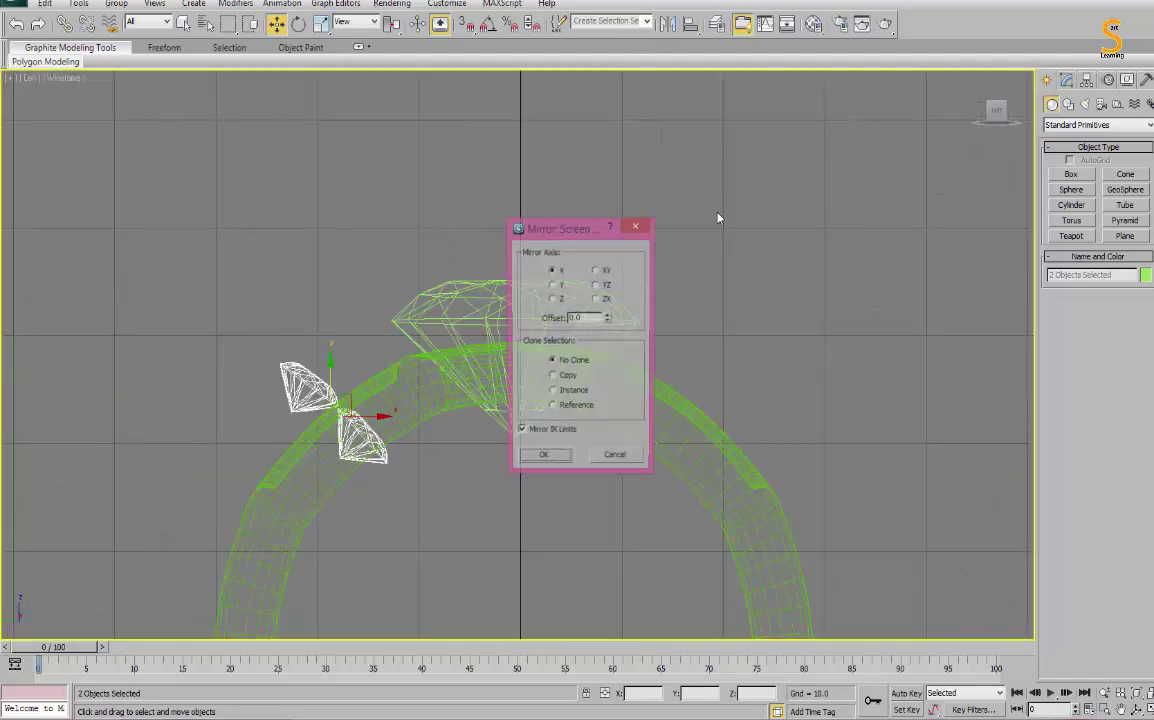
{"action": "left_click", "coordinate": [551, 376]}
{"action": "left_click", "coordinate": [542, 458]}
{"action": "left_click_drag", "start_coordinate": [368, 415], "coordinate": [742, 417]}
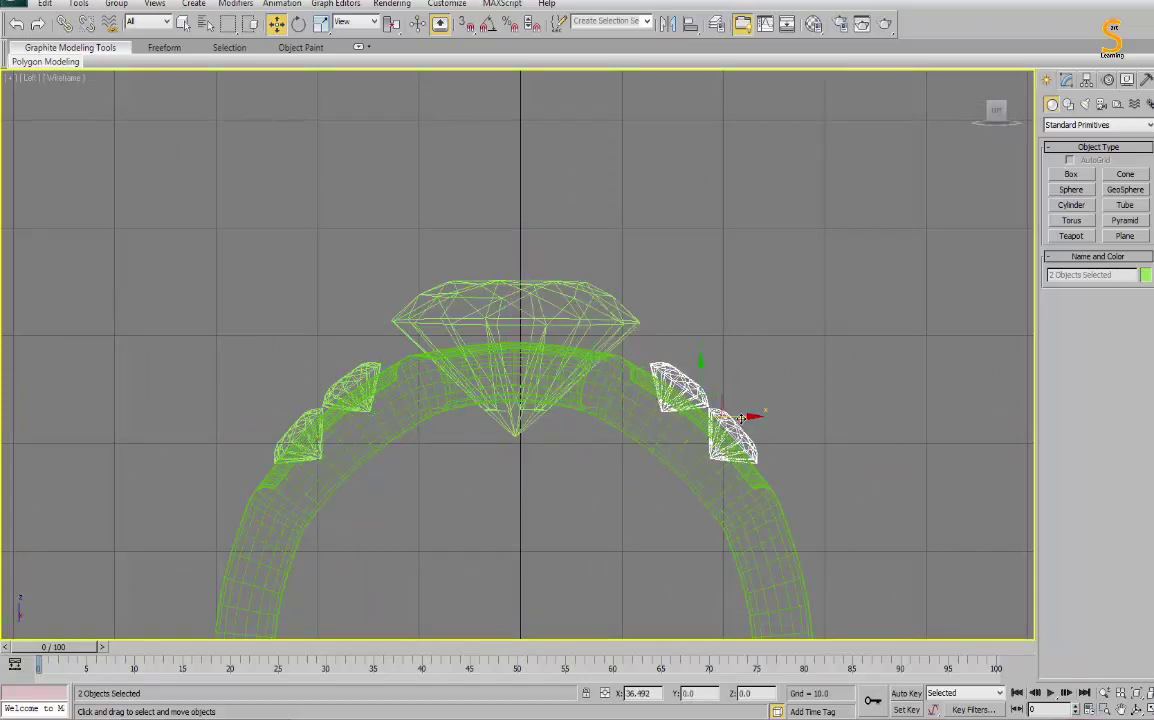
{"action": "left_click", "coordinate": [907, 450]}
{"action": "key", "text": "p"}
{"action": "mouse_move", "coordinate": [711, 484]}
{"action": "middle_mouse_down", "text": "alt"}
{"action": "mouse_move", "coordinate": [623, 245]}
{"action": "mouse_move", "coordinate": [508, 268]}
{"action": "middle_mouse_up", "text": "alt"}
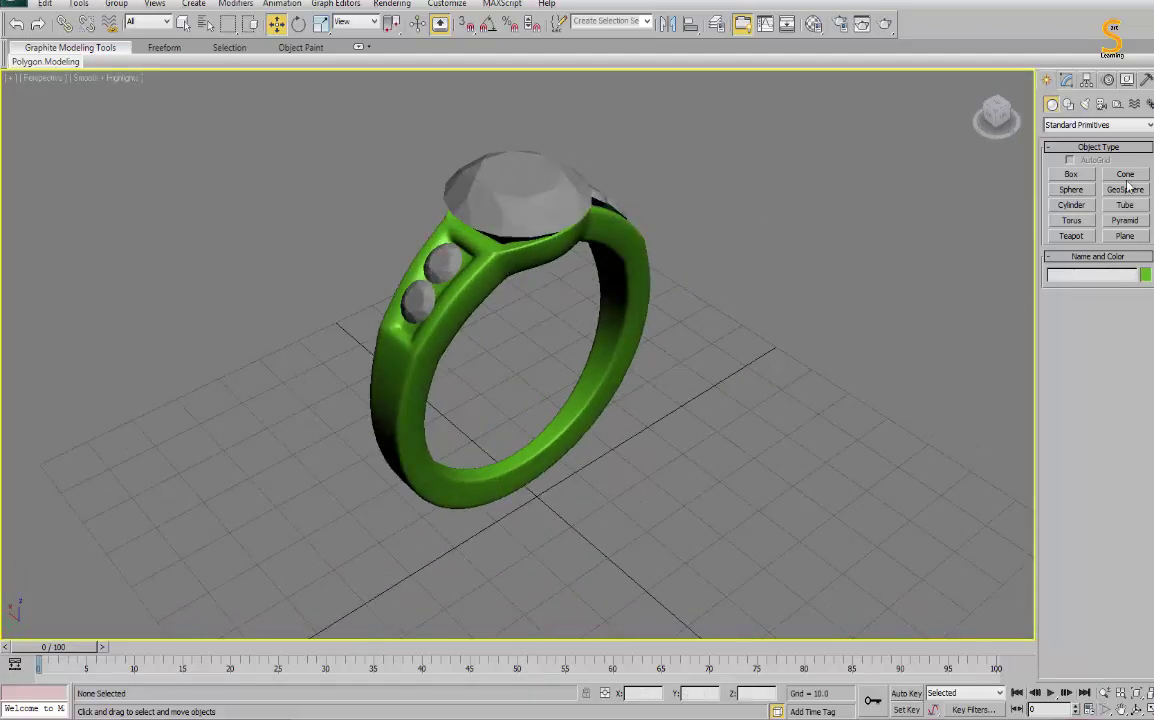
Create a small Extended Primitives capsule beside the ring and convert it to Editable Poly.
{"action": "left_click", "coordinate": [1070, 125]}
{"action": "left_click", "coordinate": [1075, 145]}
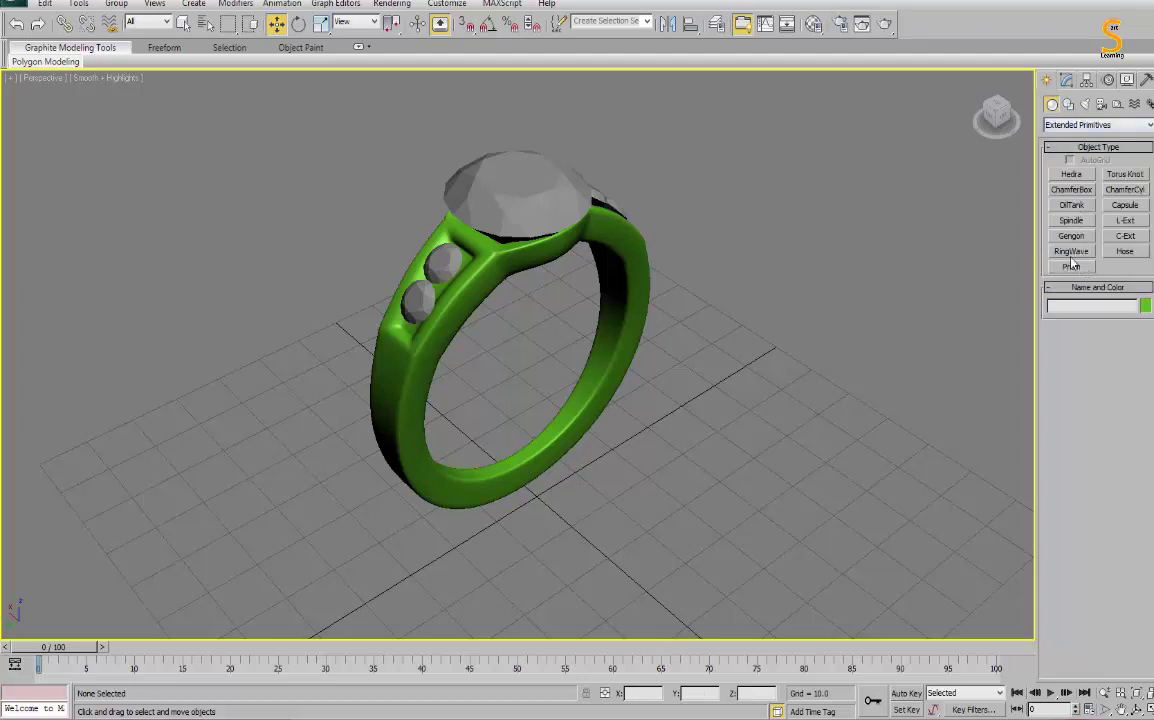
{"action": "left_click", "coordinate": [1124, 205]}
{"action": "left_click_drag", "start_coordinate": [704, 466], "coordinate": [706, 460]}
{"action": "right_click", "coordinate": [716, 440]}
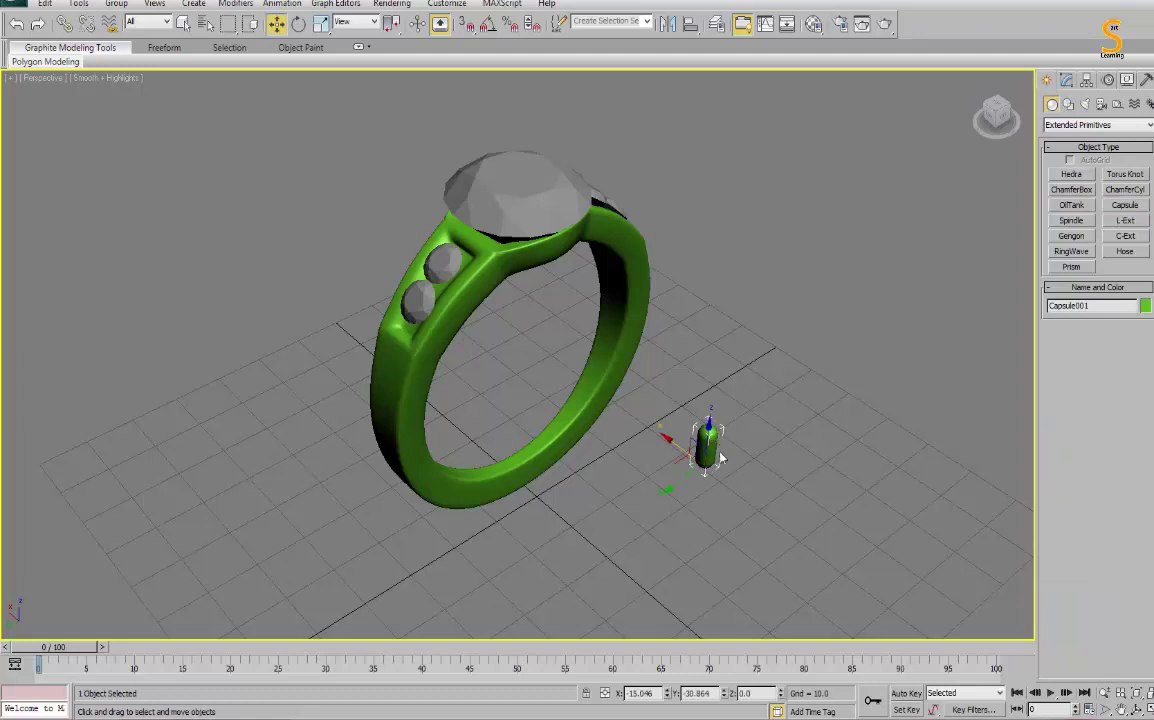
{"action": "right_click", "coordinate": [714, 446]}
{"action": "left_click", "coordinate": [896, 595]}
Delete the capsule's lower polygons in Front view, leaving a half-capsule prong.
{"action": "key", "text": "alt+w"}
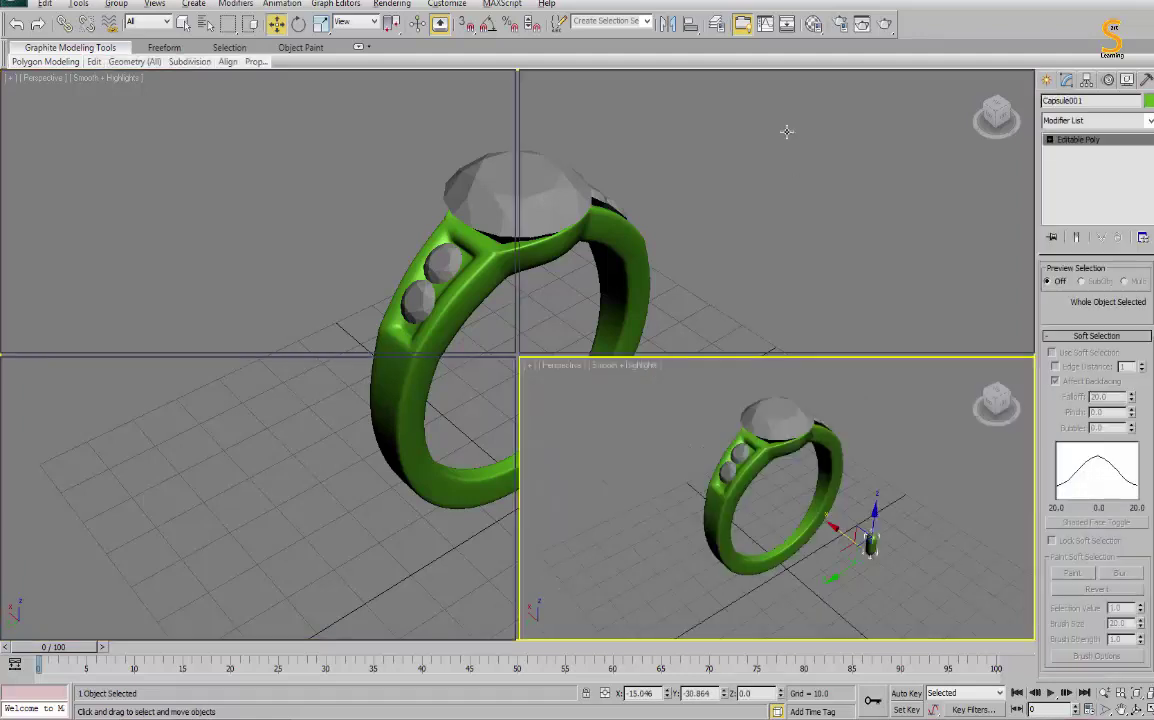
{"action": "key", "text": "alt+w"}
{"action": "key", "text": "z"}
{"action": "key", "text": "4"}
{"action": "left_click_drag", "start_coordinate": [662, 514], "coordinate": [185, 622]}
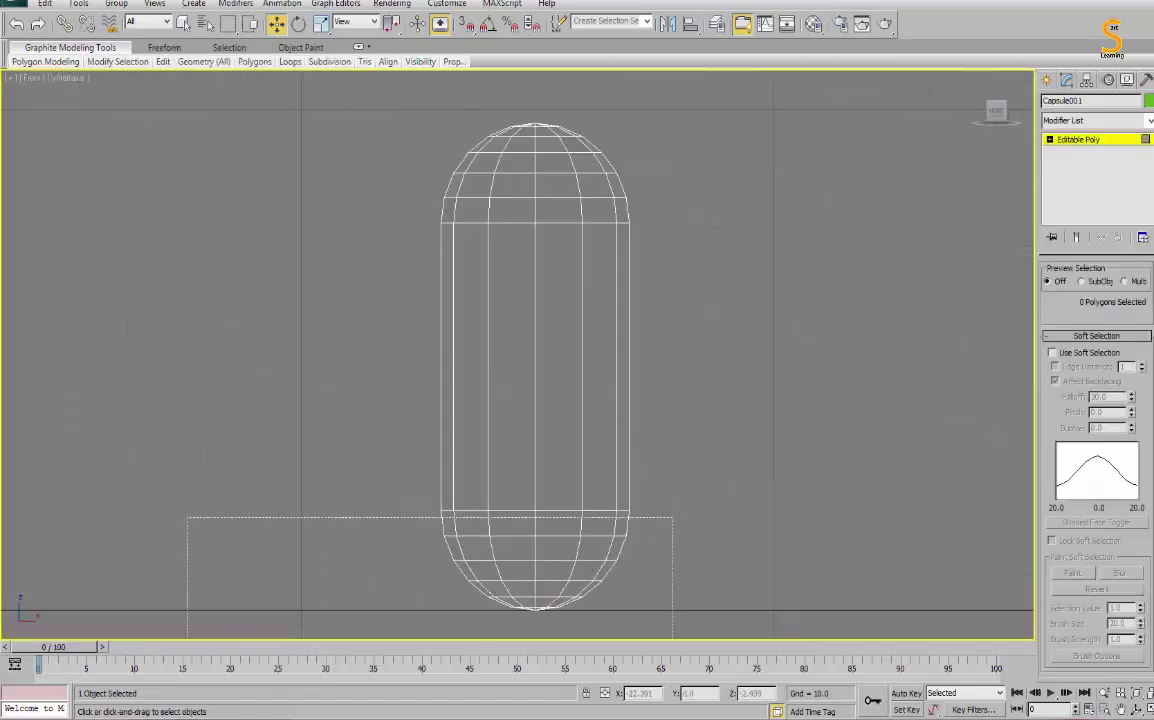
{"action": "key", "text": "Delete"}
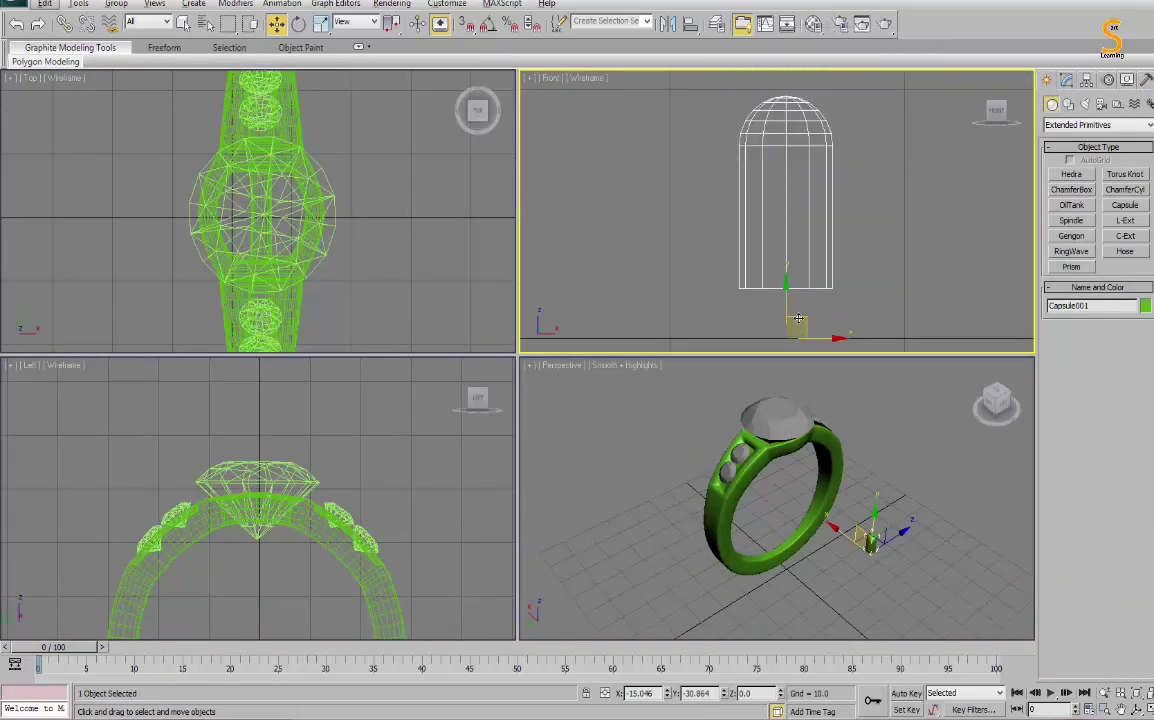
Centre the prong's pivot on the object and raise it to the top of the ring.
{"action": "right_click", "coordinate": [832, 486]}
{"action": "key", "text": "alt+w"}
{"action": "middle_click_drag", "start_coordinate": [618, 281], "coordinate": [562, 330], "text": "alt"}
{"action": "key", "text": "alt+w"}
{"action": "right_click", "coordinate": [699, 160]}
{"action": "key", "text": "alt+w"}
{"action": "scroll", "coordinate": [548, 395], "scroll_direction": "down", "scroll_amount": 5}
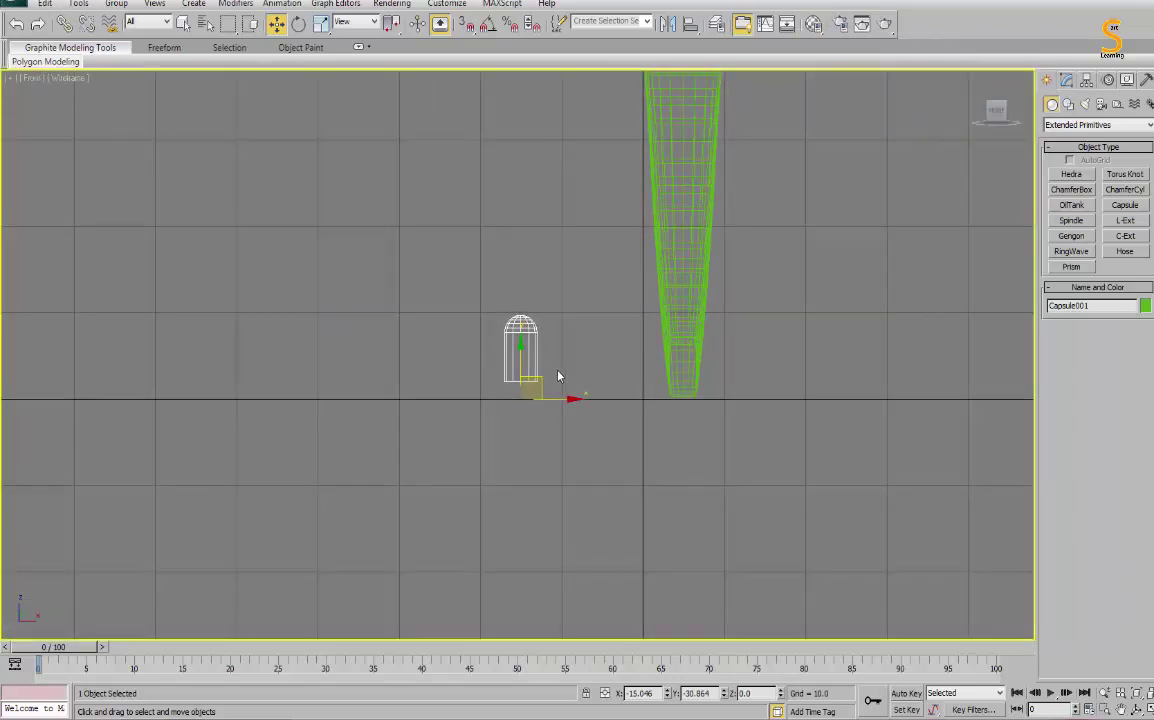
{"action": "left_click", "coordinate": [1087, 79]}
{"action": "left_click", "coordinate": [1097, 173]}
{"action": "left_click", "coordinate": [1097, 249]}
{"action": "scroll", "coordinate": [537, 350], "scroll_direction": "down", "scroll_amount": 4}
{"action": "left_click", "coordinate": [1098, 173]}
{"action": "left_click_drag", "start_coordinate": [537, 333], "coordinate": [575, 172]}
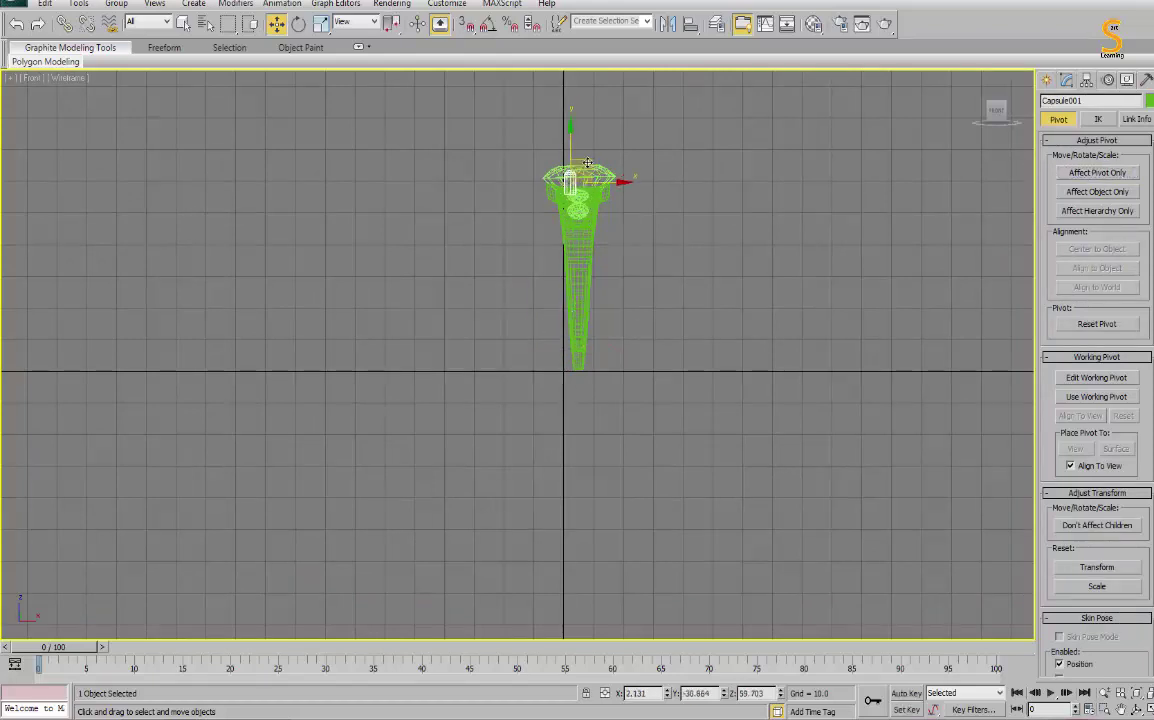
Tilt Capsule001 about -29° in Left view to match the band.
{"action": "key", "text": "alt+w"}
{"action": "right_click", "coordinate": [296, 373]}
{"action": "key", "text": "alt+w"}
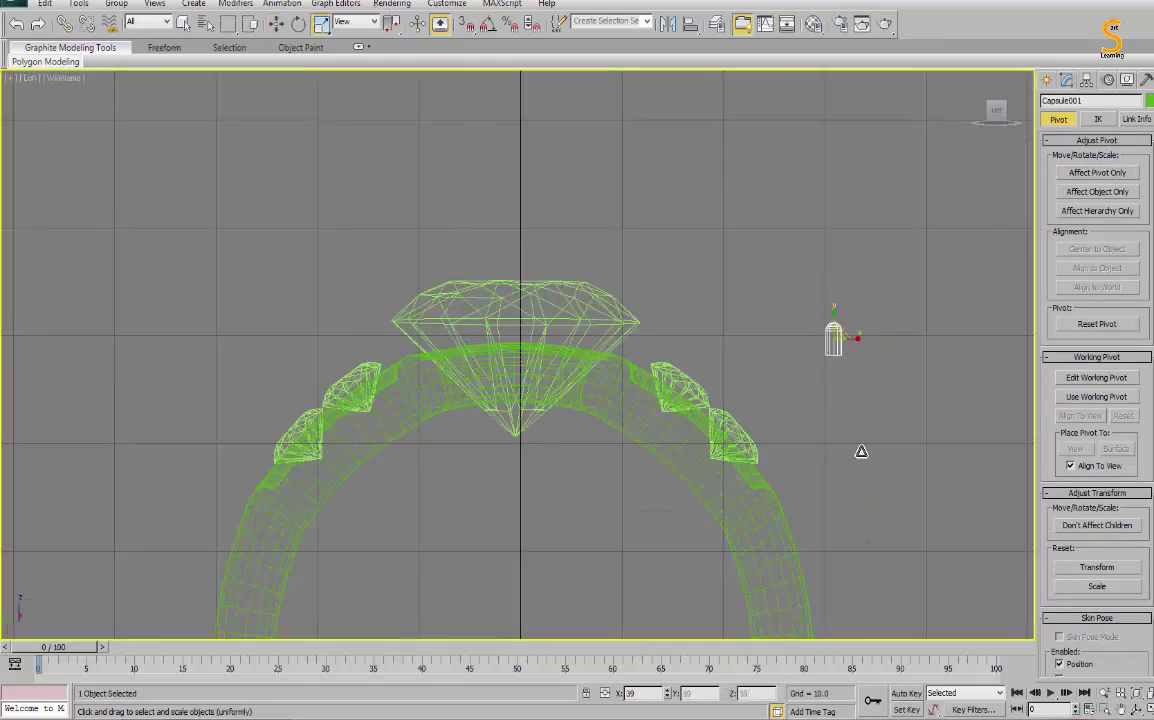
{"action": "key", "text": "e"}
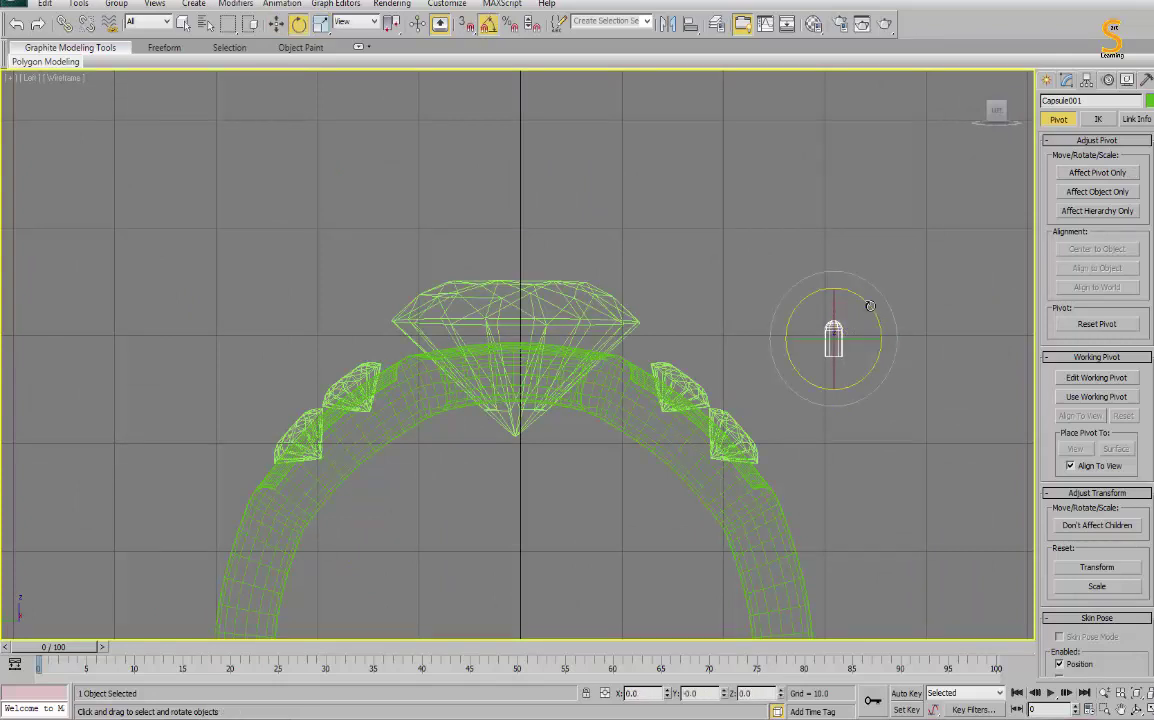
{"action": "mouse_move", "coordinate": [870, 306]}
{"action": "left_mouse_down"}
{"action": "mouse_move", "coordinate": [896, 338]}
{"action": "mouse_move", "coordinate": [666, 352]}
{"action": "left_mouse_up"}
Check the tilted prong's placement on the band from the shaded perspective view.
{"action": "key", "text": "w"}
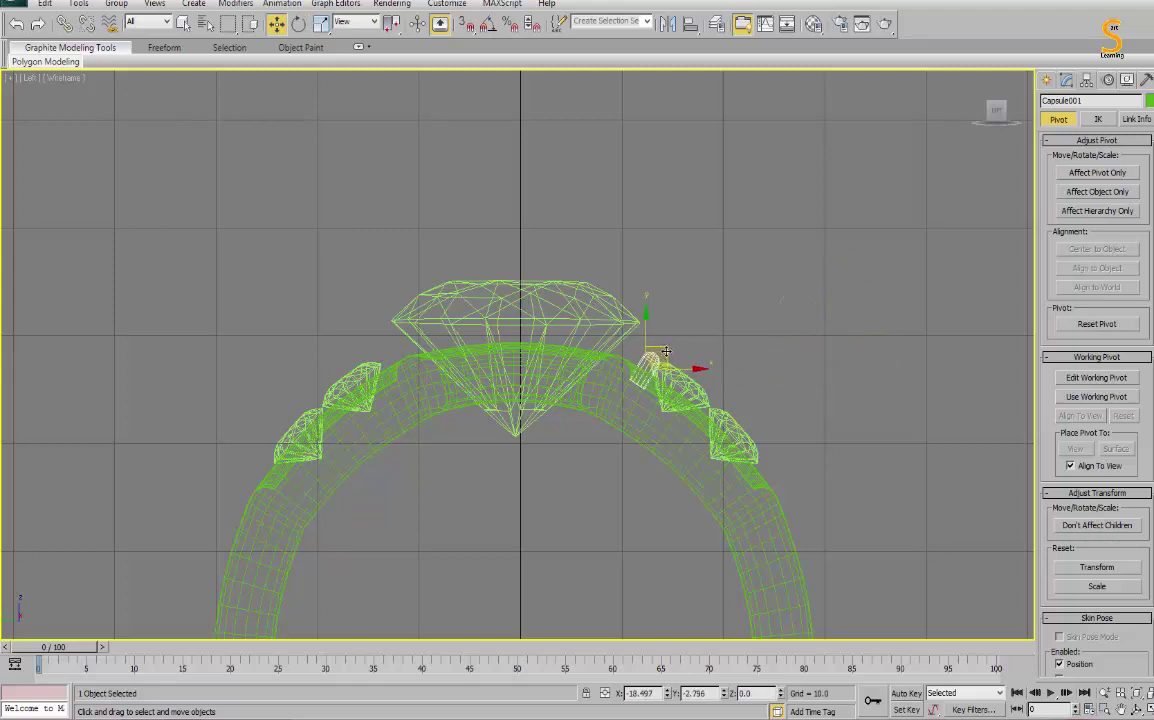
{"action": "key", "text": "p"}
{"action": "key", "text": "F3"}
{"action": "mouse_move", "coordinate": [814, 456]}
{"action": "middle_mouse_down", "text": "alt"}
{"action": "mouse_move", "coordinate": [610, 178]}
{"action": "mouse_move", "coordinate": [590, 176]}
{"action": "middle_mouse_up", "text": "alt"}
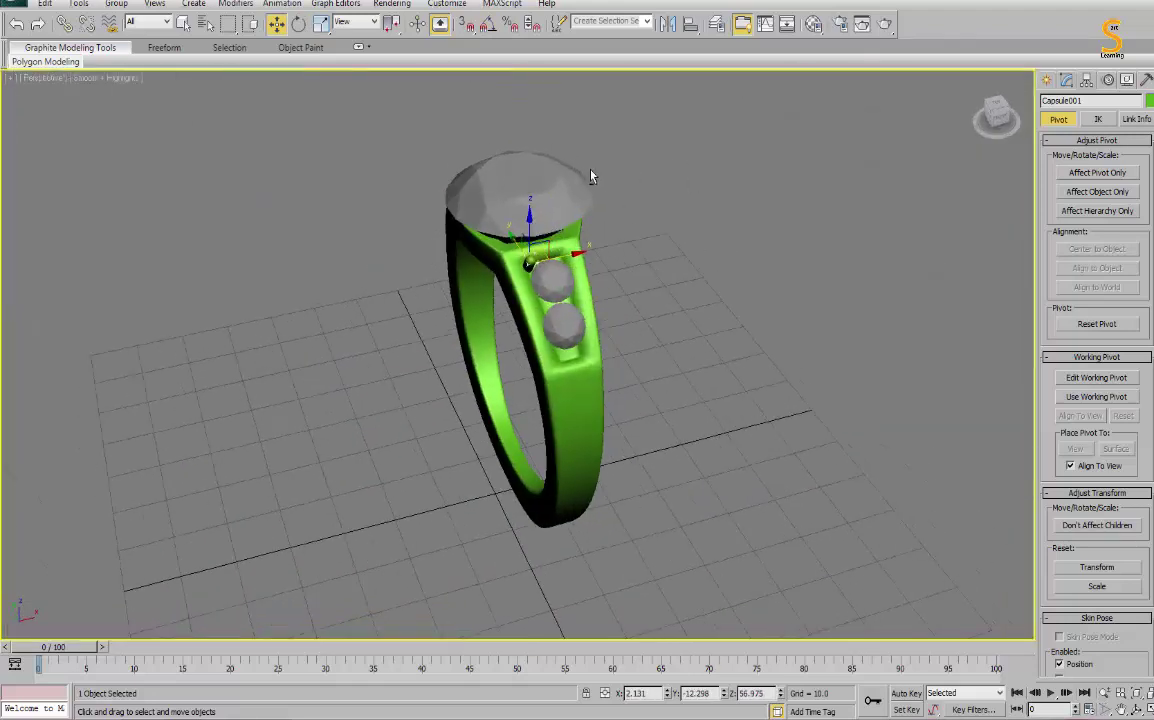
{"action": "scroll", "coordinate": [570, 230], "scroll_direction": "up", "scroll_amount": 5}
{"action": "middle_click_drag", "start_coordinate": [570, 230], "coordinate": [530, 335], "text": "alt"}
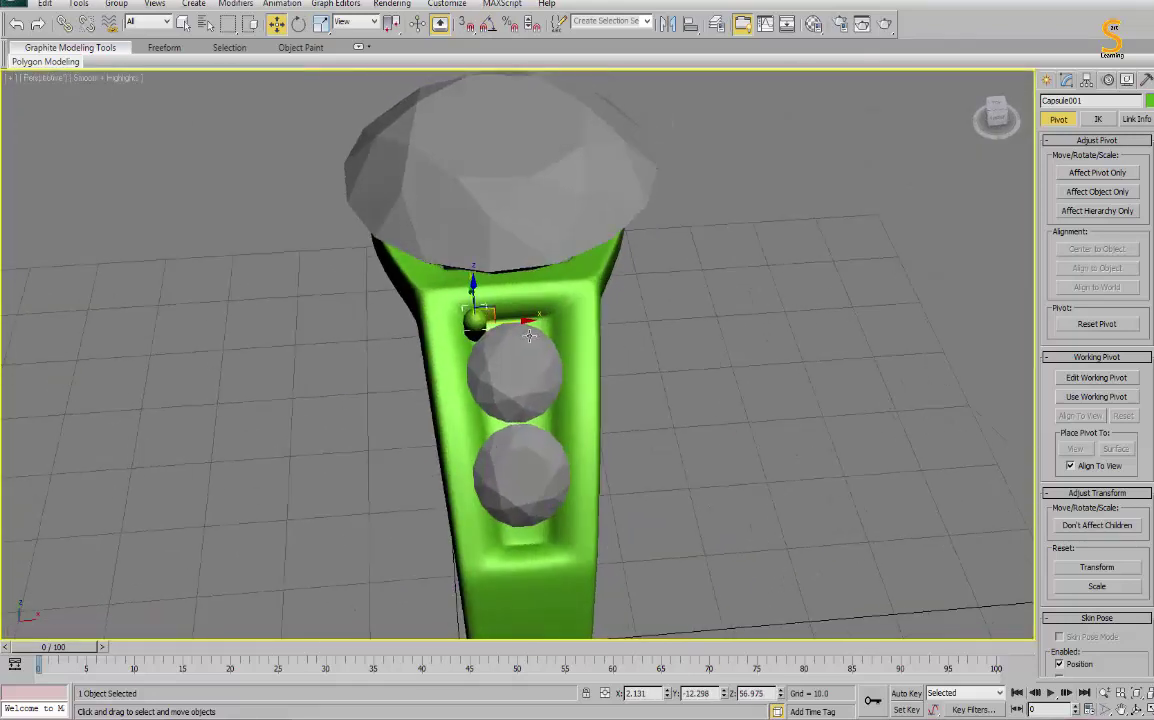
{"action": "key", "text": "alt+w"}
{"action": "key", "text": "alt+w"}
{"action": "key", "text": "alt+w"}
{"action": "right_click", "coordinate": [666, 176]}
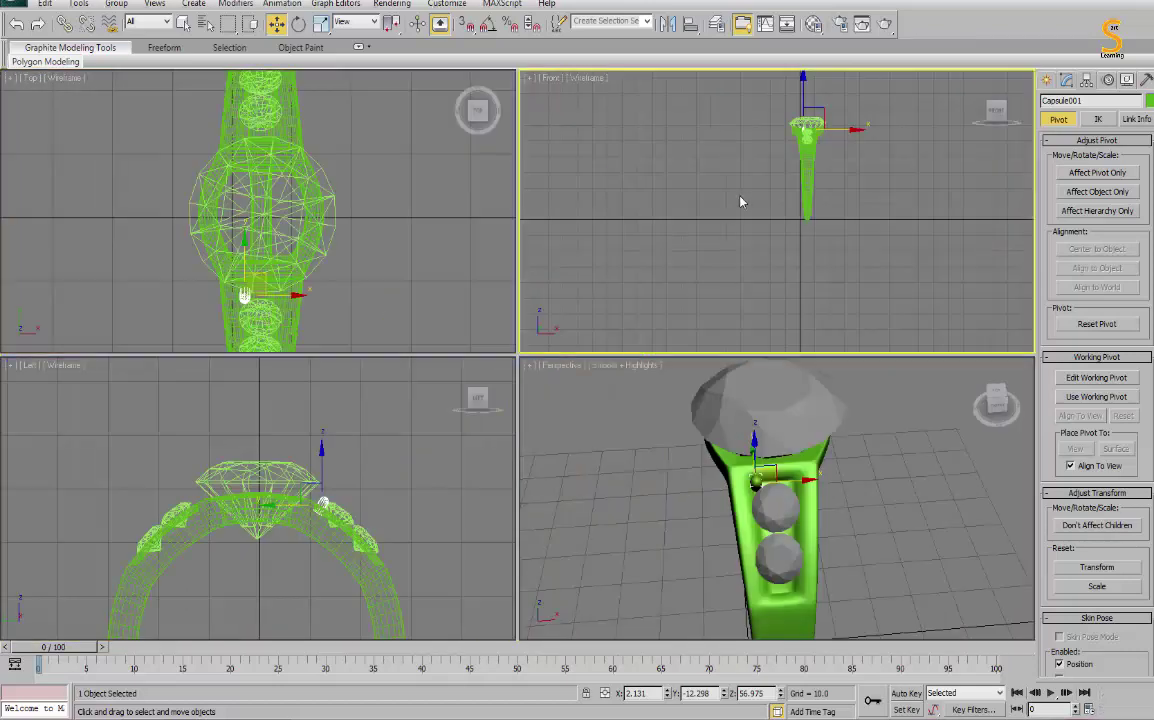
{"action": "right_click", "coordinate": [296, 560]}
{"action": "key", "text": "alt+w"}
{"action": "scroll", "coordinate": [688, 185], "scroll_direction": "down", "scroll_amount": 2}
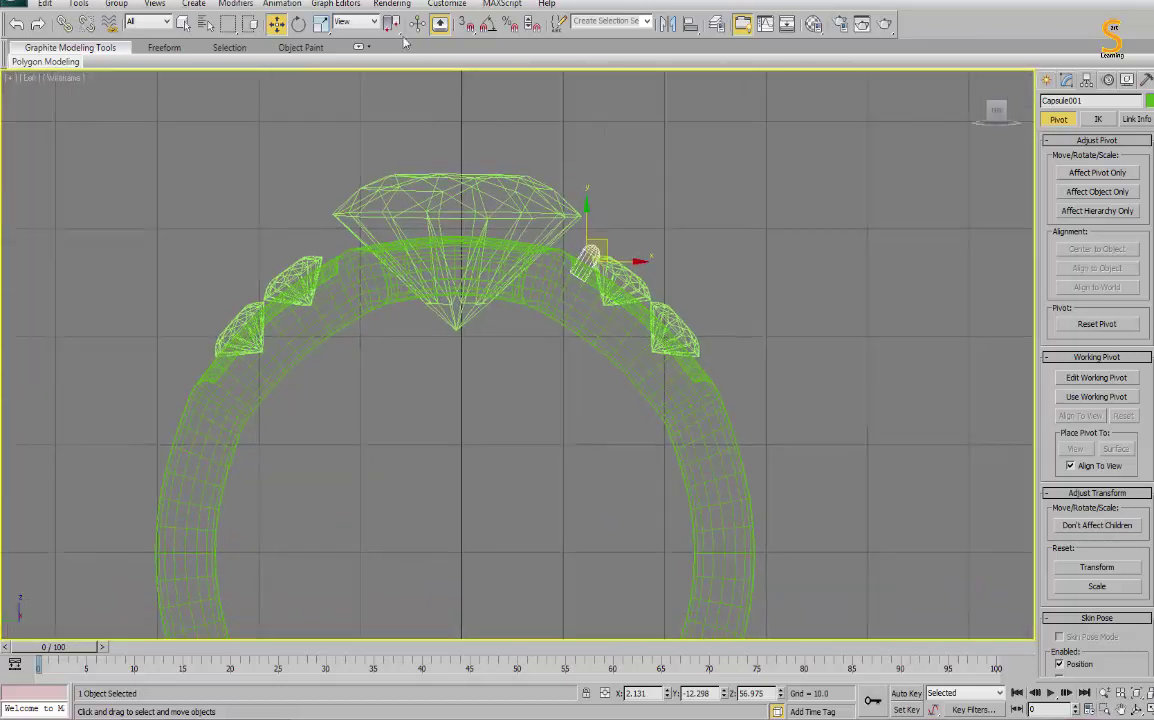
Switch the reference system to Local and rotate the prong a further 6.2°.
{"action": "left_click", "coordinate": [330, 73]}
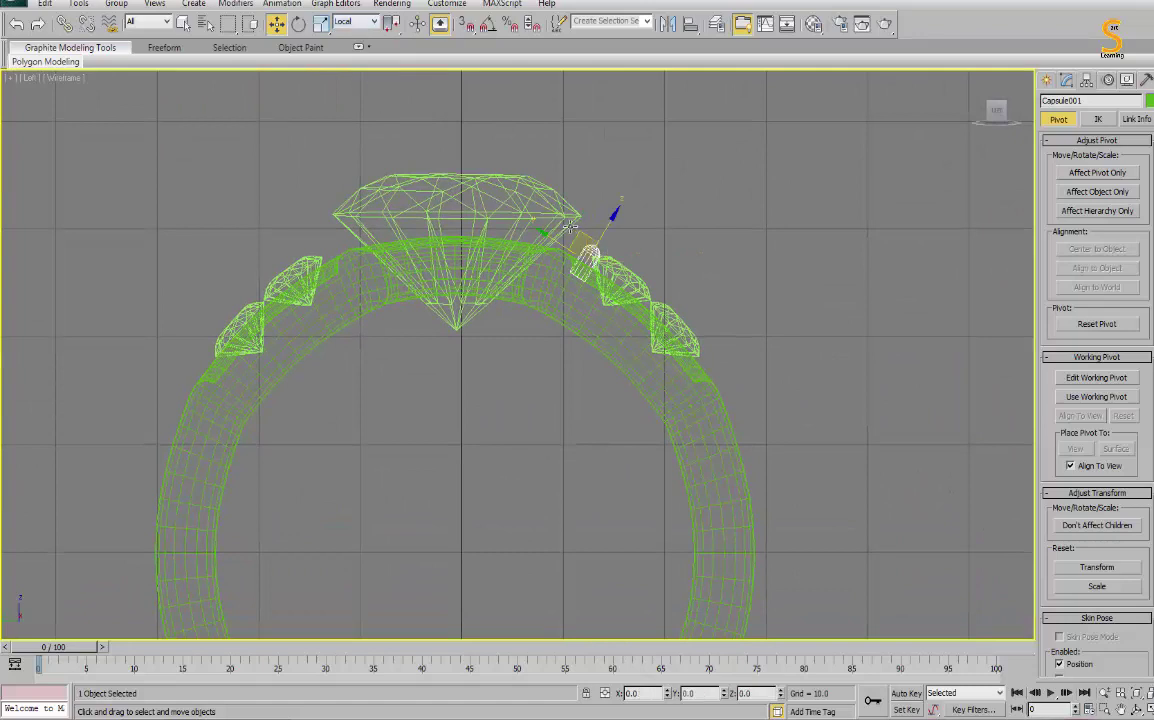
{"action": "key", "text": "e"}
{"action": "left_click_drag", "start_coordinate": [568, 228], "coordinate": [628, 232]}
{"action": "key", "text": "w"}
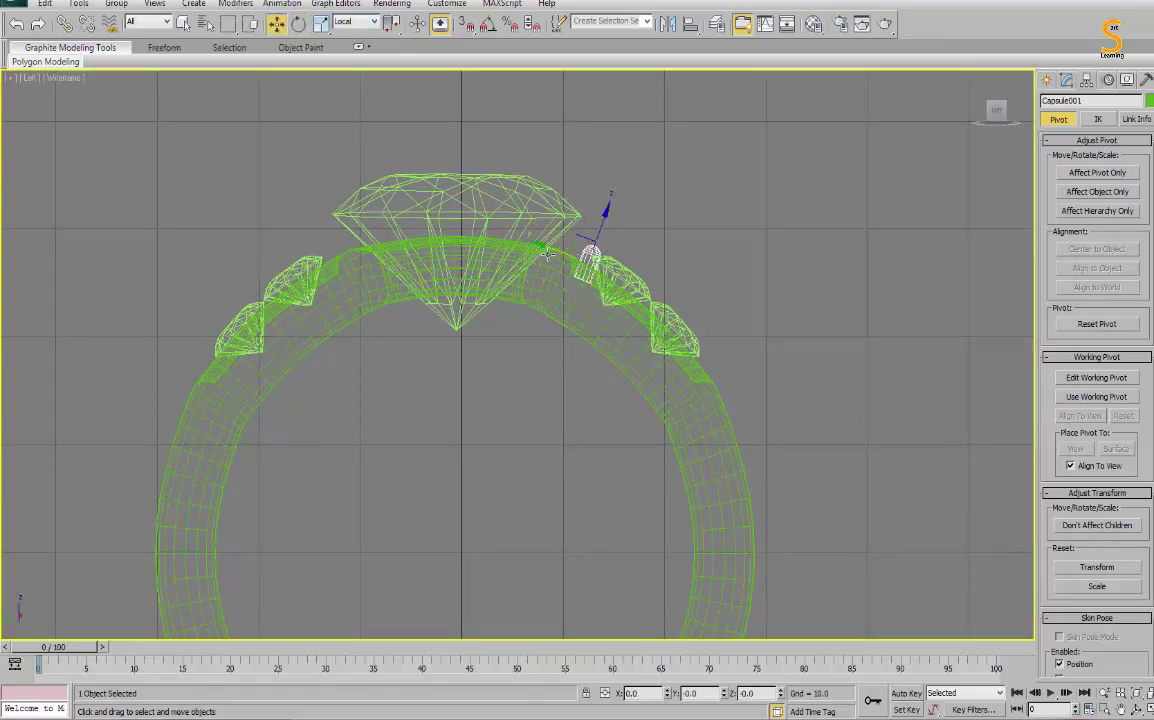
{"action": "key", "text": "alt+w"}
{"action": "key", "text": "alt+w"}
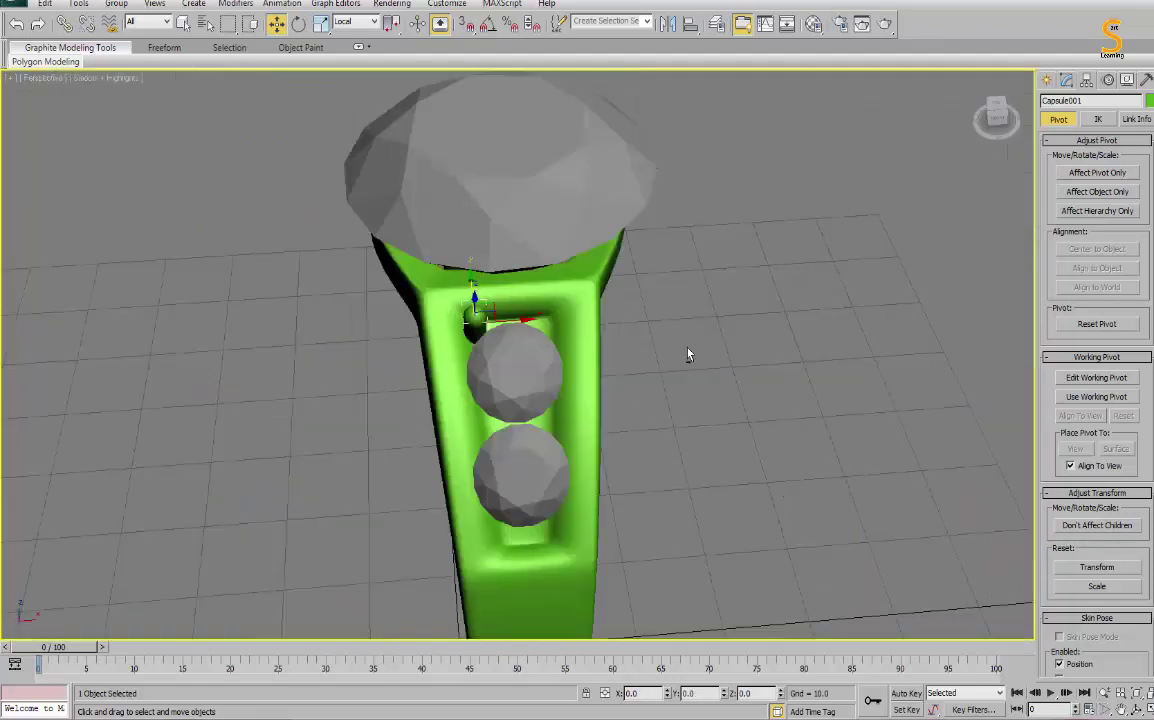
{"action": "middle_click_drag", "start_coordinate": [688, 354], "coordinate": [638, 316]}
Mirror-copy the prong as Capsule002, slide it along X beside the first, and select both.
{"action": "left_click_drag", "start_coordinate": [467, 284], "coordinate": [517, 292], "text": "shift"}
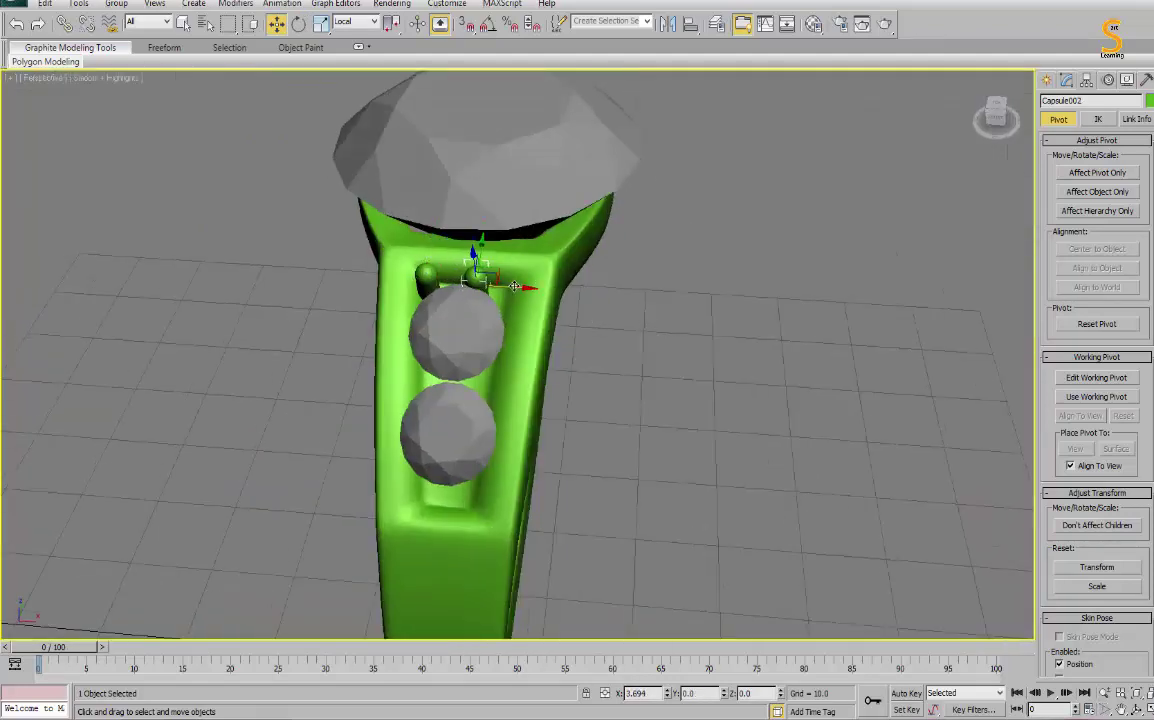
{"action": "left_click", "coordinate": [588, 418]}
{"action": "key", "text": "ctrl+z"}
{"action": "left_click", "coordinate": [667, 24]}
{"action": "left_click", "coordinate": [566, 377]}
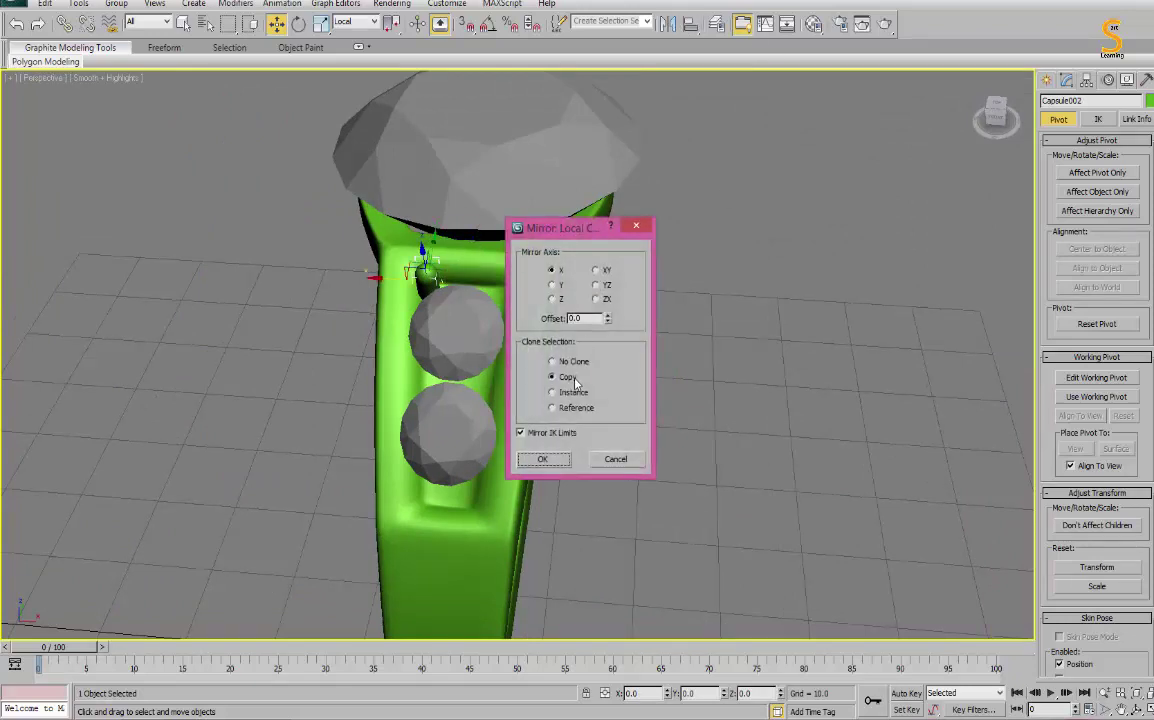
{"action": "left_click", "coordinate": [542, 459]}
{"action": "left_click_drag", "start_coordinate": [407, 282], "coordinate": [448, 288]}
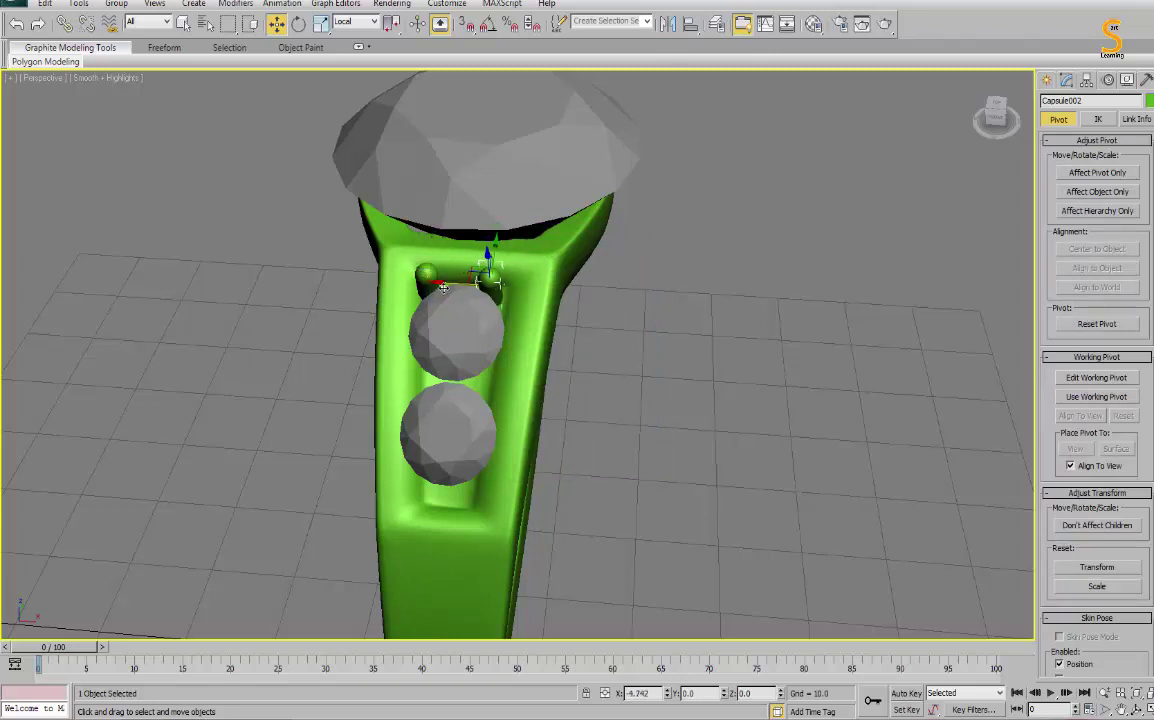
{"action": "left_click", "coordinate": [675, 275]}
{"action": "mouse_move", "coordinate": [675, 275]}
{"action": "middle_mouse_down", "text": "alt"}
{"action": "mouse_move", "coordinate": [752, 253]}
{"action": "mouse_move", "coordinate": [585, 150]}
{"action": "middle_mouse_up", "text": "alt"}
{"action": "left_click", "coordinate": [600, 150]}
Clone the prong pair further along the ring and tilt it to follow the curve.
{"action": "key", "text": "alt+w"}
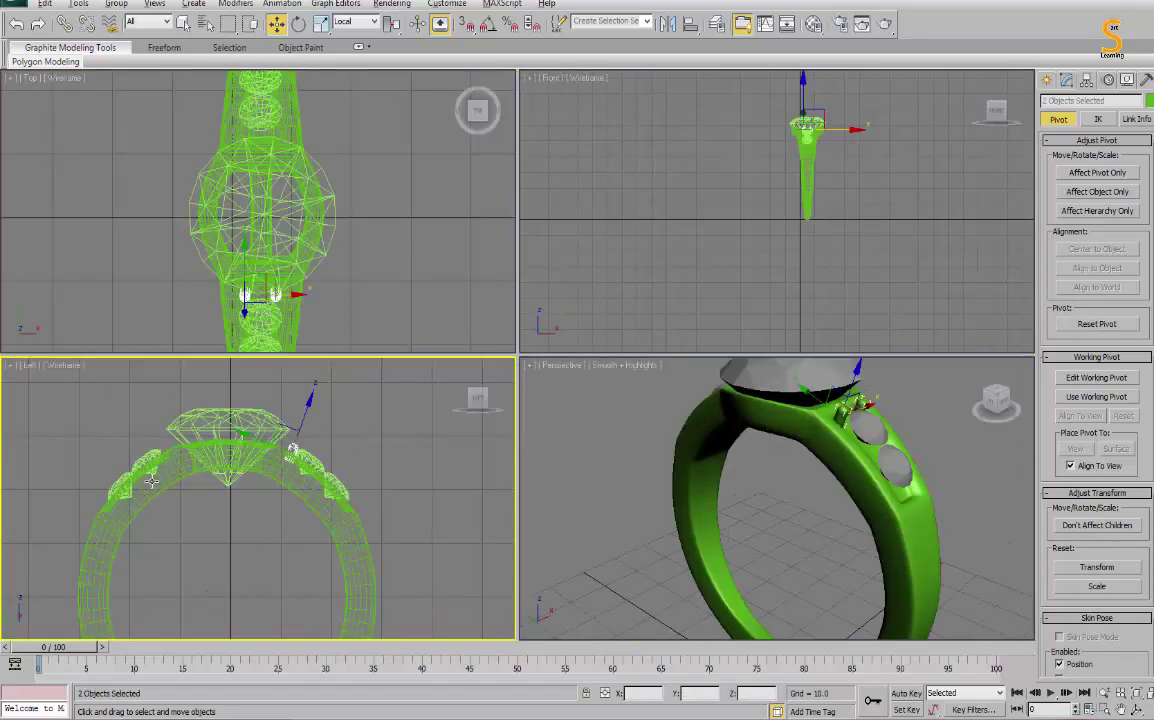
{"action": "key", "text": "alt+w"}
{"action": "scroll", "coordinate": [537, 215], "scroll_direction": "up", "scroll_amount": 5}
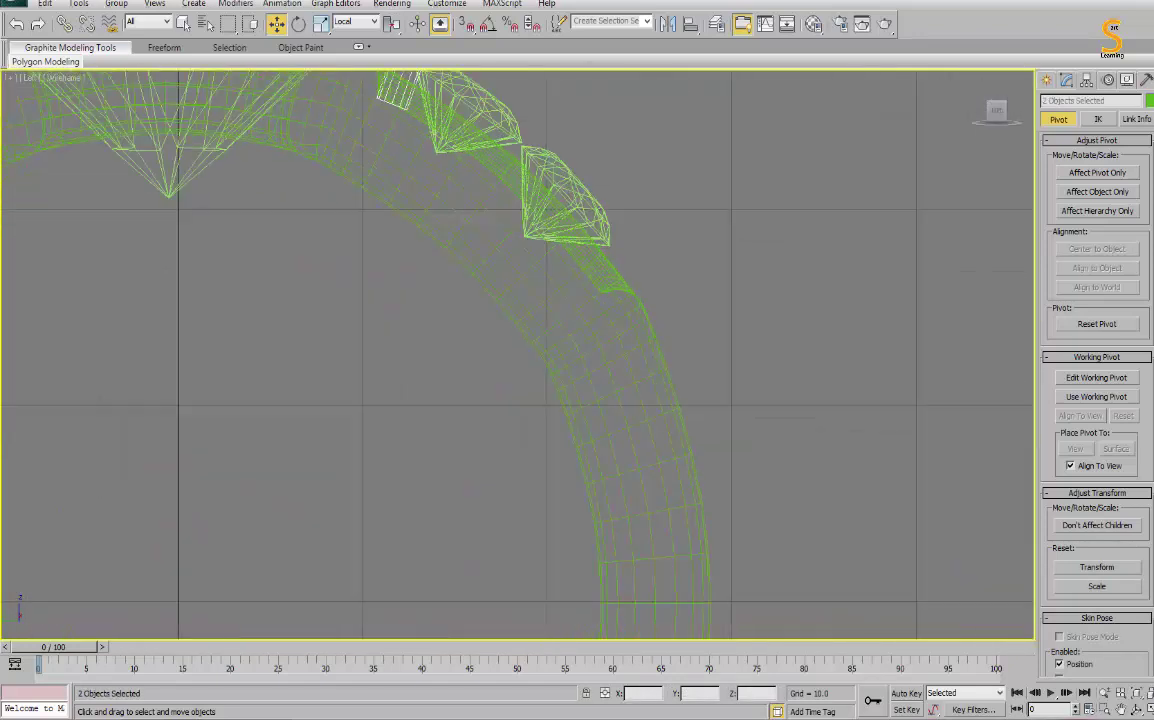
{"action": "scroll", "coordinate": [508, 291], "scroll_direction": "down", "scroll_amount": 2}
{"action": "left_click_drag", "start_coordinate": [461, 205], "coordinate": [582, 348], "text": "shift"}
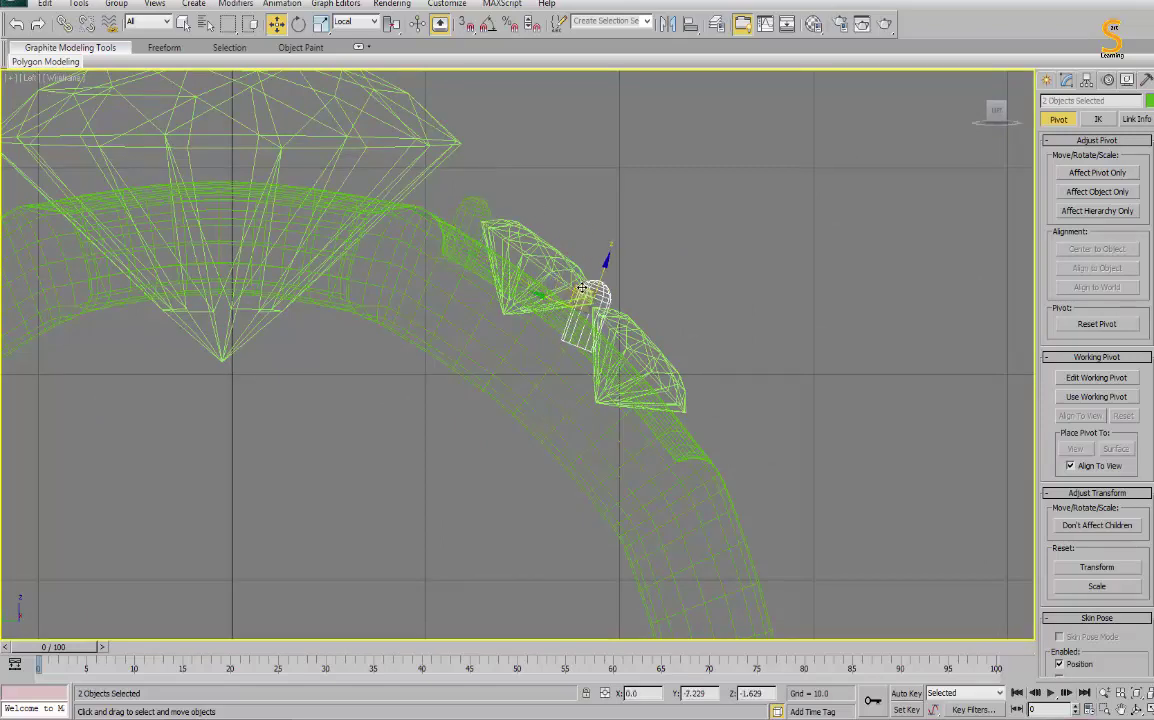
{"action": "left_click", "coordinate": [584, 417]}
{"action": "key", "text": "e"}
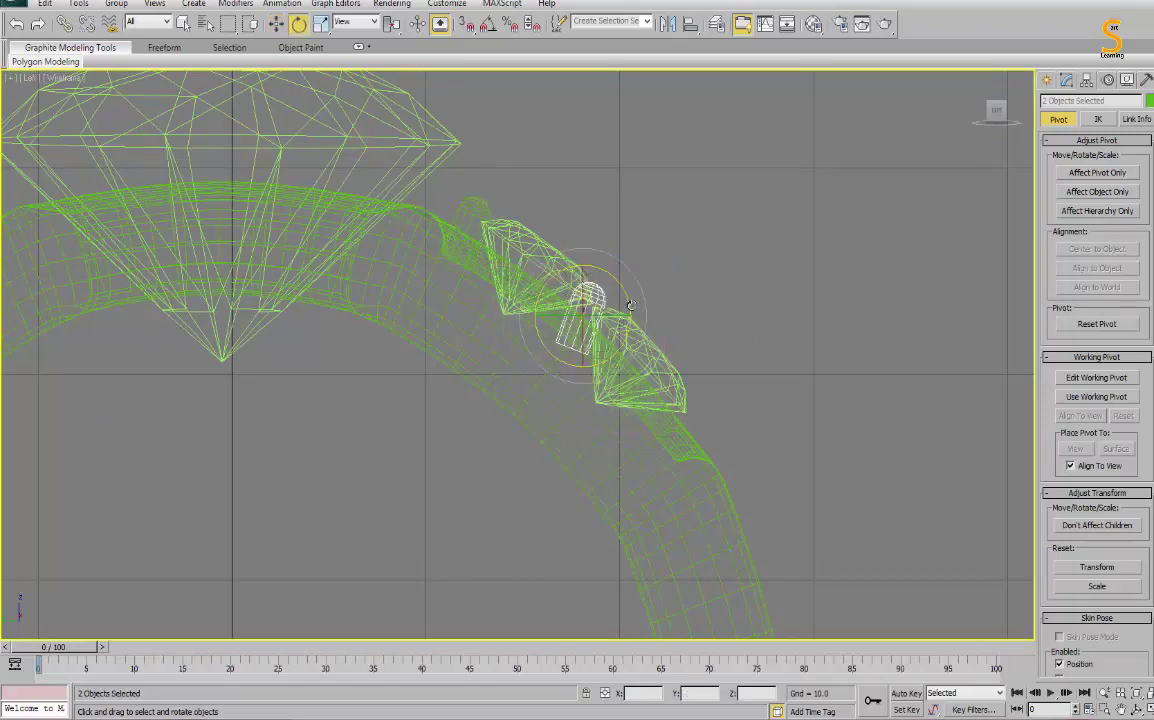
{"action": "left_click_drag", "start_coordinate": [627, 295], "coordinate": [642, 318]}
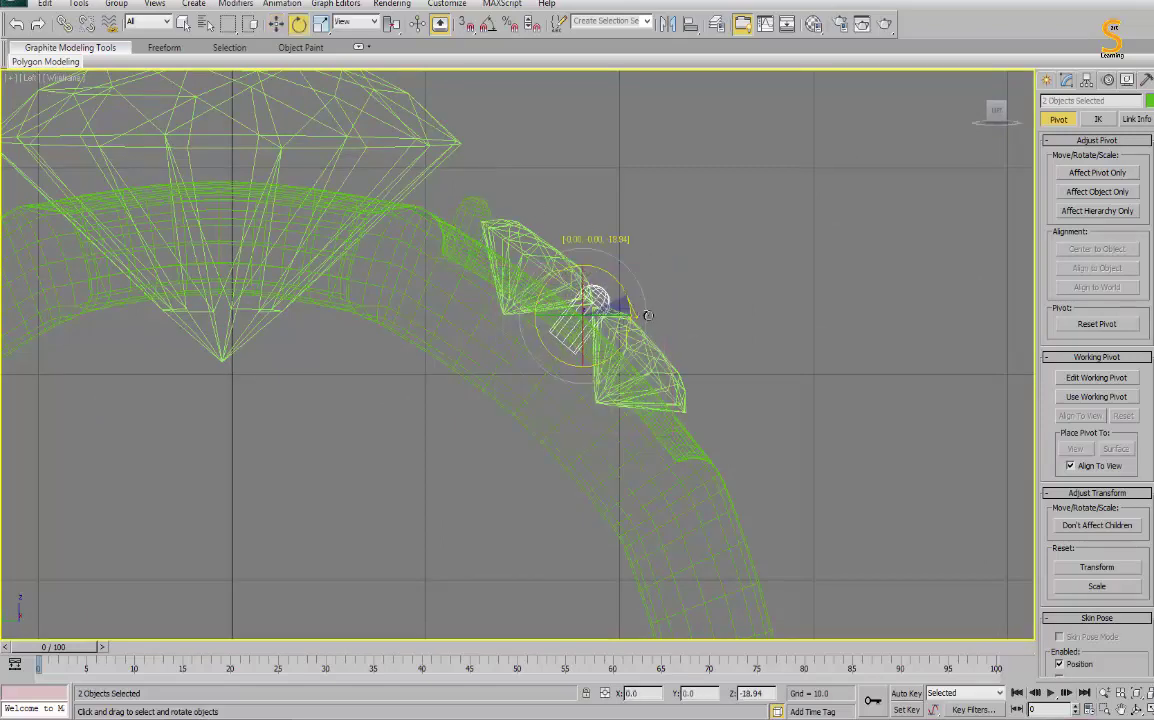
Nudge the left and right prongs sideways to sit between the side diamonds.
{"action": "key", "text": "alt+w"}
{"action": "left_click", "coordinate": [772, 524]}
{"action": "key", "text": "alt+w"}
{"action": "middle_click_drag", "start_coordinate": [772, 524], "coordinate": [585, 374], "text": "alt"}
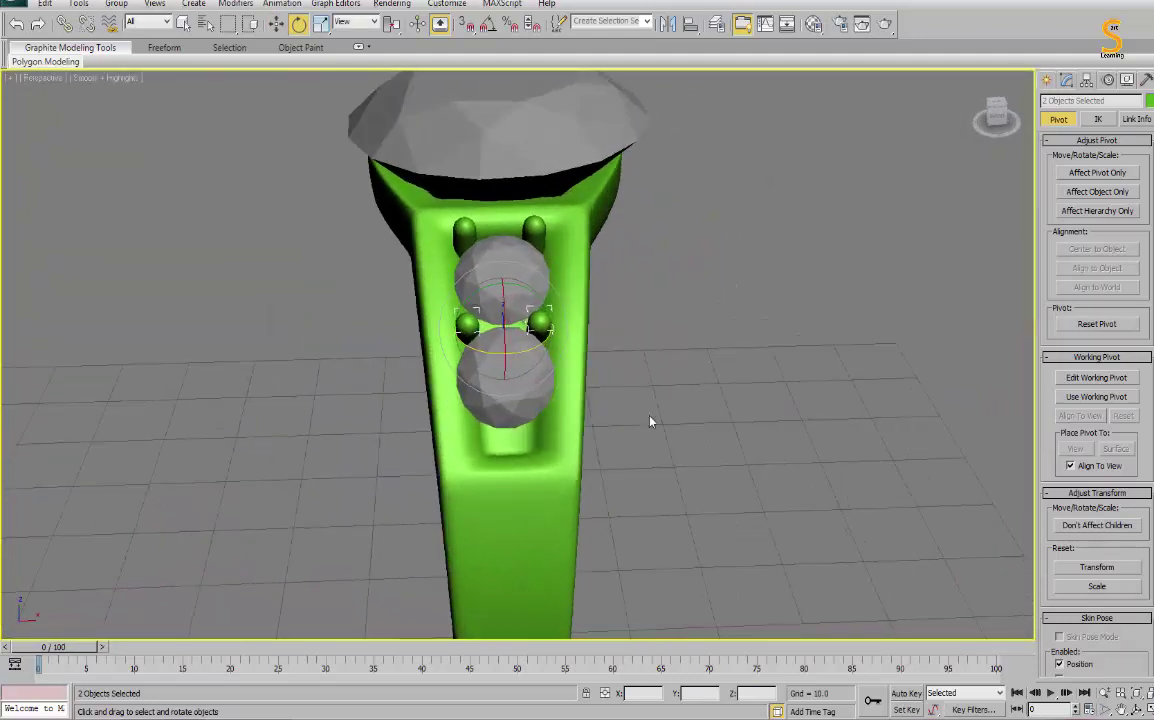
{"action": "left_click", "coordinate": [535, 323]}
{"action": "key", "text": "w"}
{"action": "left_click_drag", "start_coordinate": [495, 327], "coordinate": [497, 327]}
{"action": "left_click", "coordinate": [460, 330]}
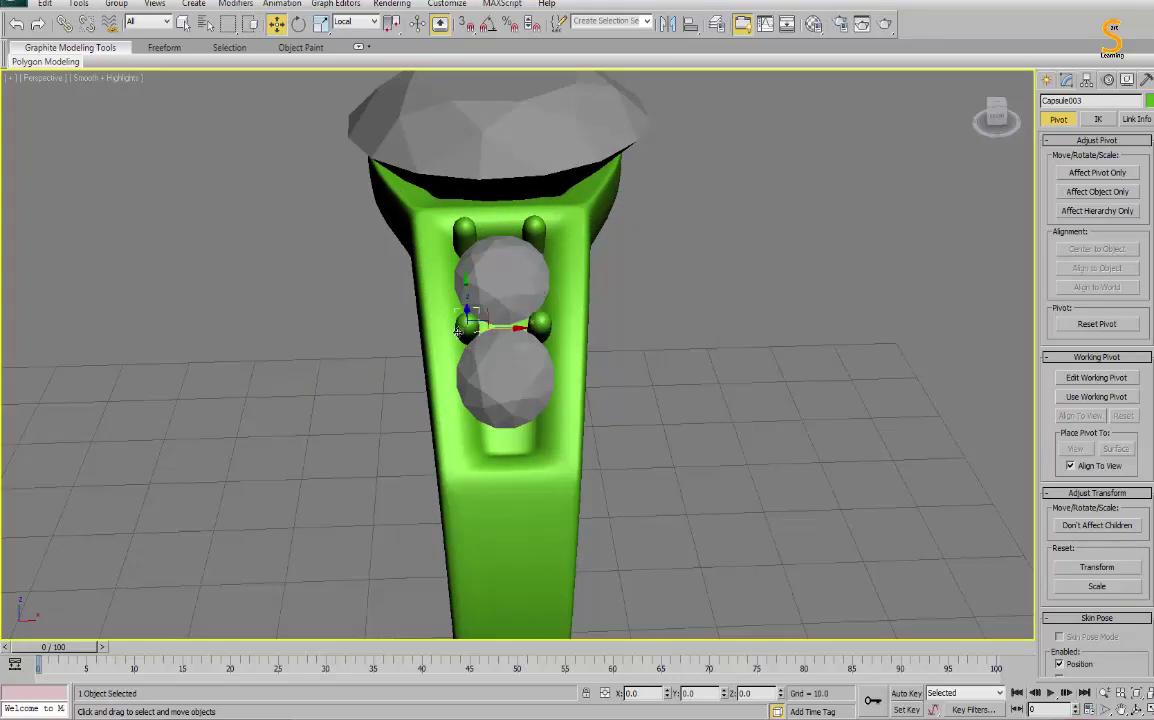
{"action": "left_click_drag", "start_coordinate": [501, 328], "coordinate": [503, 328]}
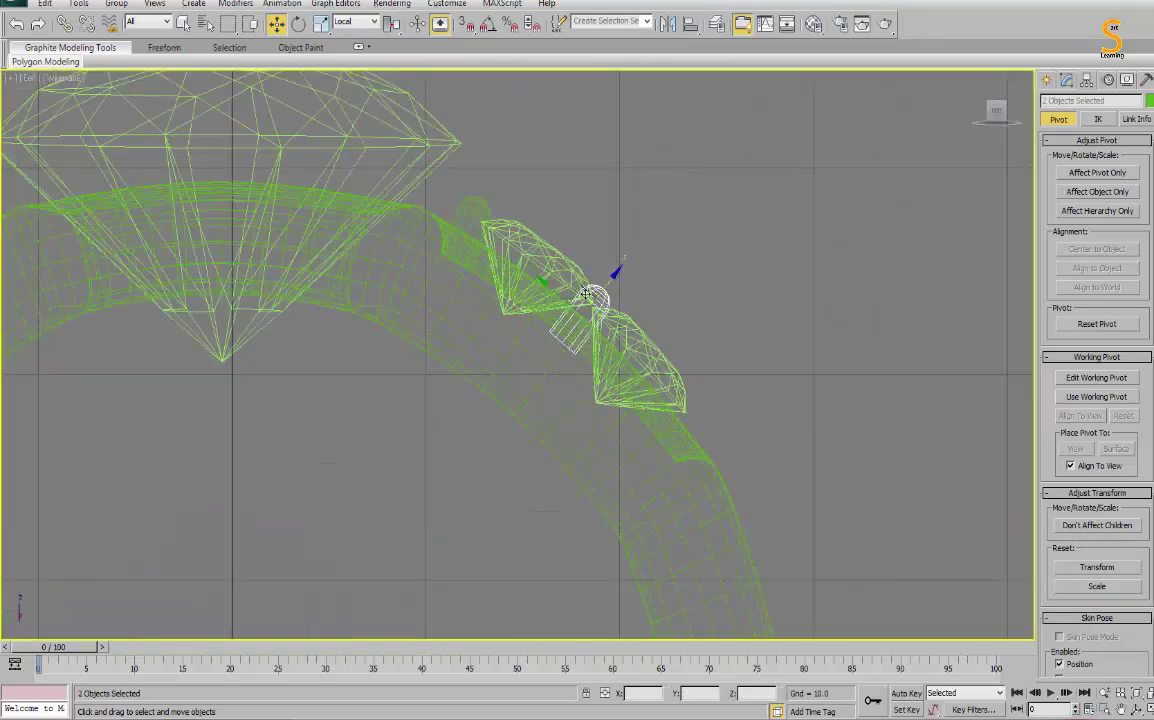
Clone the pair lower down the ring, tilt it, and push it against the lower diamond.
{"action": "left_click_drag", "start_coordinate": [581, 289], "coordinate": [670, 442], "text": "shift"}
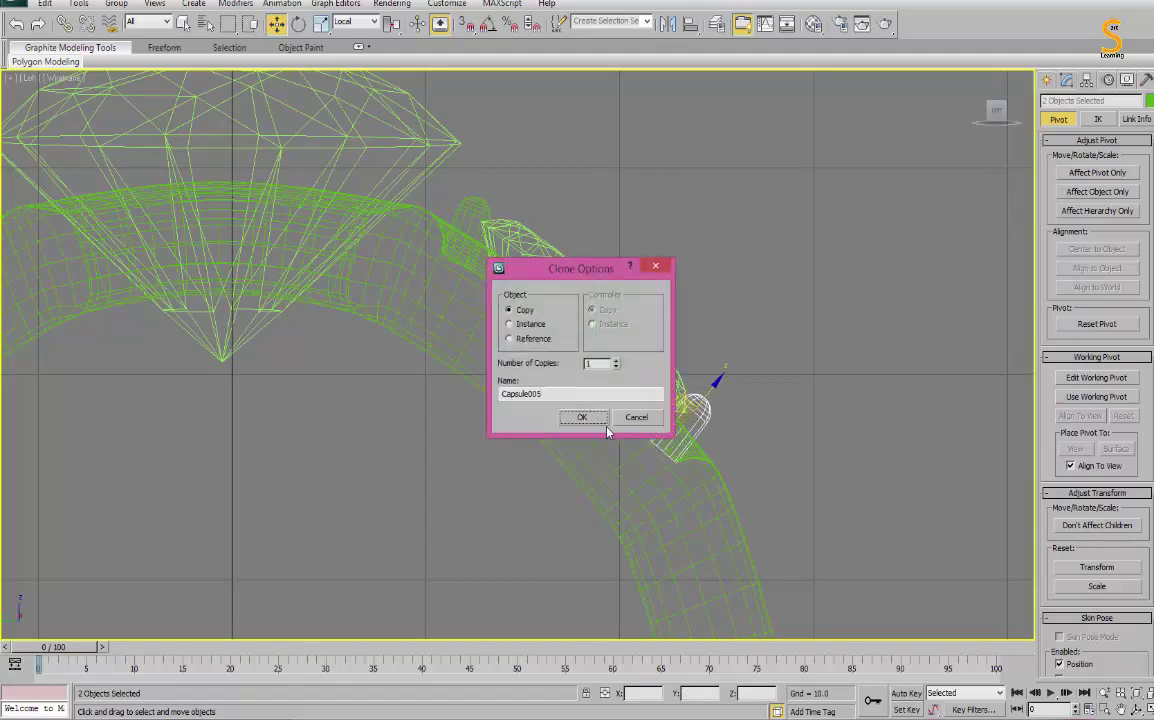
{"action": "key", "text": "Return"}
{"action": "key", "text": "e"}
{"action": "left_click_drag", "start_coordinate": [733, 417], "coordinate": [733, 490]}
{"action": "middle_click_drag", "start_coordinate": [783, 542], "coordinate": [608, 401], "text": "alt"}
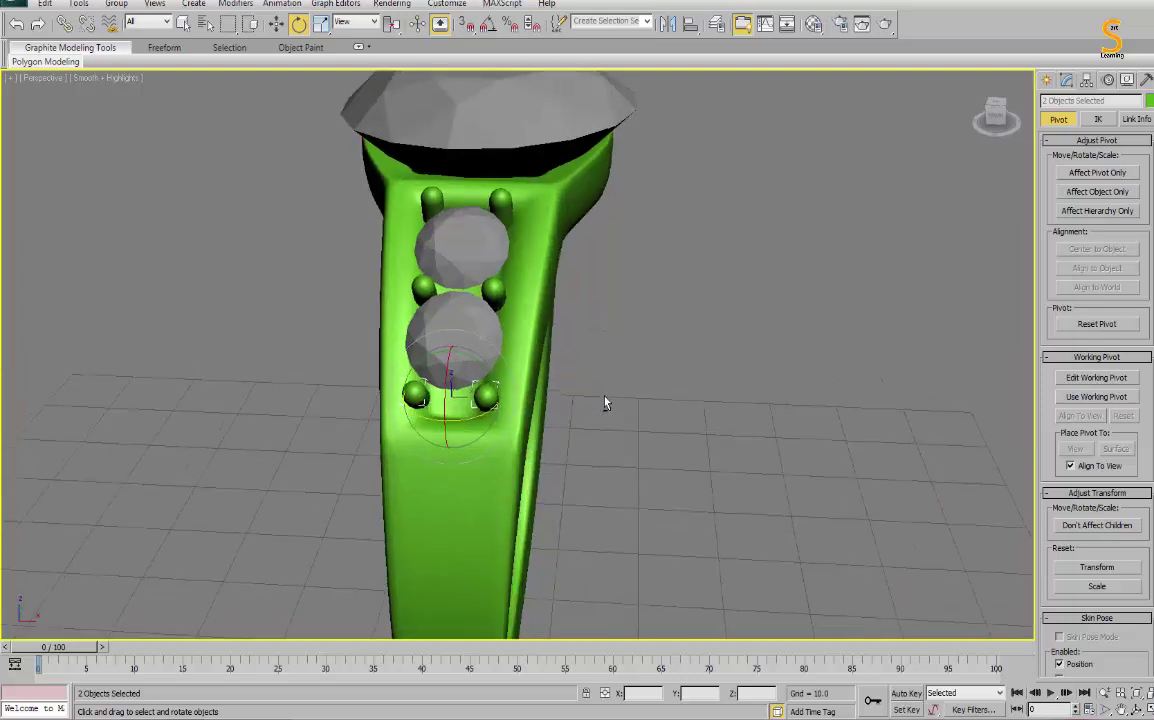
{"action": "key", "text": "w"}
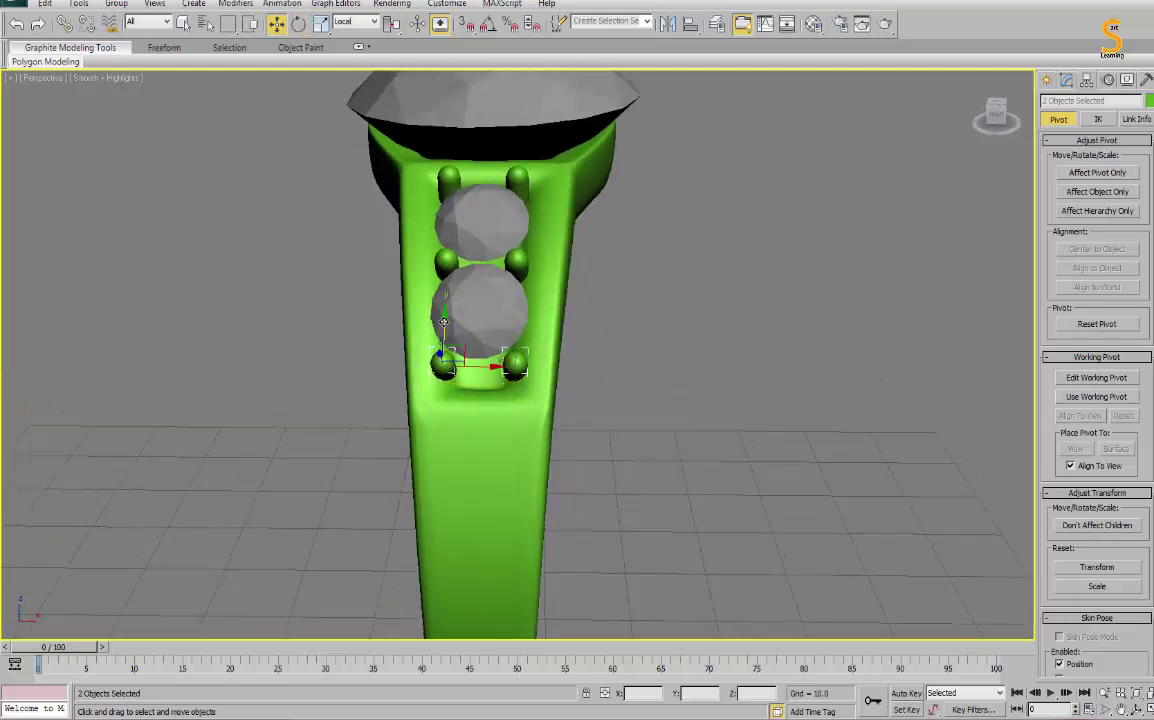
{"action": "left_click_drag", "start_coordinate": [443, 320], "coordinate": [443, 314]}
{"action": "left_click", "coordinate": [688, 330]}
Set the reference coordinate system to View and remove the old left-side diamonds and prongs.
{"action": "middle_click_drag", "start_coordinate": [688, 330], "coordinate": [690, 294], "text": "alt"}
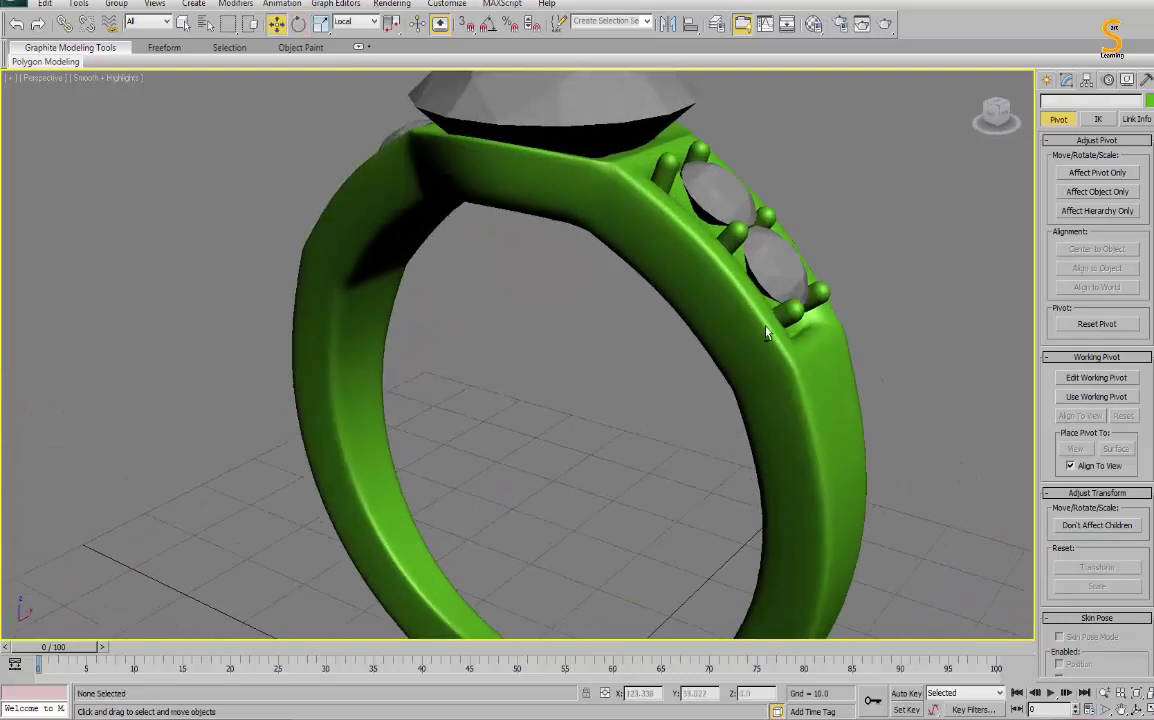
{"action": "key", "text": "alt+w"}
{"action": "left_click", "coordinate": [293, 406]}
{"action": "key", "text": "alt+w"}
{"action": "left_click_drag", "start_coordinate": [767, 181], "coordinate": [455, 489]}
{"action": "scroll", "coordinate": [458, 399], "scroll_direction": "down", "scroll_amount": 2}
{"action": "scroll", "coordinate": [533, 386], "scroll_direction": "down", "scroll_amount": 2}
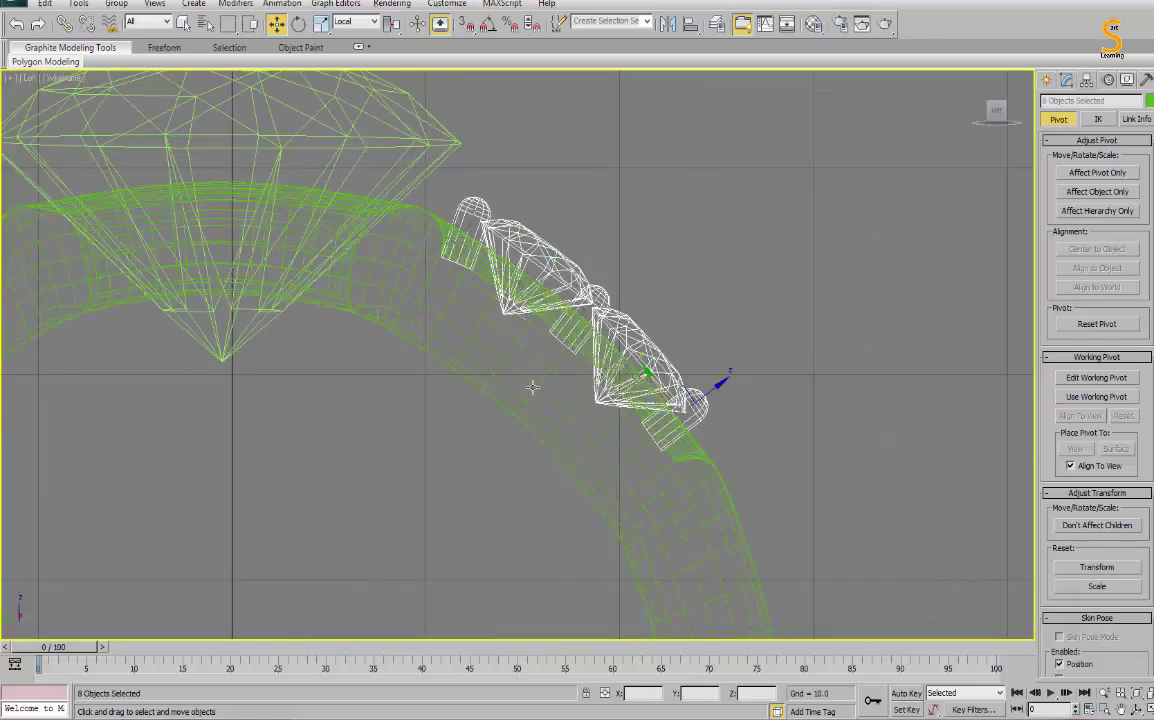
{"action": "scroll", "coordinate": [610, 378], "scroll_direction": "down", "scroll_amount": 2}
{"action": "scroll", "coordinate": [679, 370], "scroll_direction": "down", "scroll_amount": 2}
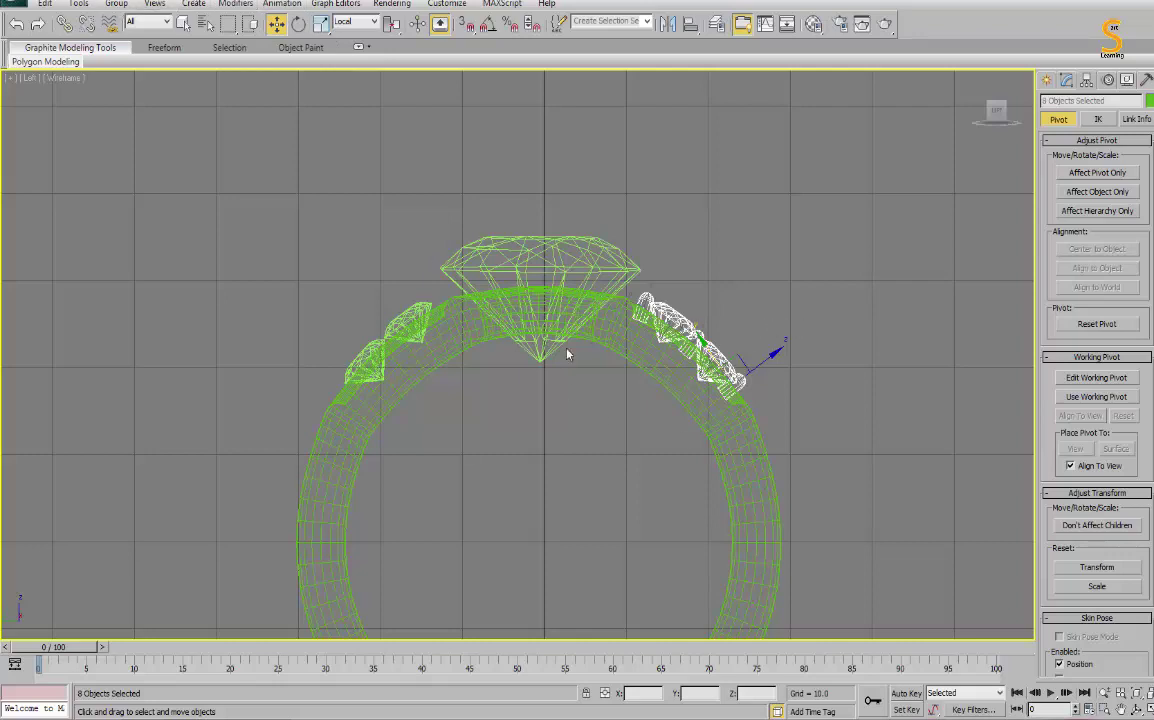
{"action": "left_click", "coordinate": [367, 24]}
{"action": "left_click", "coordinate": [345, 34]}
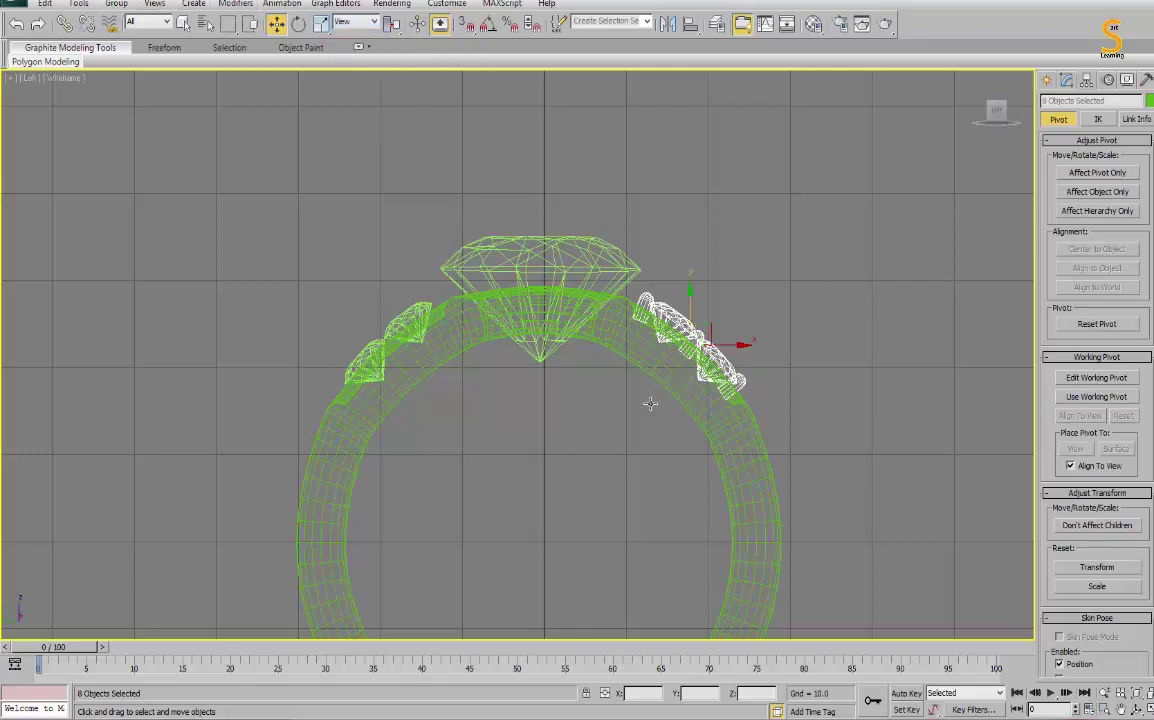
{"action": "key", "text": "ctrl+z"}
{"action": "key", "text": "ctrl+z"}
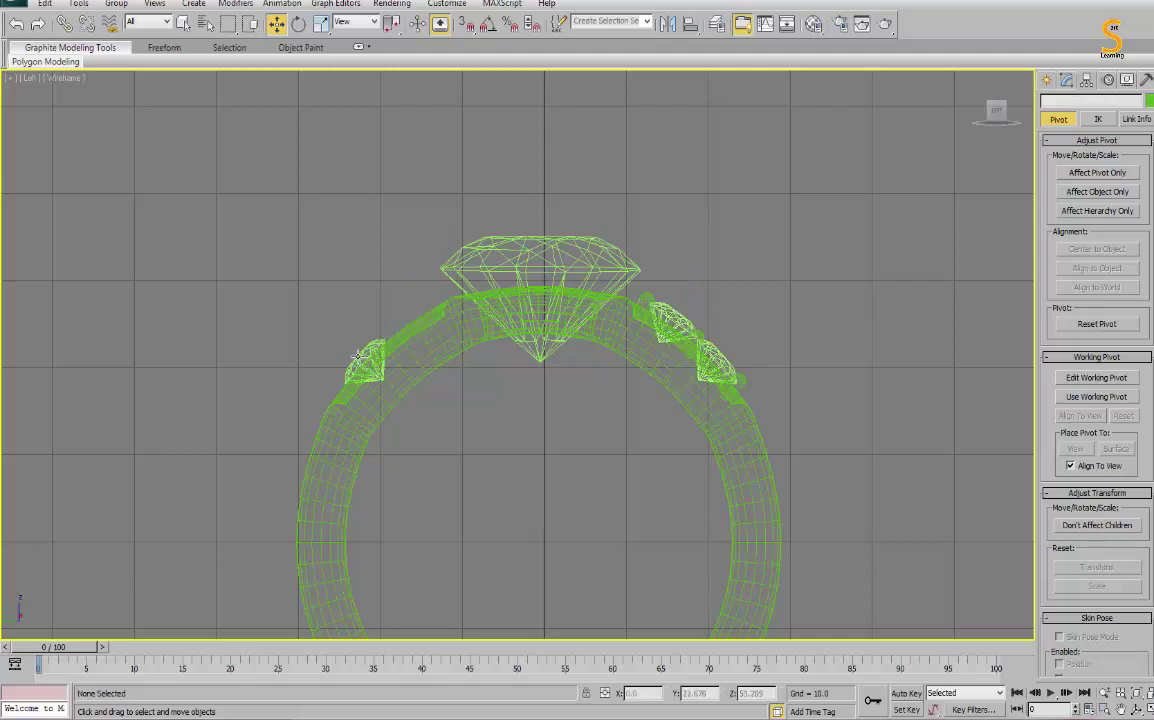
{"action": "key", "text": "ctrl+z"}
Mirror-copy the right-side diamonds and prongs and move the copy to the left shoulder.
{"action": "left_click_drag", "start_coordinate": [792, 278], "coordinate": [652, 442]}
{"action": "left_click", "coordinate": [745, 410], "text": "alt"}
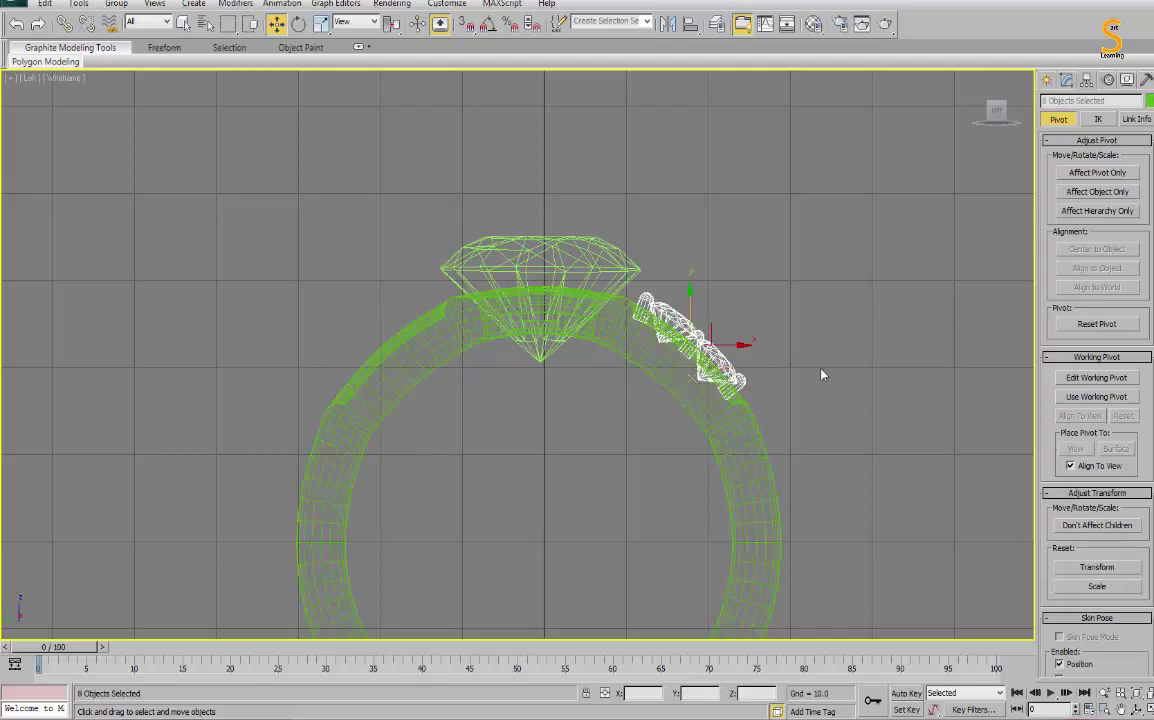
{"action": "left_click", "coordinate": [666, 23]}
{"action": "left_click", "coordinate": [550, 462]}
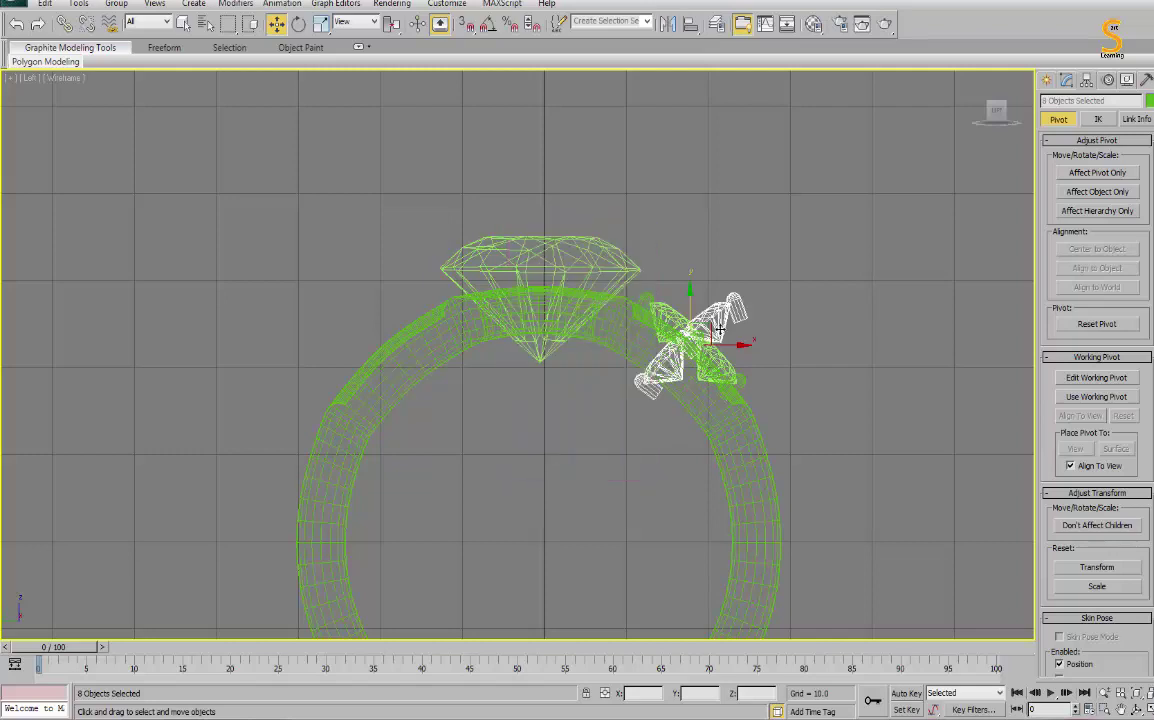
{"action": "mouse_move", "coordinate": [720, 345]}
{"action": "left_mouse_down"}
{"action": "mouse_move", "coordinate": [447, 350]}
{"action": "mouse_move", "coordinate": [421, 355]}
{"action": "mouse_move", "coordinate": [420, 368]}
{"action": "left_mouse_up"}
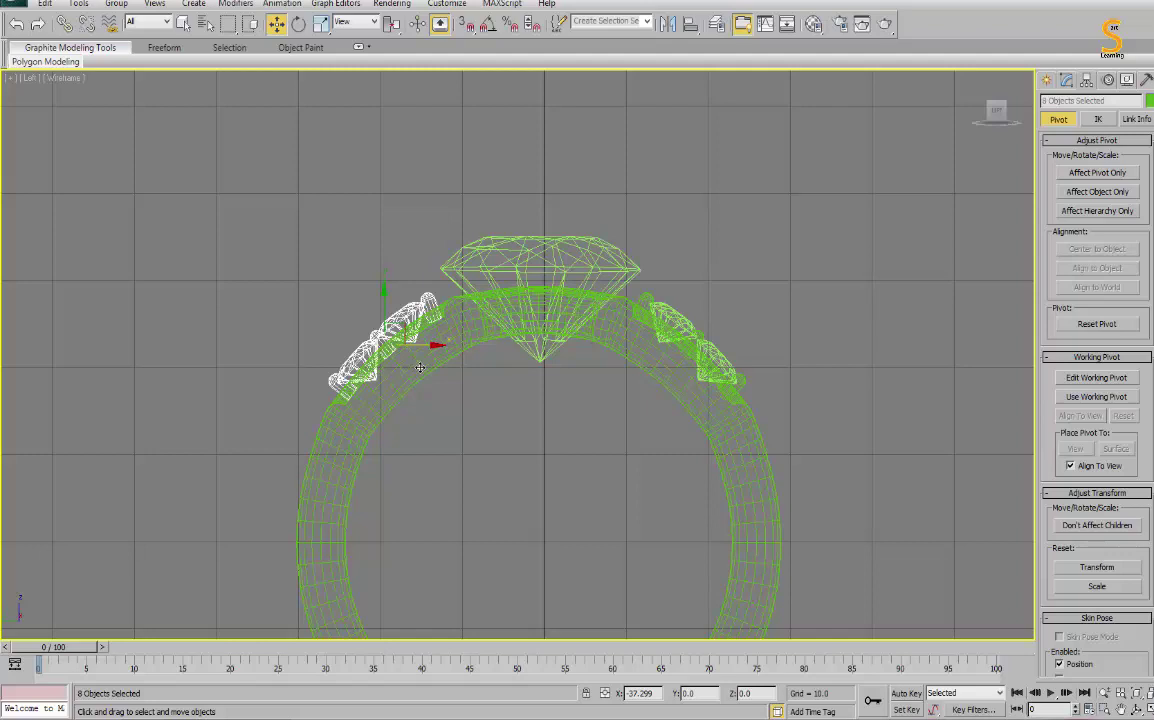
{"action": "left_click", "coordinate": [427, 381]}
Clone a prong up beside the large centre diamond in the side view.
{"action": "left_click", "coordinate": [427, 300]}
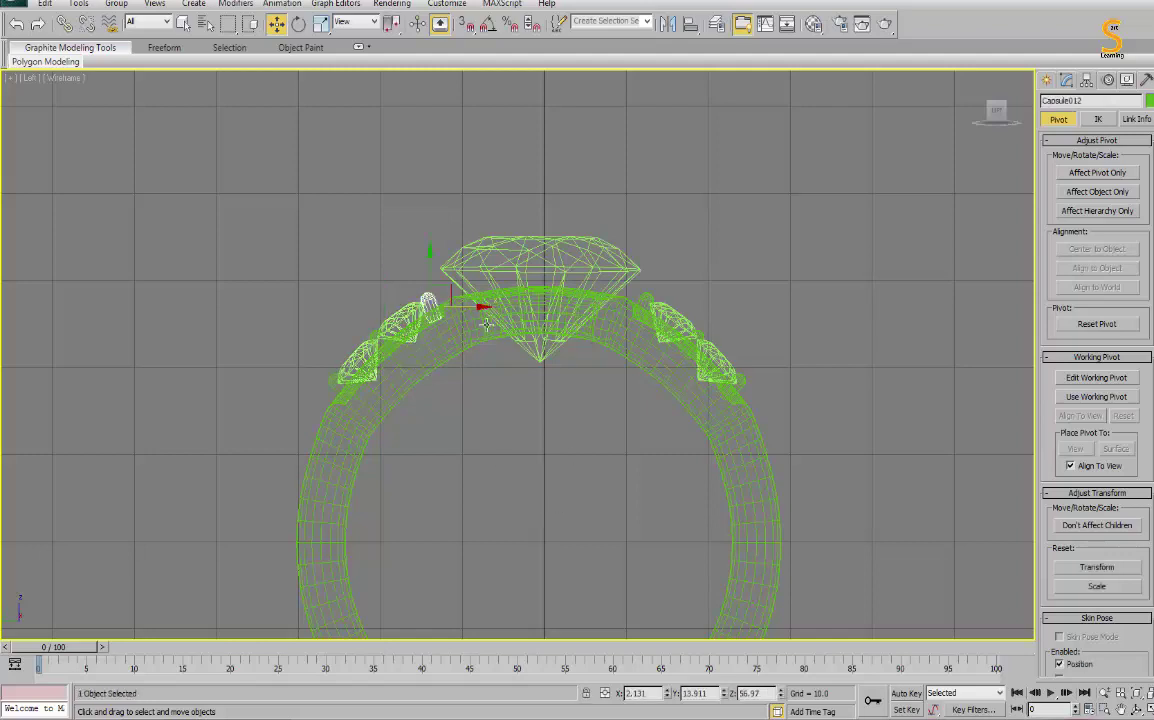
{"action": "key", "text": "alt+w"}
{"action": "key", "text": "alt+w"}
{"action": "mouse_move", "coordinate": [492, 216]}
{"action": "middle_mouse_down", "text": "alt"}
{"action": "mouse_move", "coordinate": [629, 262]}
{"action": "mouse_move", "coordinate": [696, 188]}
{"action": "middle_mouse_up", "text": "alt"}
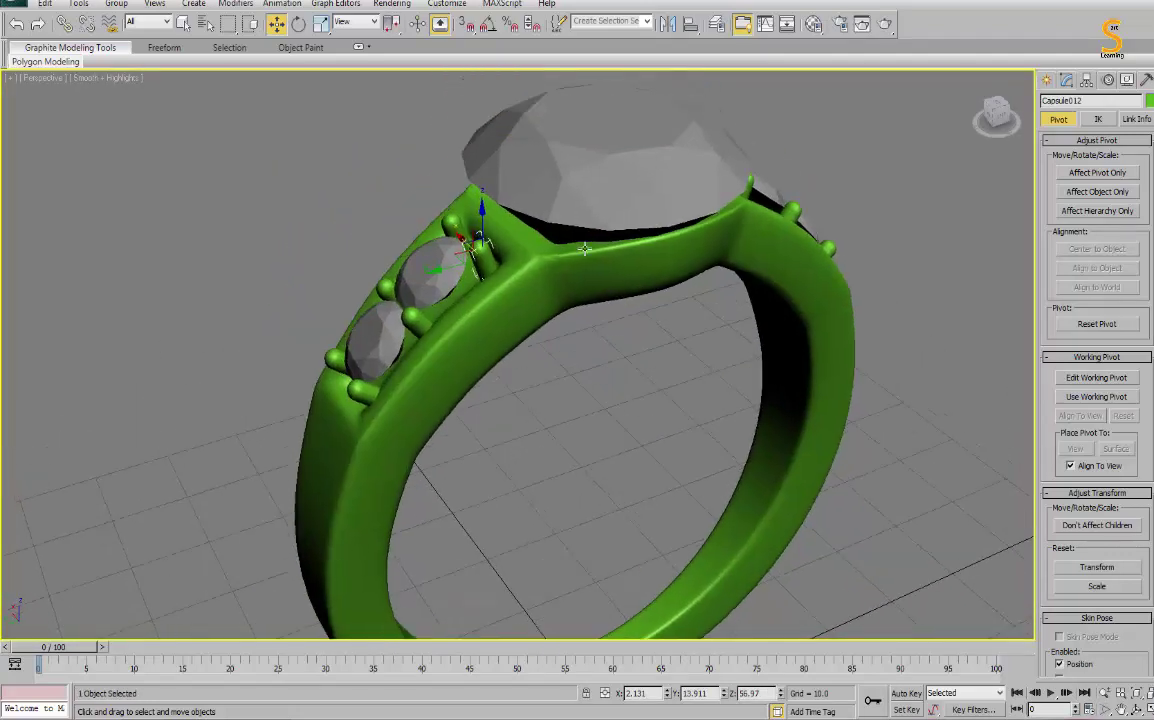
{"action": "key", "text": "f"}
{"action": "key", "text": "alt+w"}
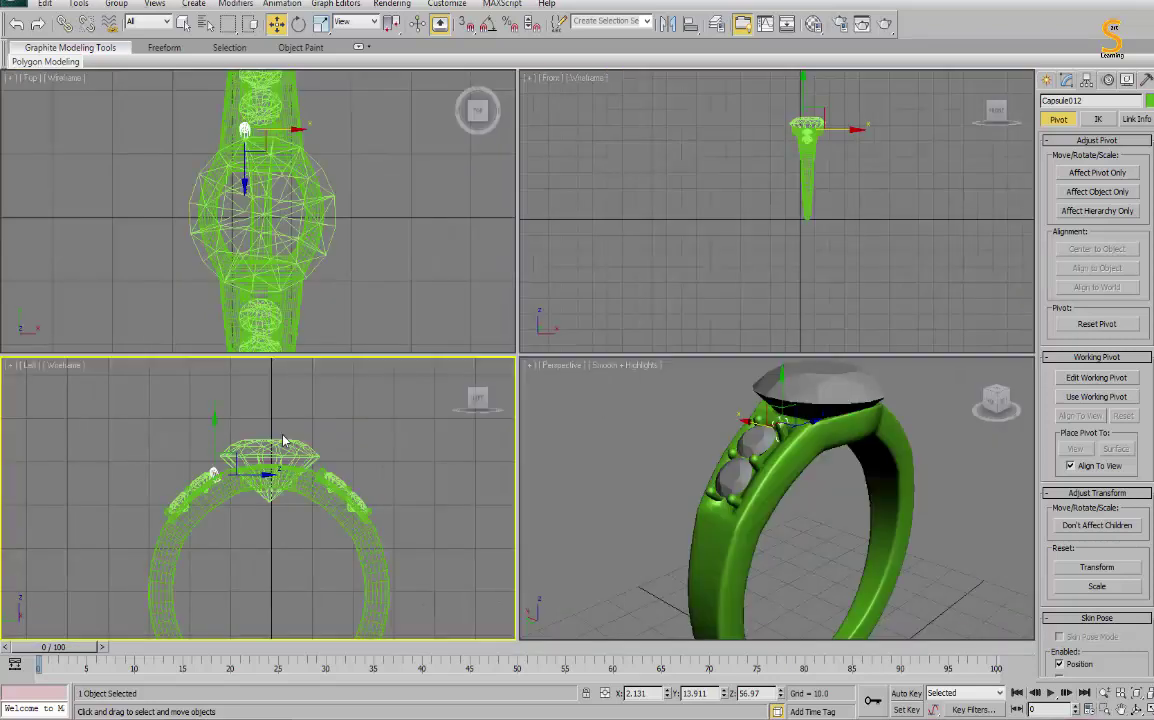
{"action": "left_click", "coordinate": [275, 447]}
{"action": "key", "text": "alt+w"}
{"action": "left_click_drag", "start_coordinate": [447, 291], "coordinate": [469, 271], "text": "shift"}
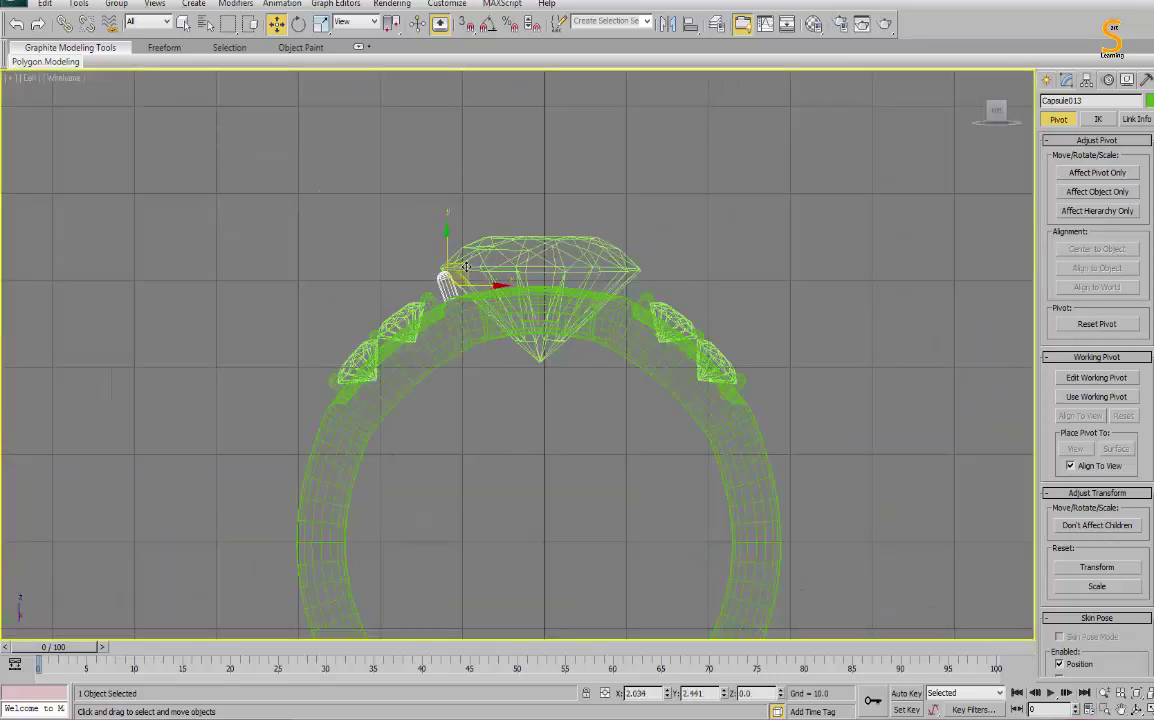
{"action": "left_click", "coordinate": [582, 417]}
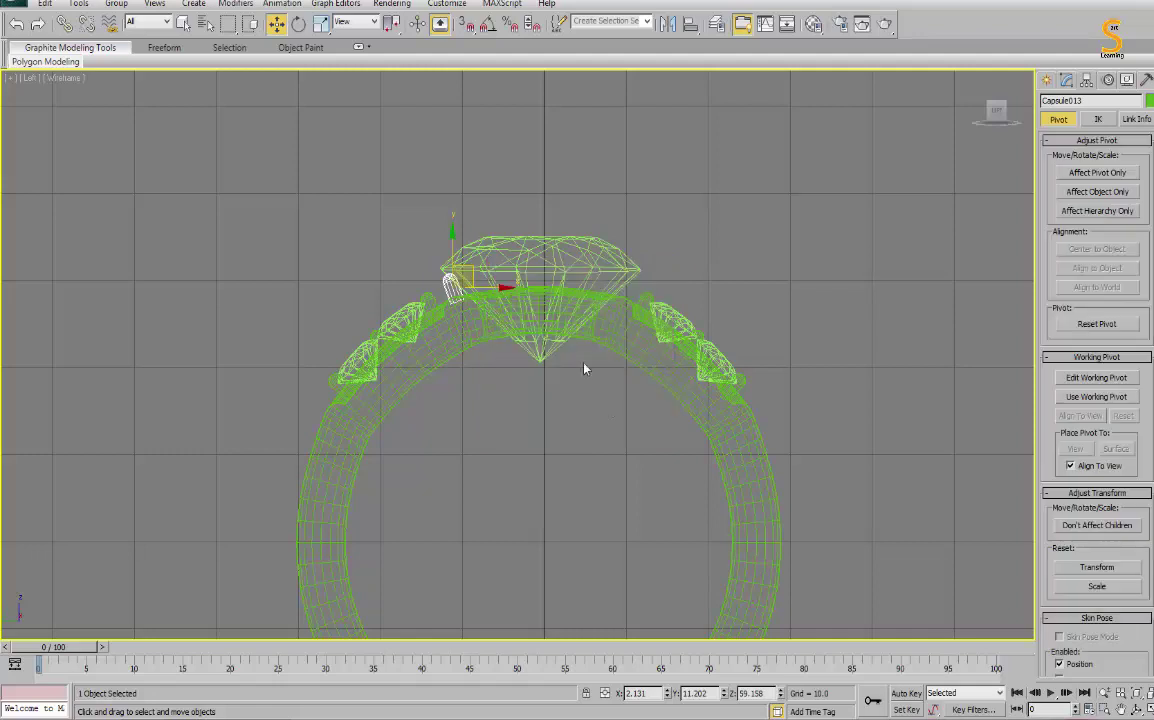
Stretch the new prong to 176% along its local Z axis.
{"action": "scroll", "coordinate": [582, 368], "scroll_direction": "up", "scroll_amount": 2}
{"action": "scroll", "coordinate": [582, 368], "scroll_direction": "up", "scroll_amount": 2}
{"action": "left_click", "coordinate": [356, 22]}
{"action": "left_click", "coordinate": [330, 75]}
{"action": "middle_click_drag", "start_coordinate": [378, 214], "coordinate": [412, 303]}
{"action": "left_click", "coordinate": [320, 22]}
{"action": "left_click", "coordinate": [356, 22]}
{"action": "left_click", "coordinate": [353, 72]}
{"action": "mouse_move", "coordinate": [343, 218]}
{"action": "left_mouse_down"}
{"action": "mouse_move", "coordinate": [361, 197]}
{"action": "mouse_move", "coordinate": [384, 243]}
{"action": "left_mouse_up"}
Move the tall prong up against the centre diamond's edge.
{"action": "key", "text": "w"}
{"action": "key", "text": "alt+w"}
{"action": "right_click", "coordinate": [814, 546]}
{"action": "key", "text": "alt+w"}
{"action": "middle_click_drag", "start_coordinate": [592, 278], "coordinate": [551, 193], "text": "alt"}
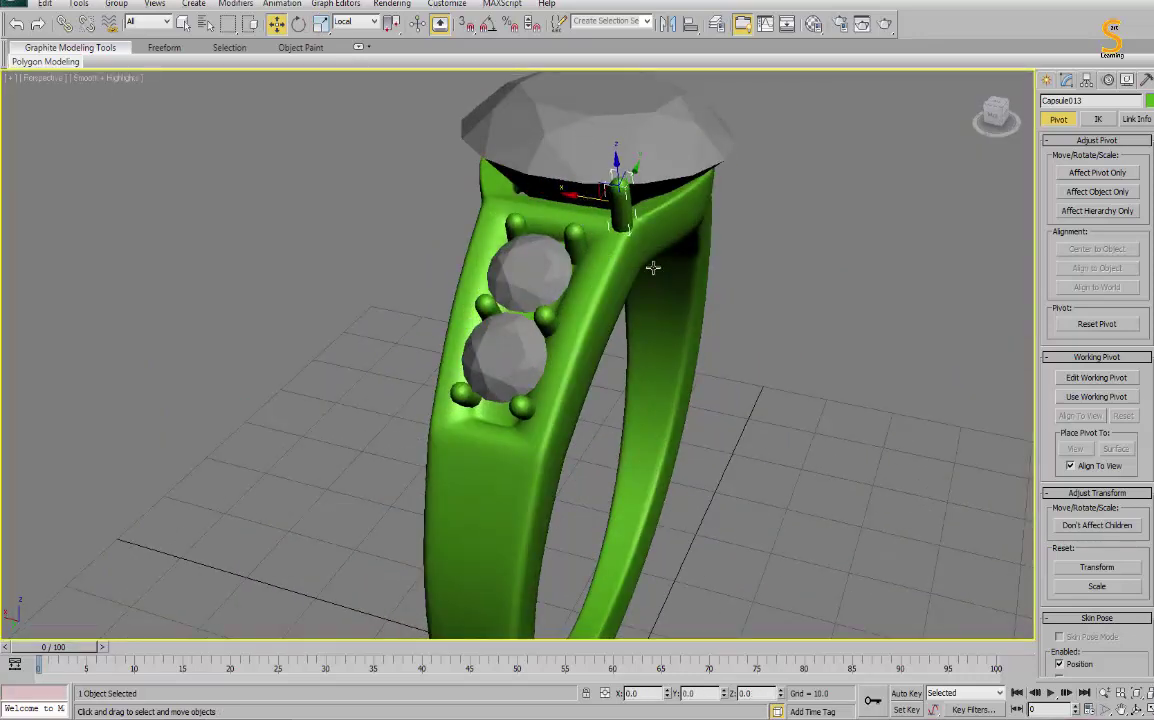
{"action": "middle_click_drag", "start_coordinate": [654, 257], "coordinate": [569, 284], "text": "alt"}
{"action": "left_click_drag", "start_coordinate": [513, 237], "coordinate": [521, 233]}
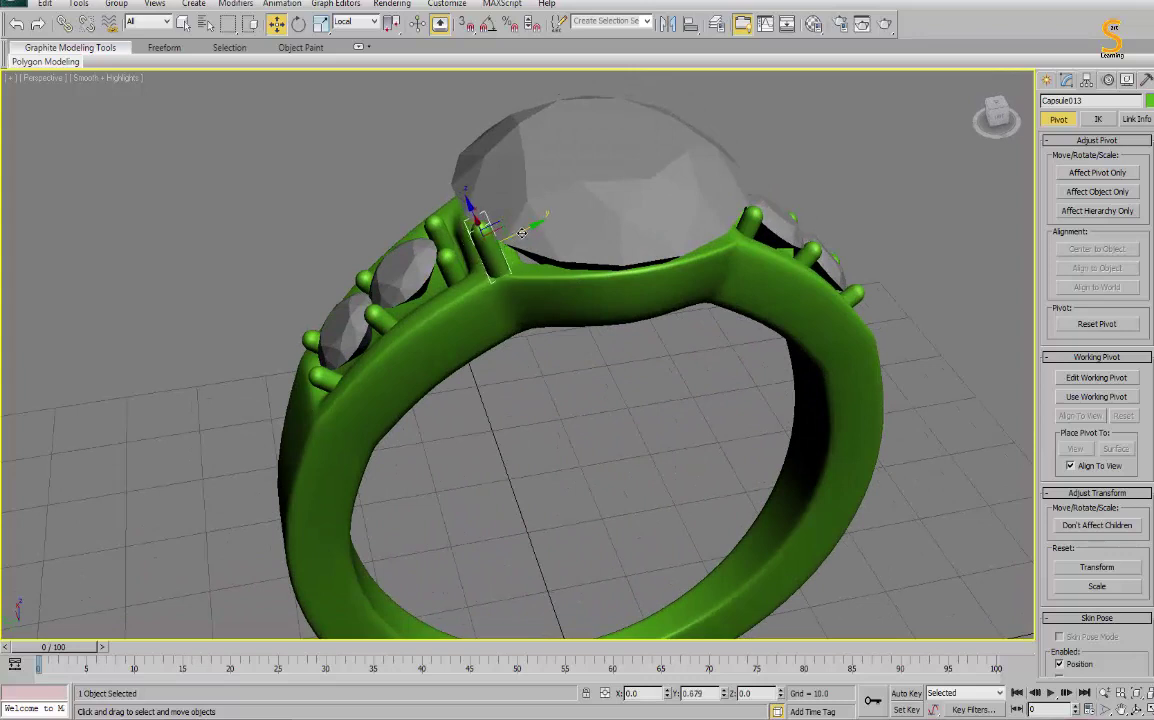
{"action": "middle_click_drag", "start_coordinate": [546, 309], "coordinate": [520, 275], "text": "alt"}
Select the prong's tip vertices, scale them, and return to the whole prong.
{"action": "key", "text": "1"}
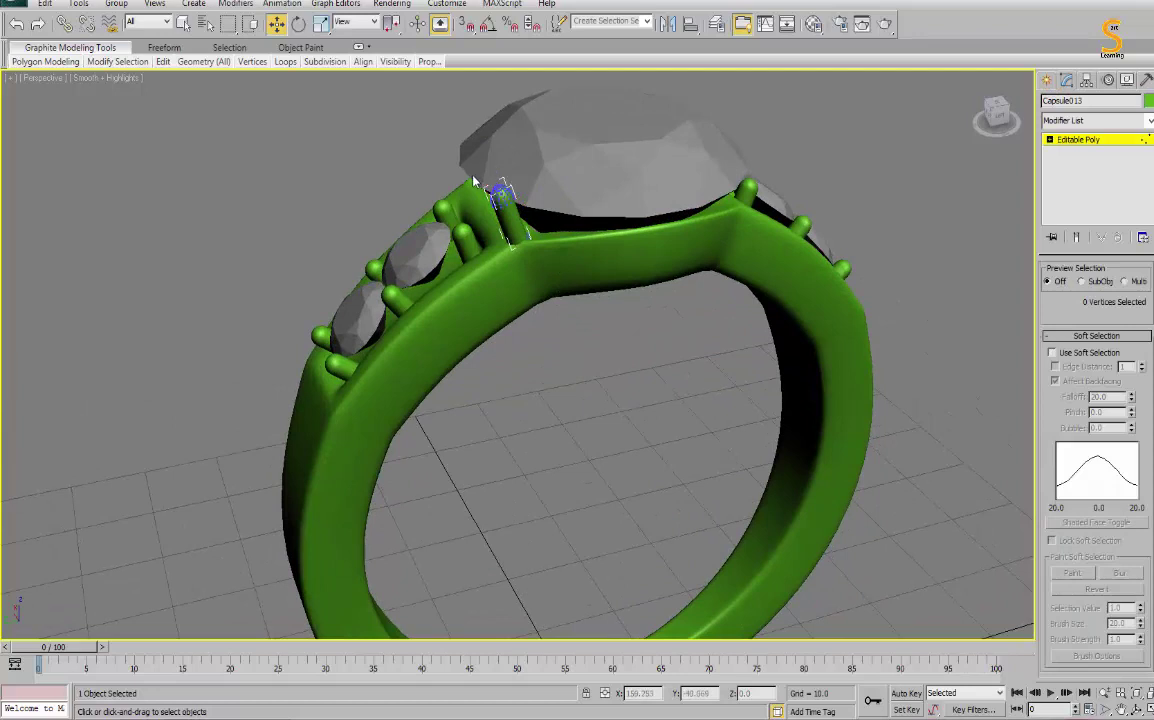
{"action": "left_click_drag", "start_coordinate": [521, 222], "coordinate": [428, 153]}
{"action": "key", "text": "r"}
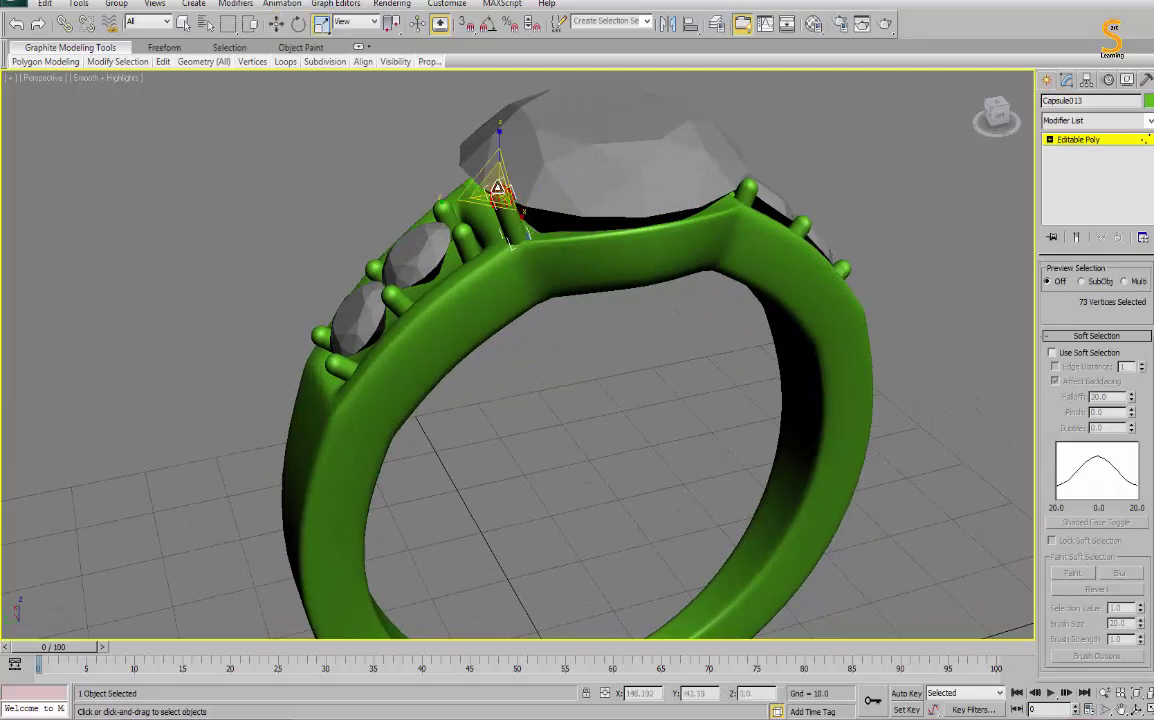
{"action": "mouse_move", "coordinate": [511, 154]}
{"action": "middle_mouse_down", "text": "alt"}
{"action": "mouse_move", "coordinate": [760, 323]}
{"action": "mouse_move", "coordinate": [736, 211]}
{"action": "middle_mouse_up", "text": "alt"}
{"action": "left_click", "coordinate": [1133, 141]}
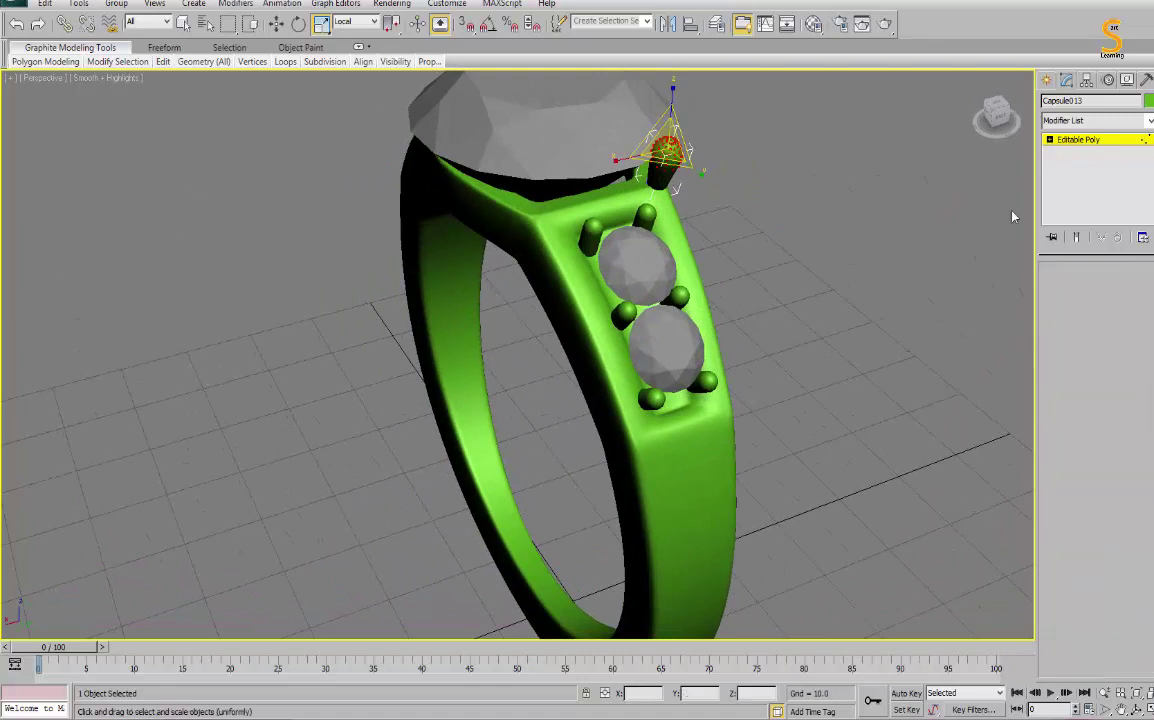
{"action": "middle_click_drag", "start_coordinate": [700, 300], "coordinate": [628, 221], "text": "alt"}
Tilt Capsule013 about 3.6 degrees, then turn it about 10 degrees.
{"action": "key", "text": "e"}
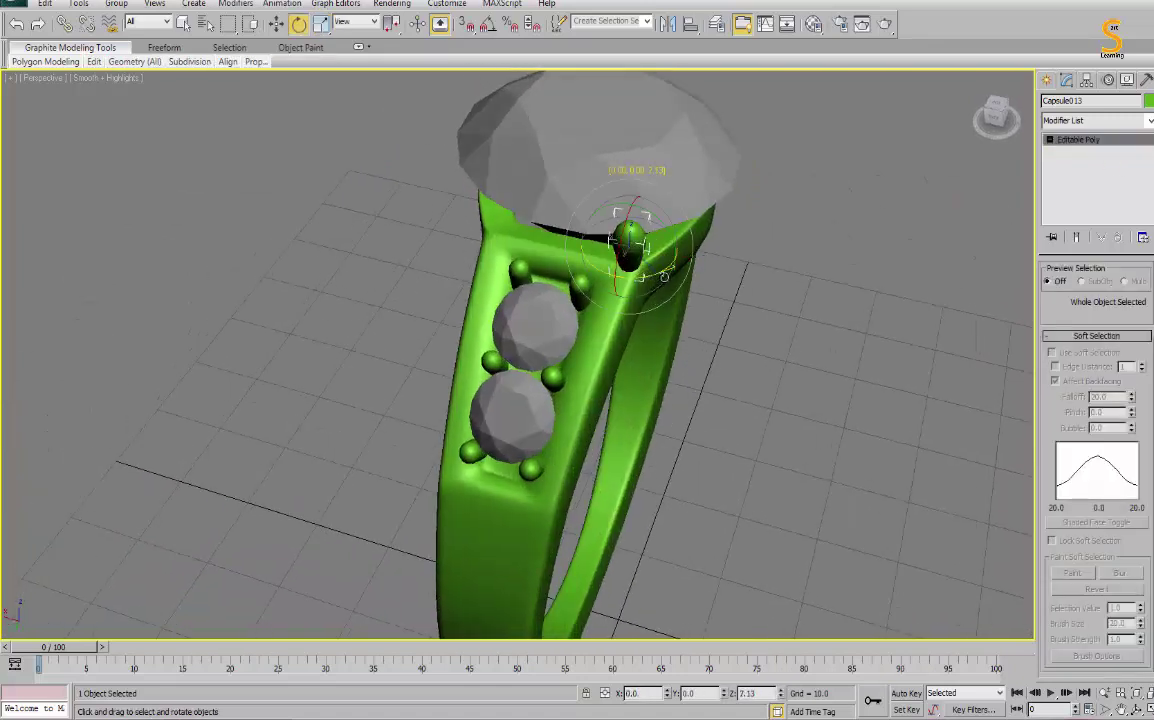
{"action": "key", "text": "w"}
{"action": "middle_click_drag", "start_coordinate": [592, 241], "coordinate": [480, 351], "text": "alt"}
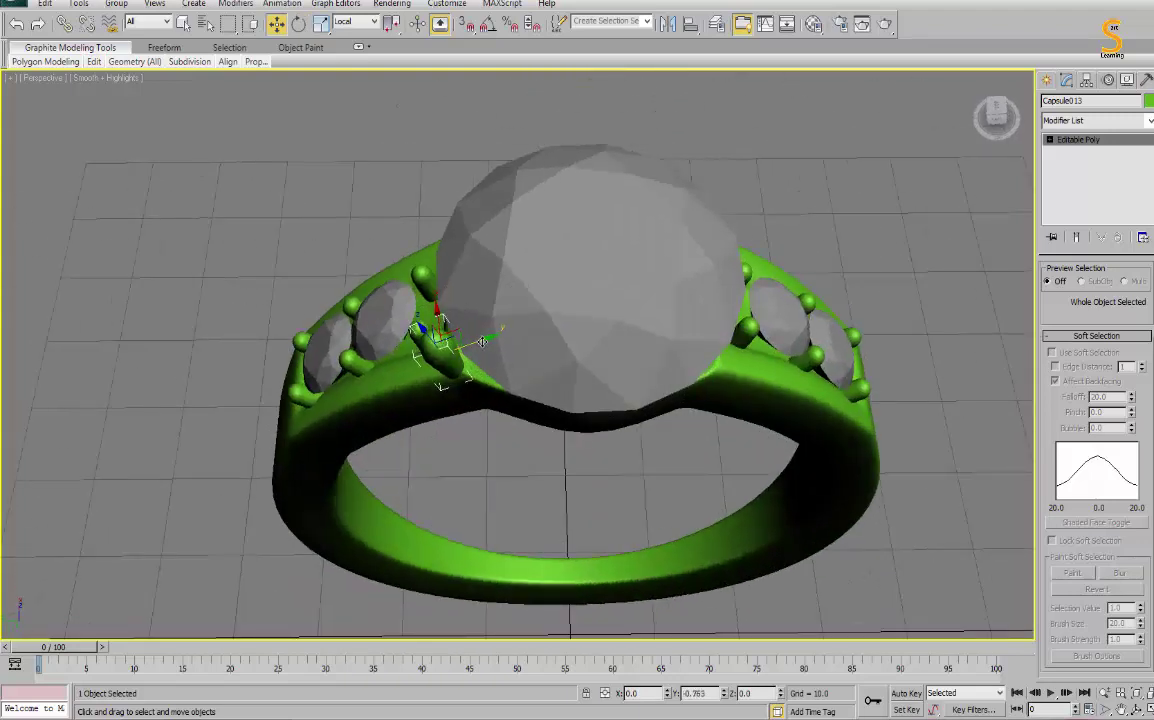
{"action": "key", "text": "e"}
{"action": "left_click_drag", "start_coordinate": [437, 298], "coordinate": [466, 330]}
{"action": "key", "text": "w"}
{"action": "middle_click_drag", "start_coordinate": [481, 337], "coordinate": [465, 345], "text": "alt"}
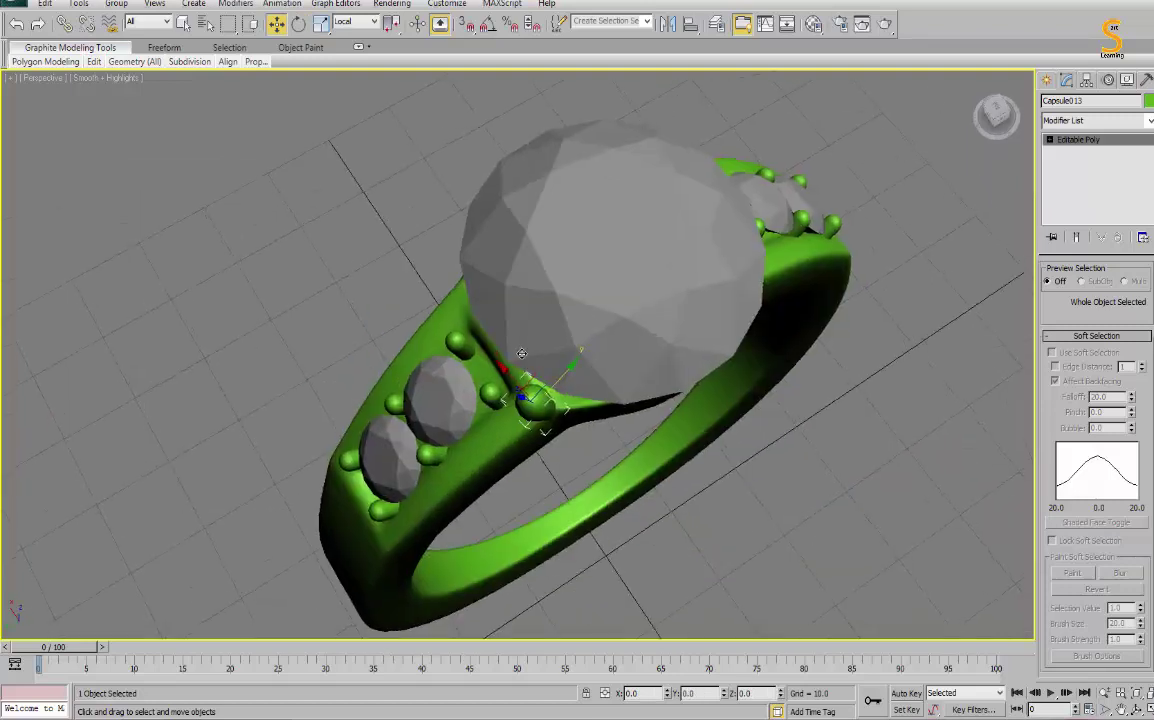
{"action": "key", "text": "e"}
{"action": "mouse_move", "coordinate": [548, 437]}
{"action": "left_mouse_down"}
{"action": "mouse_move", "coordinate": [567, 446]}
{"action": "mouse_move", "coordinate": [560, 430]}
{"action": "left_mouse_up"}
{"action": "key", "text": "w"}
In shaded Top view, move the prong beside the large diamond.
{"action": "key", "text": "t"}
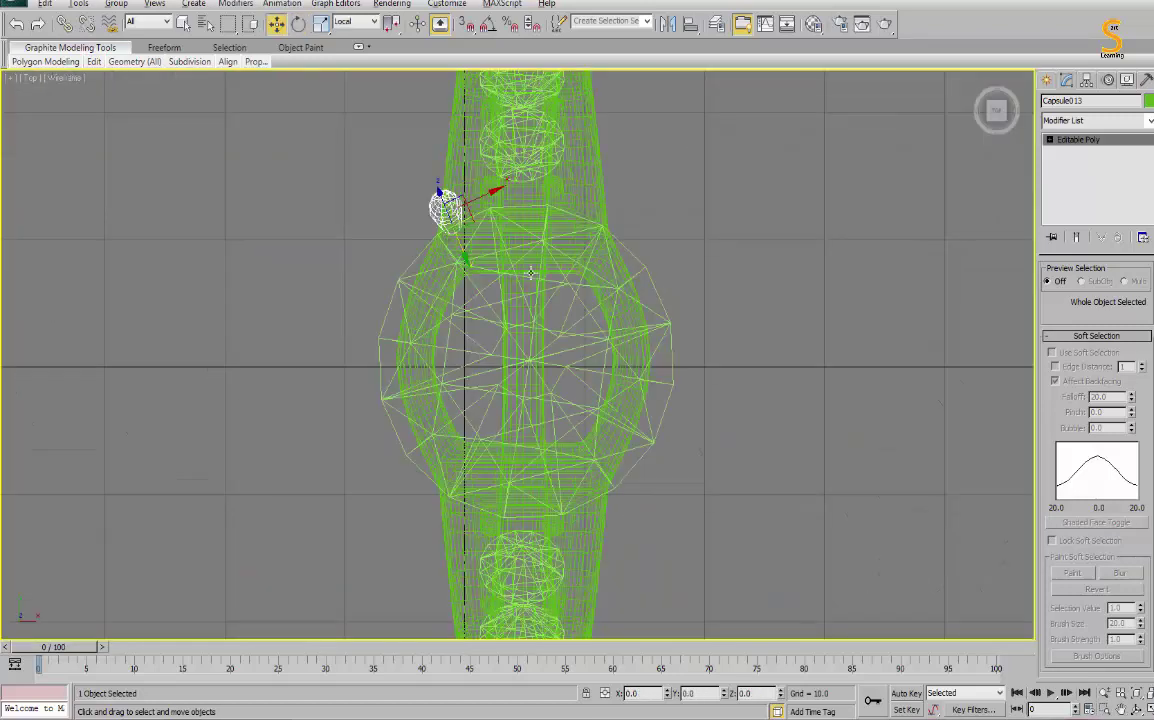
{"action": "key", "text": "F3"}
{"action": "mouse_move", "coordinate": [470, 222]}
{"action": "left_mouse_down"}
{"action": "mouse_move", "coordinate": [462, 235]}
{"action": "mouse_move", "coordinate": [448, 228]}
{"action": "left_mouse_up"}
{"action": "key", "text": "alt+w"}
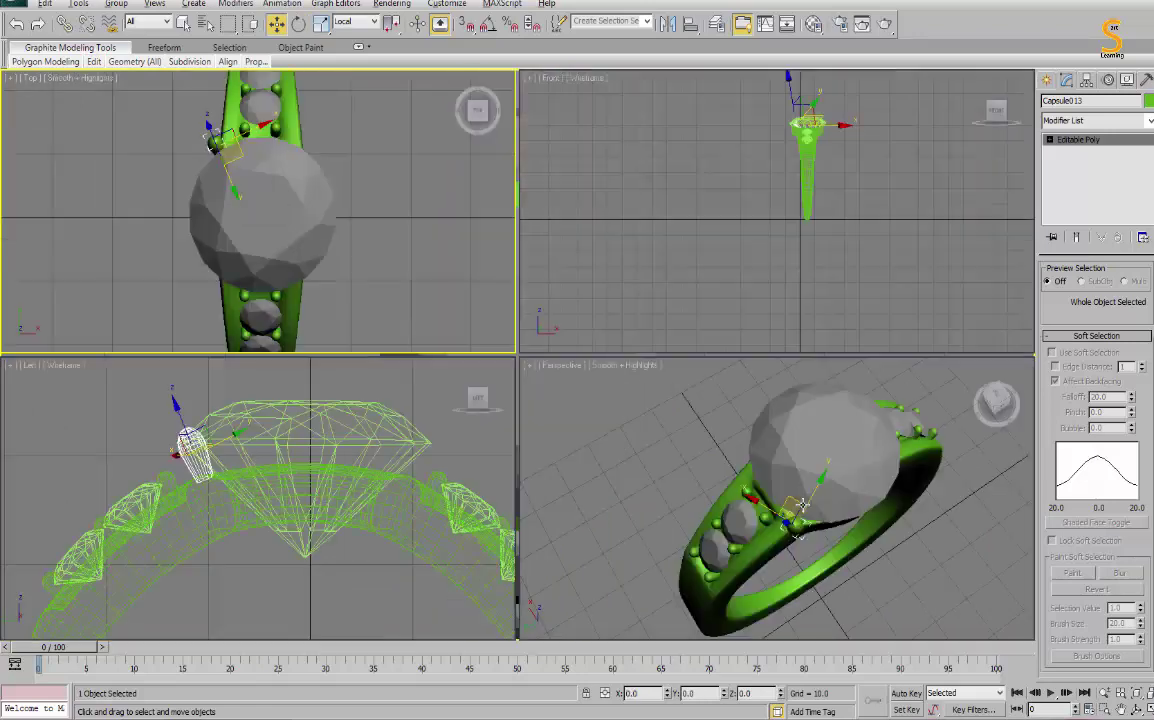
{"action": "key", "text": "alt+w"}
In Perspective, tilt the prong sphere slightly and nudge it onto the band's corner.
{"action": "mouse_move", "coordinate": [530, 303]}
{"action": "middle_mouse_down", "text": "alt"}
{"action": "mouse_move", "coordinate": [600, 404]}
{"action": "mouse_move", "coordinate": [590, 235]}
{"action": "middle_mouse_up", "text": "alt"}
{"action": "left_click", "coordinate": [600, 404]}
{"action": "left_click", "coordinate": [590, 230]}
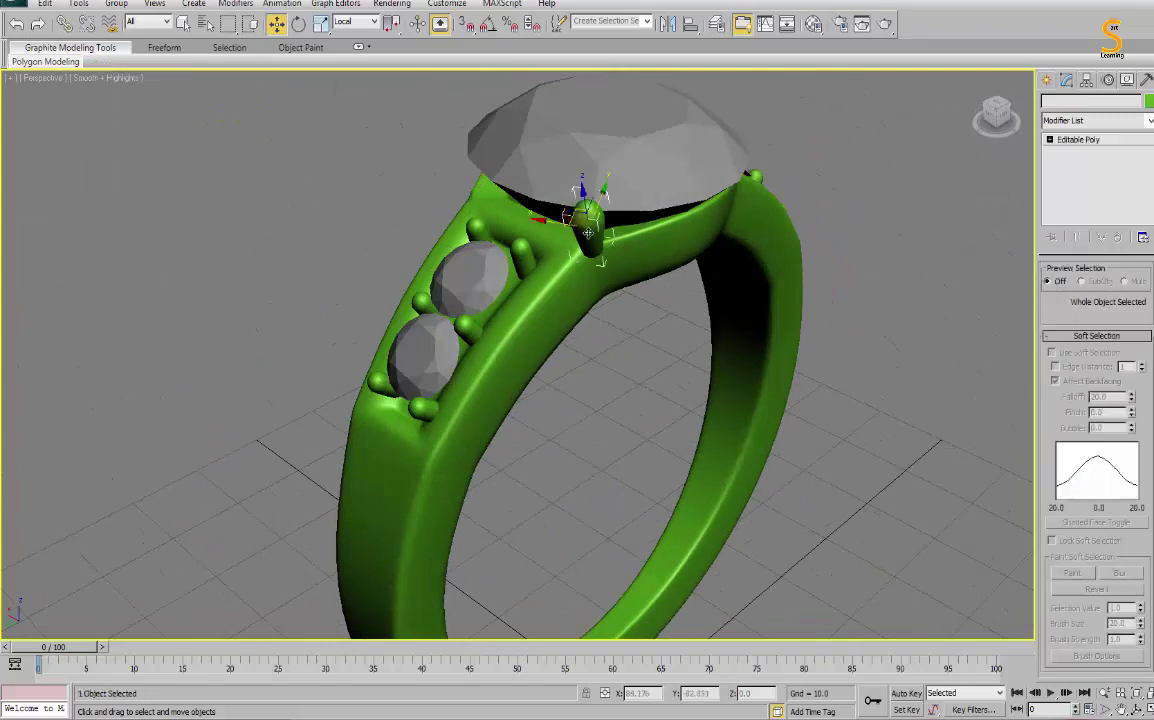
{"action": "key", "text": "e"}
{"action": "left_click_drag", "start_coordinate": [614, 246], "coordinate": [630, 234]}
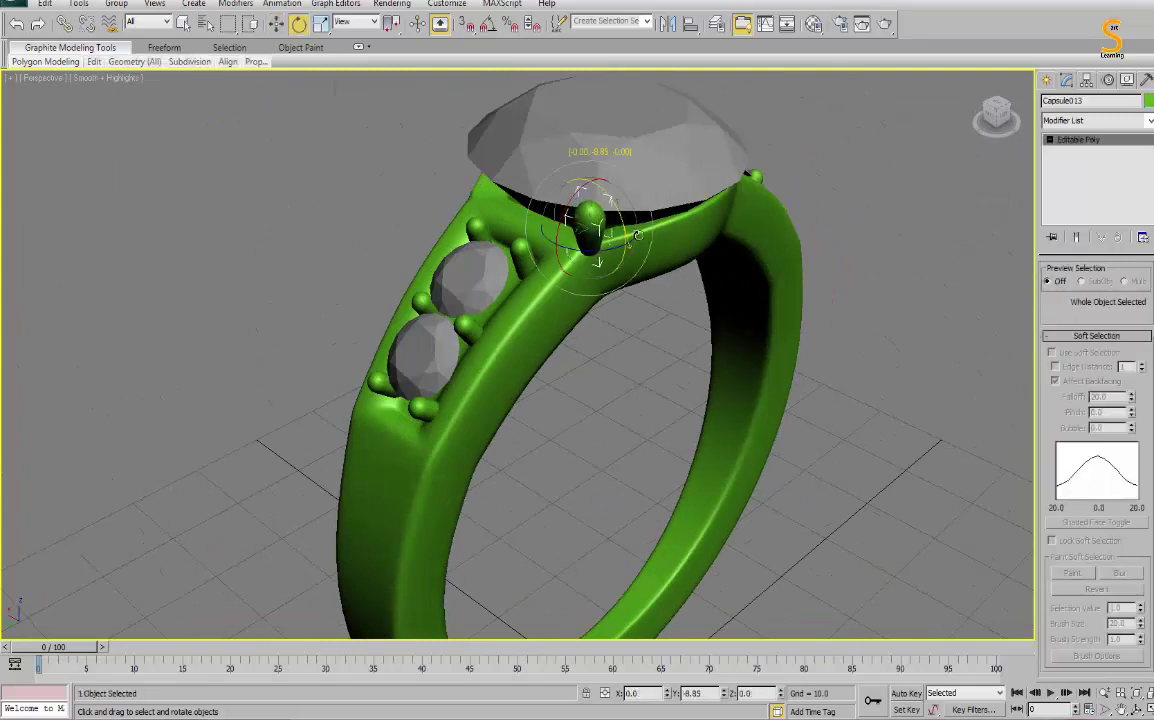
{"action": "key", "text": "w"}
{"action": "middle_click_drag", "start_coordinate": [637, 234], "coordinate": [623, 264], "text": "alt"}
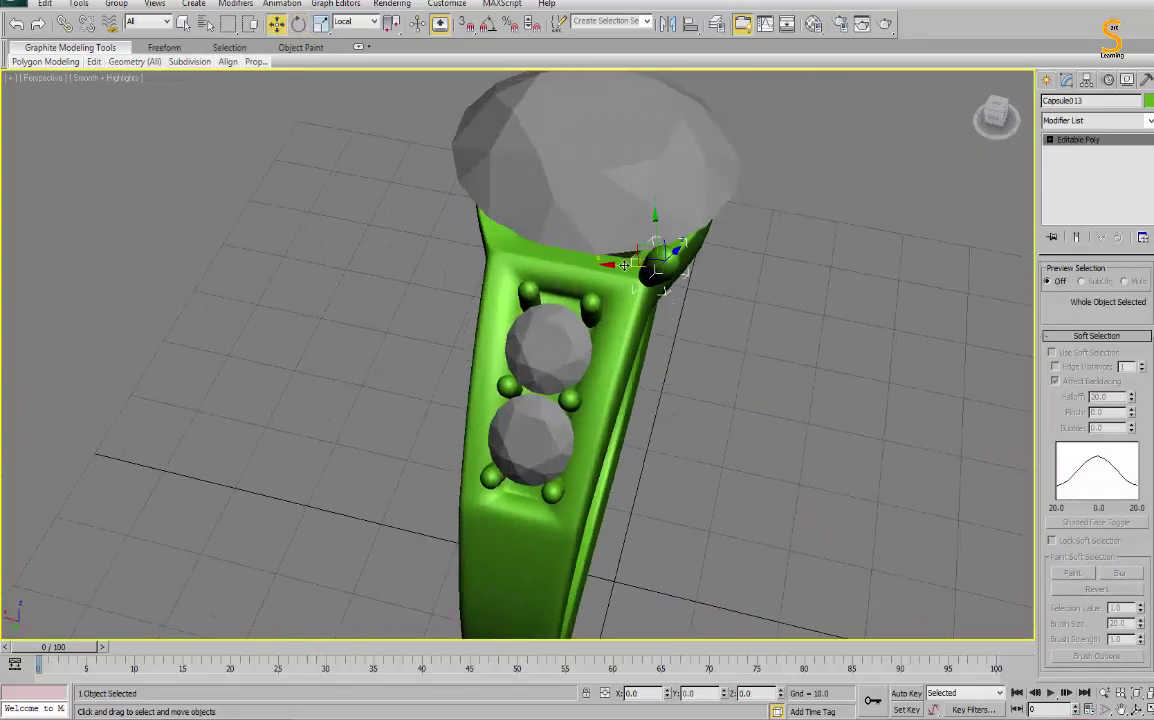
{"action": "left_click_drag", "start_coordinate": [623, 264], "coordinate": [663, 253]}
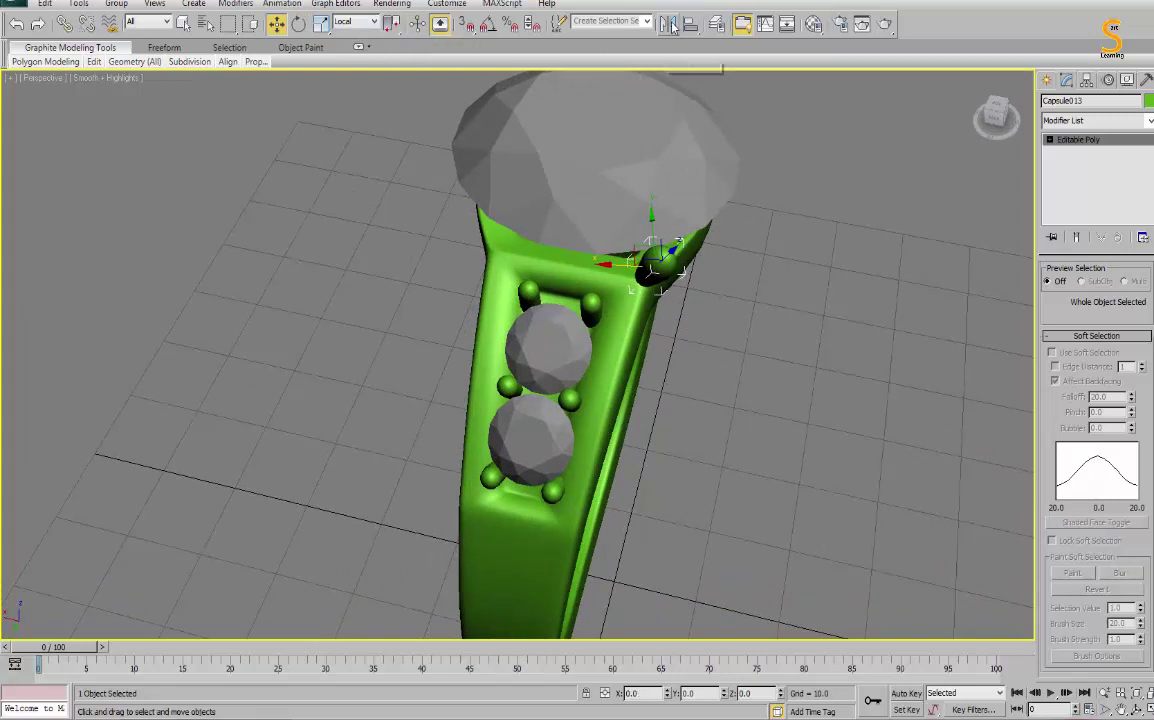
Cancel a trial mirror and set the reference coordinate system to View.
{"action": "left_click", "coordinate": [602, 22]}
{"action": "left_click", "coordinate": [563, 286]}
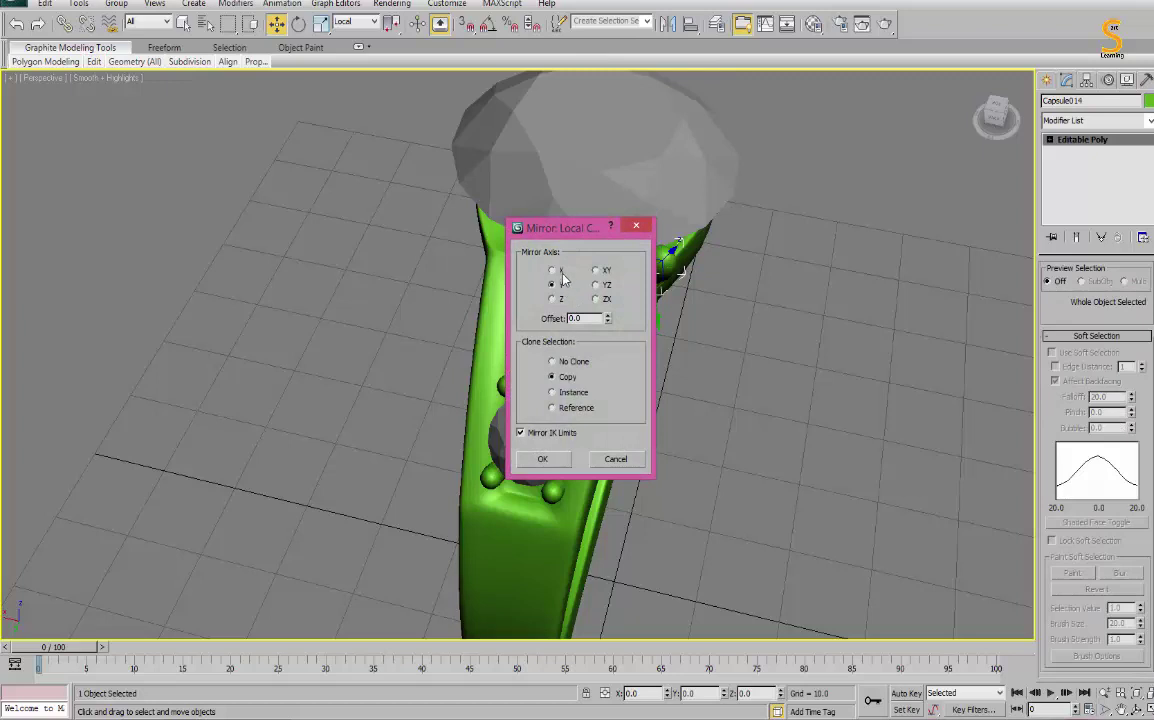
{"action": "left_click_drag", "start_coordinate": [574, 228], "coordinate": [811, 235]}
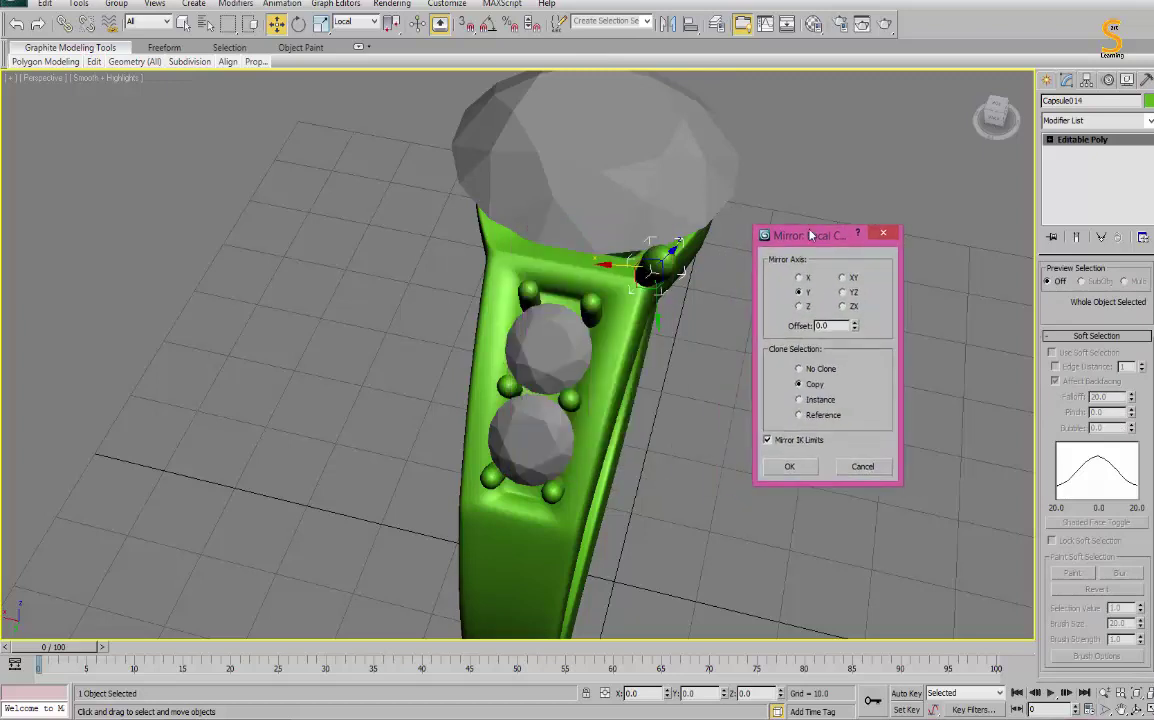
{"action": "left_click", "coordinate": [862, 466]}
{"action": "left_click", "coordinate": [355, 22]}
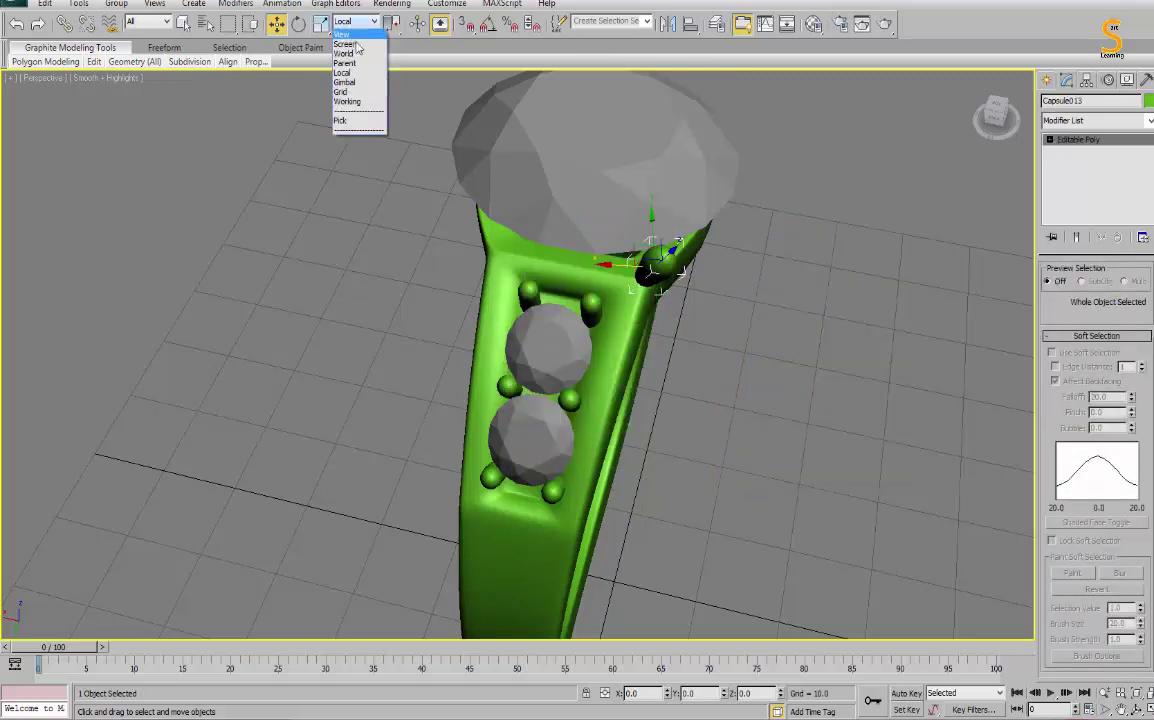
{"action": "left_click", "coordinate": [346, 34]}
In Top view, copy the prong down to the stone's lower edge.
{"action": "left_click", "coordinate": [760, 300]}
{"action": "middle_click_drag", "start_coordinate": [760, 300], "coordinate": [702, 270], "text": "alt"}
{"action": "left_click", "coordinate": [690, 262]}
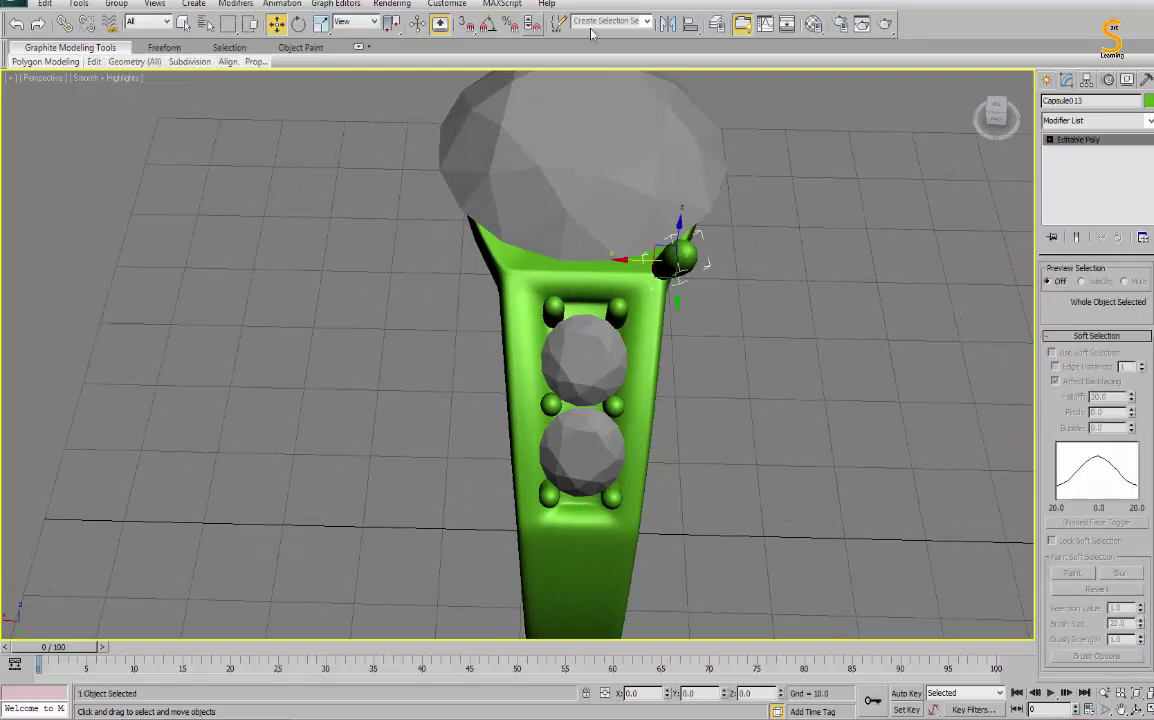
{"action": "key", "text": "t"}
{"action": "left_click_drag", "start_coordinate": [437, 180], "coordinate": [451, 453], "text": "shift"}
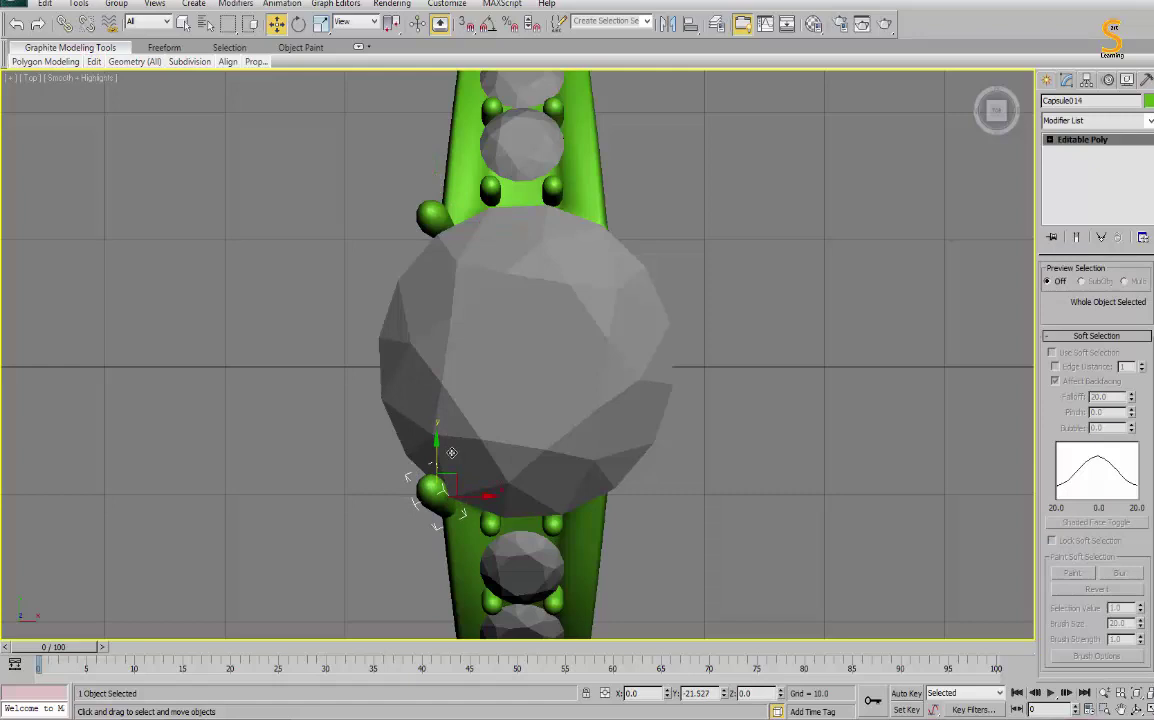
{"action": "key", "text": "Return"}
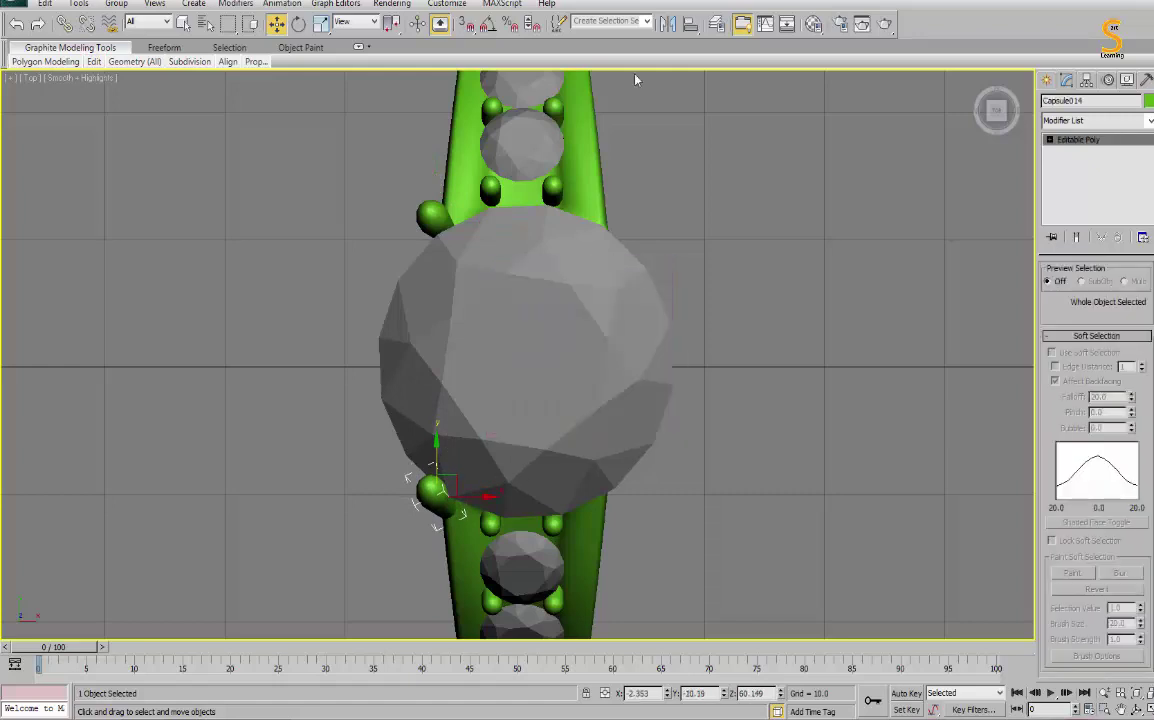
Mirror the copied prong on Y with No Clone.
{"action": "left_click", "coordinate": [667, 24]}
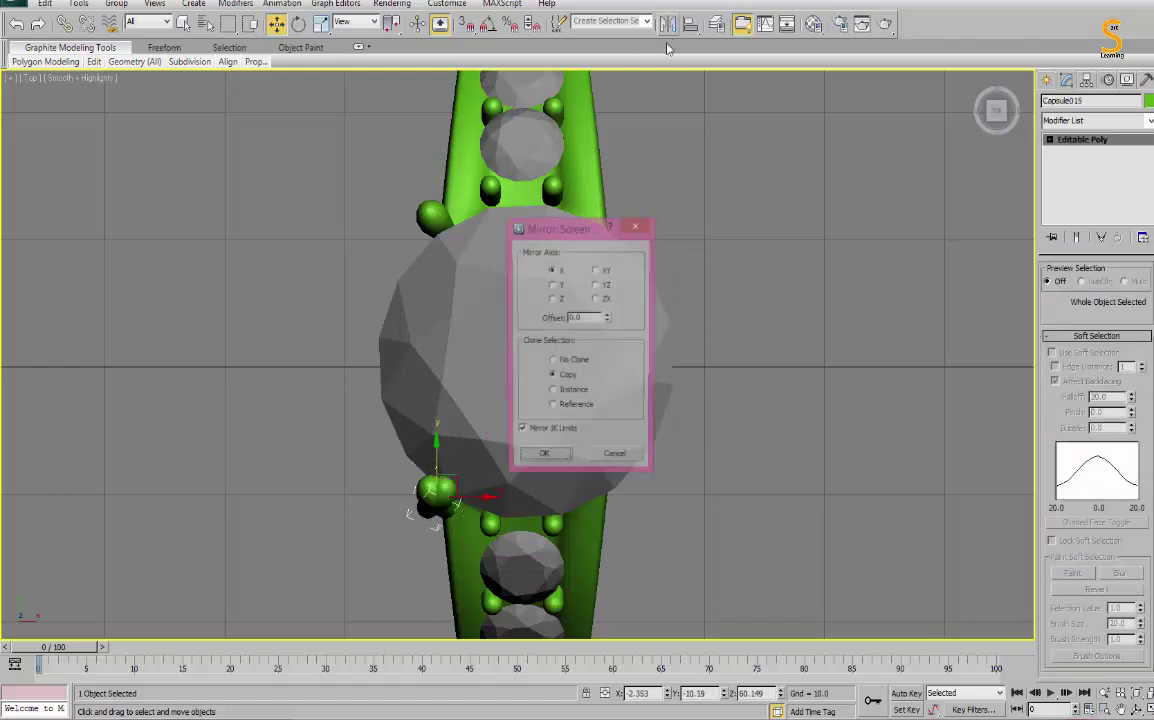
{"action": "left_click", "coordinate": [556, 287]}
{"action": "left_click", "coordinate": [553, 362]}
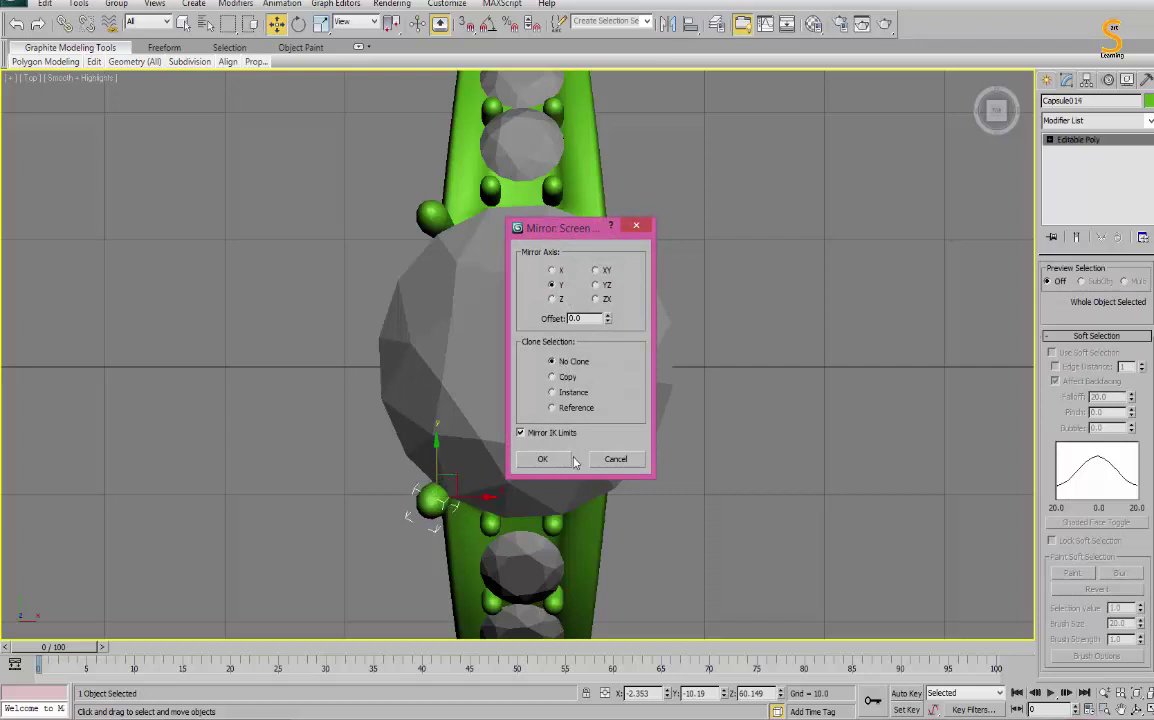
{"action": "left_click", "coordinate": [542, 458]}
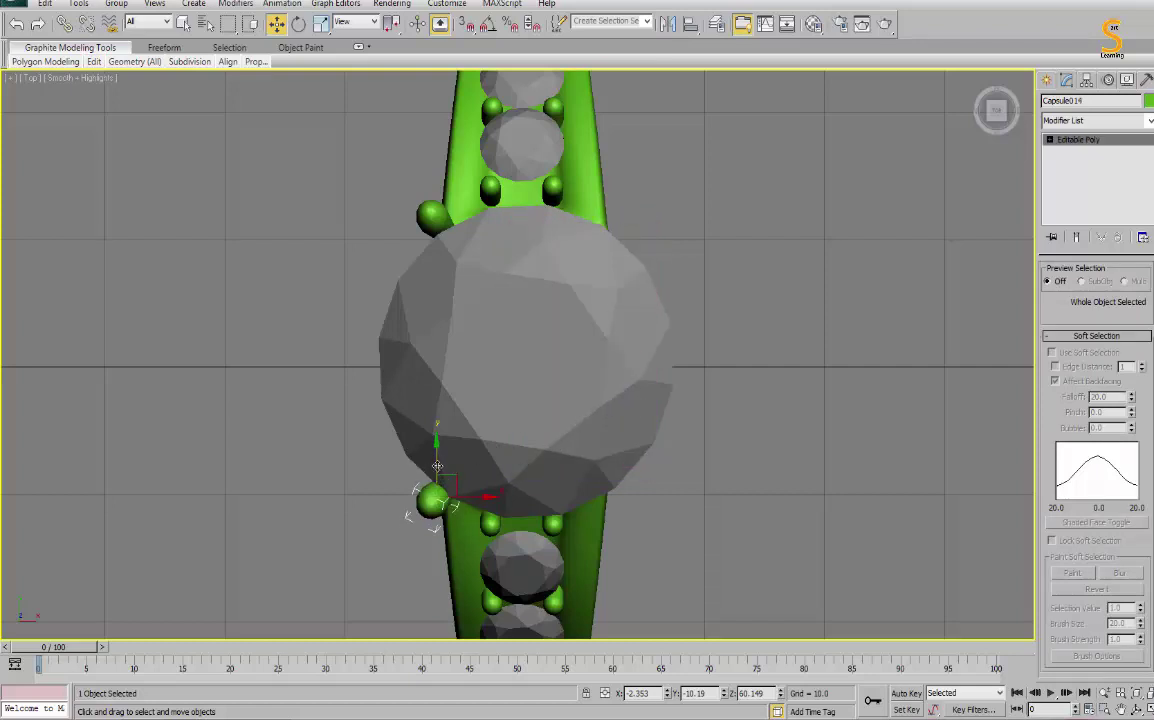
Mirror-copy both prongs along X onto the stone's right side and nudge them in.
{"action": "left_click", "coordinate": [432, 214], "text": "ctrl"}
{"action": "left_click", "coordinate": [691, 25]}
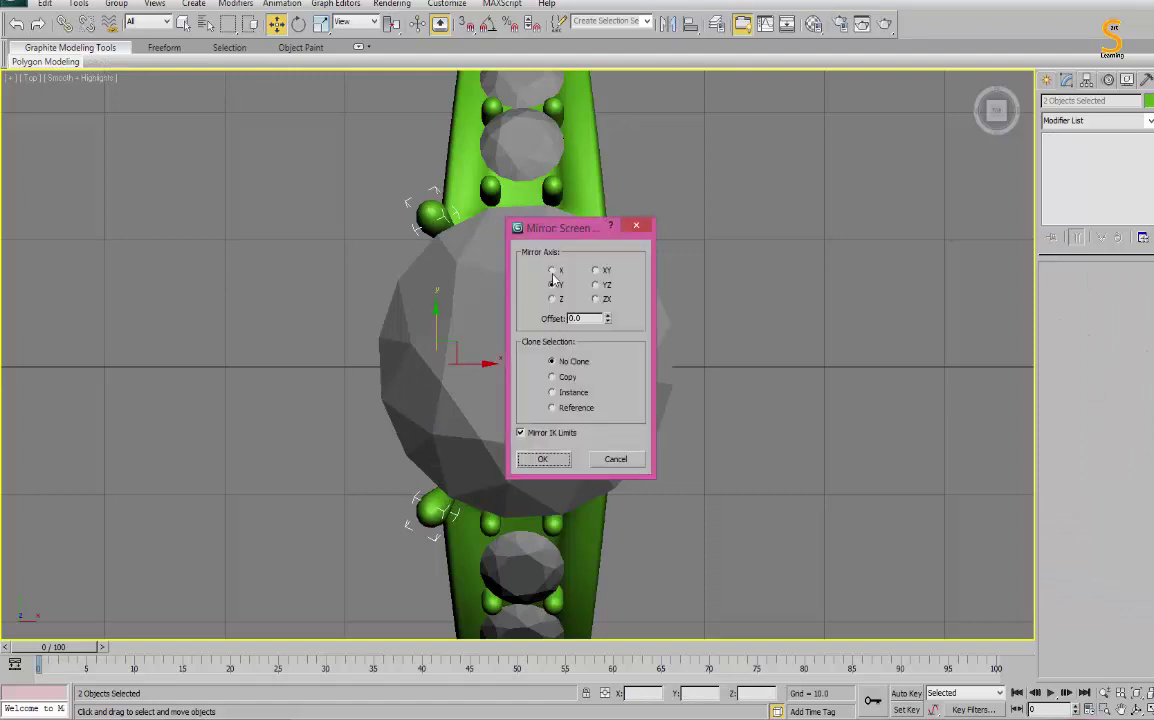
{"action": "left_click", "coordinate": [552, 271]}
{"action": "left_click", "coordinate": [565, 378]}
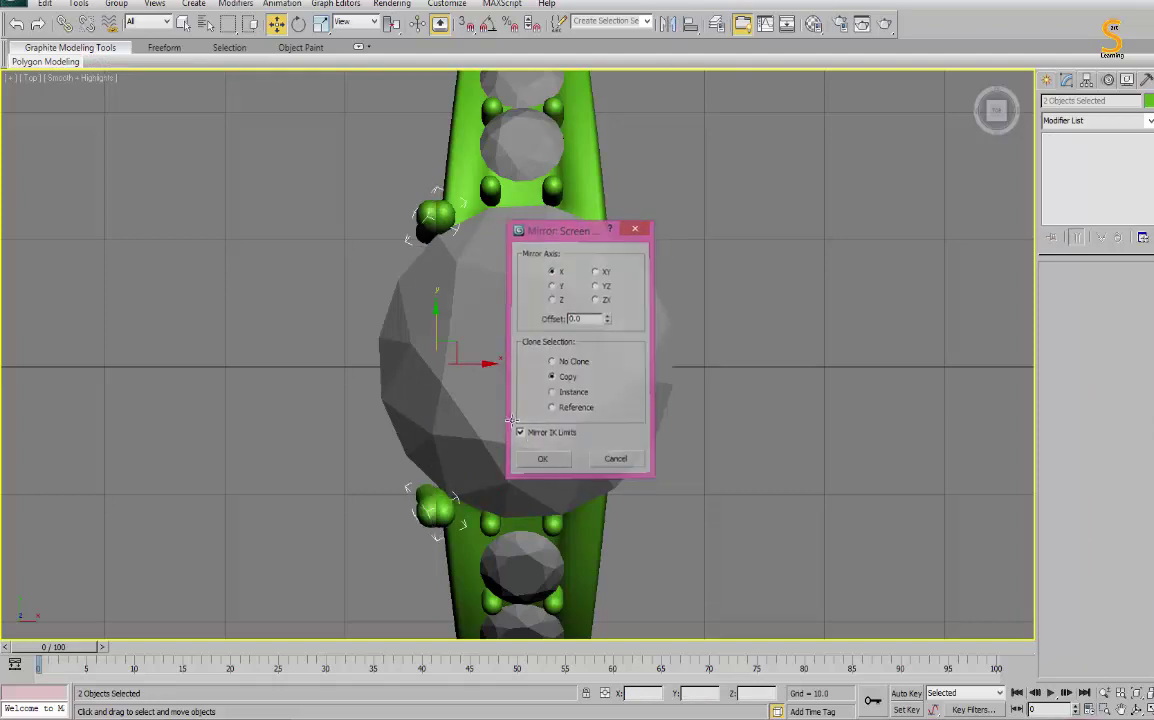
{"action": "left_click", "coordinate": [542, 458]}
{"action": "left_click_drag", "start_coordinate": [655, 363], "coordinate": [656, 363]}
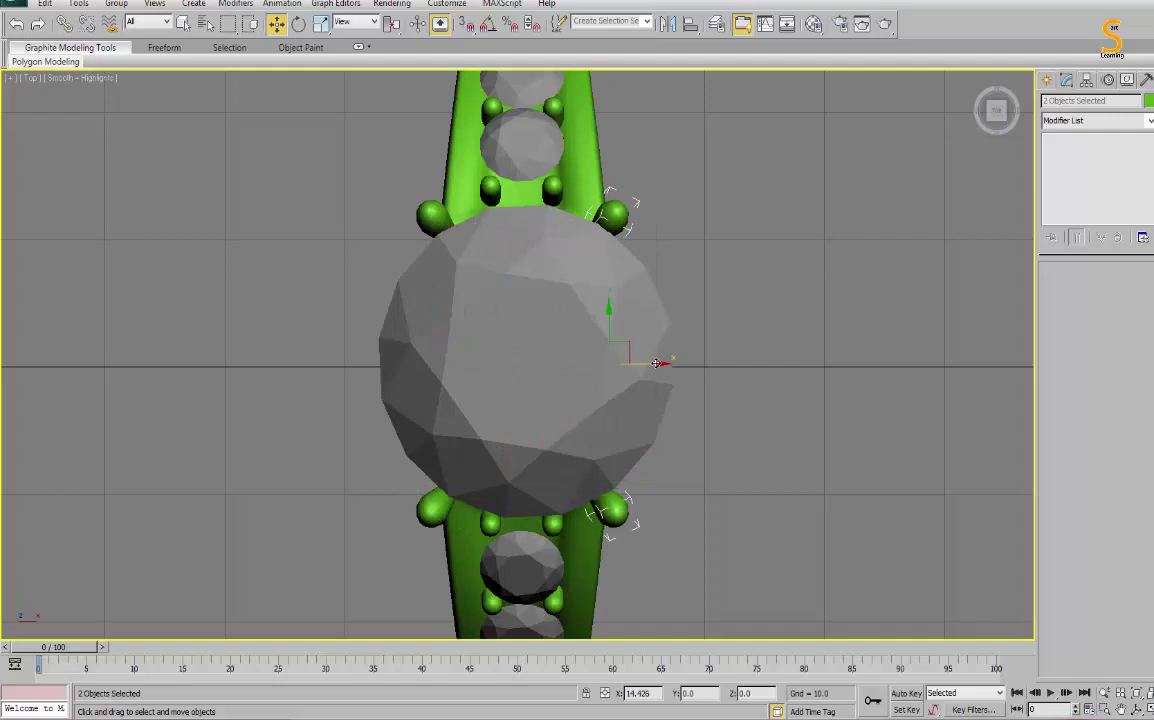
Orbit and zoom the maximized Perspective view to check the four prongs.
{"action": "key", "text": "alt+w"}
{"action": "left_click", "coordinate": [817, 368]}
{"action": "key", "text": "alt+w"}
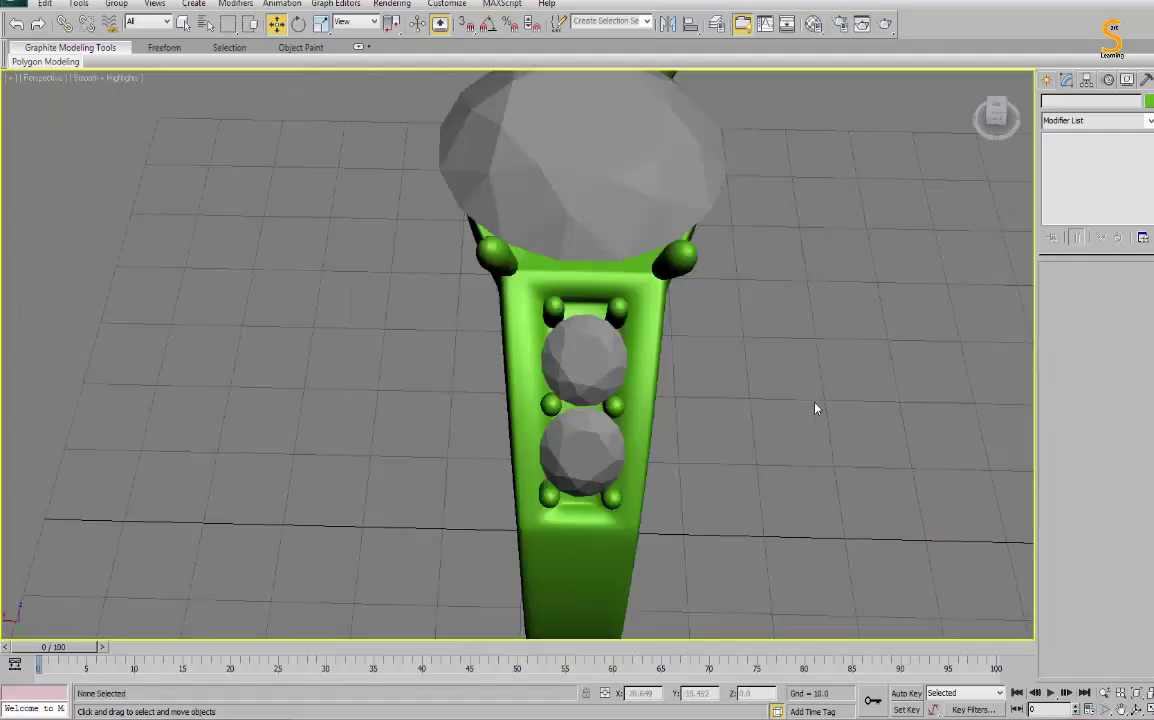
{"action": "middle_click_drag", "start_coordinate": [788, 321], "coordinate": [886, 263], "text": "alt"}
{"action": "scroll", "coordinate": [711, 301], "scroll_direction": "down", "scroll_amount": 3}
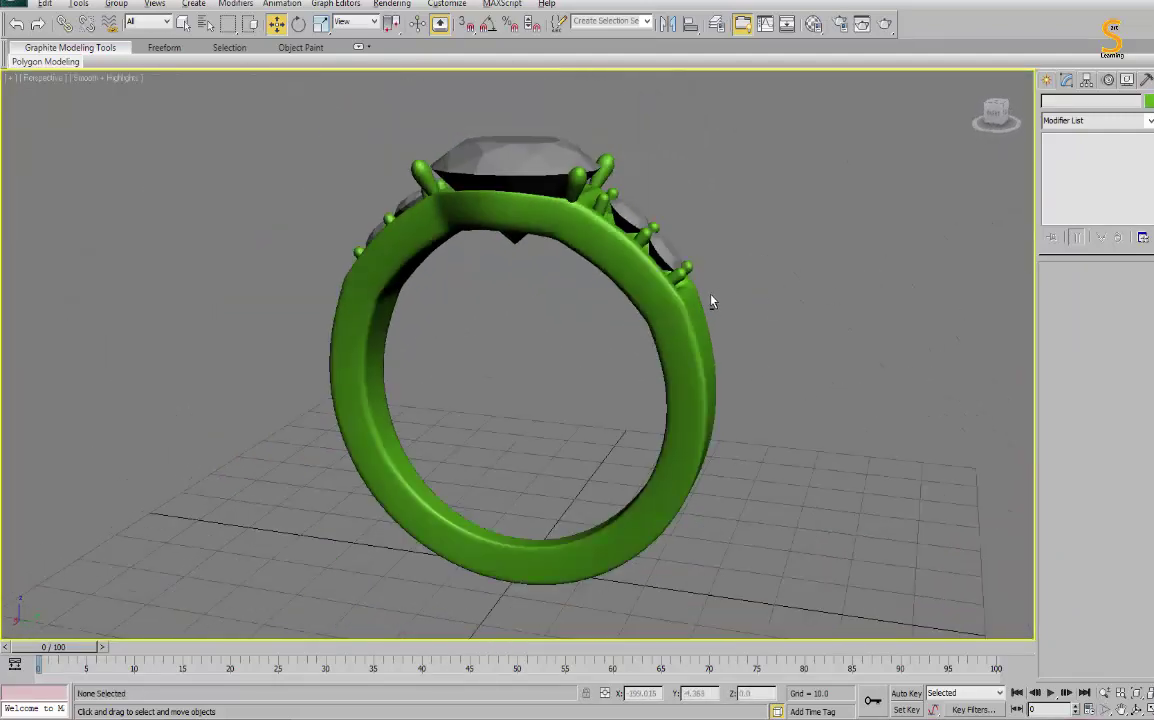
{"action": "middle_click_drag", "start_coordinate": [711, 301], "coordinate": [677, 211], "text": "alt"}
{"action": "scroll", "coordinate": [585, 311], "scroll_direction": "down", "scroll_amount": 3}
{"action": "mouse_move", "coordinate": [585, 311]}
{"action": "middle_mouse_down", "text": "alt"}
{"action": "mouse_move", "coordinate": [688, 337]}
{"action": "mouse_move", "coordinate": [569, 363]}
{"action": "mouse_move", "coordinate": [545, 340]}
{"action": "mouse_move", "coordinate": [565, 350]}
{"action": "mouse_move", "coordinate": [480, 330]}
{"action": "middle_mouse_up", "text": "alt"}
{"action": "scroll", "coordinate": [565, 350], "scroll_direction": "up", "scroll_amount": 3}
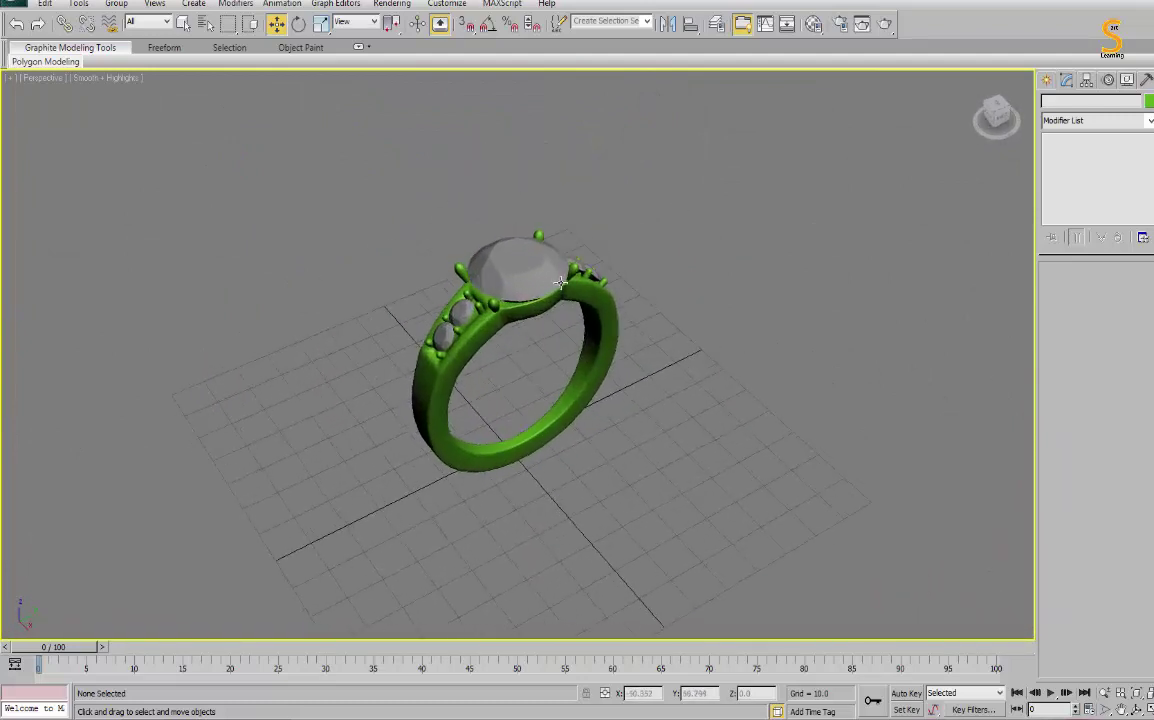
Assign the 01 - Default material to the centre stone and all prongs.
{"action": "left_click", "coordinate": [461, 322]}
{"action": "key", "text": "ctrl+a"}
{"action": "mouse_move", "coordinate": [696, 337]}
{"action": "middle_mouse_down", "text": "alt"}
{"action": "mouse_move", "coordinate": [594, 332]}
{"action": "mouse_move", "coordinate": [752, 245]}
{"action": "middle_mouse_up", "text": "alt"}
{"action": "left_click", "coordinate": [595, 332], "text": "ctrl"}
{"action": "key", "text": "m"}
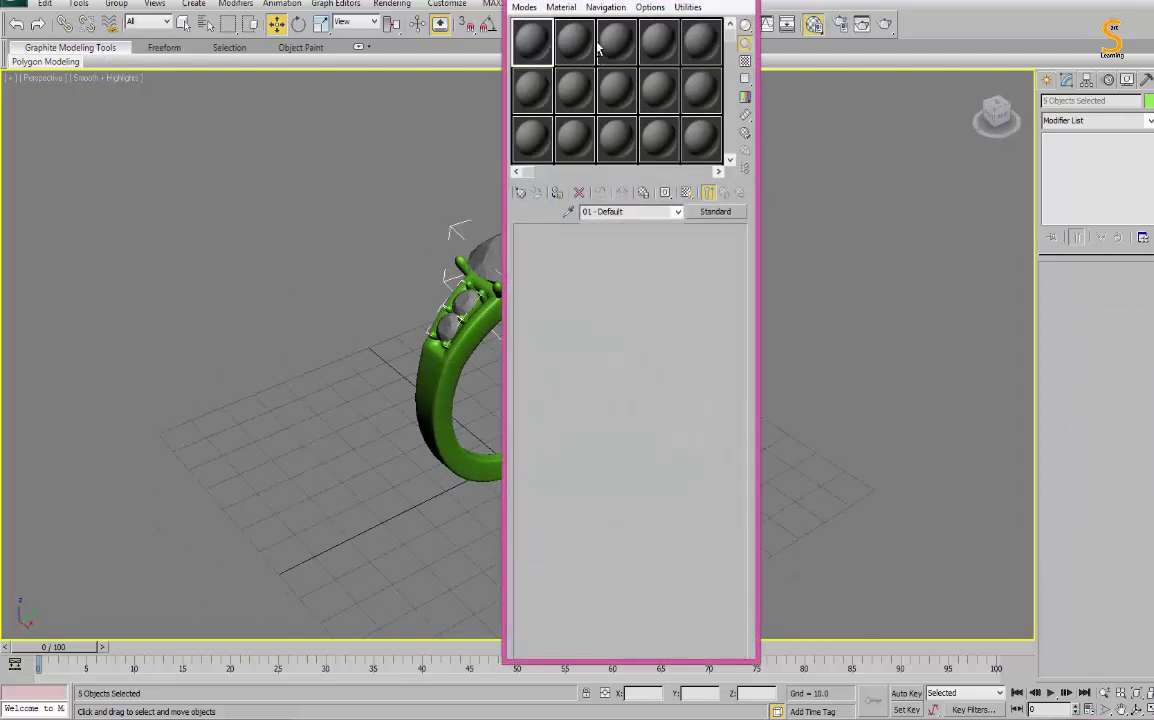
{"action": "left_click_drag", "start_coordinate": [545, 8], "coordinate": [755, 55]}
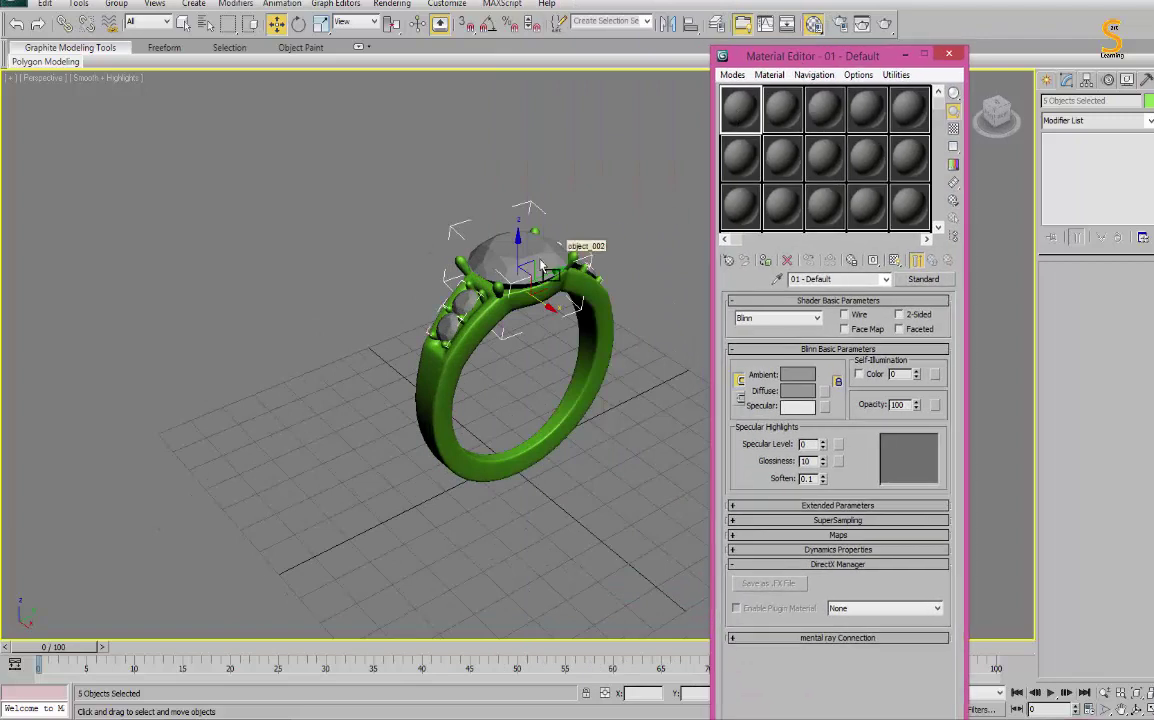
{"action": "left_click_drag", "start_coordinate": [597, 245], "coordinate": [502, 243]}
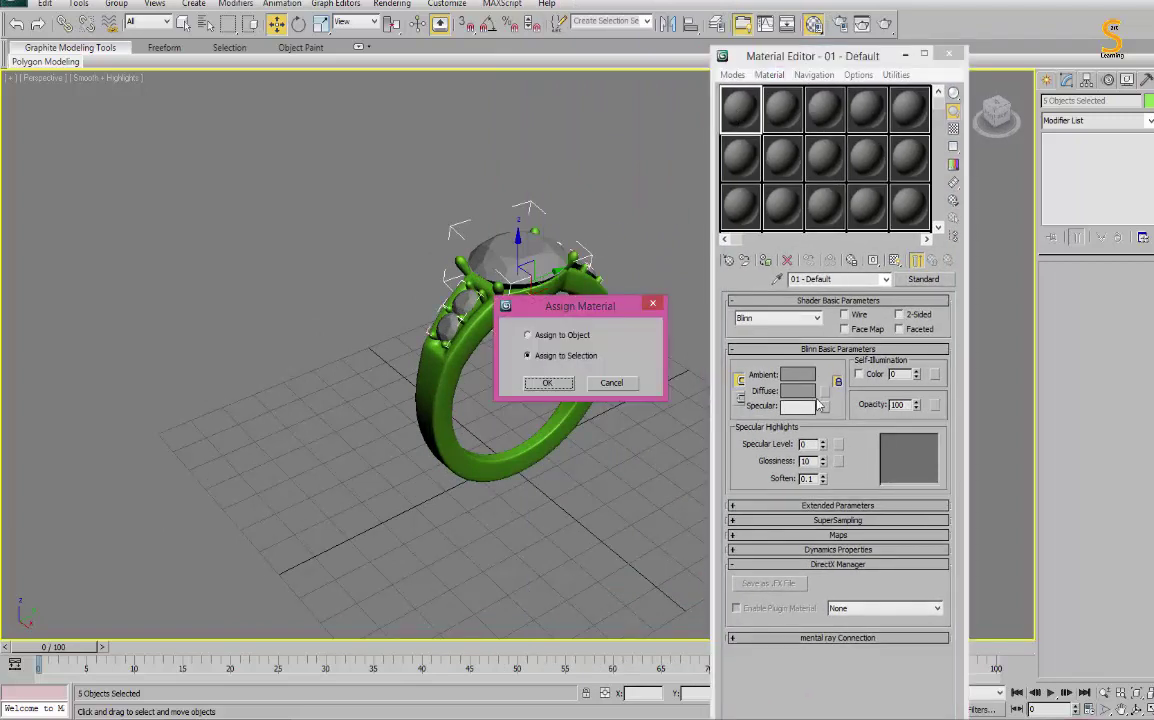
{"action": "left_click", "coordinate": [550, 382]}
{"action": "middle_click_drag", "start_coordinate": [550, 382], "coordinate": [524, 245], "text": "alt"}
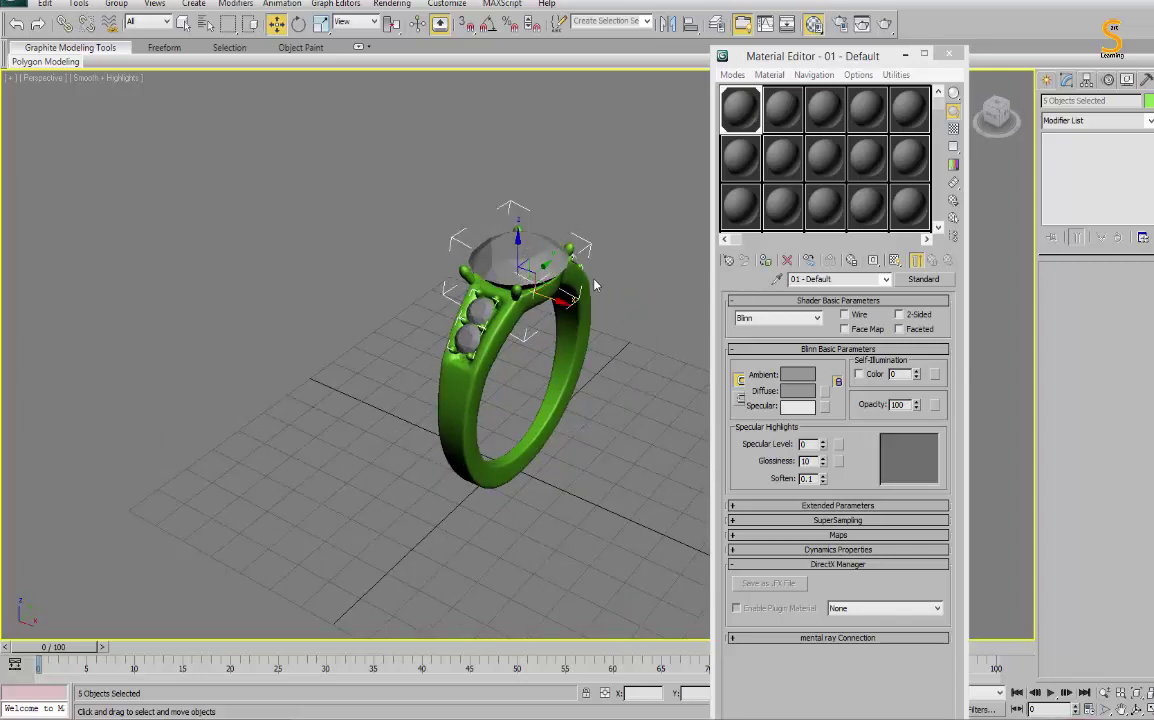
Group the stone and prongs under the name 'diamond'.
{"action": "left_click", "coordinate": [116, 3]}
{"action": "left_click", "coordinate": [132, 17]}
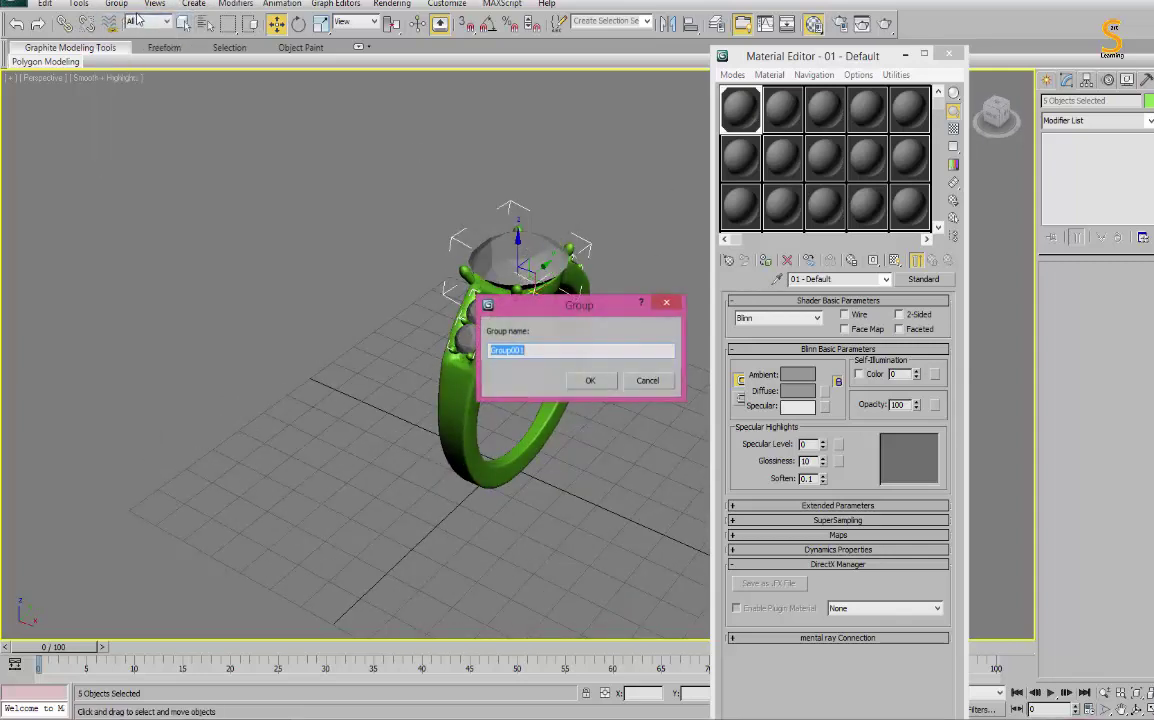
{"action": "type", "text": "diamond"}
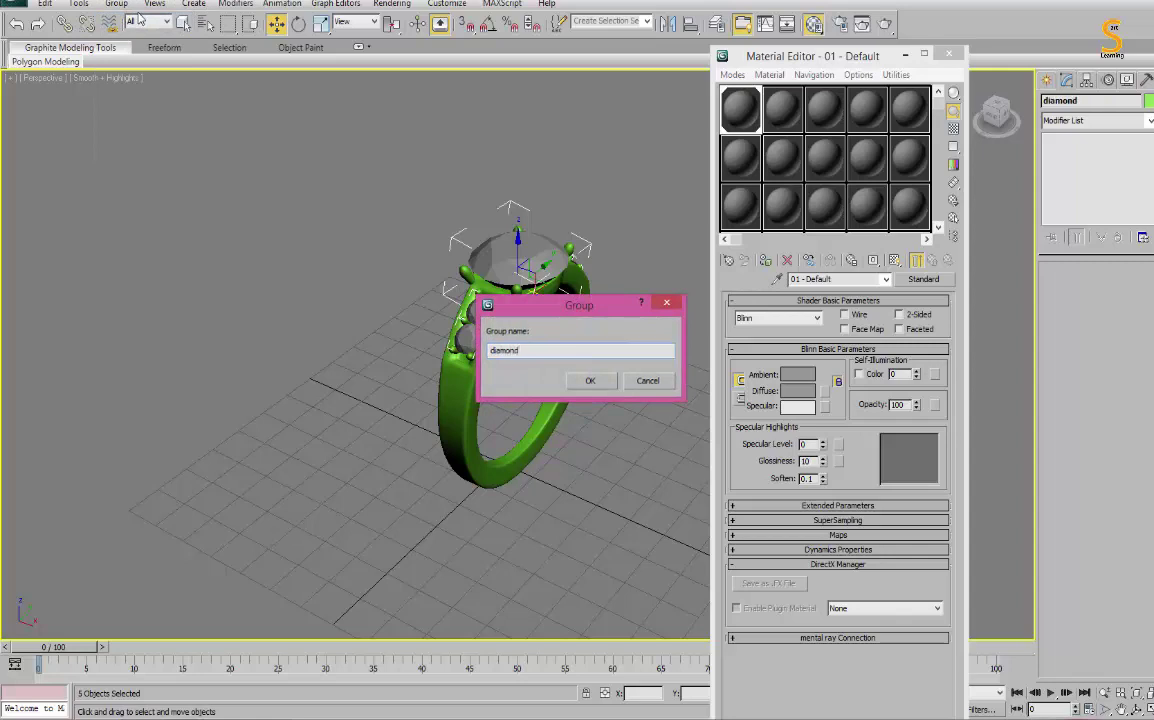
{"action": "key", "text": "Return"}
Select the ring band and go down to its Editable Poly level.
{"action": "left_click", "coordinate": [461, 347]}
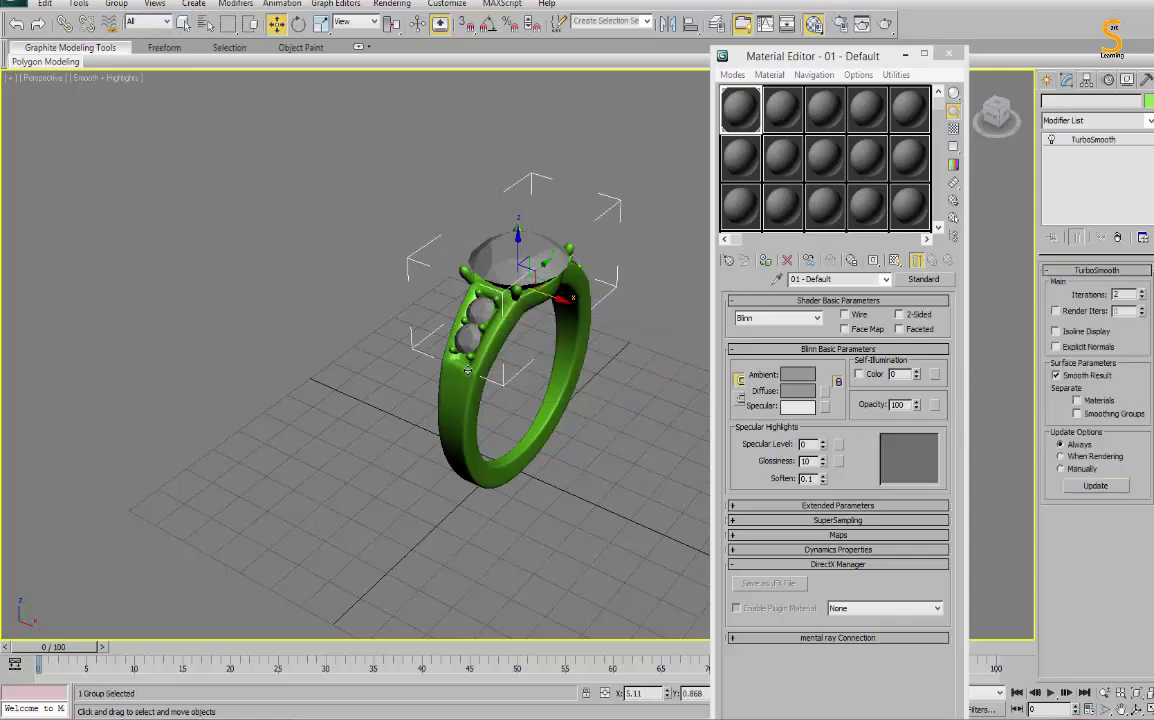
{"action": "middle_click_drag", "start_coordinate": [590, 255], "coordinate": [563, 347], "text": "alt"}
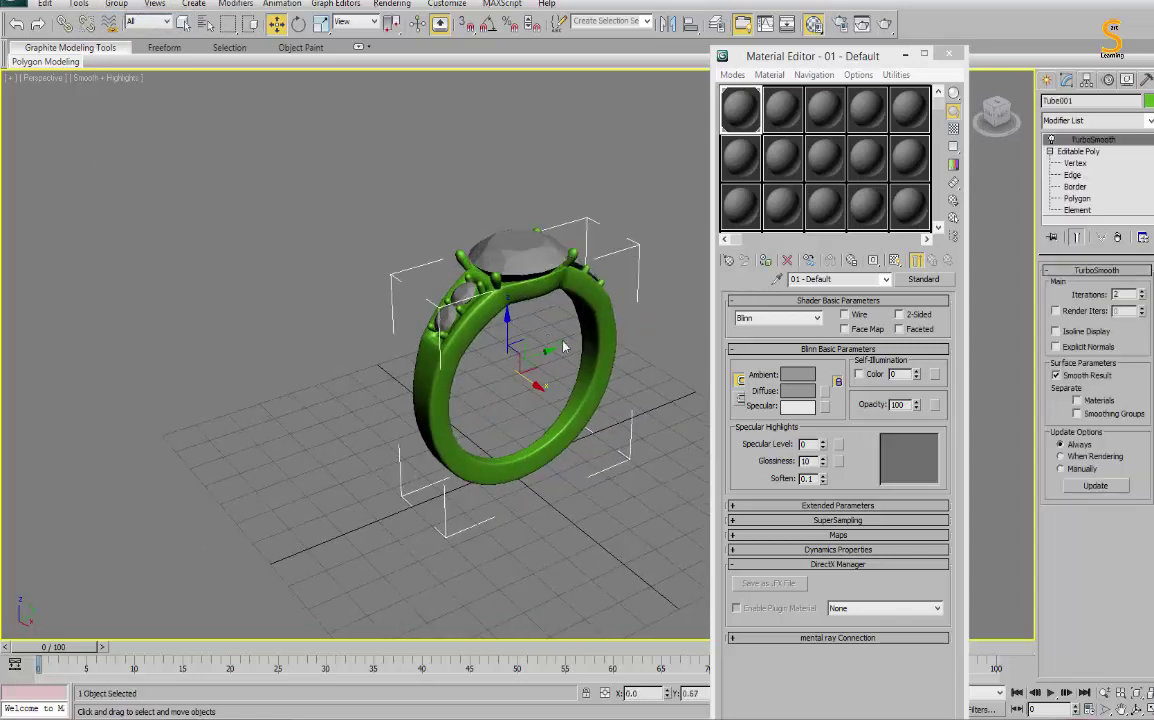
{"action": "left_click", "coordinate": [1080, 151]}
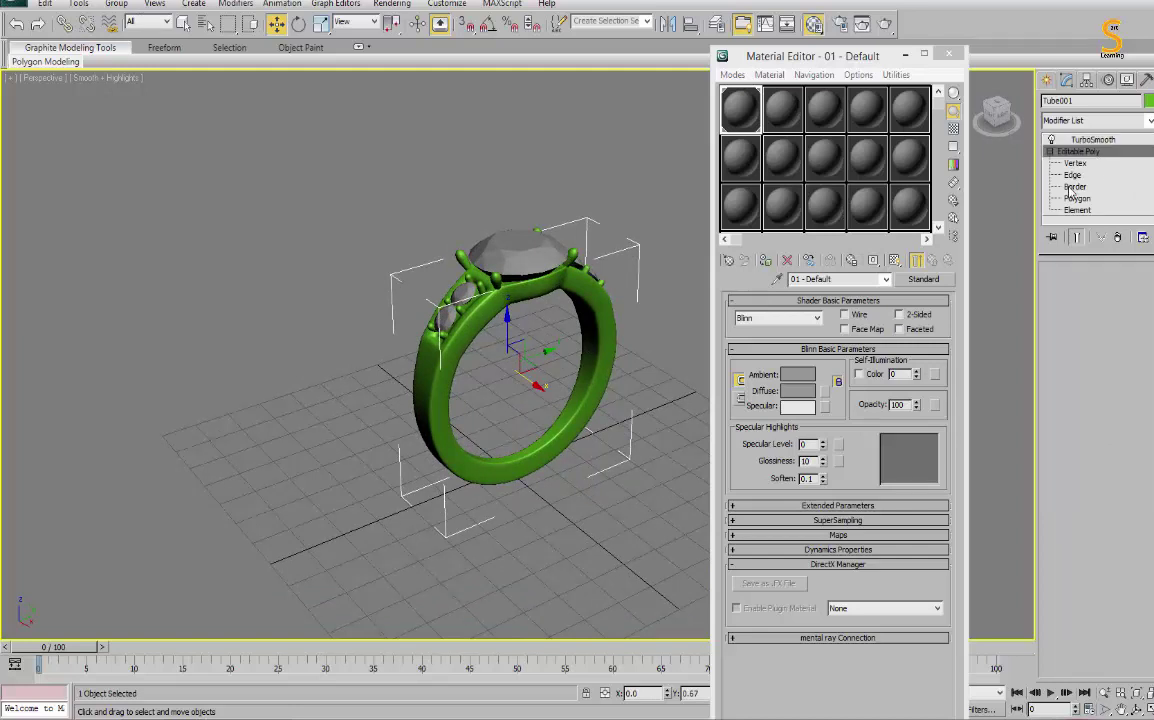
{"action": "right_click", "coordinate": [583, 342]}
{"action": "left_click", "coordinate": [455, 340]}
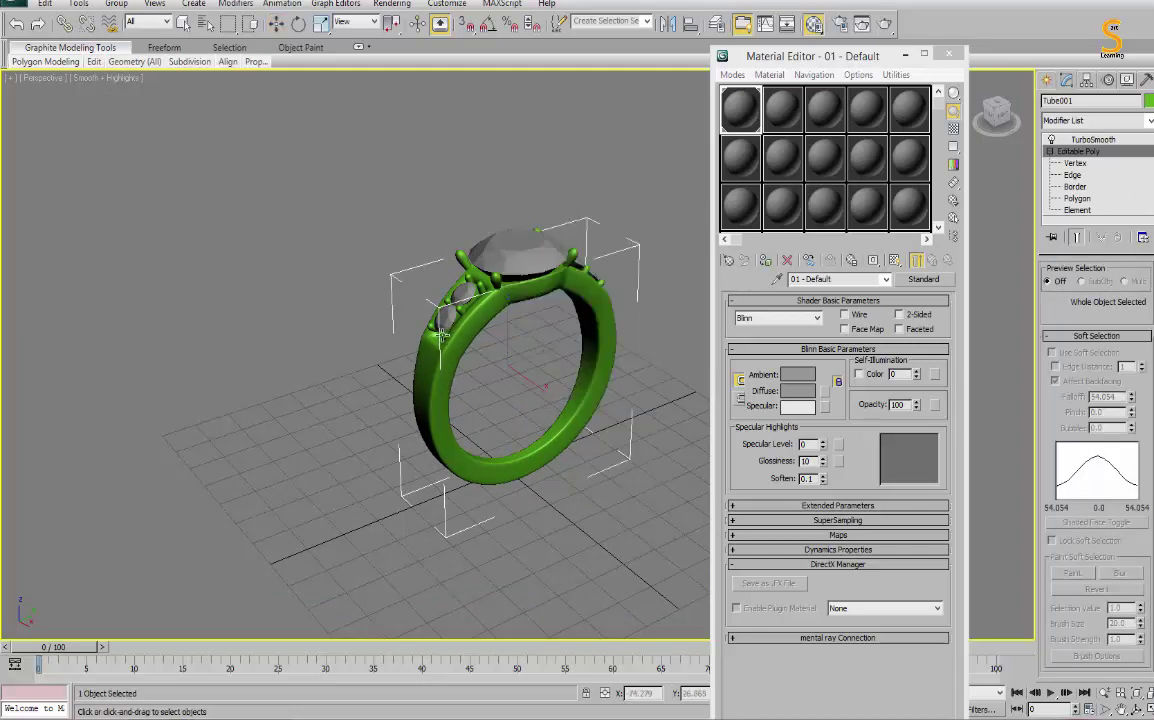
{"action": "scroll", "coordinate": [489, 403], "scroll_direction": "up", "scroll_amount": 2}
{"action": "scroll", "coordinate": [489, 403], "scroll_direction": "up", "scroll_amount": 3}
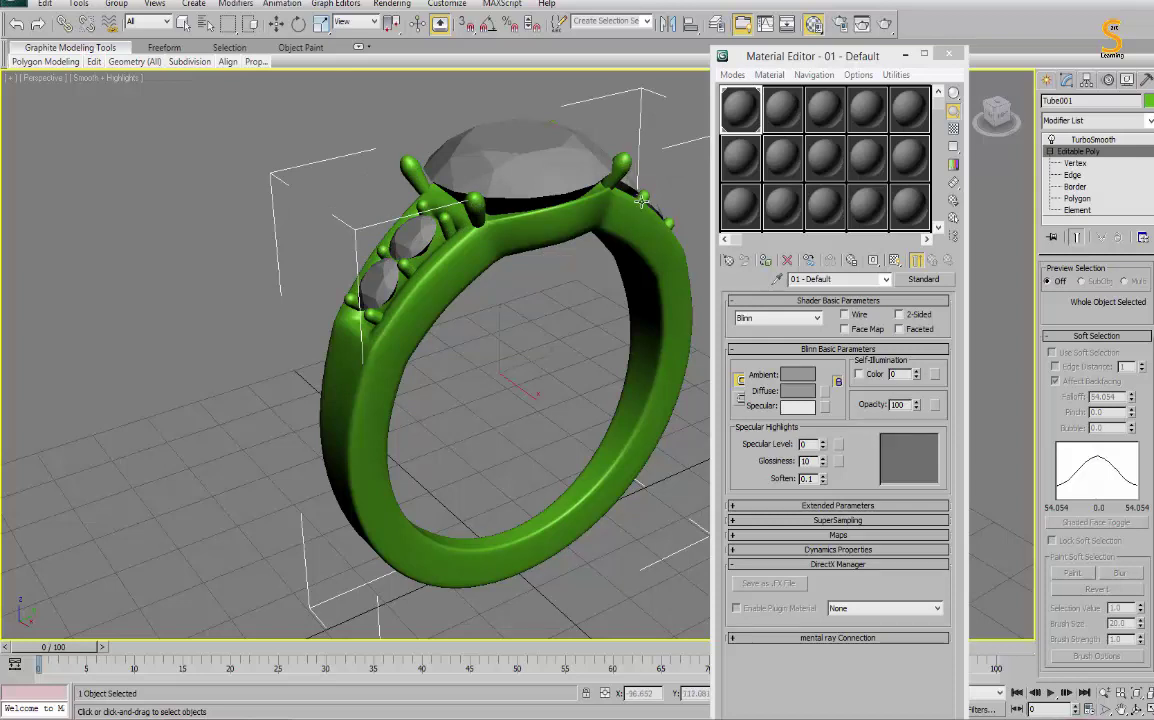
{"action": "mouse_move", "coordinate": [648, 317]}
{"action": "middle_mouse_down", "text": "alt"}
{"action": "mouse_move", "coordinate": [471, 327]}
{"action": "mouse_move", "coordinate": [603, 235]}
{"action": "middle_mouse_up", "text": "alt"}
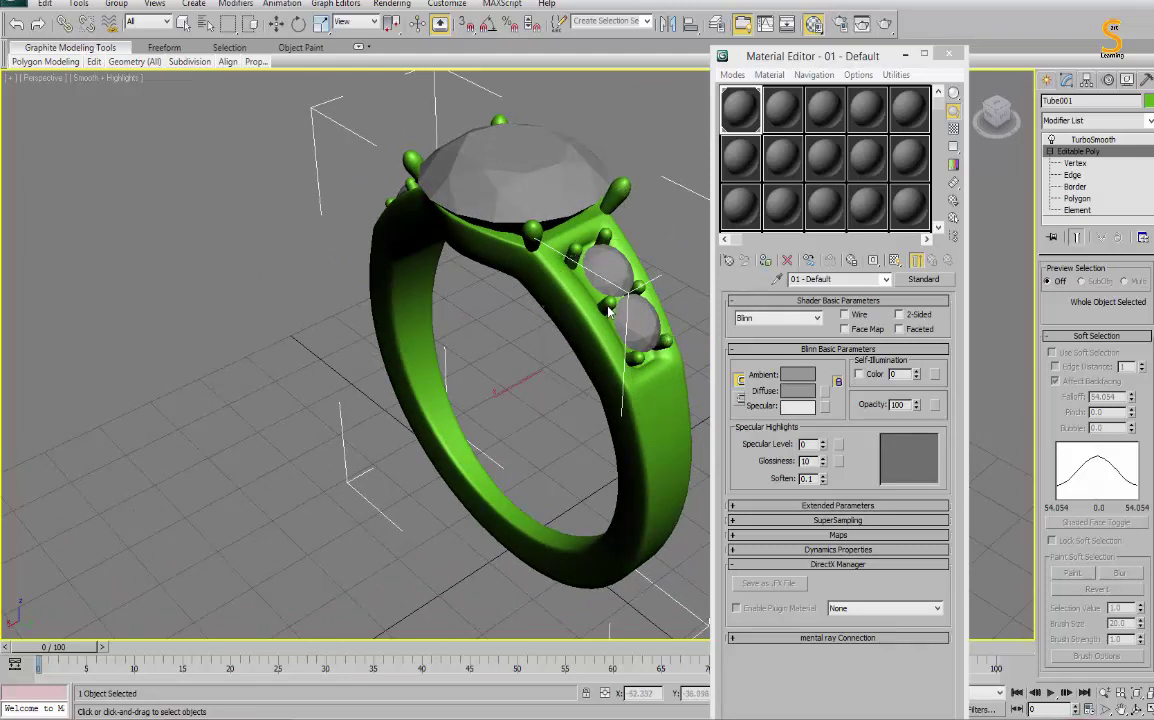
{"action": "key", "text": "w"}
{"action": "mouse_move", "coordinate": [508, 386]}
{"action": "middle_mouse_down", "text": "alt"}
{"action": "mouse_move", "coordinate": [466, 403]}
{"action": "mouse_move", "coordinate": [541, 367]}
{"action": "middle_mouse_up", "text": "alt"}
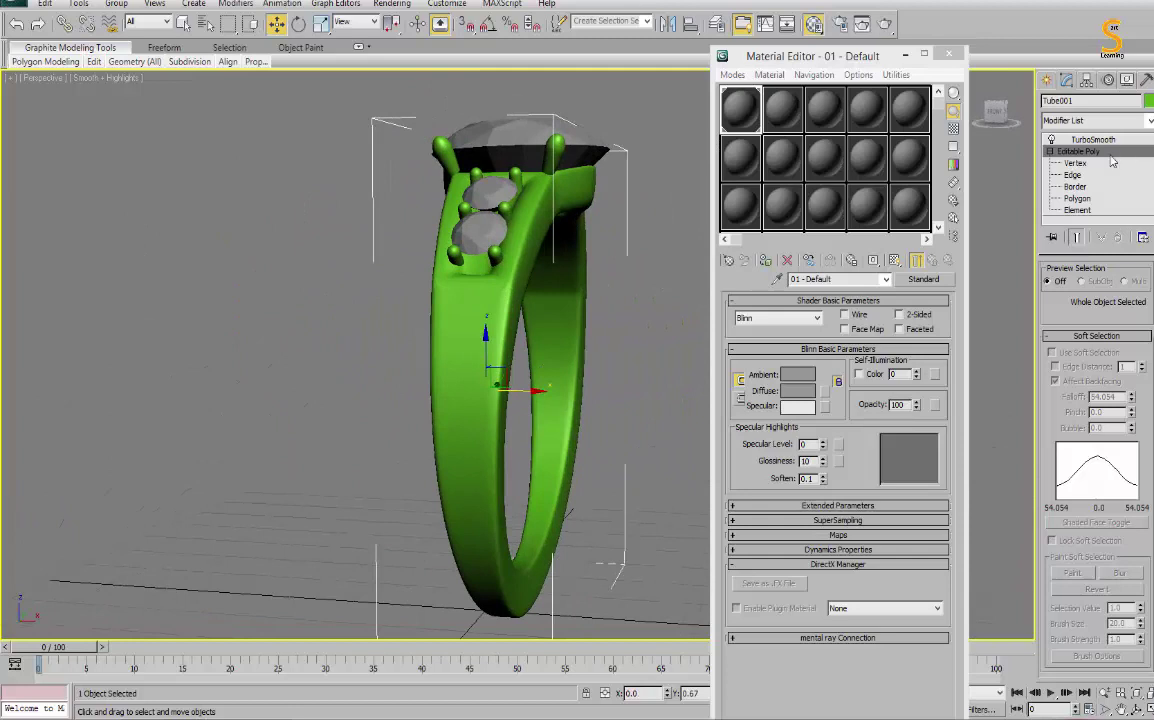
In Element mode, move the right front prong in Local coordinates, then select the left one.
{"action": "left_click", "coordinate": [1082, 211]}
{"action": "left_click", "coordinate": [449, 158]}
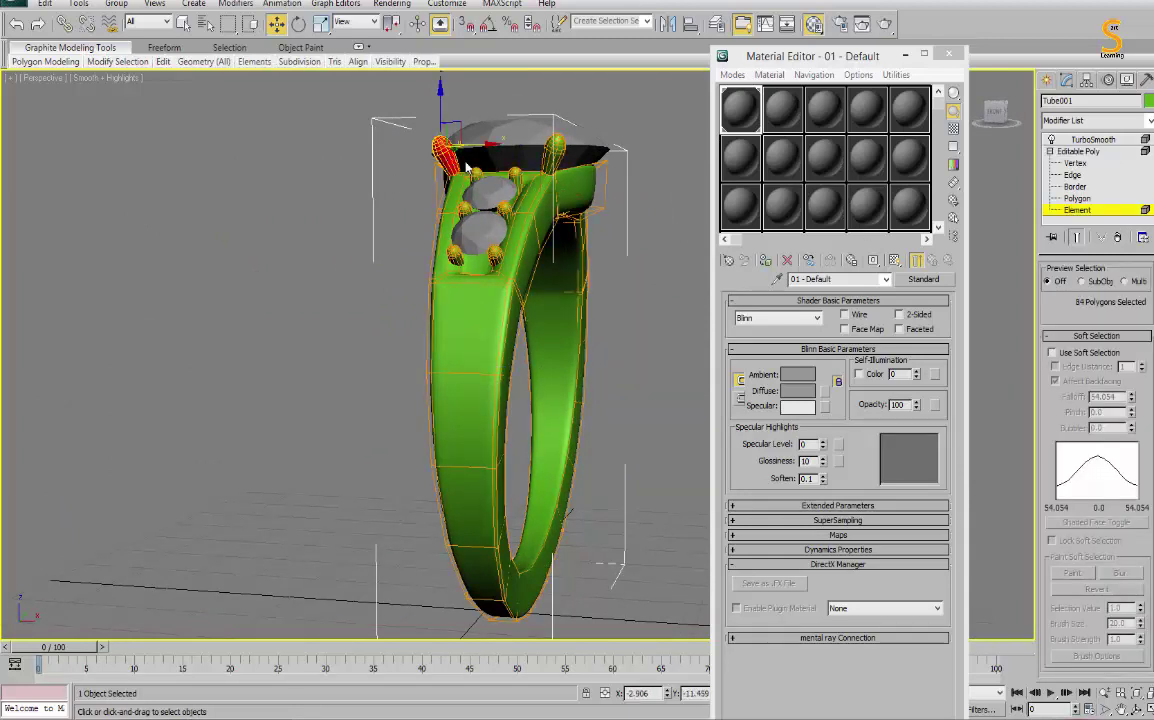
{"action": "middle_click_drag", "start_coordinate": [422, 150], "coordinate": [410, 104], "text": "alt"}
{"action": "left_click", "coordinate": [343, 22]}
{"action": "left_click", "coordinate": [330, 77]}
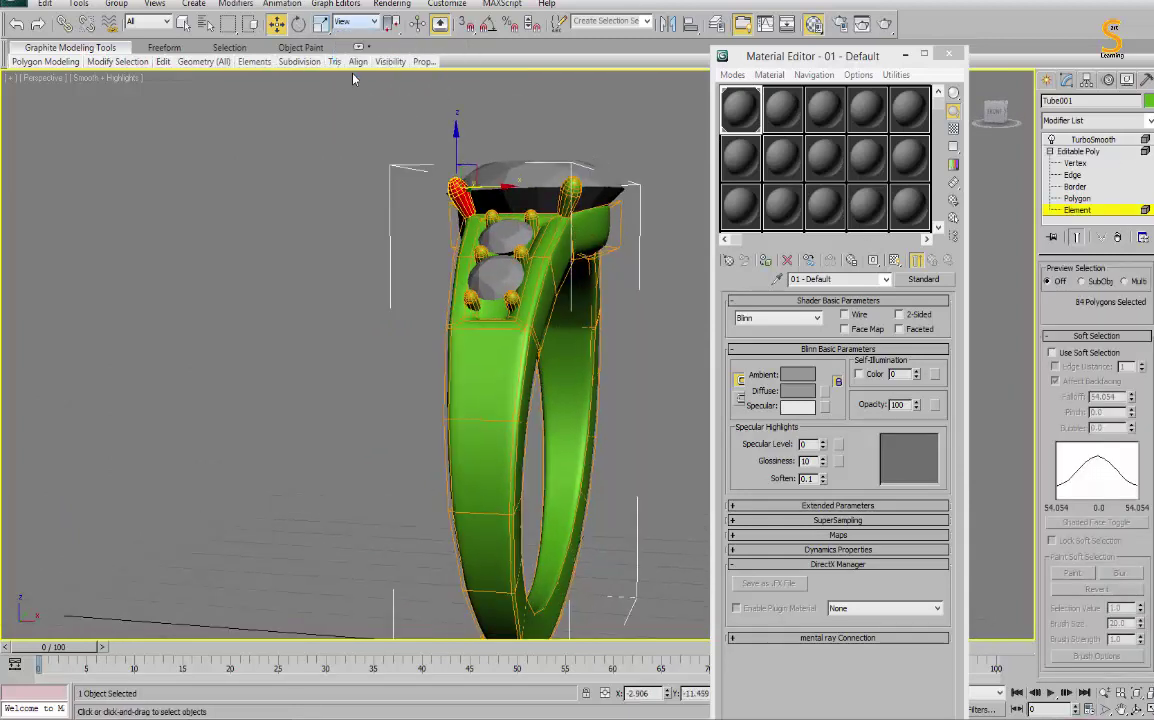
{"action": "left_click_drag", "start_coordinate": [434, 150], "coordinate": [581, 207]}
{"action": "middle_click_drag", "start_coordinate": [585, 218], "coordinate": [150, 234], "text": "alt"}
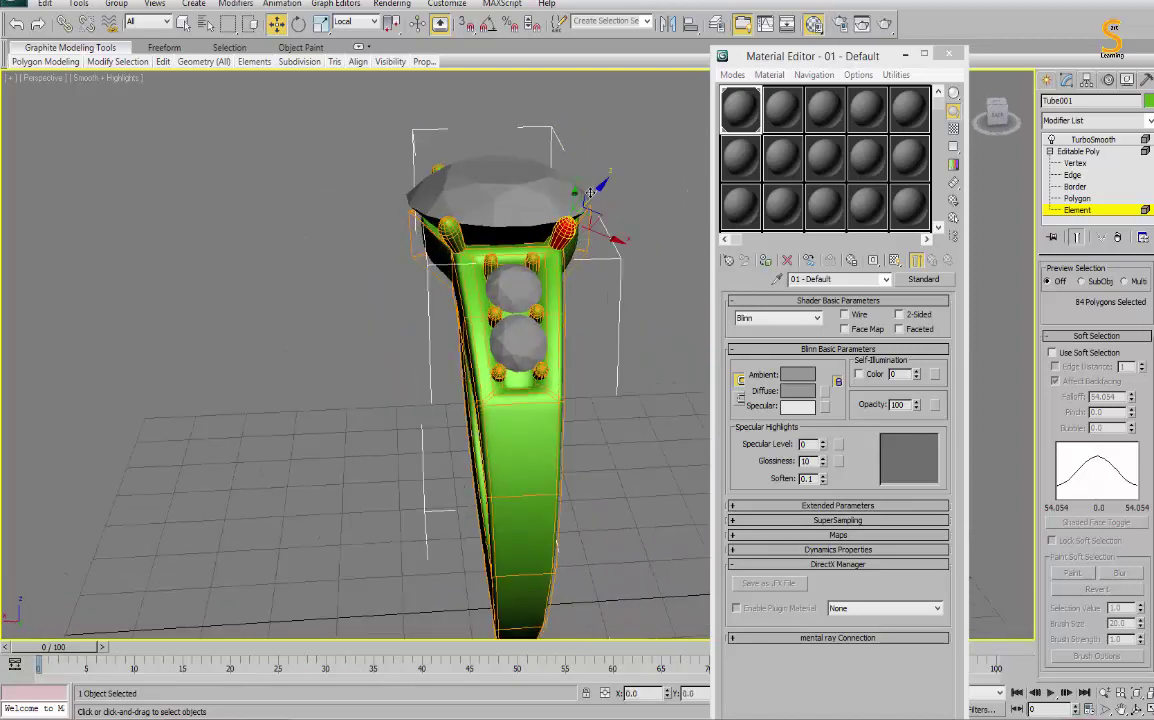
{"action": "left_click", "coordinate": [443, 238]}
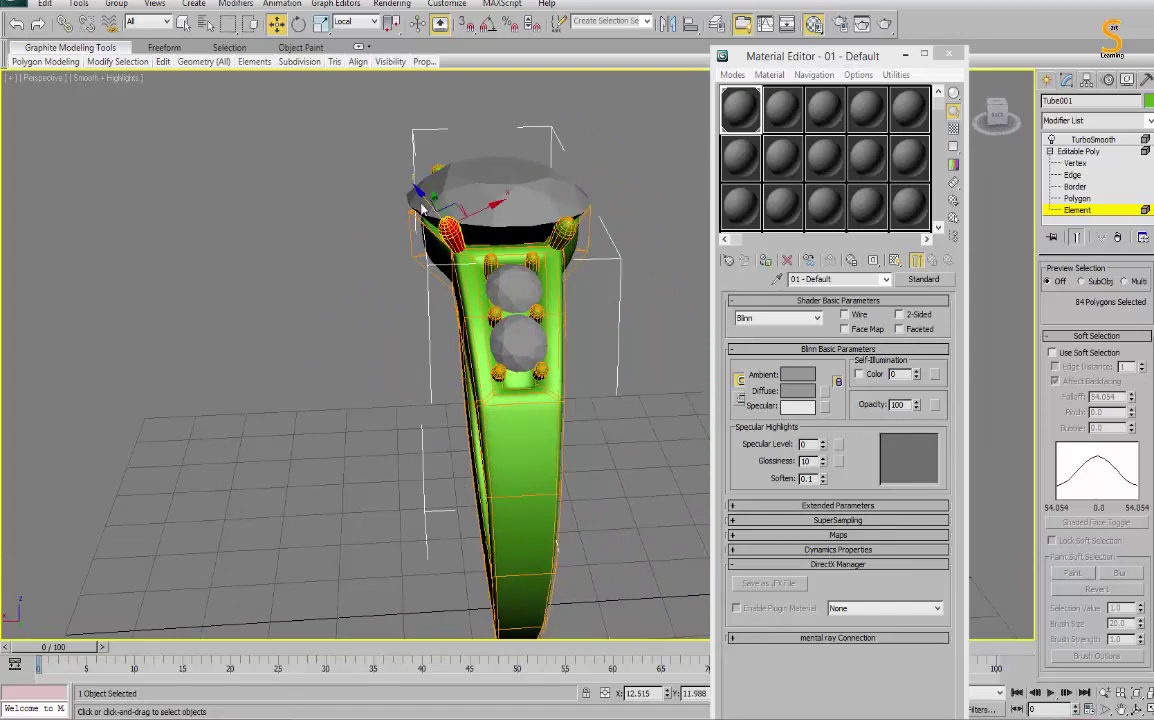
{"action": "middle_click_drag", "start_coordinate": [380, 190], "coordinate": [648, 231], "text": "alt"}
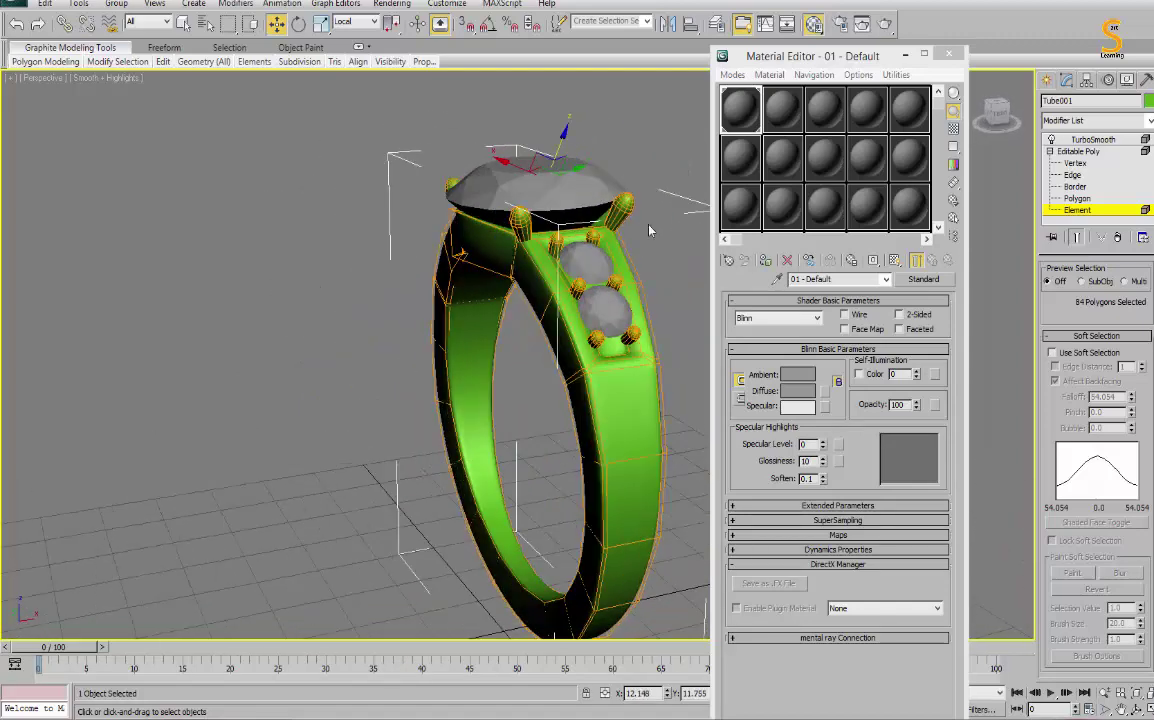
{"action": "left_click", "coordinate": [1093, 139]}
Assign the second material slot to the ring band and make it two-sided.
{"action": "middle_click_drag", "start_coordinate": [284, 398], "coordinate": [420, 390], "text": "alt"}
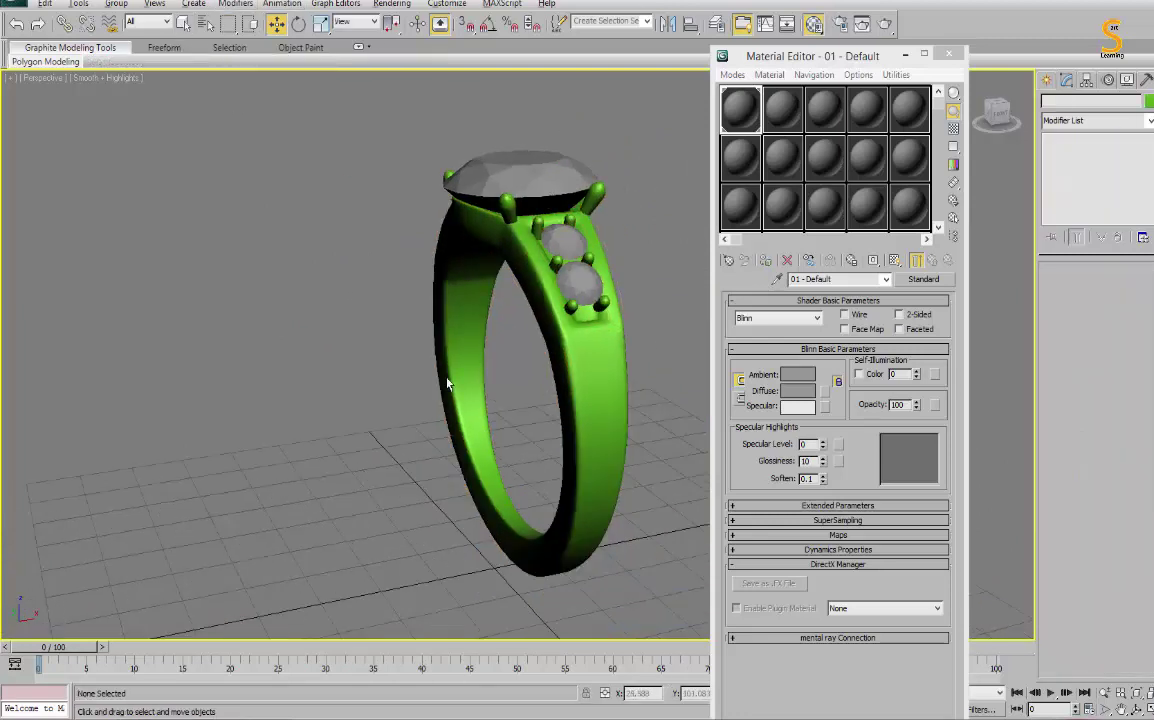
{"action": "left_click", "coordinate": [783, 110]}
{"action": "left_click", "coordinate": [765, 260]}
{"action": "scroll", "coordinate": [590, 362], "scroll_direction": "down", "scroll_amount": 5}
{"action": "middle_click_drag", "start_coordinate": [560, 380], "coordinate": [590, 362], "text": "alt"}
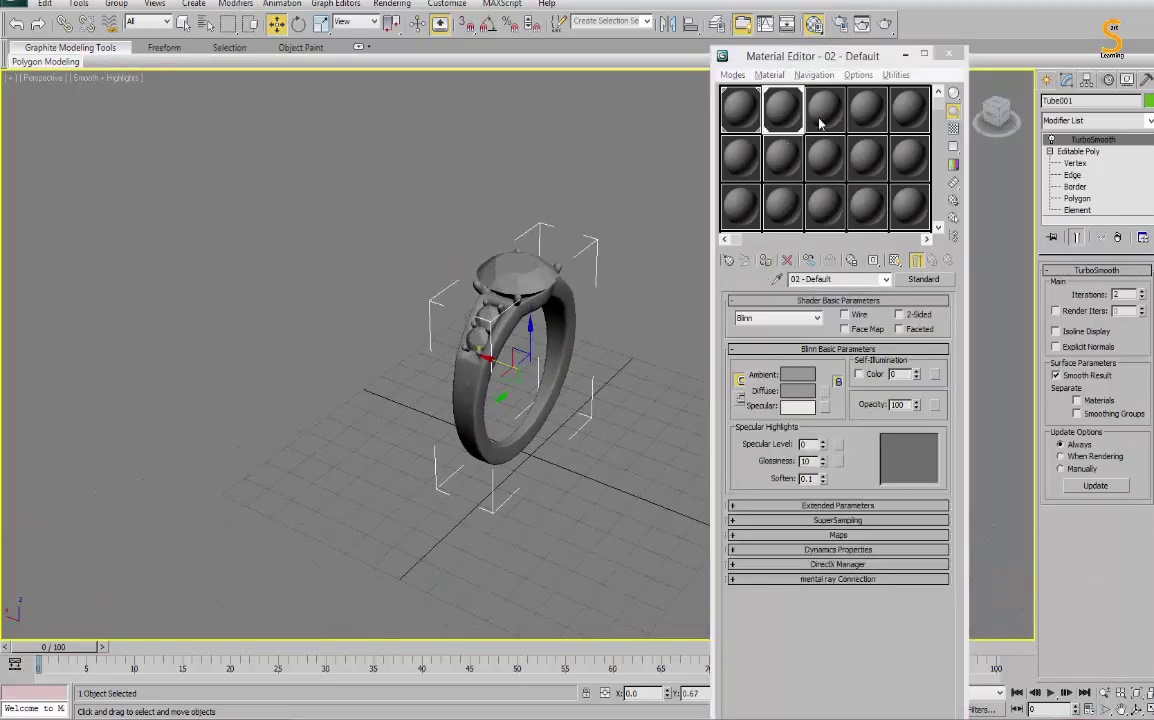
{"action": "left_click", "coordinate": [810, 250]}
{"action": "left_click", "coordinate": [898, 315]}
{"action": "left_click", "coordinate": [731, 103]}
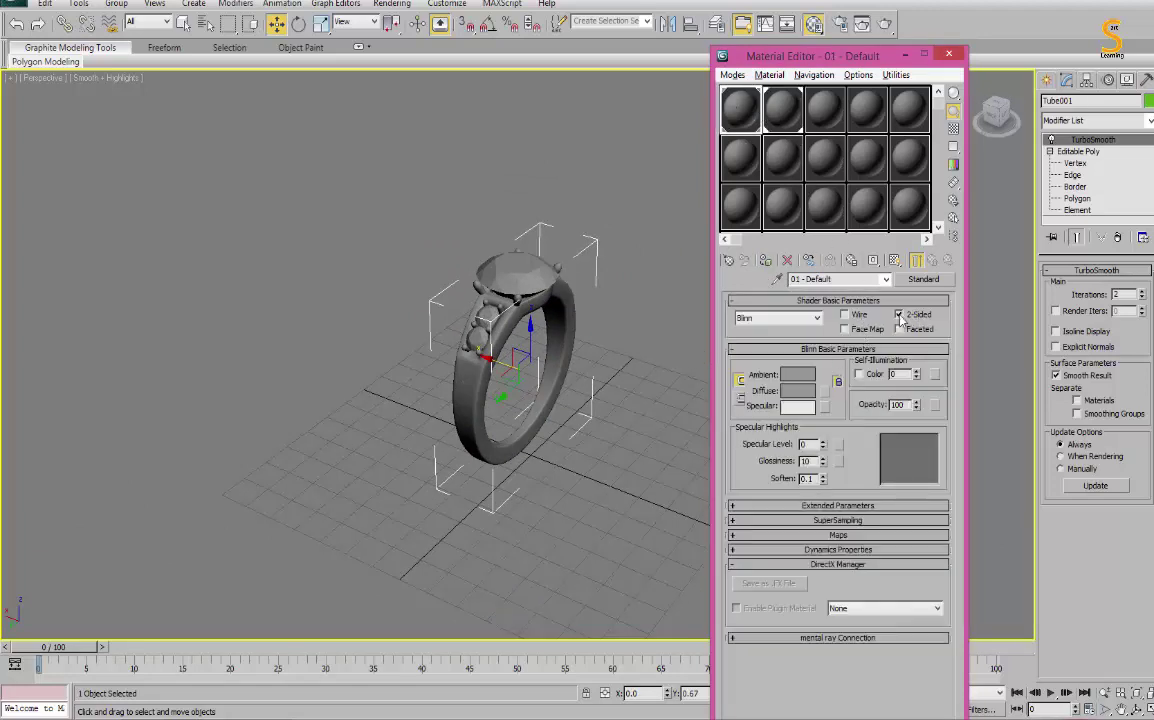
Change the diamond material to Raytrace with light grey 240 transparency.
{"action": "left_click", "coordinate": [508, 272]}
{"action": "middle_click_drag", "start_coordinate": [508, 280], "coordinate": [562, 308], "text": "alt"}
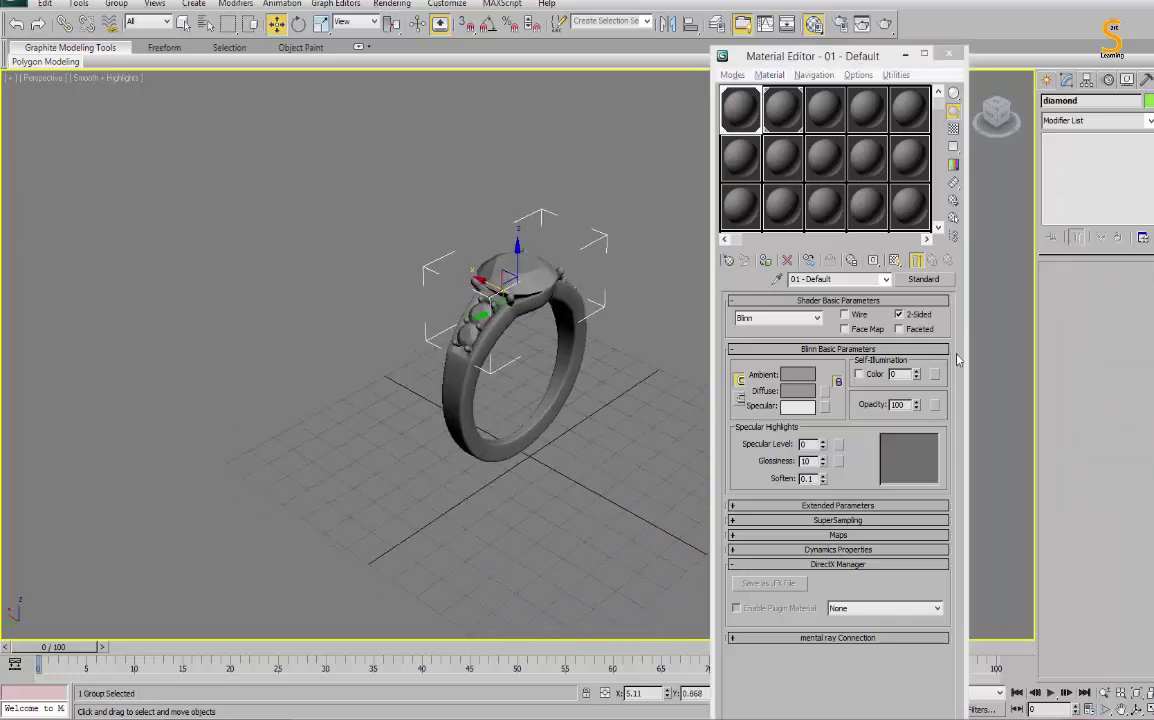
{"action": "left_click", "coordinate": [925, 280]}
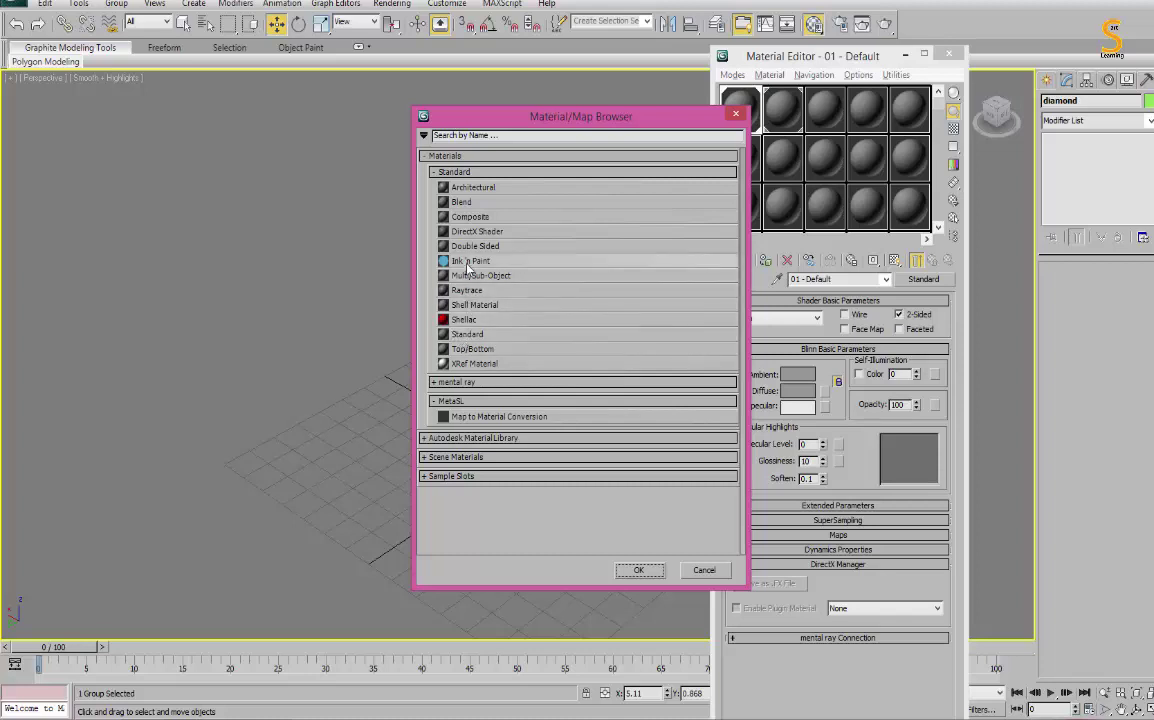
{"action": "double_click", "coordinate": [475, 231]}
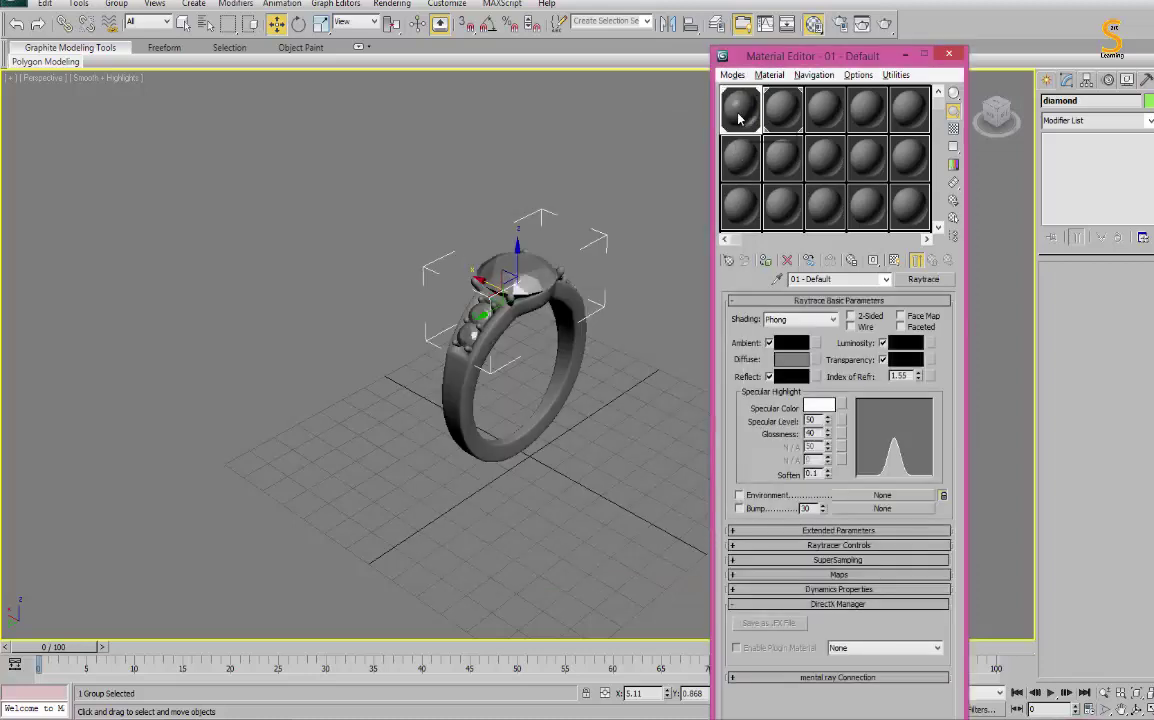
{"action": "left_click", "coordinate": [905, 360]}
{"action": "left_click_drag", "start_coordinate": [399, 108], "coordinate": [405, 171]}
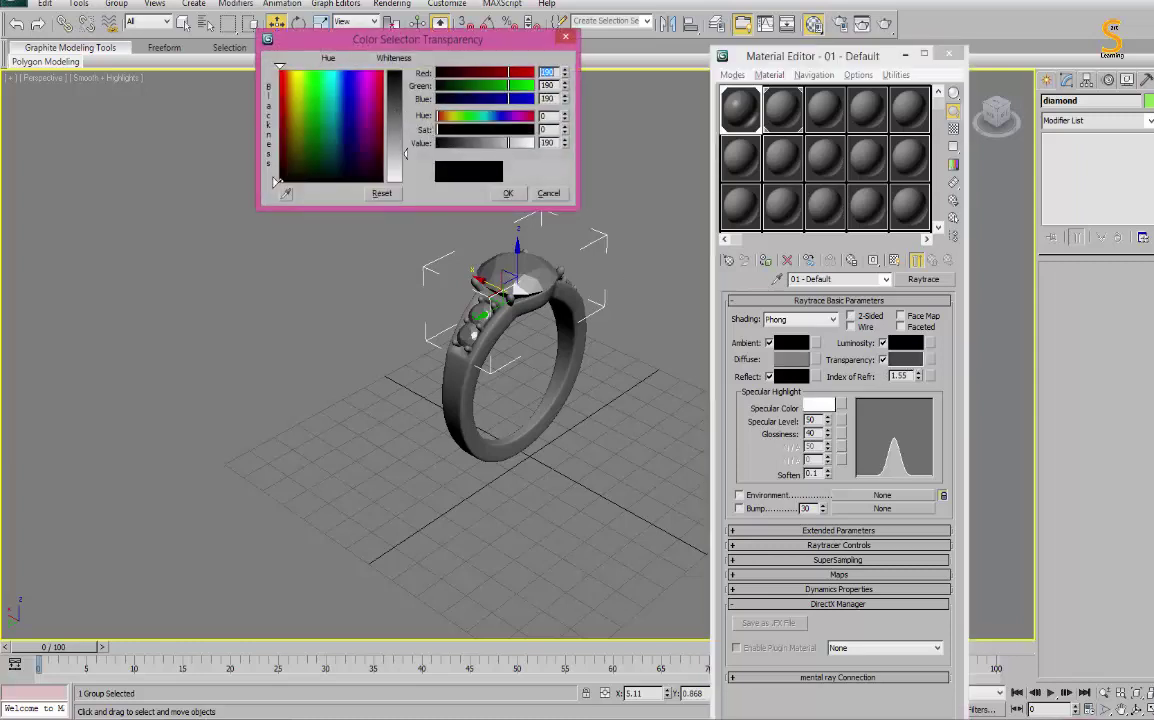
{"action": "left_click", "coordinate": [508, 193]}
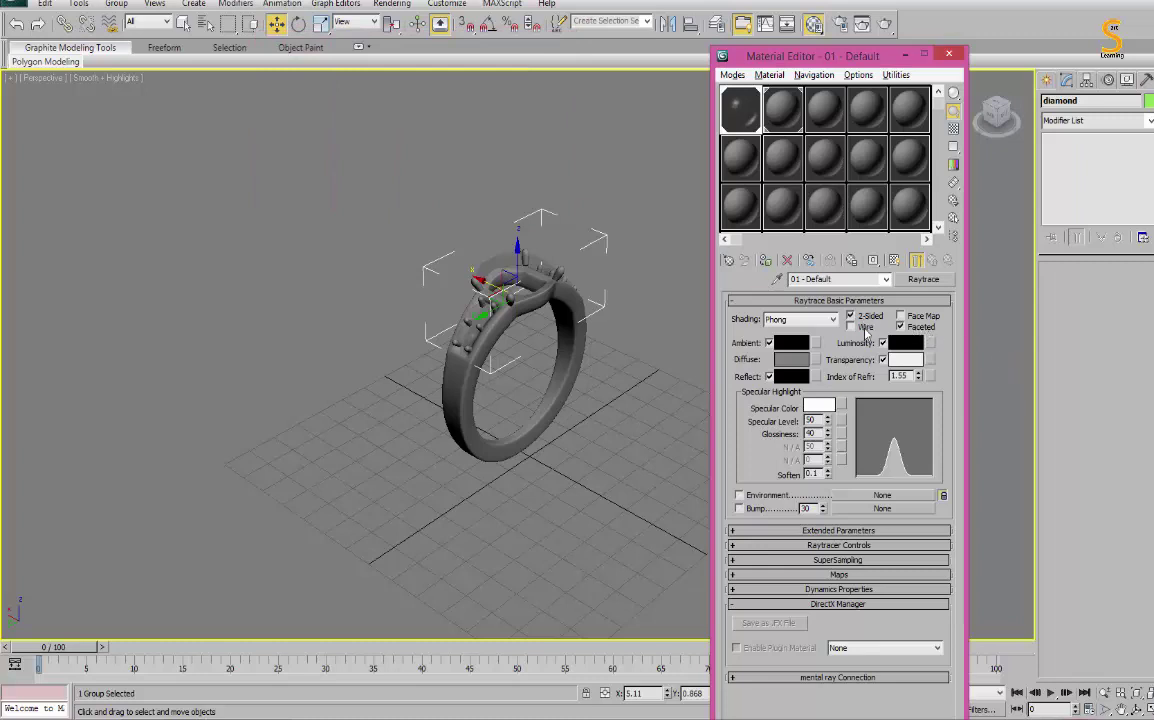
Set the diamond reflection to dark grey 70 and its diffuse colour to black.
{"action": "left_click", "coordinate": [790, 376]}
{"action": "left_click_drag", "start_coordinate": [399, 72], "coordinate": [415, 108]}
{"action": "left_click", "coordinate": [508, 193]}
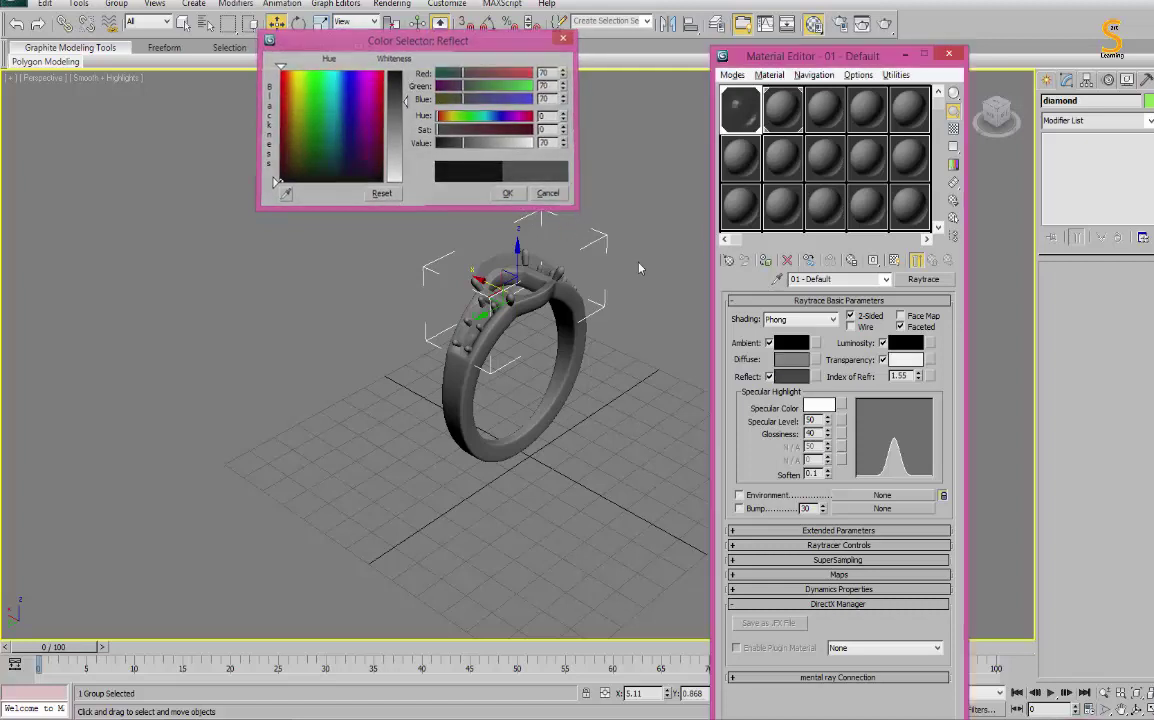
{"action": "left_click", "coordinate": [790, 359]}
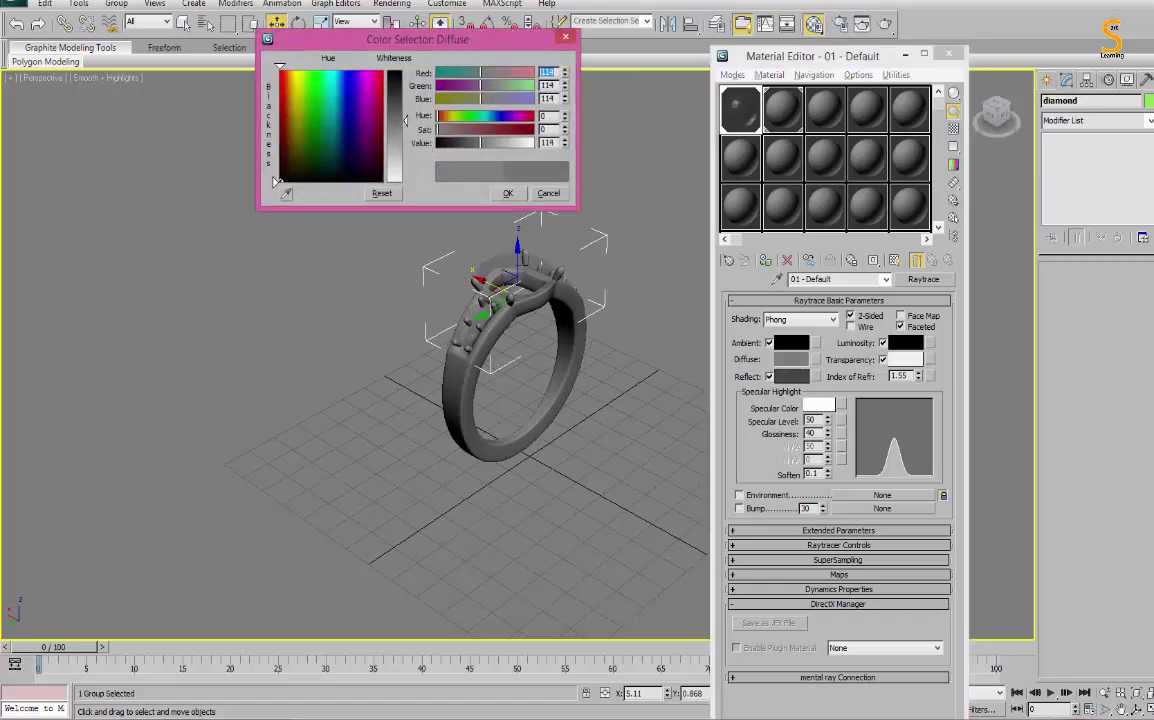
{"action": "left_click_drag", "start_coordinate": [485, 143], "coordinate": [437, 143]}
{"action": "left_click", "coordinate": [508, 193]}
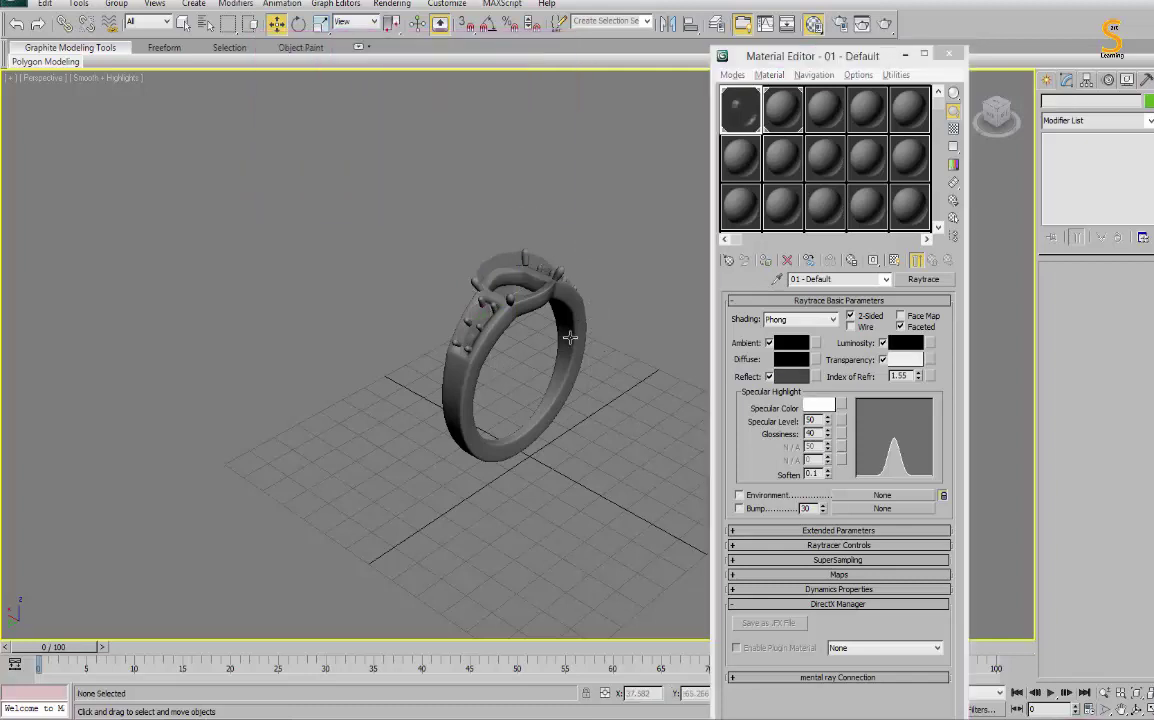
{"action": "left_click", "coordinate": [572, 334]}
{"action": "left_click", "coordinate": [782, 108]}
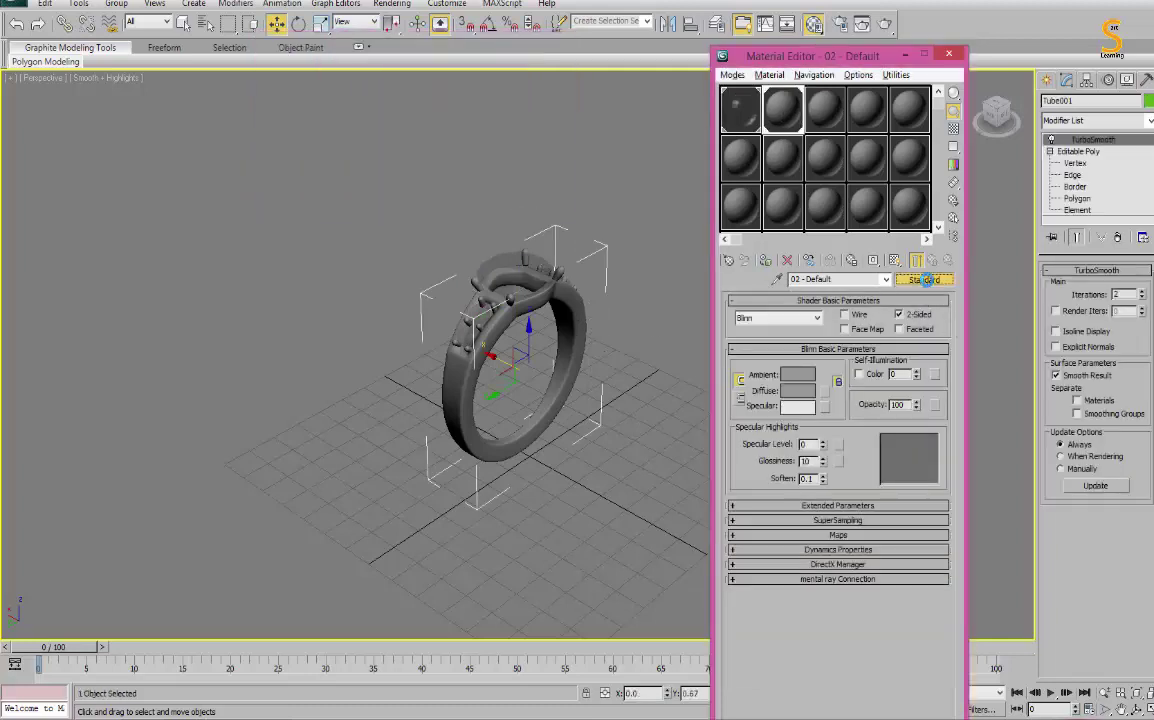
Make the ring material Raytrace with light grey reflect, specular level 107 and black diffuse.
{"action": "left_click", "coordinate": [923, 279]}
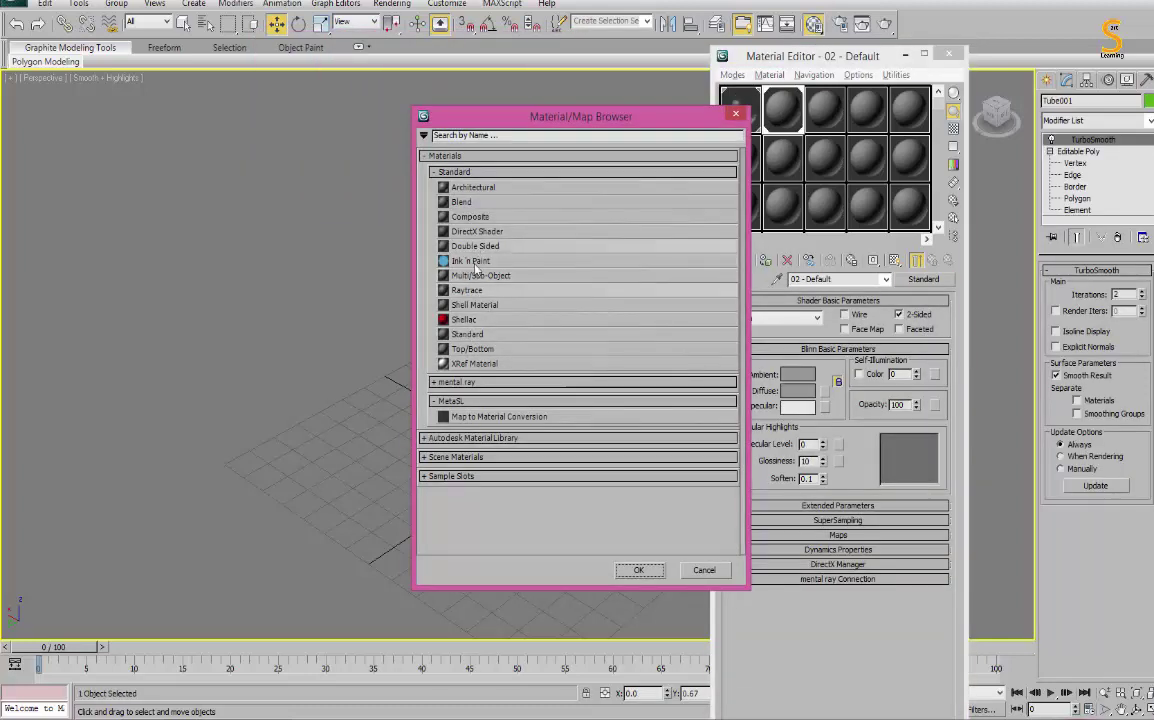
{"action": "double_click", "coordinate": [467, 290]}
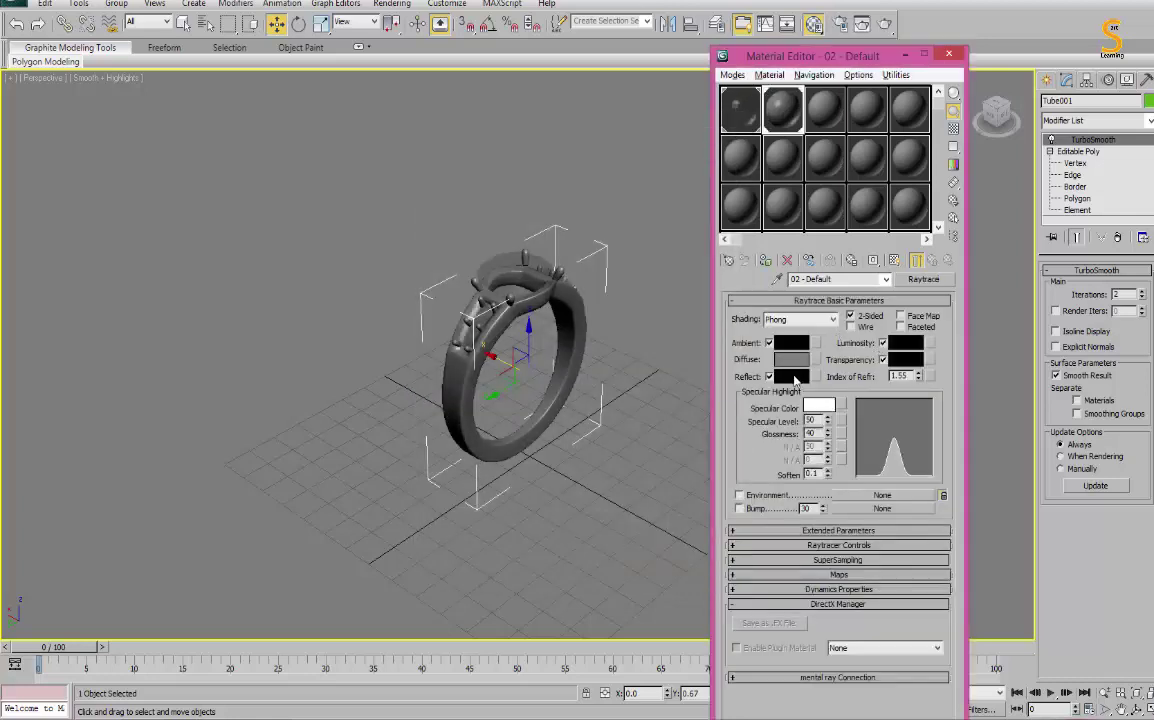
{"action": "left_click", "coordinate": [791, 376]}
{"action": "left_click_drag", "start_coordinate": [437, 143], "coordinate": [531, 143]}
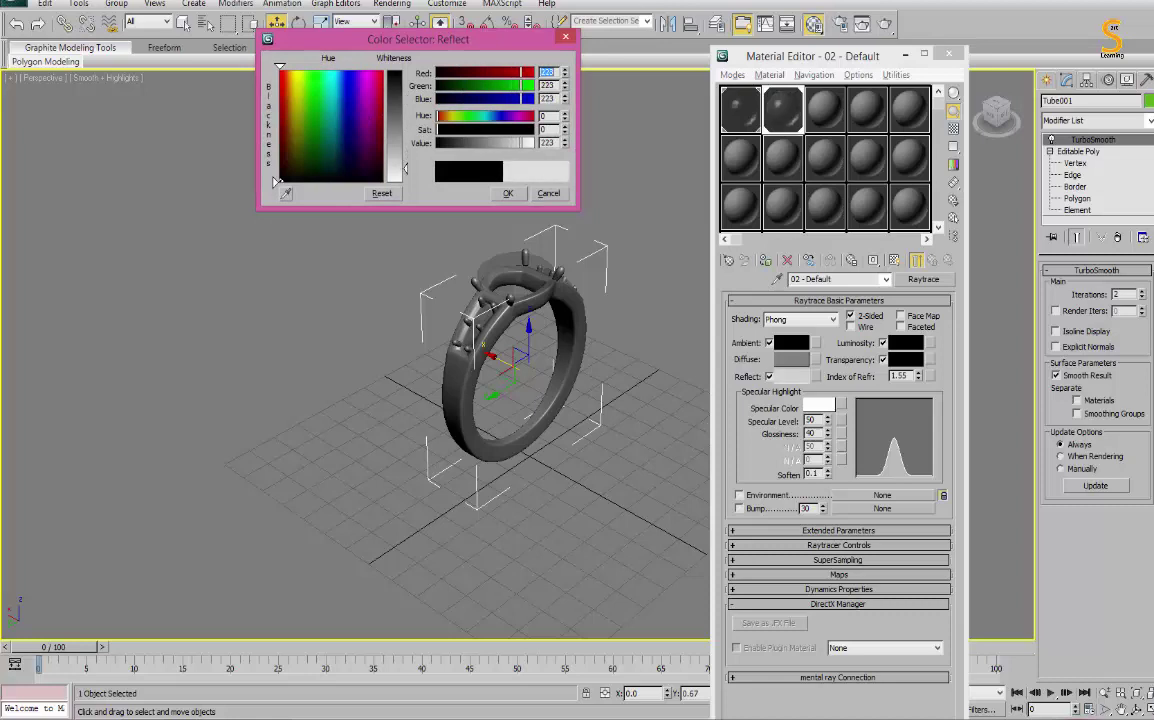
{"action": "left_click", "coordinate": [505, 196]}
{"action": "left_click_drag", "start_coordinate": [828, 424], "coordinate": [828, 380]}
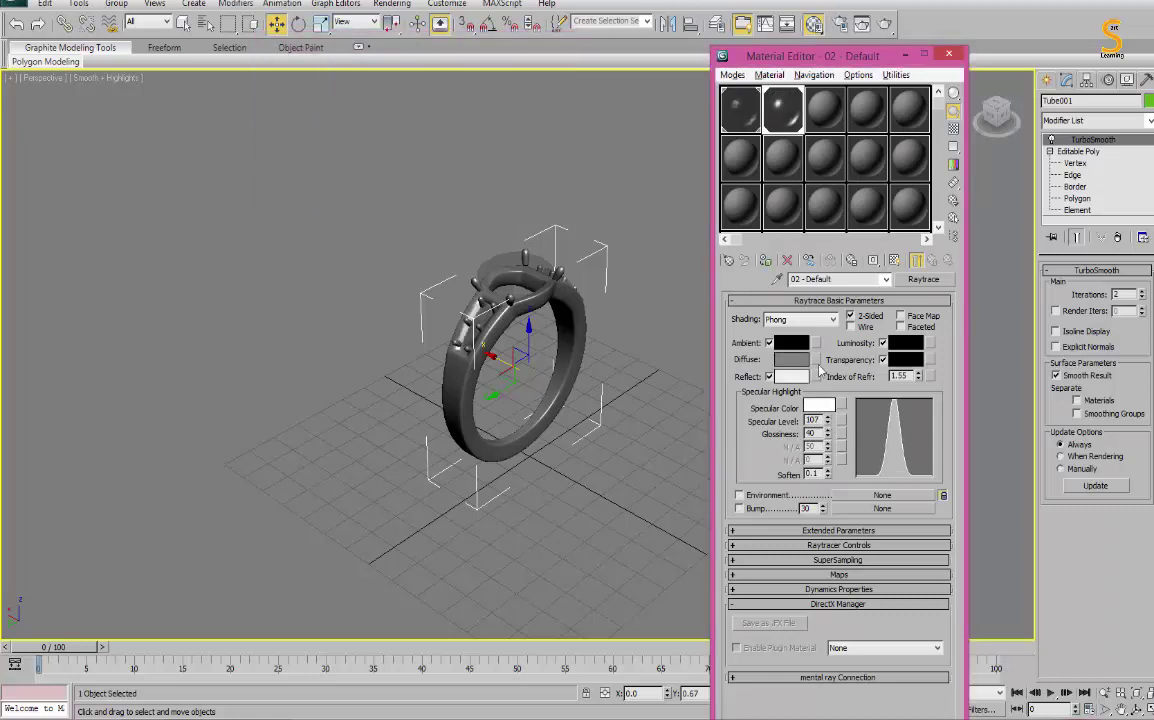
{"action": "left_click", "coordinate": [791, 359]}
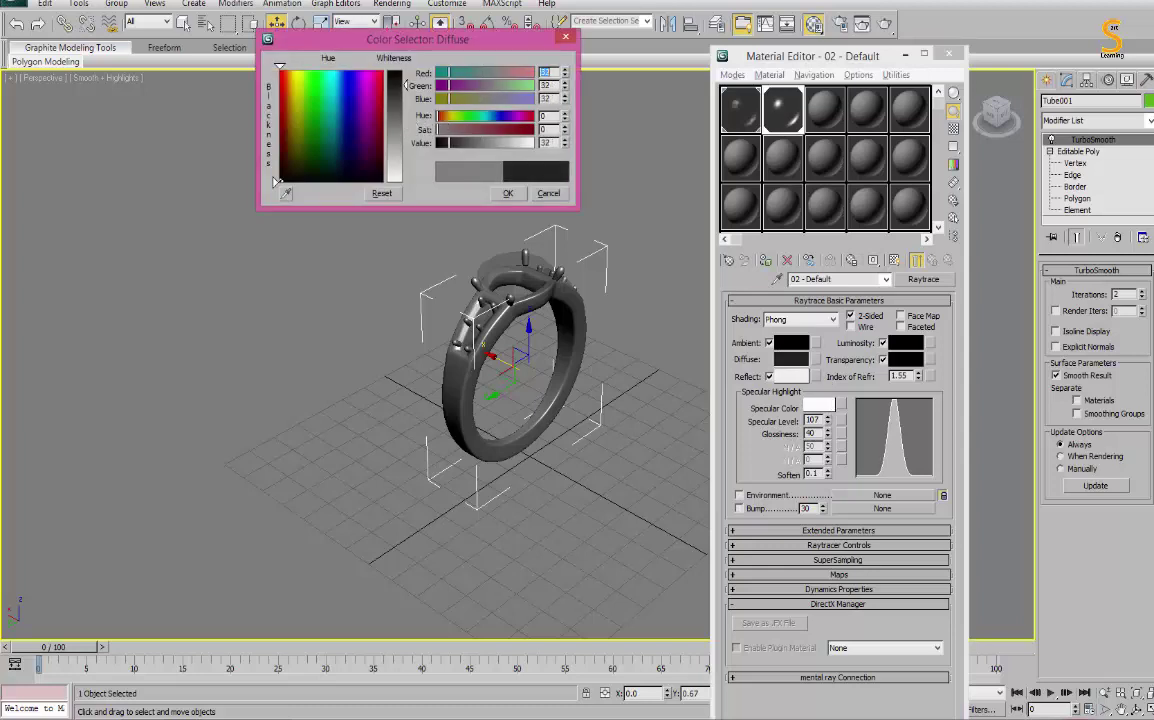
{"action": "left_click_drag", "start_coordinate": [484, 143], "coordinate": [437, 143]}
{"action": "left_click", "coordinate": [508, 193]}
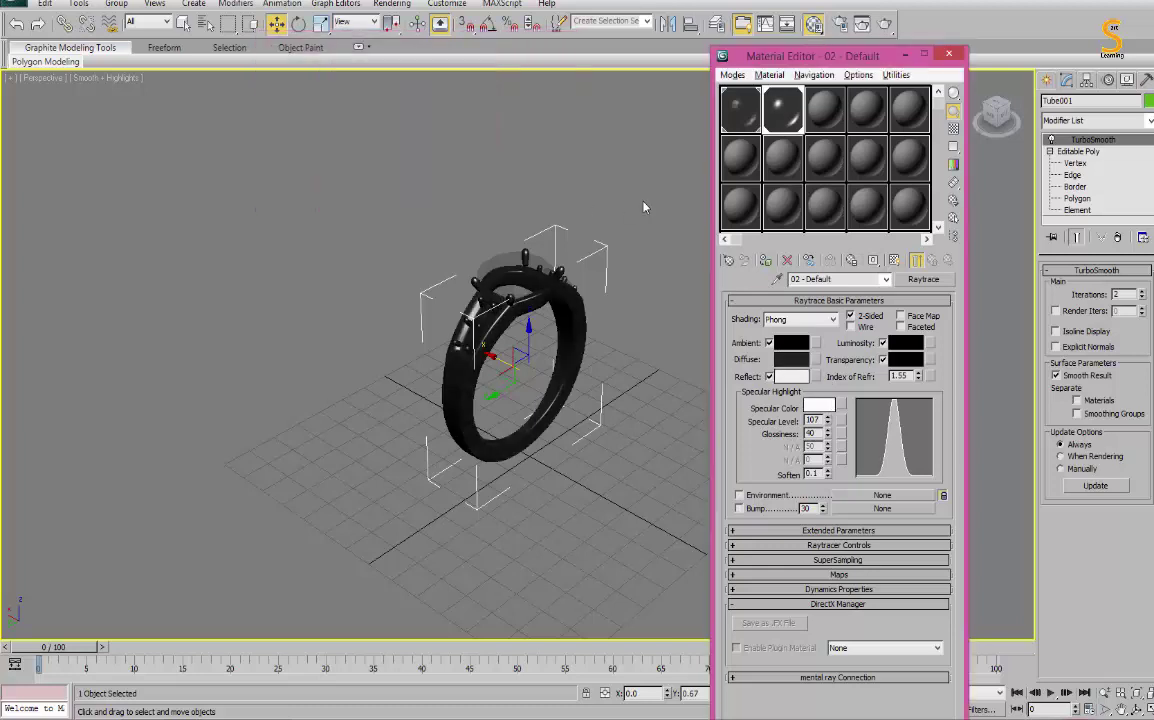
Render a test image of the ring, then close the render and Material Editor.
{"action": "middle_click_drag", "start_coordinate": [530, 222], "coordinate": [543, 350], "text": "alt"}
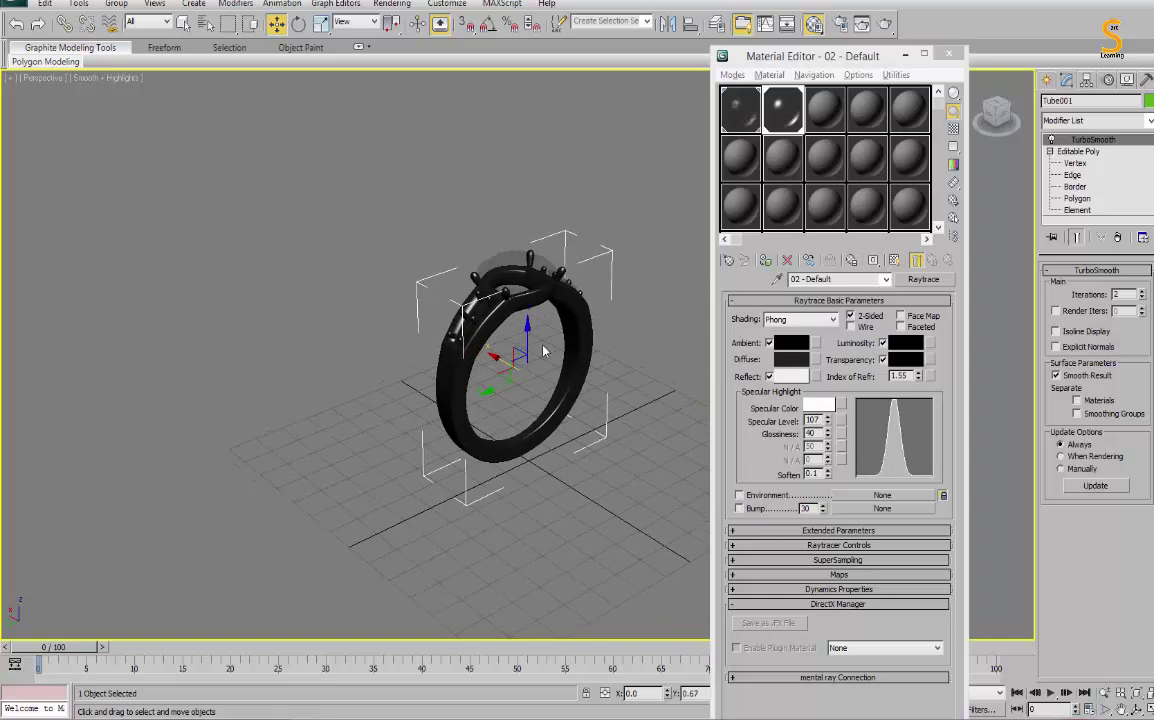
{"action": "key", "text": "shift+q"}
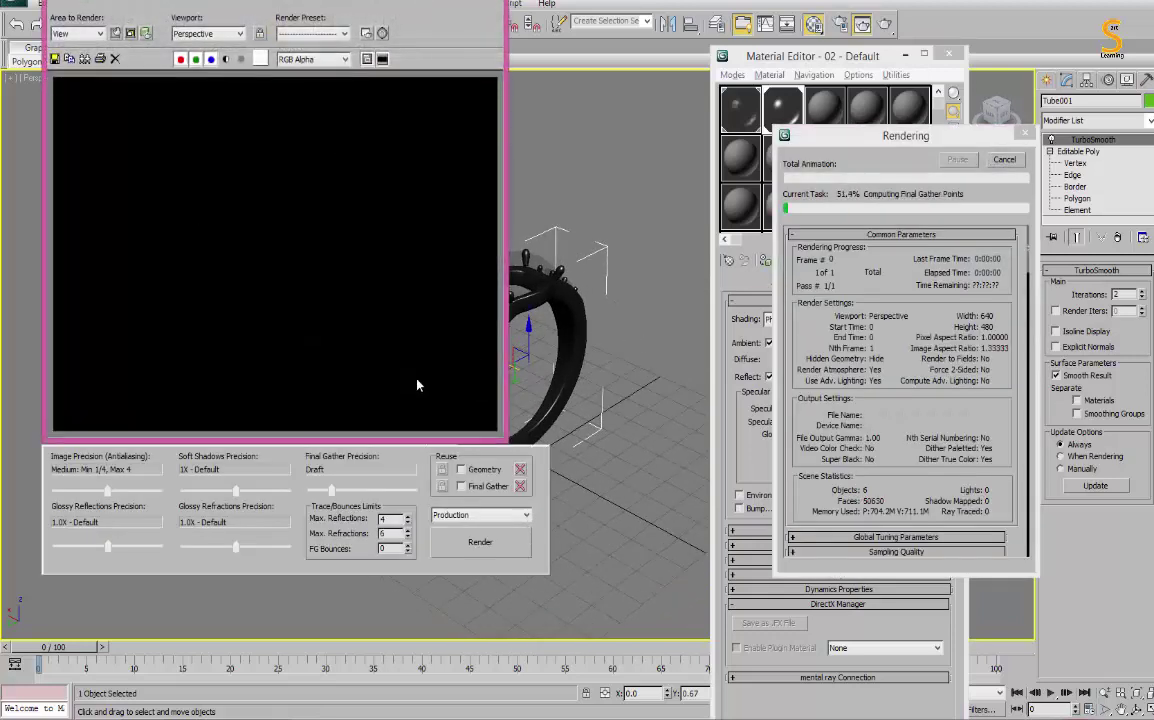
{"action": "left_click", "coordinate": [506, 5]}
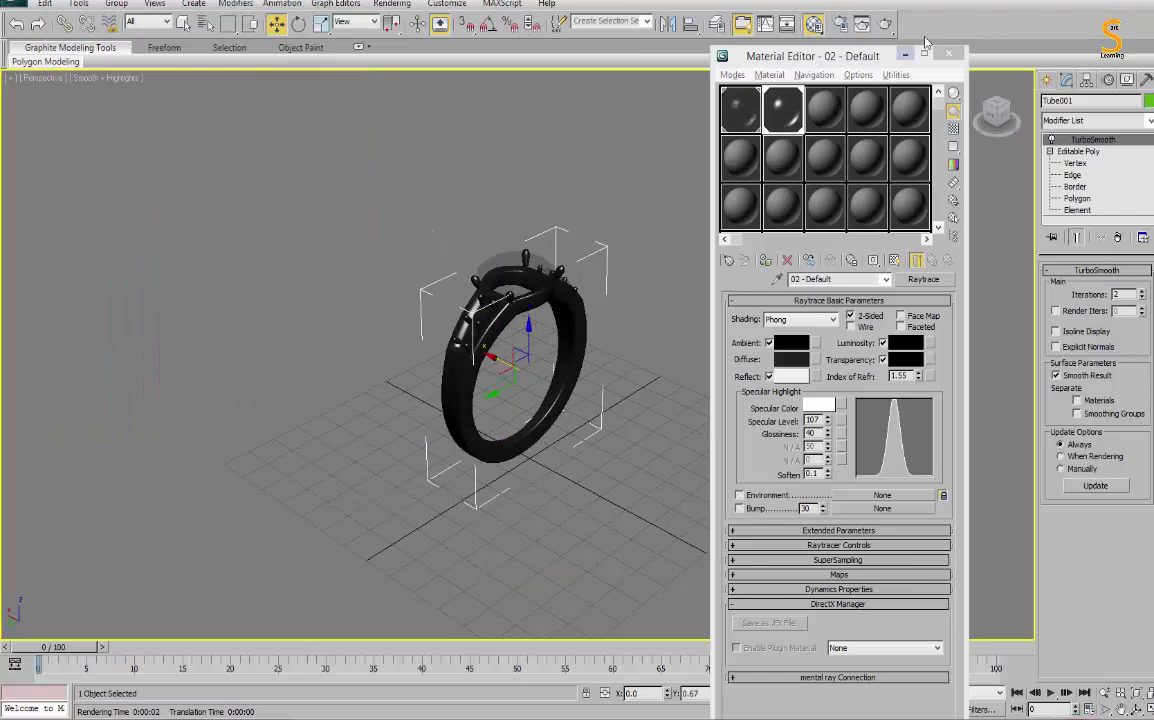
{"action": "left_click", "coordinate": [948, 54]}
Group the band and diamonds together as a group named 'ring'.
{"action": "left_click", "coordinate": [707, 355]}
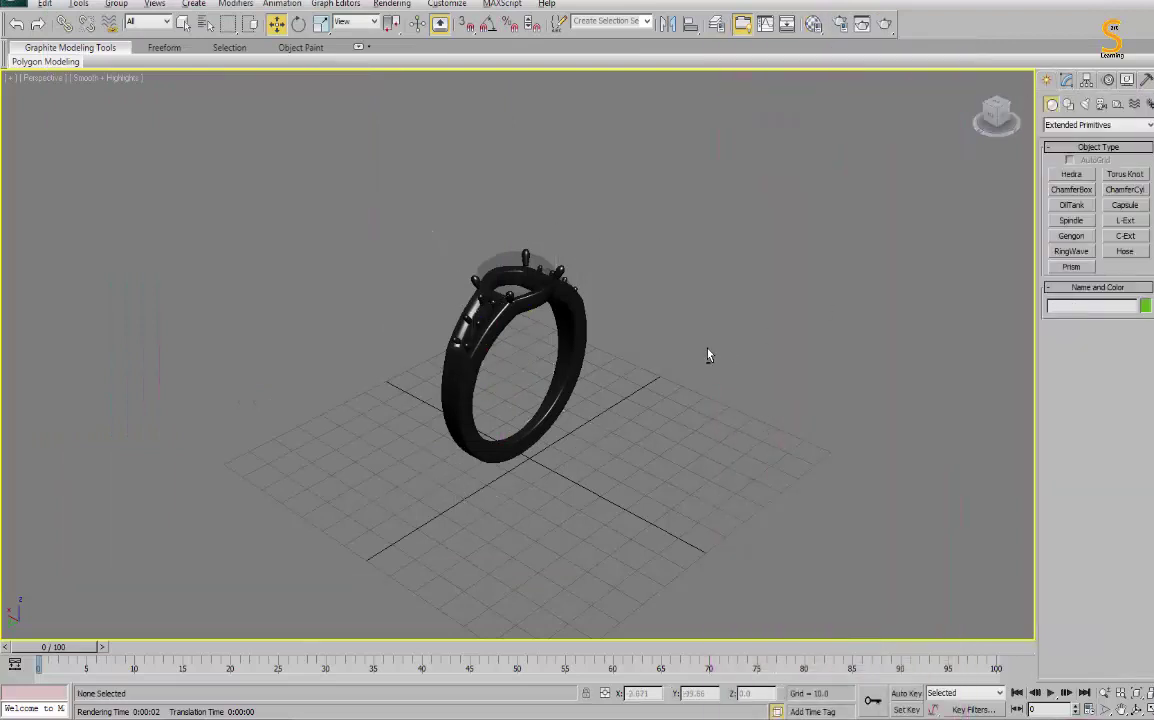
{"action": "middle_click_drag", "start_coordinate": [707, 355], "coordinate": [1080, 335], "text": "alt"}
{"action": "left_click_drag", "start_coordinate": [335, 165], "coordinate": [850, 620]}
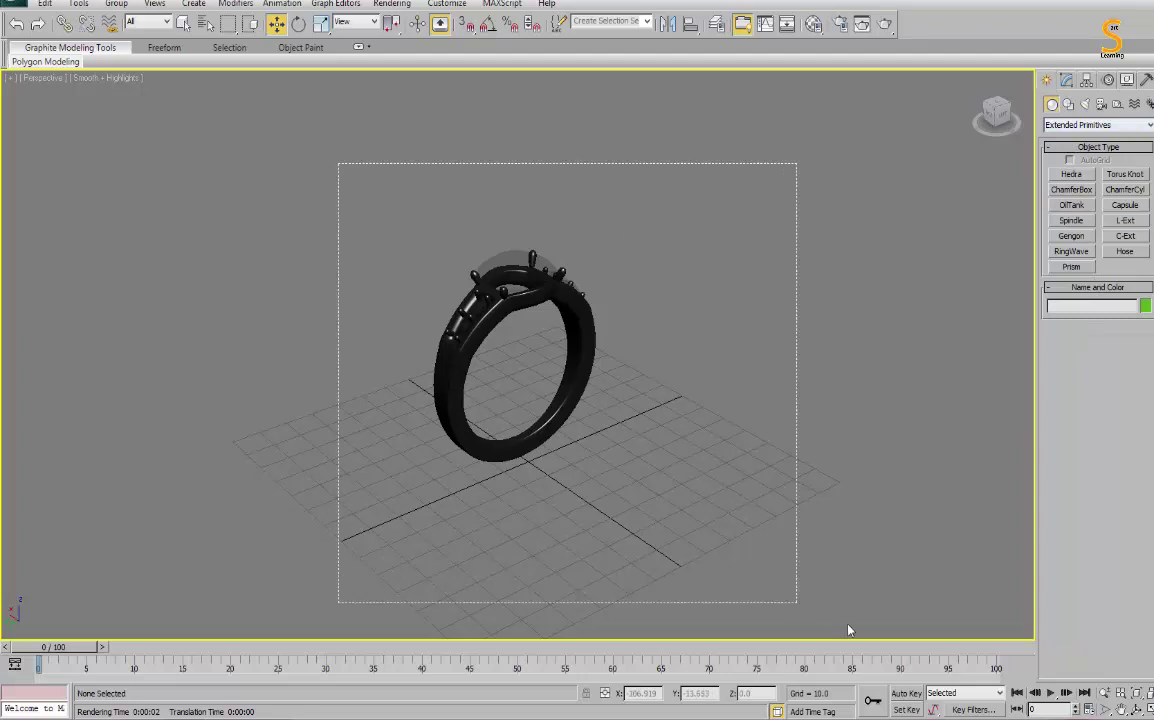
{"action": "left_click", "coordinate": [116, 3]}
{"action": "left_click", "coordinate": [131, 22]}
{"action": "type", "text": "ring"}
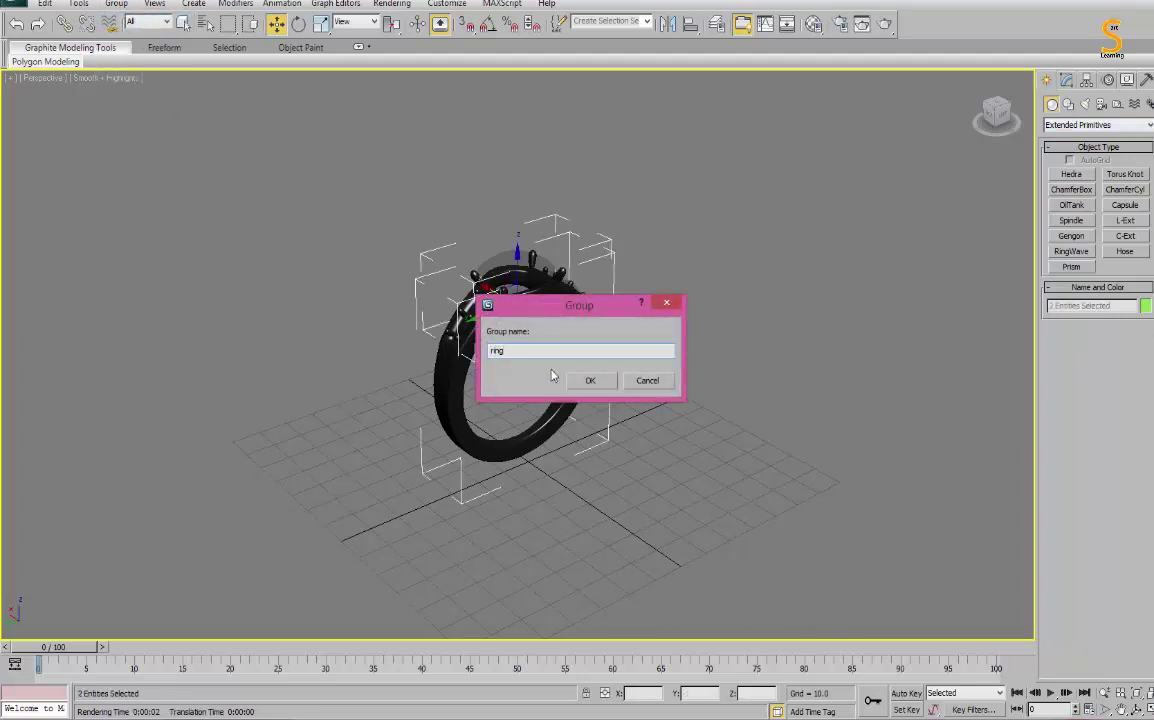
{"action": "key", "text": "Return"}
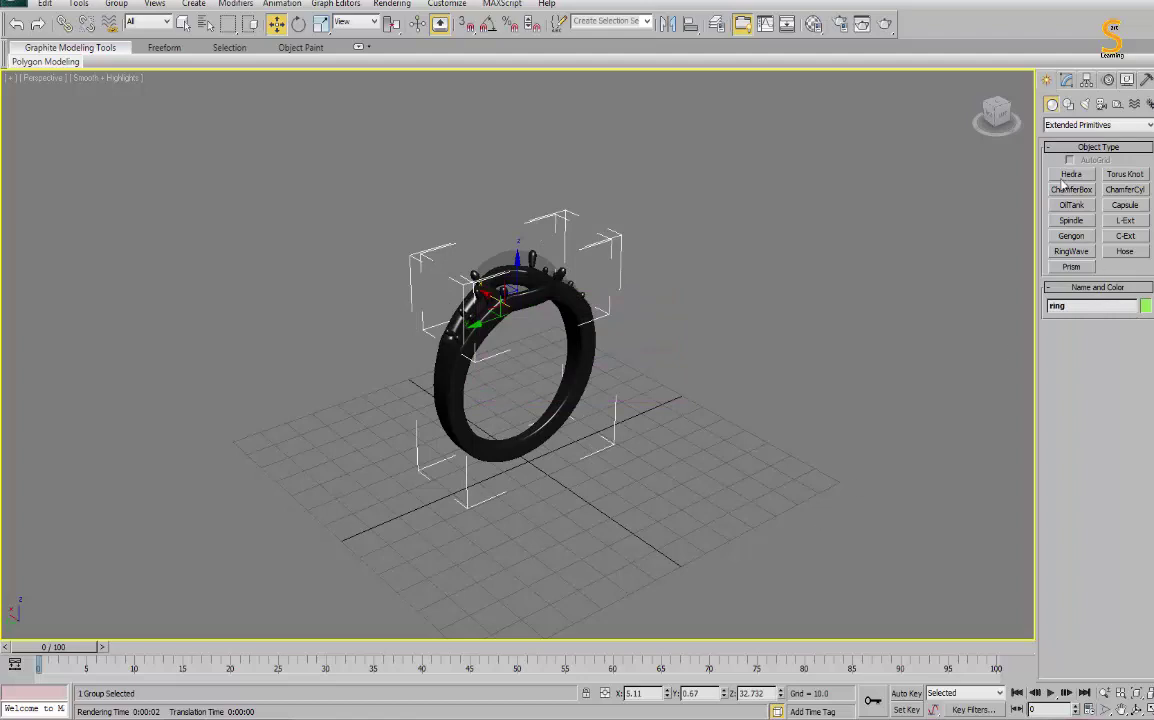
Draw a large Plane in the Top view covering the area beneath the ring.
{"action": "left_click", "coordinate": [1057, 125]}
{"action": "left_click", "coordinate": [1080, 137]}
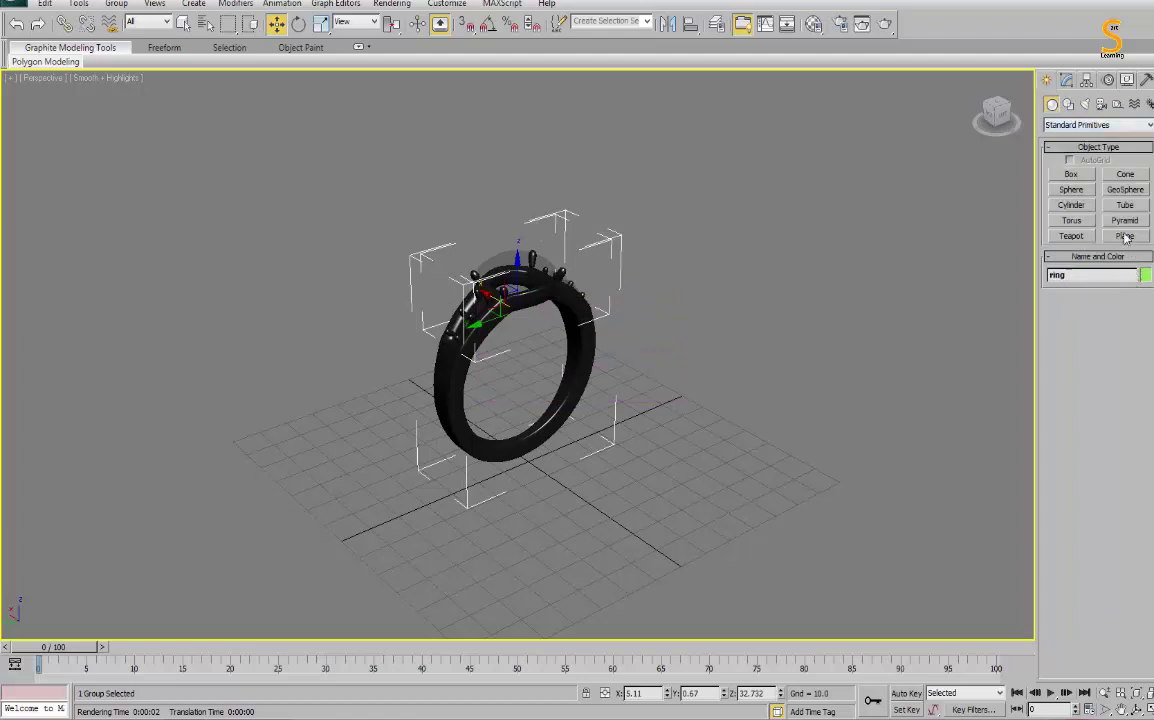
{"action": "left_click", "coordinate": [1125, 236]}
{"action": "key", "text": "alt+w"}
{"action": "key", "text": "alt+w"}
{"action": "scroll", "coordinate": [580, 399], "scroll_direction": "down", "scroll_amount": 5}
{"action": "mouse_move", "coordinate": [241, 128]}
{"action": "left_mouse_down"}
{"action": "mouse_move", "coordinate": [819, 556]}
{"action": "mouse_move", "coordinate": [791, 627]}
{"action": "left_mouse_up"}
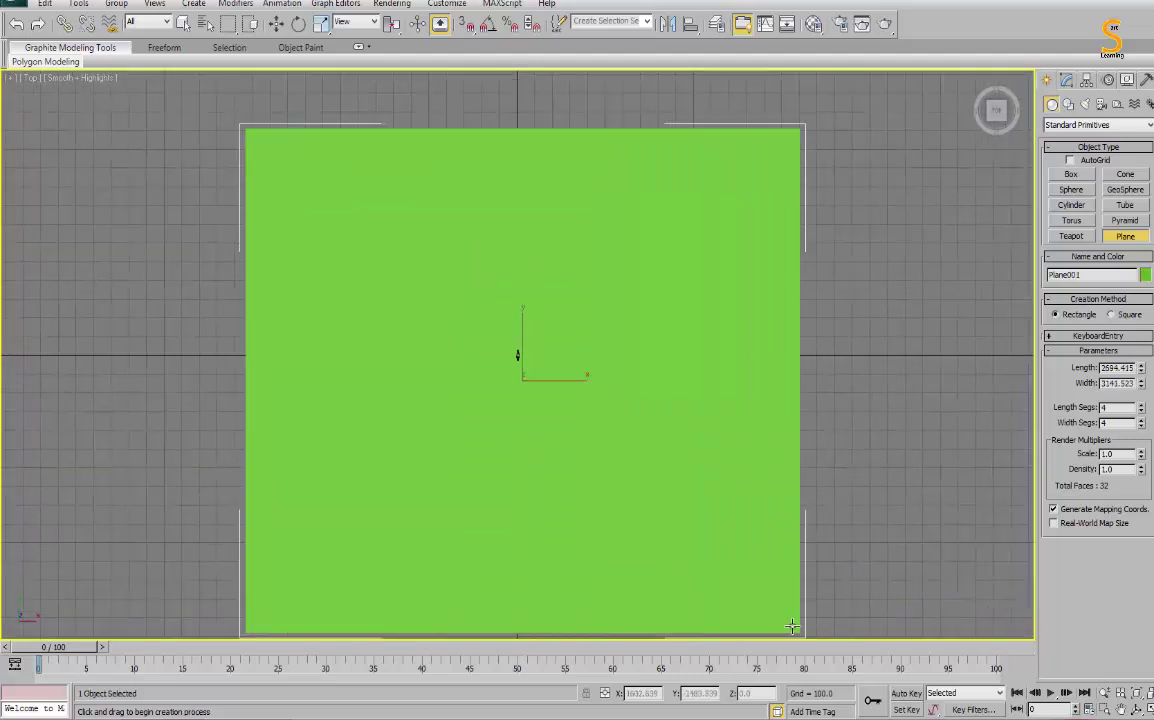
{"action": "key", "text": "alt+w"}
{"action": "right_click", "coordinate": [712, 457]}
Return to the Perspective view and open the Material Editor.
{"action": "key", "text": "alt+w"}
{"action": "middle_click_drag", "start_coordinate": [712, 457], "coordinate": [650, 373], "text": "alt"}
{"action": "key", "text": "m"}
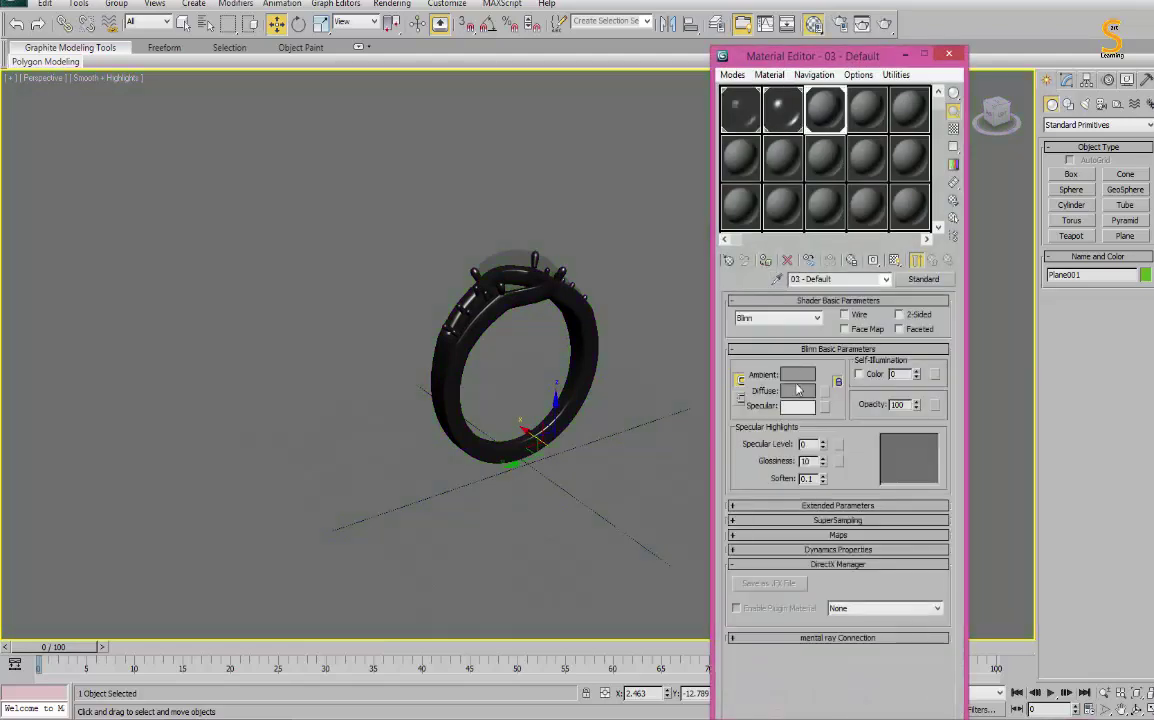
Lighten the ground plane material's diffuse grey to 153 and test-render the scene.
{"action": "left_click", "coordinate": [797, 390]}
{"action": "left_click_drag", "start_coordinate": [408, 137], "coordinate": [408, 110]}
{"action": "key", "text": "shift+q"}
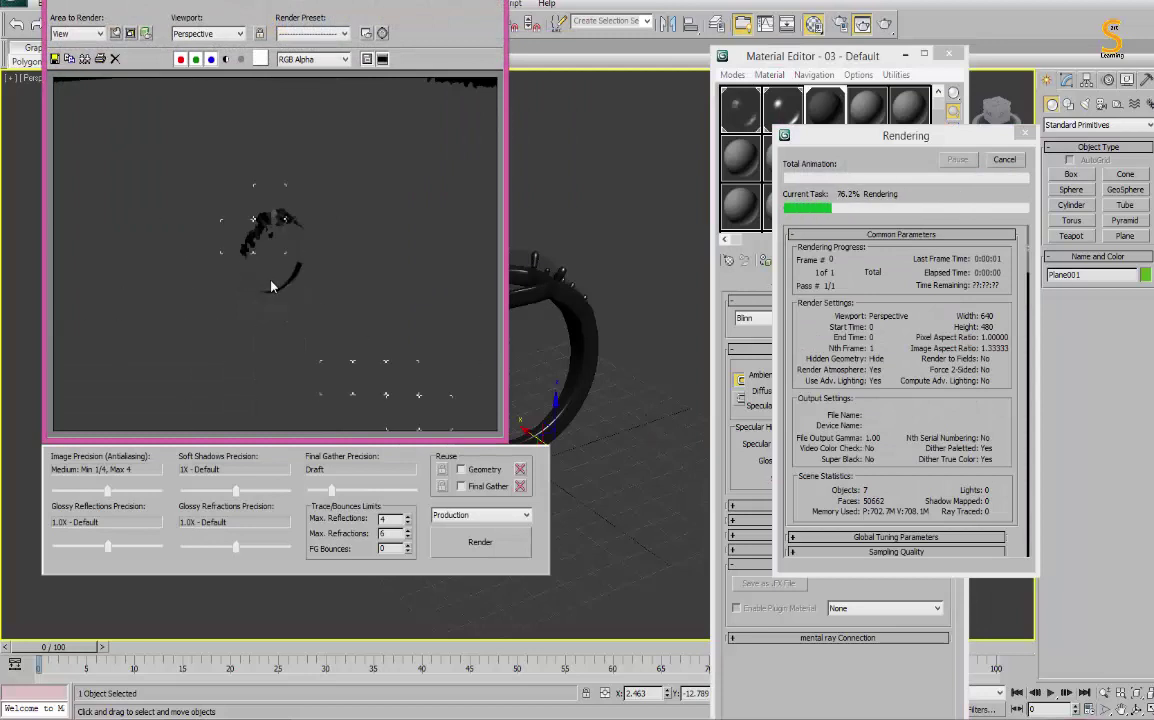
{"action": "key", "text": "alt+F4"}
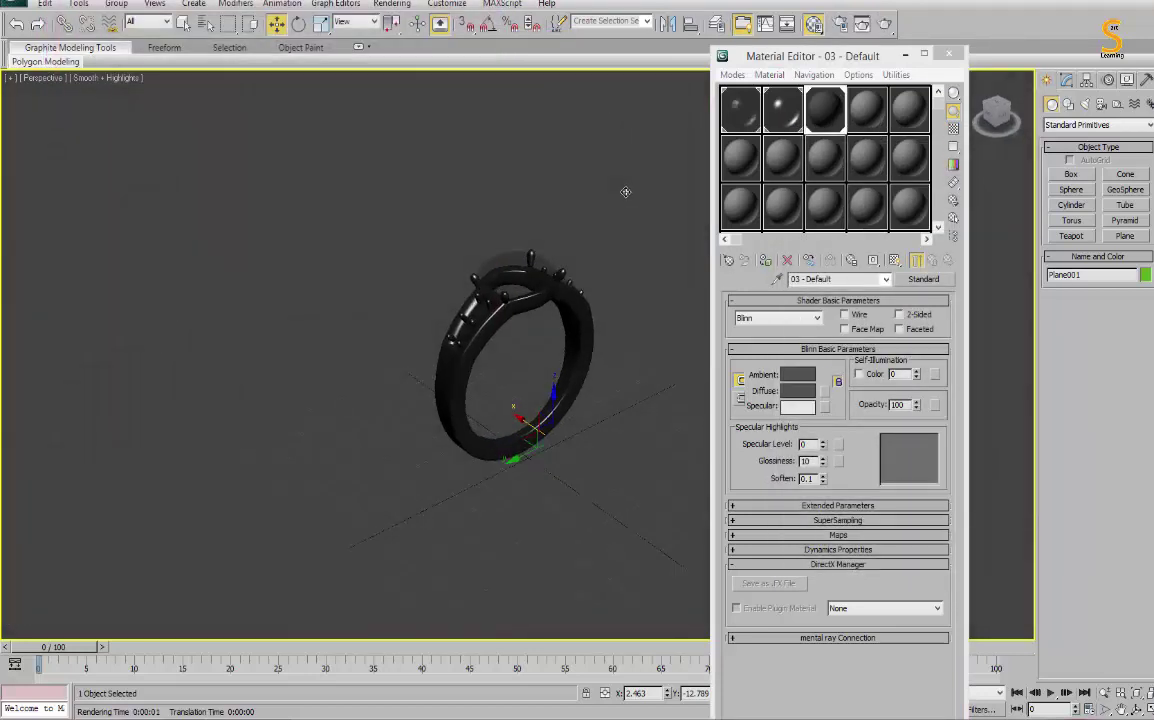
Show the render safe frame, orbit slightly around the ring, and close the Material Editor.
{"action": "key", "text": "shift+f"}
{"action": "middle_click_drag", "start_coordinate": [565, 335], "coordinate": [585, 290], "text": "alt"}
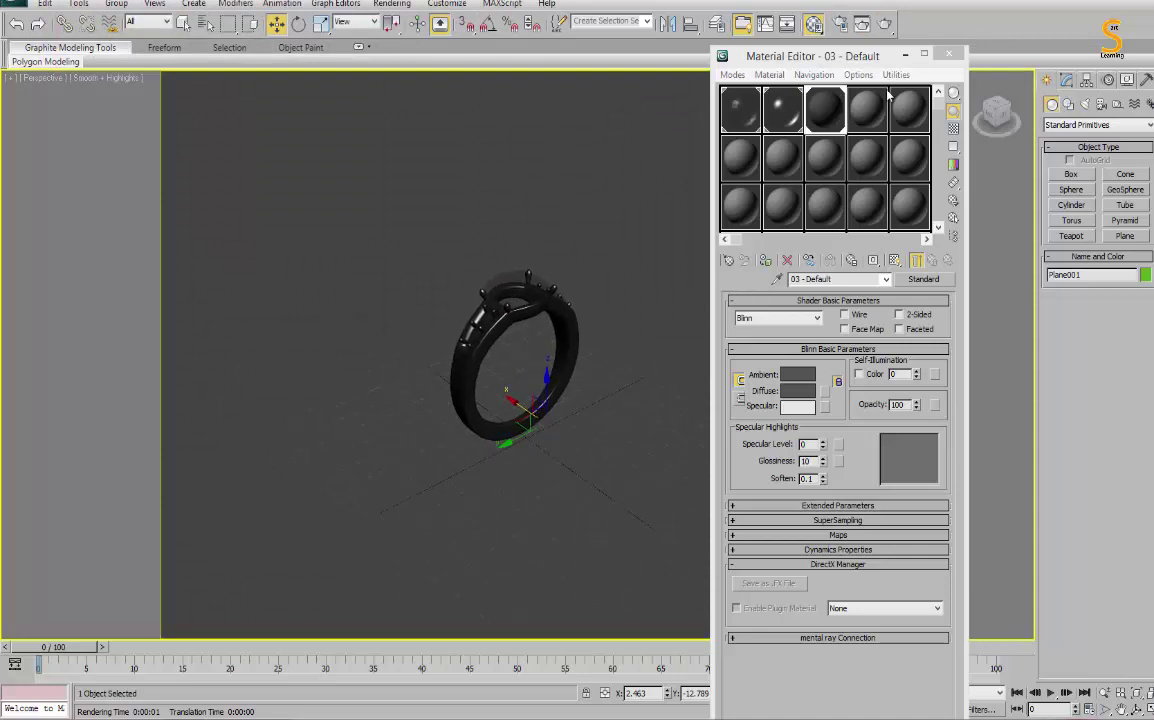
{"action": "left_click", "coordinate": [948, 55]}
{"action": "left_click", "coordinate": [1085, 104]}
Place a standard Target Spot in the Top view aimed at the ring centre.
{"action": "left_click", "coordinate": [1098, 125]}
{"action": "left_click", "coordinate": [1080, 140]}
{"action": "left_click", "coordinate": [1071, 174]}
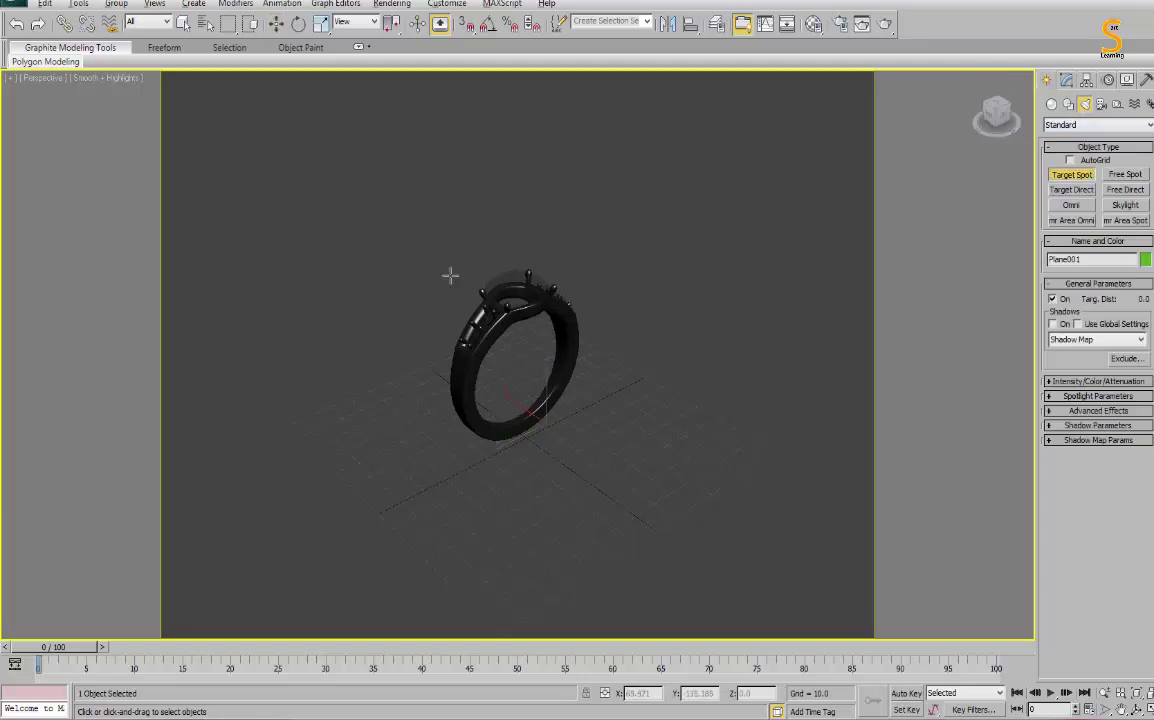
{"action": "key", "text": "t"}
{"action": "left_click_drag", "start_coordinate": [700, 513], "coordinate": [515, 352]}
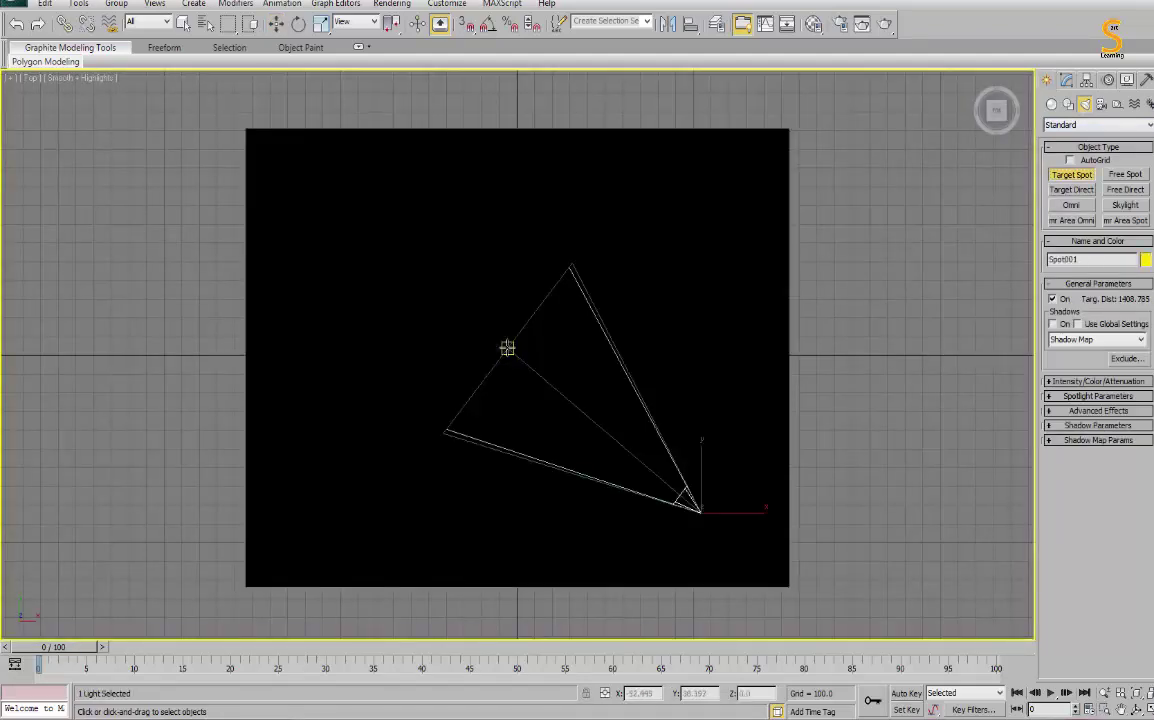
Raise the spotlight high above the ring in the Front view.
{"action": "key", "text": "w"}
{"action": "key", "text": "f"}
{"action": "key", "text": "z"}
{"action": "scroll", "coordinate": [517, 357], "scroll_direction": "down", "scroll_amount": 5}
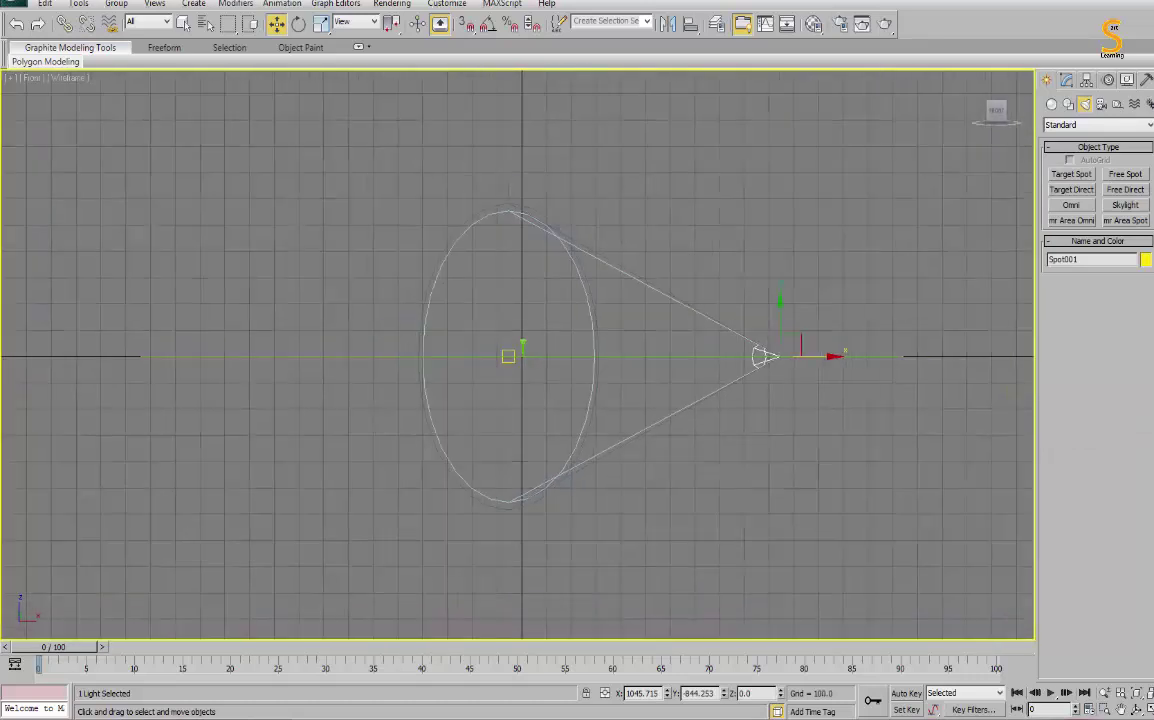
{"action": "left_click_drag", "start_coordinate": [779, 317], "coordinate": [779, 68]}
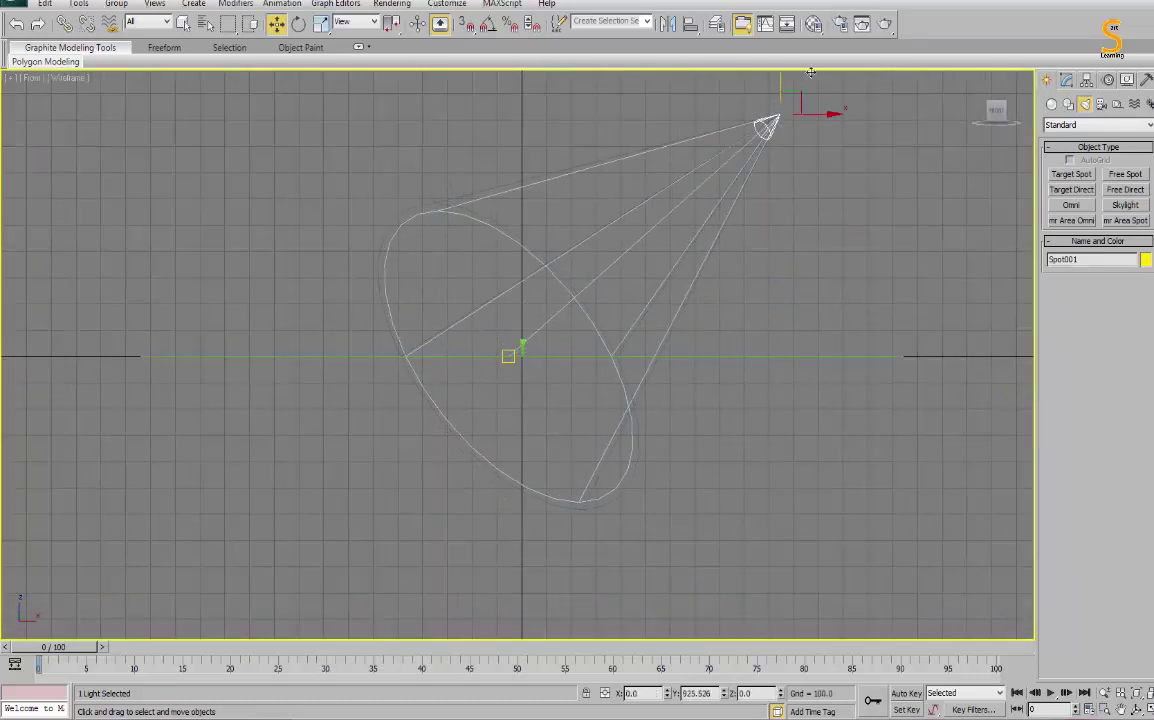
{"action": "key", "text": "alt+w"}
{"action": "right_click", "coordinate": [738, 484]}
{"action": "key", "text": "alt+w"}
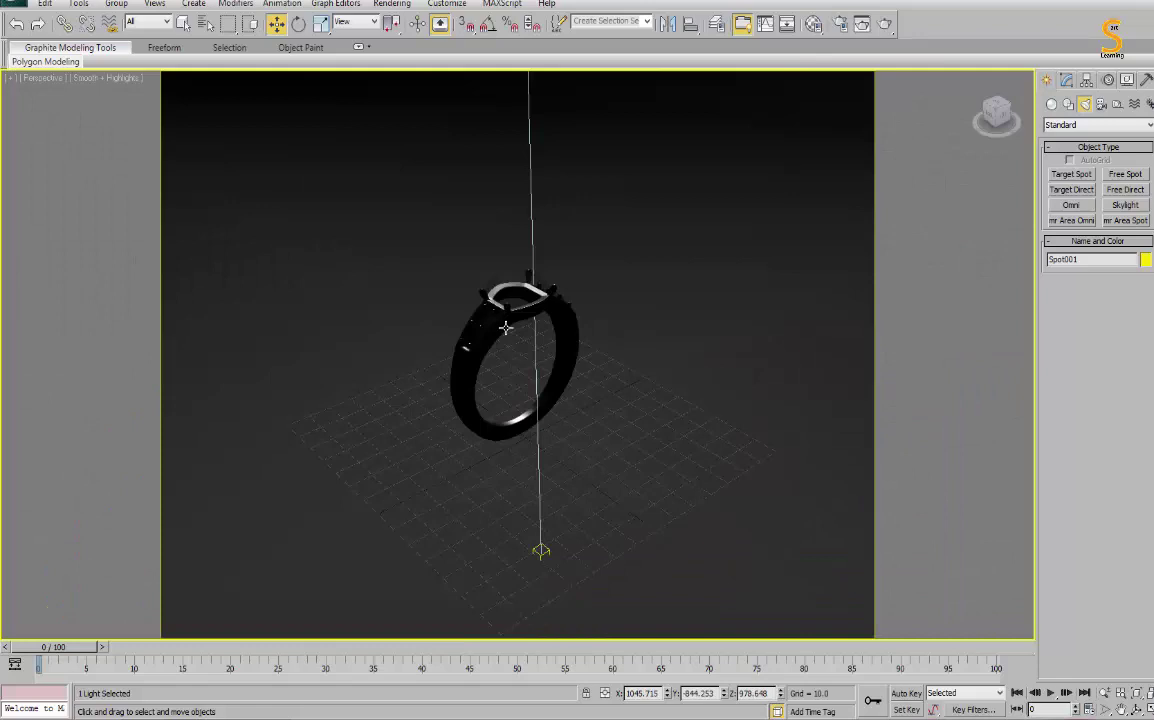
{"action": "key", "text": "alt+w"}
{"action": "right_click", "coordinate": [771, 528]}
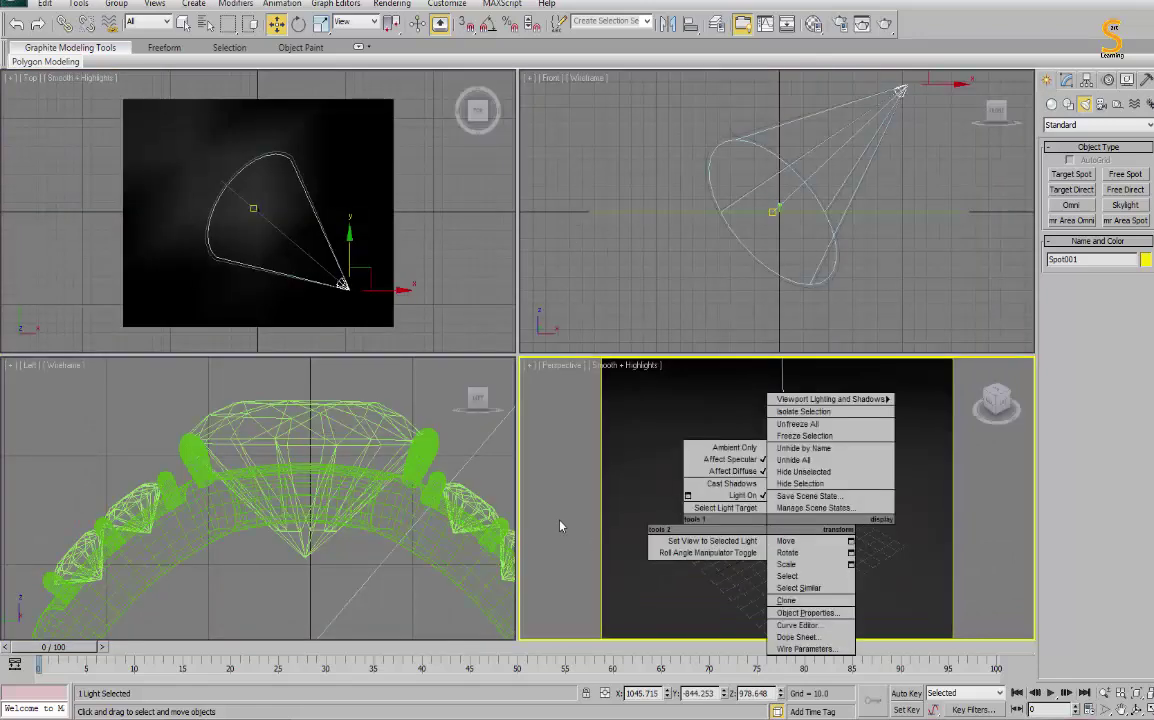
{"action": "key", "text": "alt+w"}
Narrow Spot001's cone to a 4.3 hotspot and 8.7 falloff.
{"action": "left_click", "coordinate": [1064, 85]}
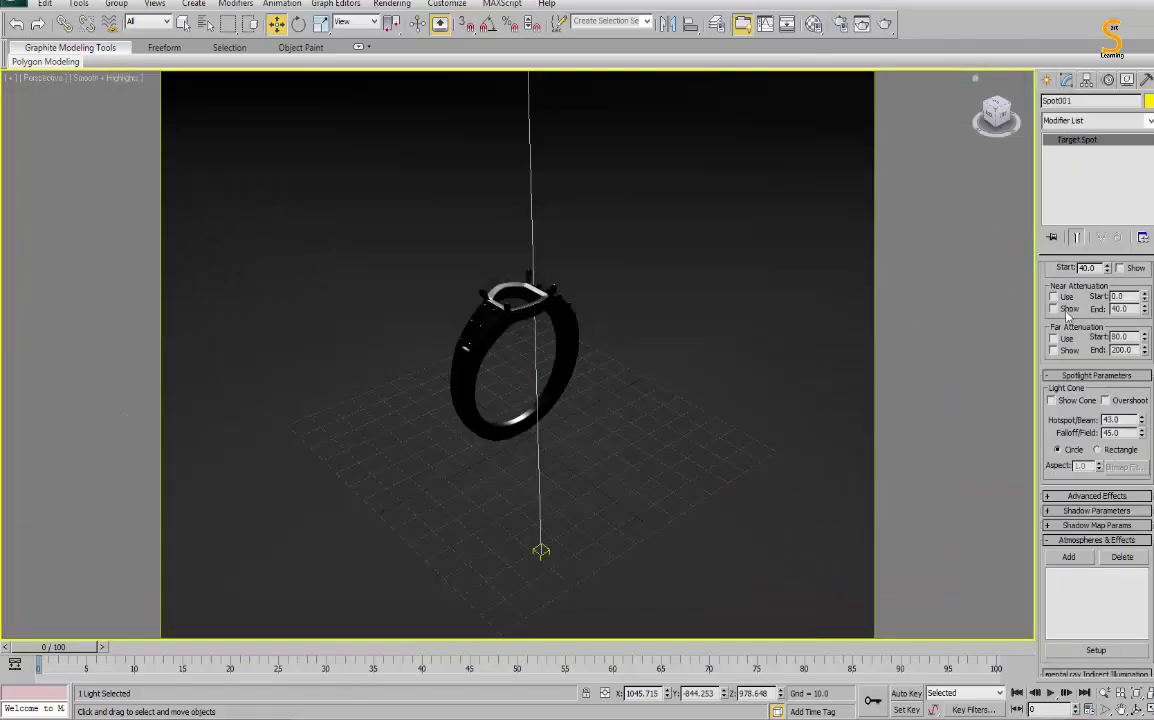
{"action": "key", "text": "alt+w"}
{"action": "right_click", "coordinate": [757, 152]}
{"action": "key", "text": "alt+w"}
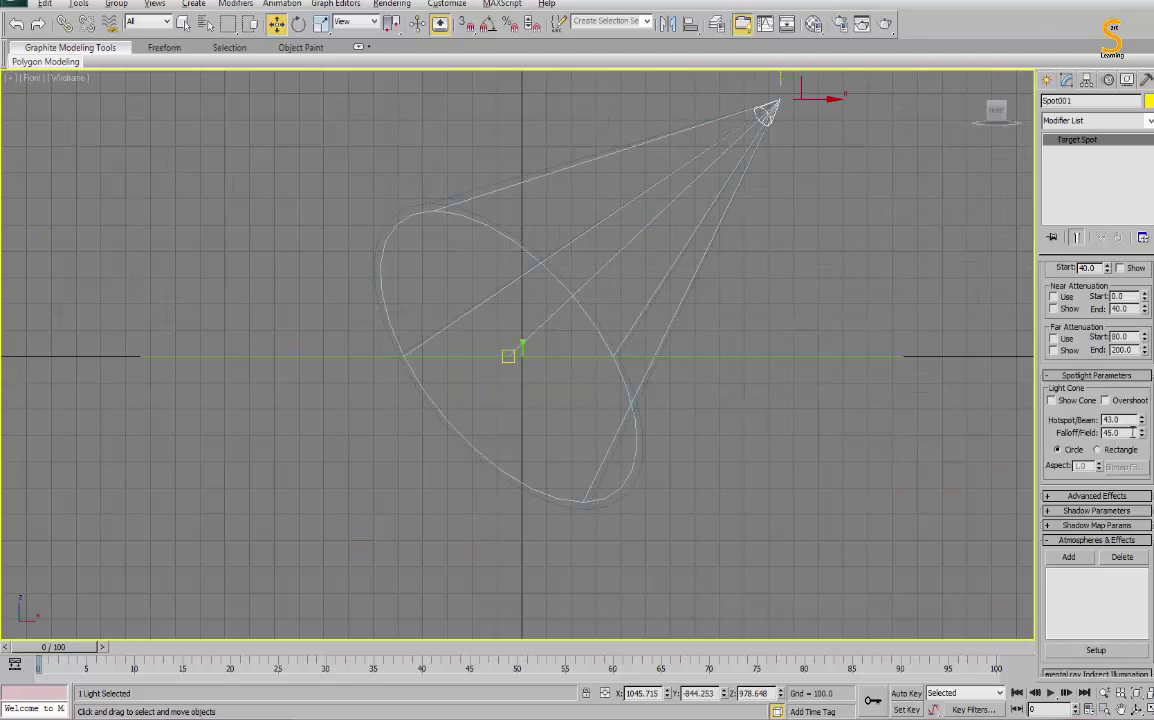
{"action": "left_click_drag", "start_coordinate": [1143, 426], "coordinate": [1143, 520]}
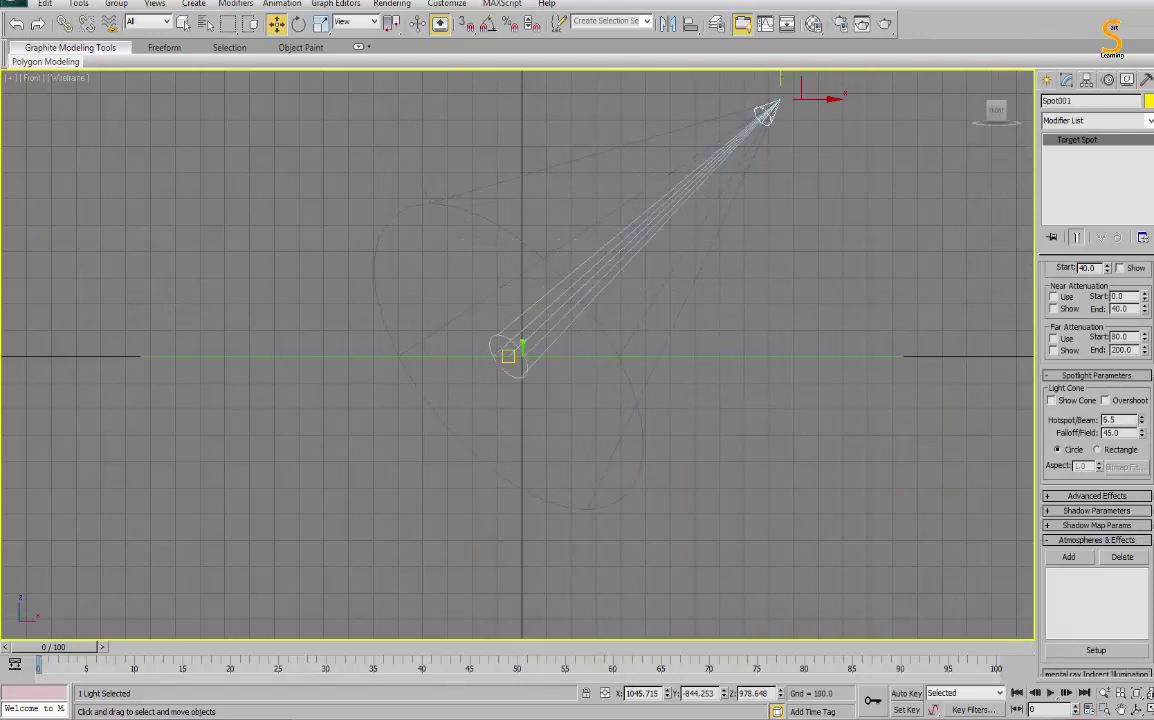
{"action": "left_click_drag", "start_coordinate": [1145, 440], "coordinate": [1137, 703]}
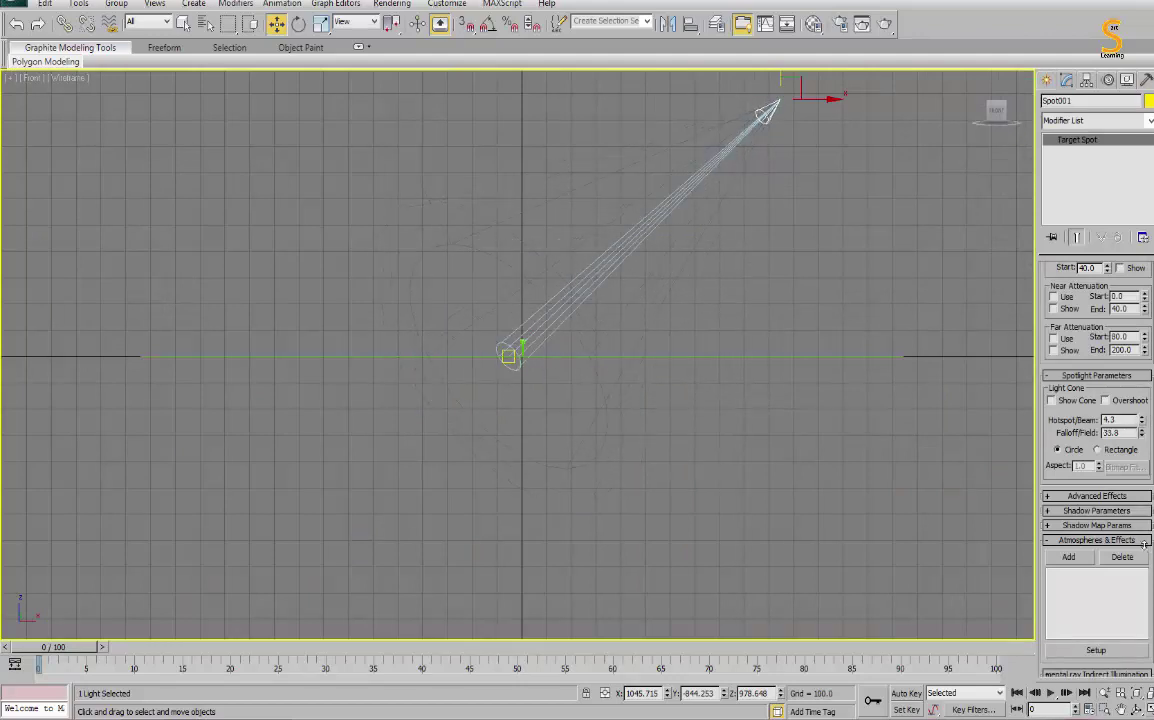
{"action": "key", "text": "alt+w"}
{"action": "right_click", "coordinate": [729, 575]}
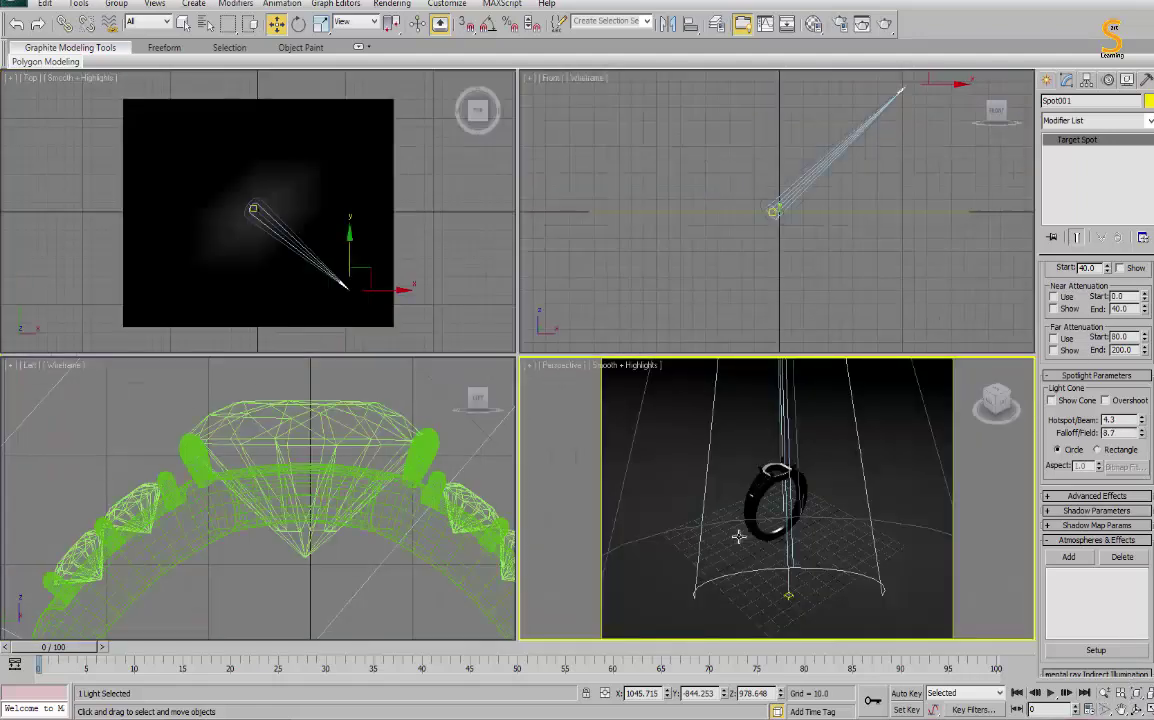
{"action": "key", "text": "alt+w"}
{"action": "key", "text": "alt+w"}
Switch Spot001's shadow type to Ray Traced Shadows.
{"action": "right_click", "coordinate": [379, 404]}
{"action": "key", "text": "alt+w"}
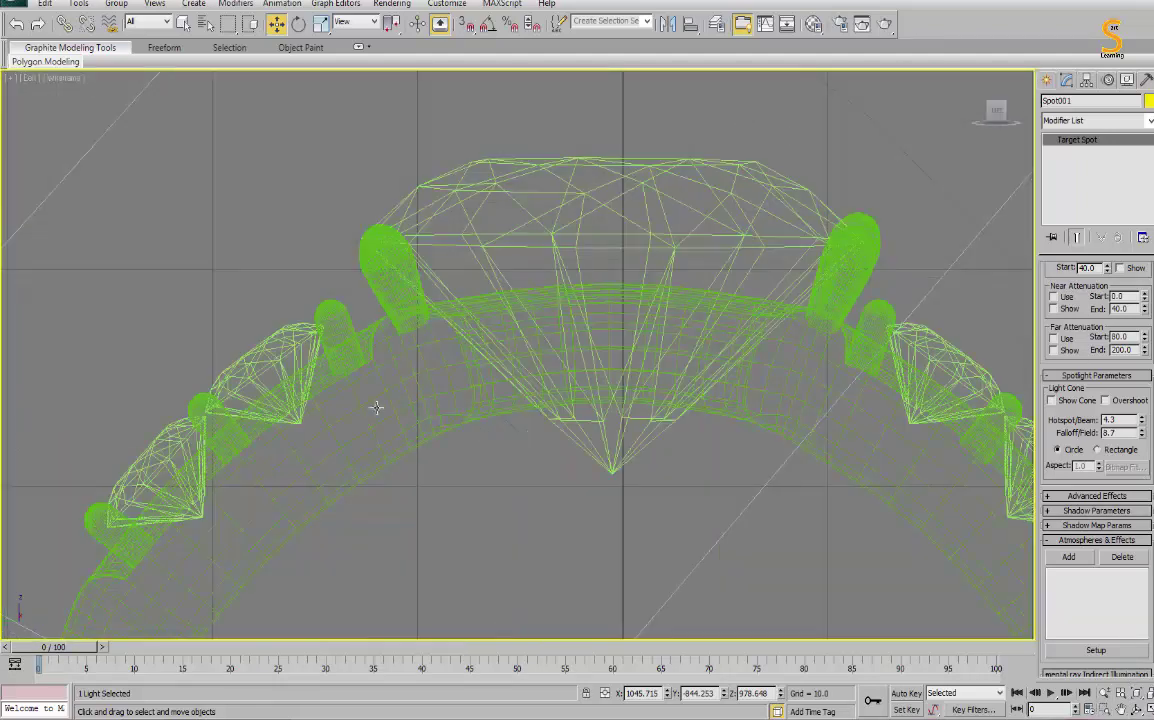
{"action": "scroll", "coordinate": [379, 404], "scroll_direction": "down", "scroll_amount": 8}
{"action": "key", "text": "alt+w"}
{"action": "right_click", "coordinate": [811, 477]}
{"action": "key", "text": "alt+w"}
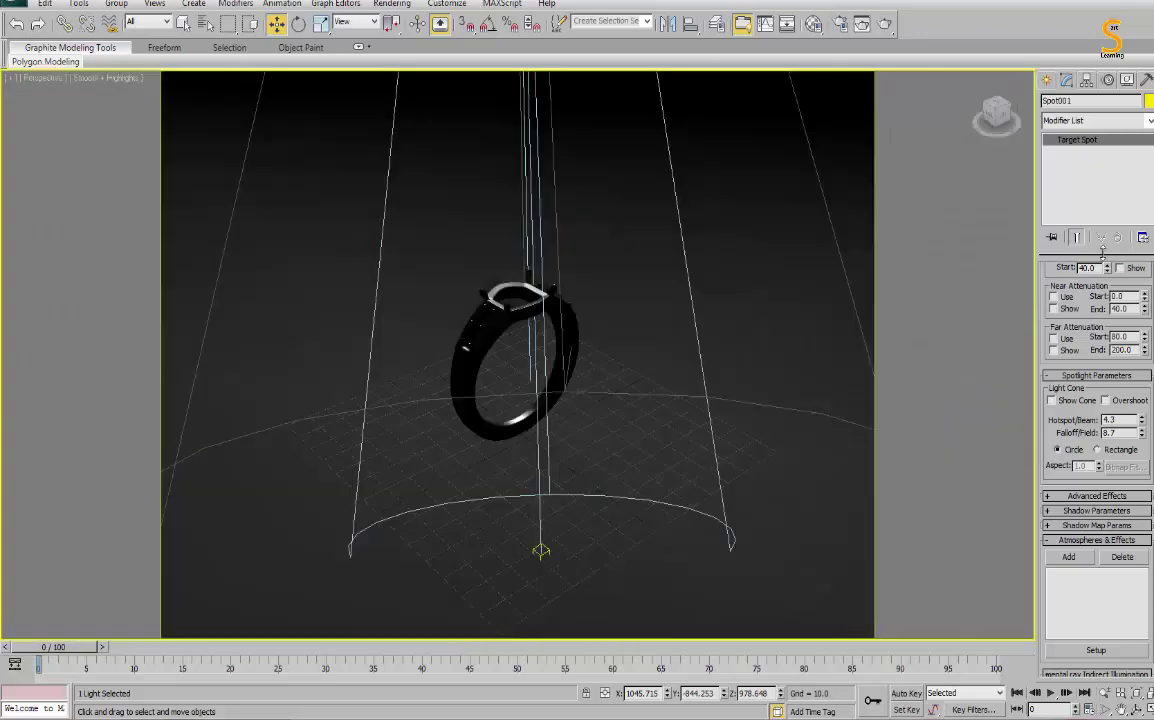
{"action": "left_click_drag", "start_coordinate": [1068, 282], "coordinate": [1063, 506]}
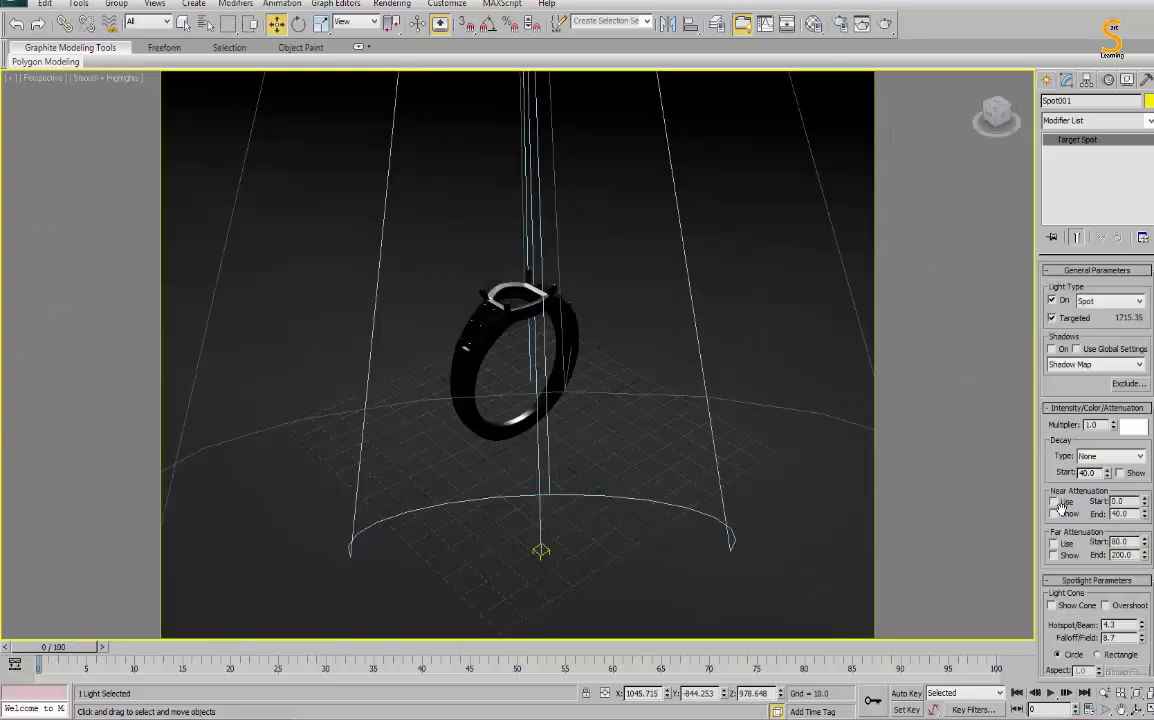
{"action": "left_click", "coordinate": [1057, 366]}
{"action": "left_click", "coordinate": [1075, 413]}
Render a test image showing the ring's shadow on the ground plane.
{"action": "right_click", "coordinate": [733, 319]}
{"action": "key", "text": "alt+w"}
{"action": "key", "text": "alt+w"}
{"action": "key", "text": "shift+q"}
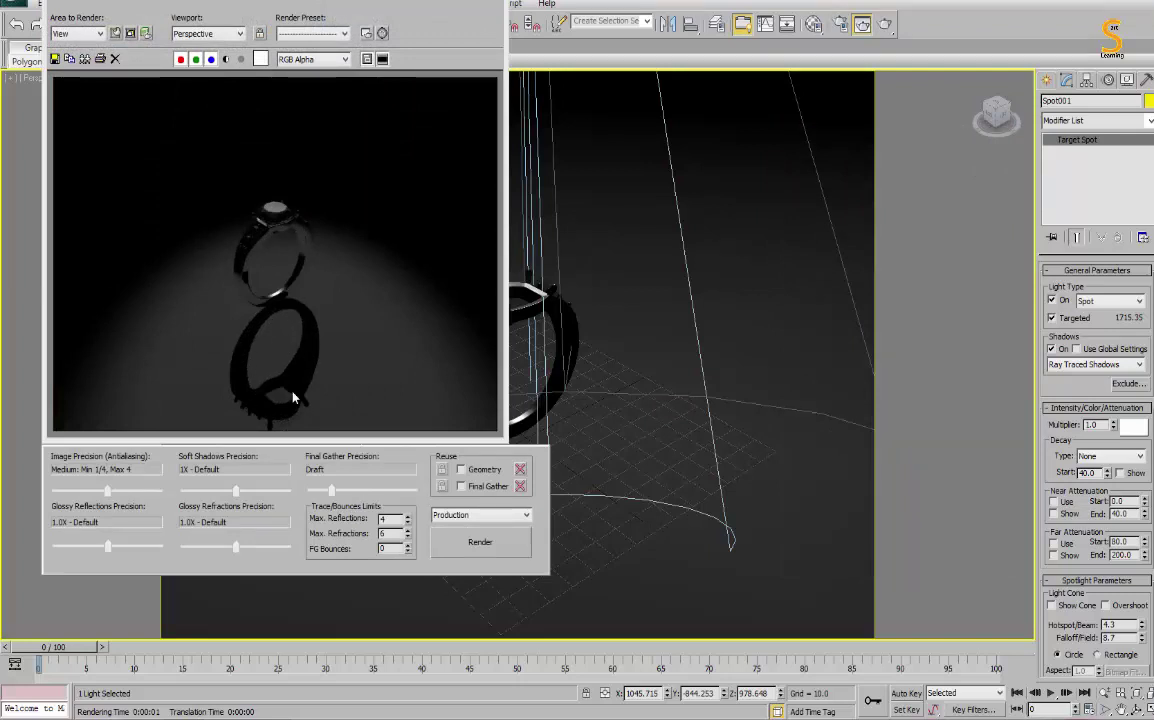
{"action": "left_click", "coordinate": [489, 3]}
Start placing another Target Spot in the Top view.
{"action": "key", "text": "alt+w"}
{"action": "right_click", "coordinate": [374, 213]}
{"action": "left_click", "coordinate": [1047, 80]}
{"action": "left_click", "coordinate": [1071, 174]}
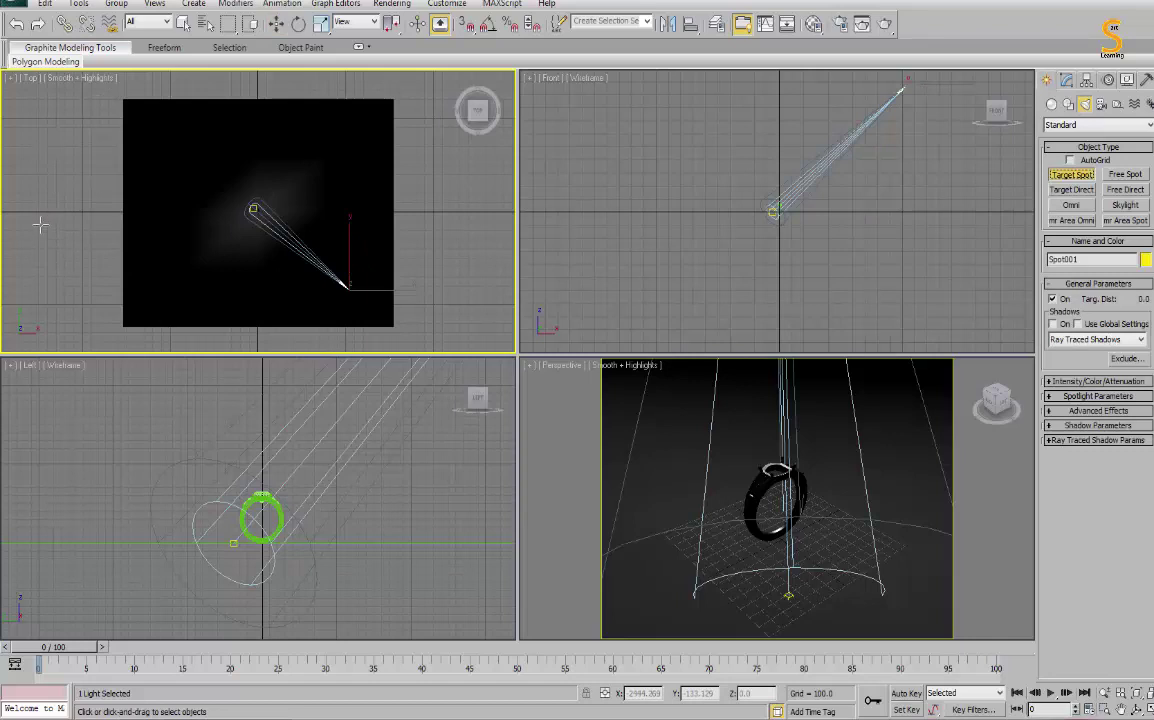
Place a second spotlight from the left toward the ring and raise it up in the Front view.
{"action": "left_click_drag", "start_coordinate": [43, 256], "coordinate": [313, 181]}
{"action": "right_click", "coordinate": [680, 200]}
{"action": "key", "text": "alt+w"}
{"action": "scroll", "coordinate": [465, 334], "scroll_direction": "down", "scroll_amount": 5}
{"action": "key", "text": "w"}
{"action": "left_click_drag", "start_coordinate": [465, 334], "coordinate": [425, 193]}
{"action": "key", "text": "alt+w"}
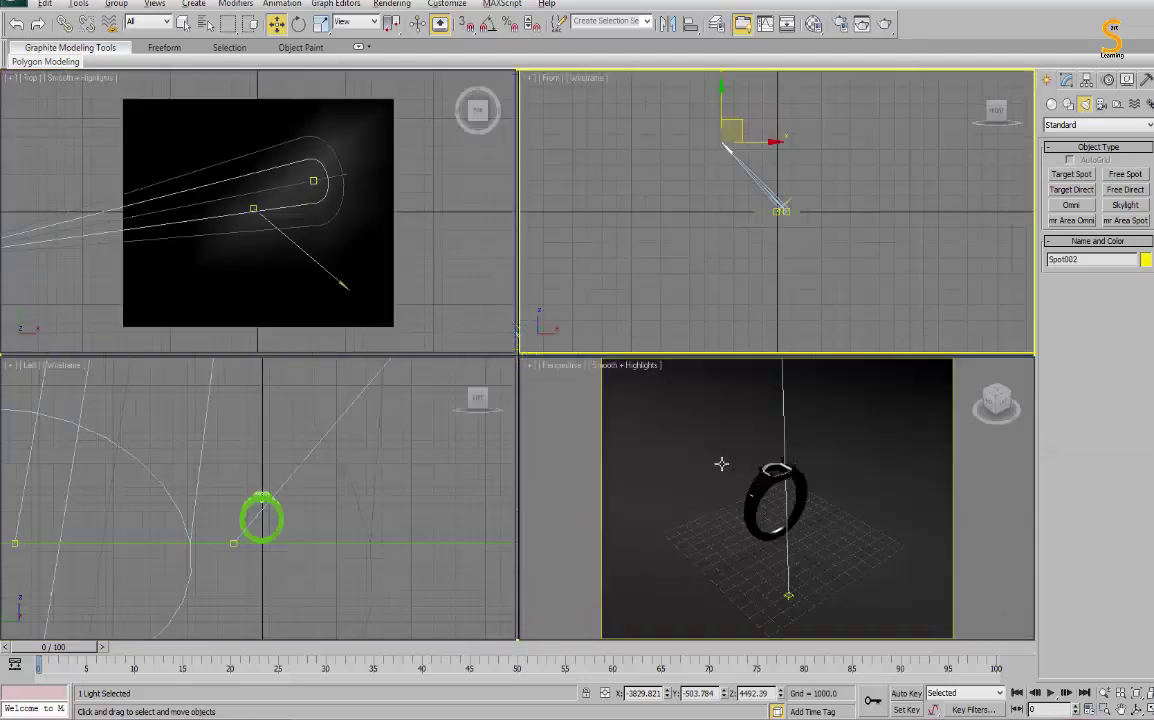
{"action": "right_click", "coordinate": [721, 464]}
{"action": "key", "text": "alt+w"}
Widen Spot002's hotspot and falloff to 179.5 and render with both spotlights.
{"action": "left_click", "coordinate": [1070, 81]}
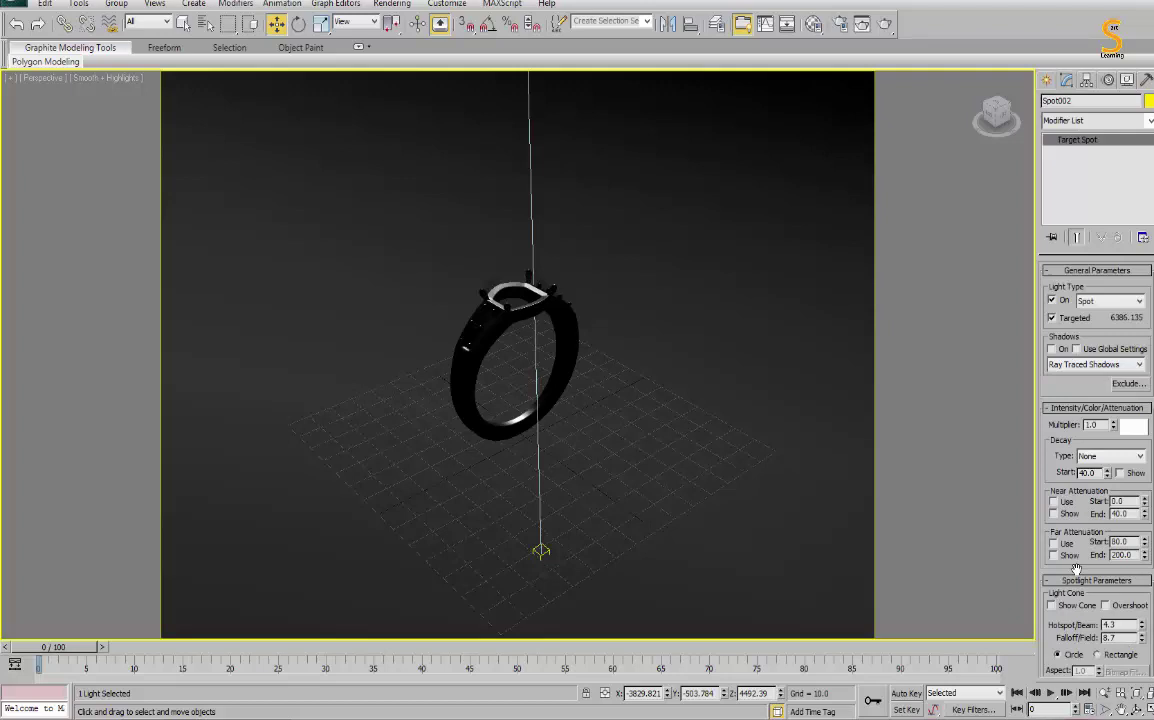
{"action": "scroll", "coordinate": [1076, 569], "scroll_direction": "down", "scroll_amount": 3}
{"action": "mouse_move", "coordinate": [1143, 381]}
{"action": "left_mouse_down"}
{"action": "mouse_move", "coordinate": [1143, 355]}
{"action": "mouse_move", "coordinate": [1143, 370]}
{"action": "left_mouse_up"}
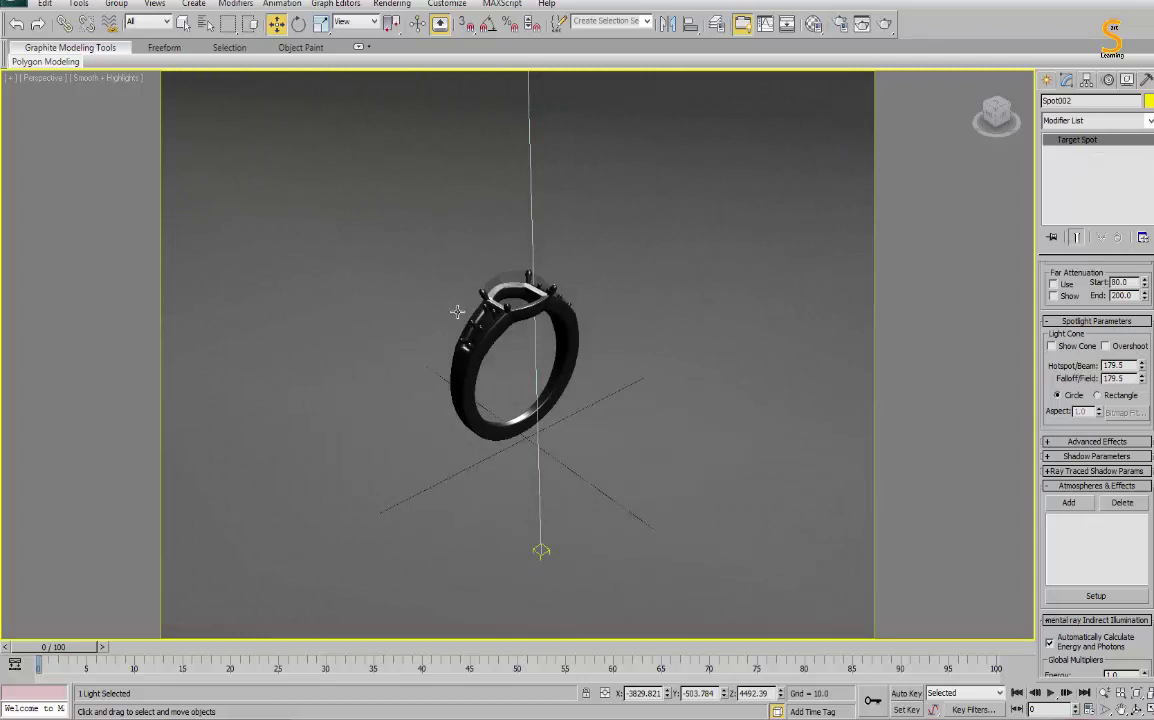
{"action": "key", "text": "shift+q"}
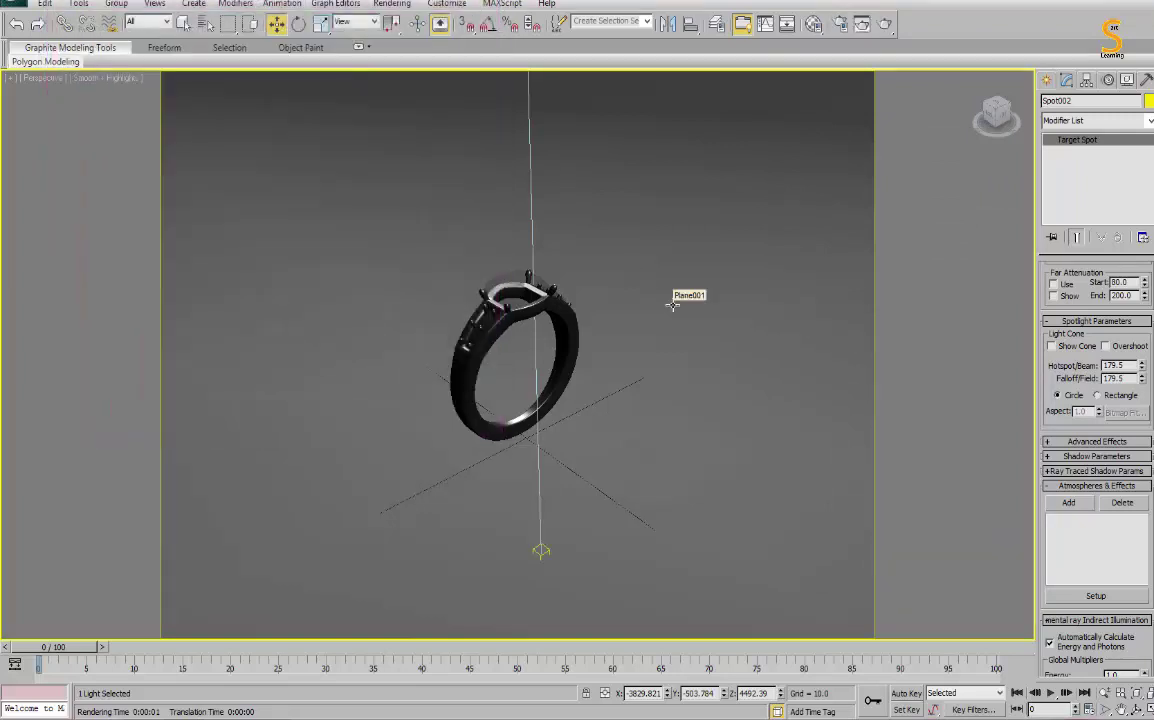
Set a Gradient Ramp as the environment background map.
{"action": "key", "text": "8"}
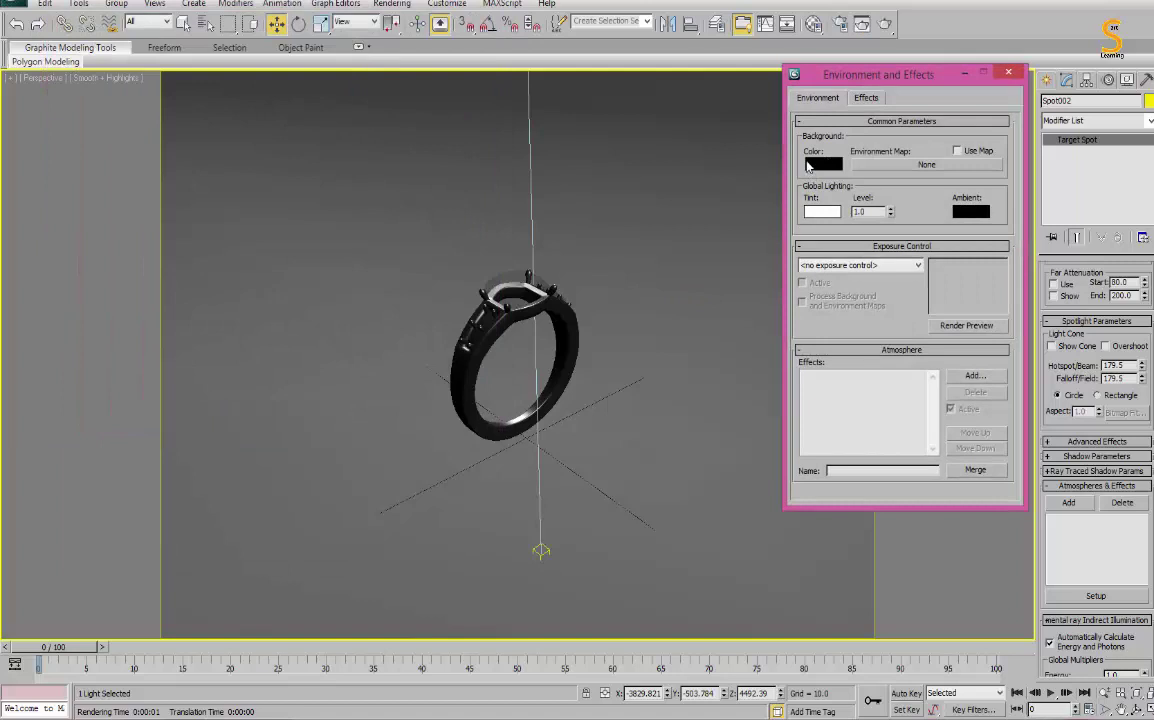
{"action": "left_click_drag", "start_coordinate": [830, 74], "coordinate": [556, 114]}
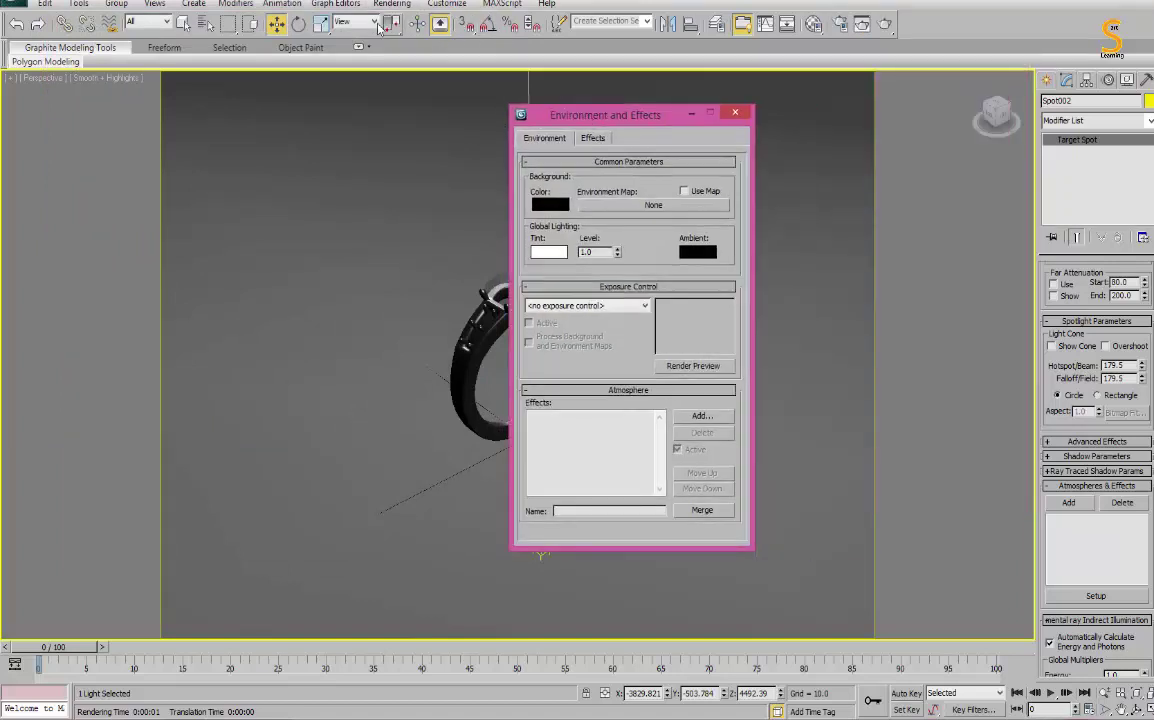
{"action": "left_click", "coordinate": [735, 111]}
{"action": "left_click", "coordinate": [392, 4]}
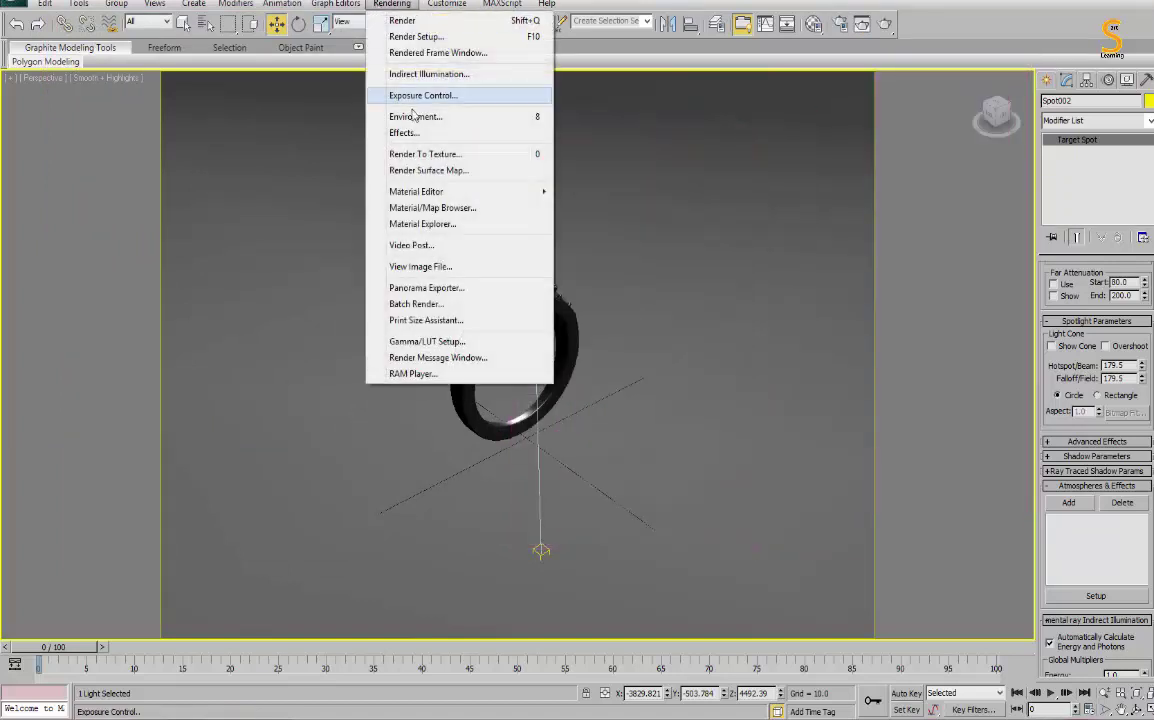
{"action": "left_click", "coordinate": [440, 121]}
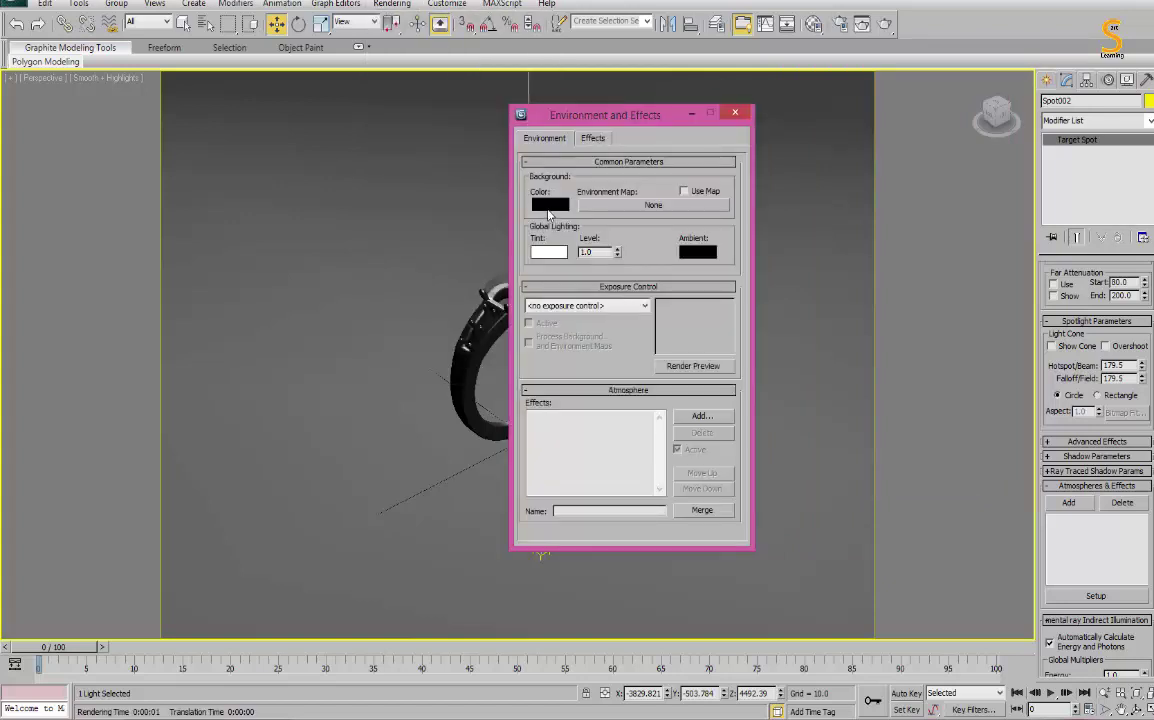
{"action": "left_click", "coordinate": [613, 204]}
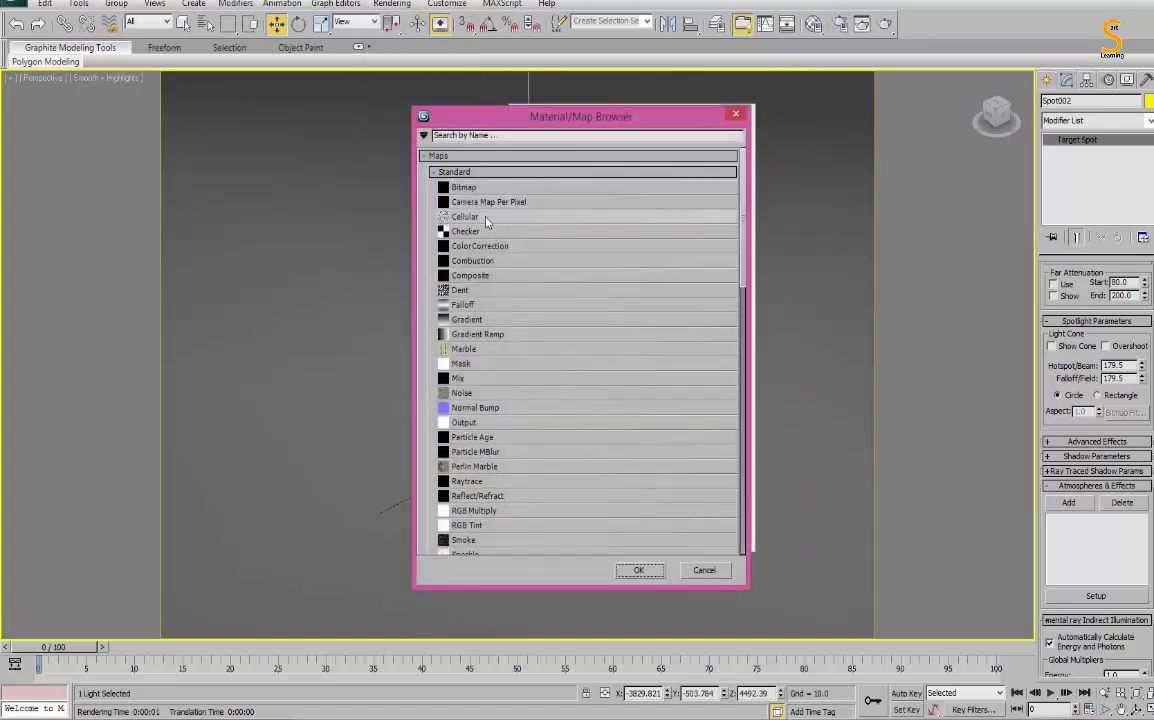
{"action": "double_click", "coordinate": [474, 337]}
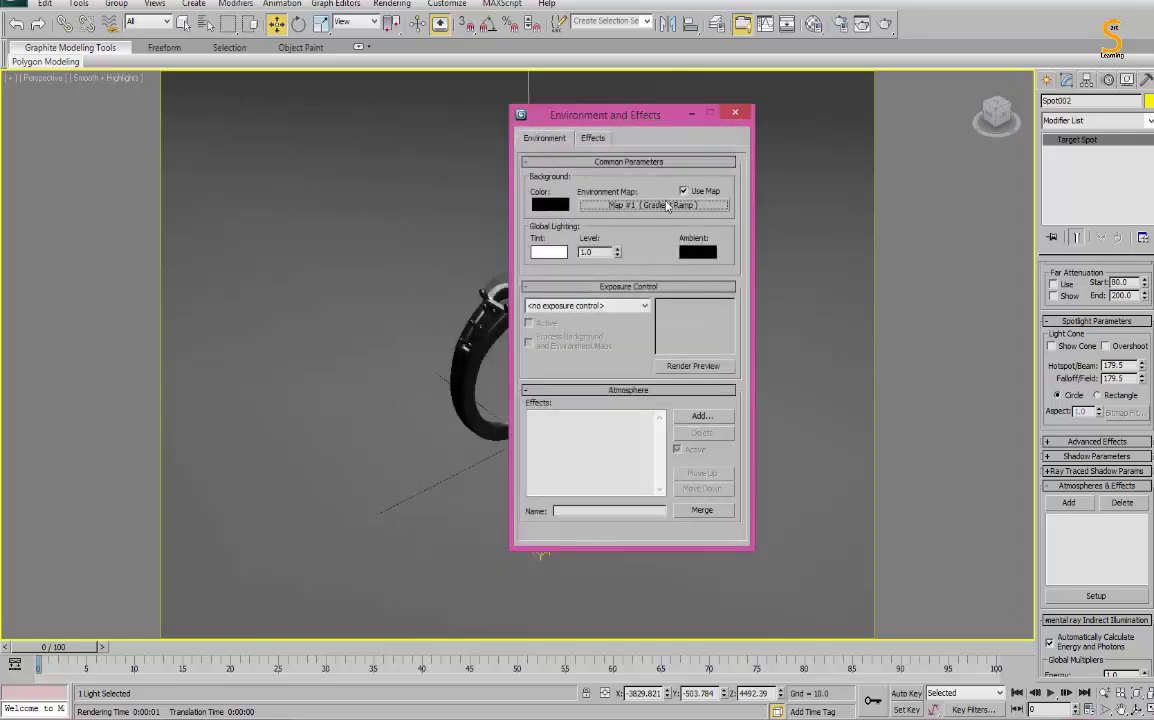
Instance the environment Gradient Ramp into a Material Editor sample slot and render the ring.
{"action": "key", "text": "m"}
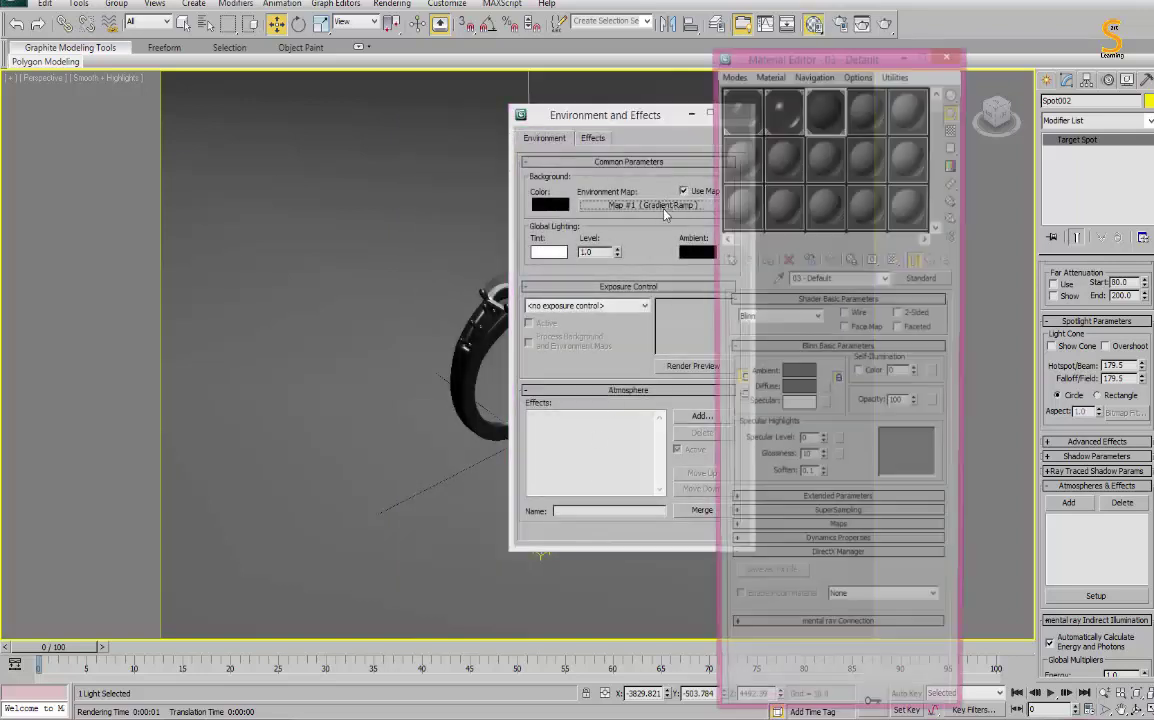
{"action": "left_click_drag", "start_coordinate": [650, 218], "coordinate": [357, 131]}
{"action": "left_click_drag", "start_coordinate": [630, 204], "coordinate": [421, 190]}
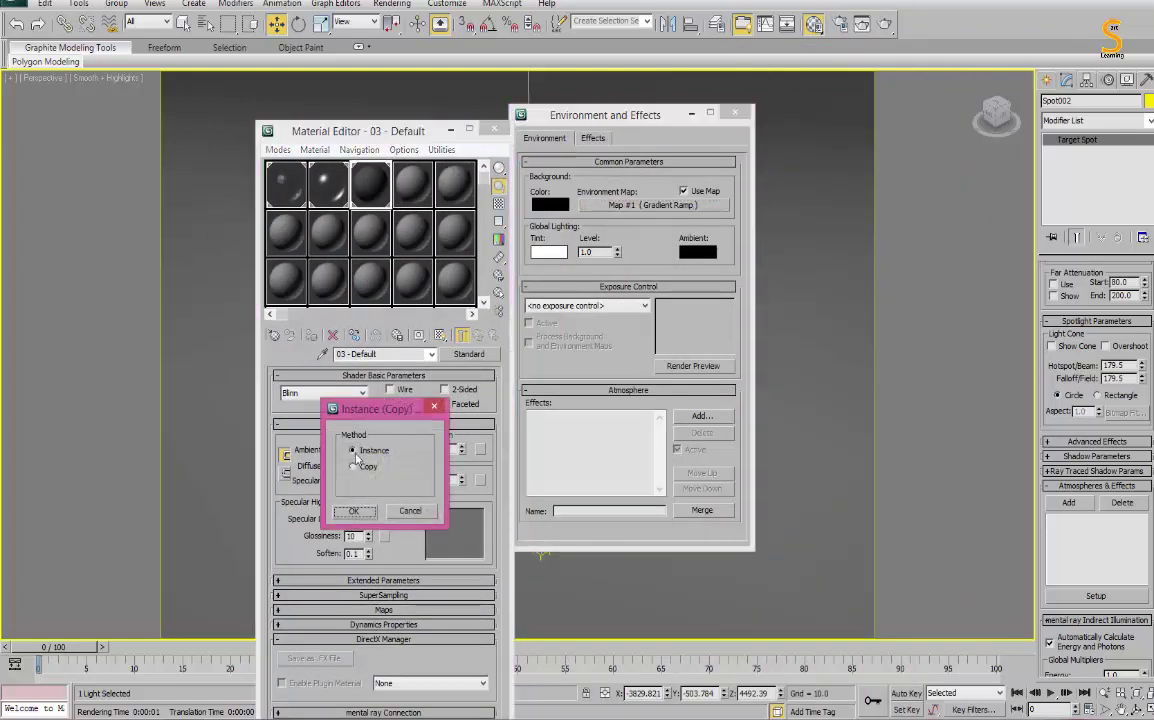
{"action": "left_click", "coordinate": [365, 511]}
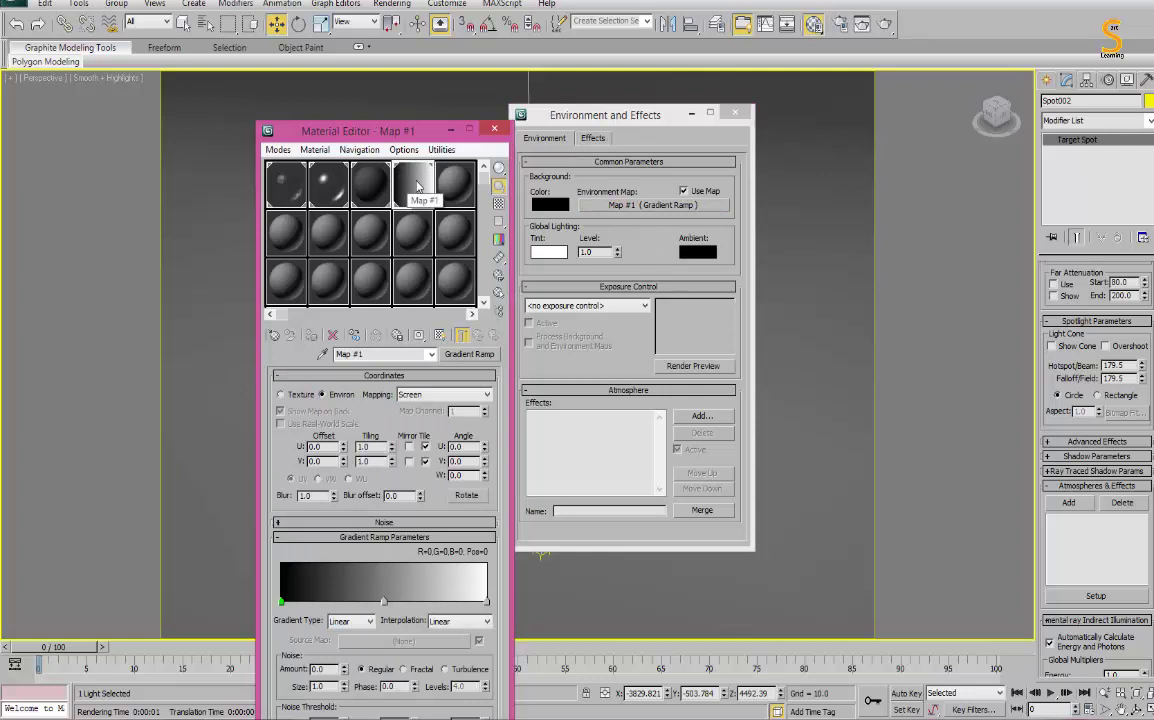
{"action": "key", "text": "shift+q"}
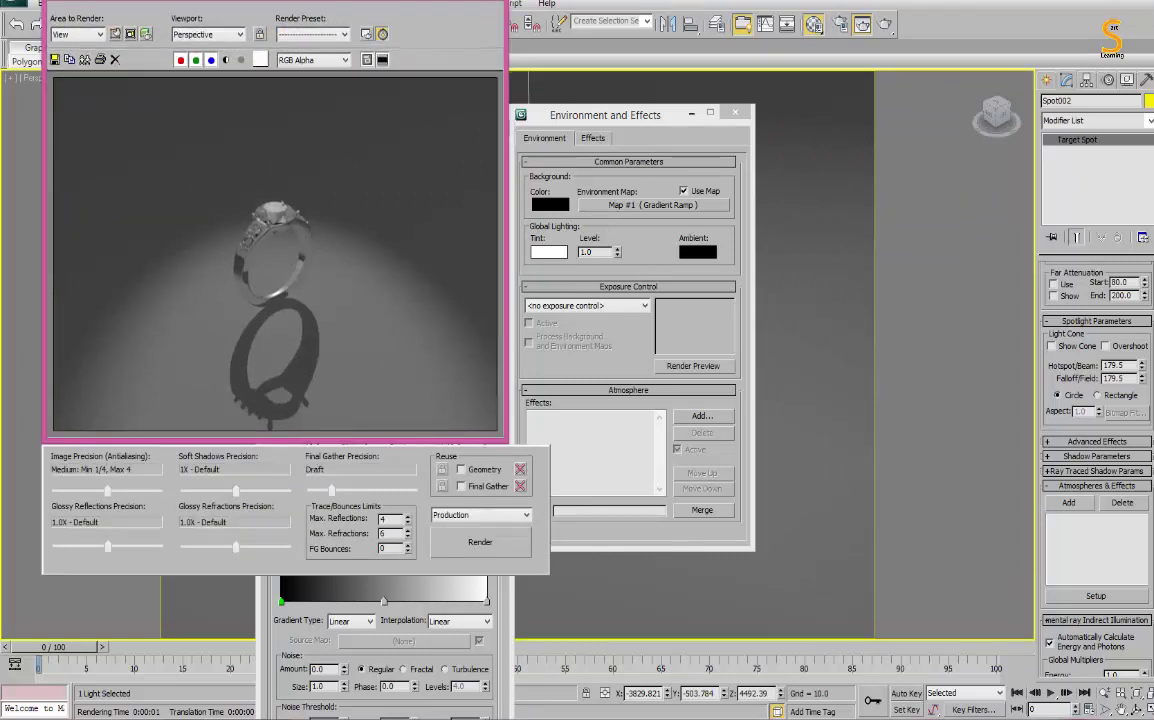
Recolour the gradient's end stops to mid grey and add light grey stops to the ramp.
{"action": "left_click_drag", "start_coordinate": [320, 22], "coordinate": [851, 82]}
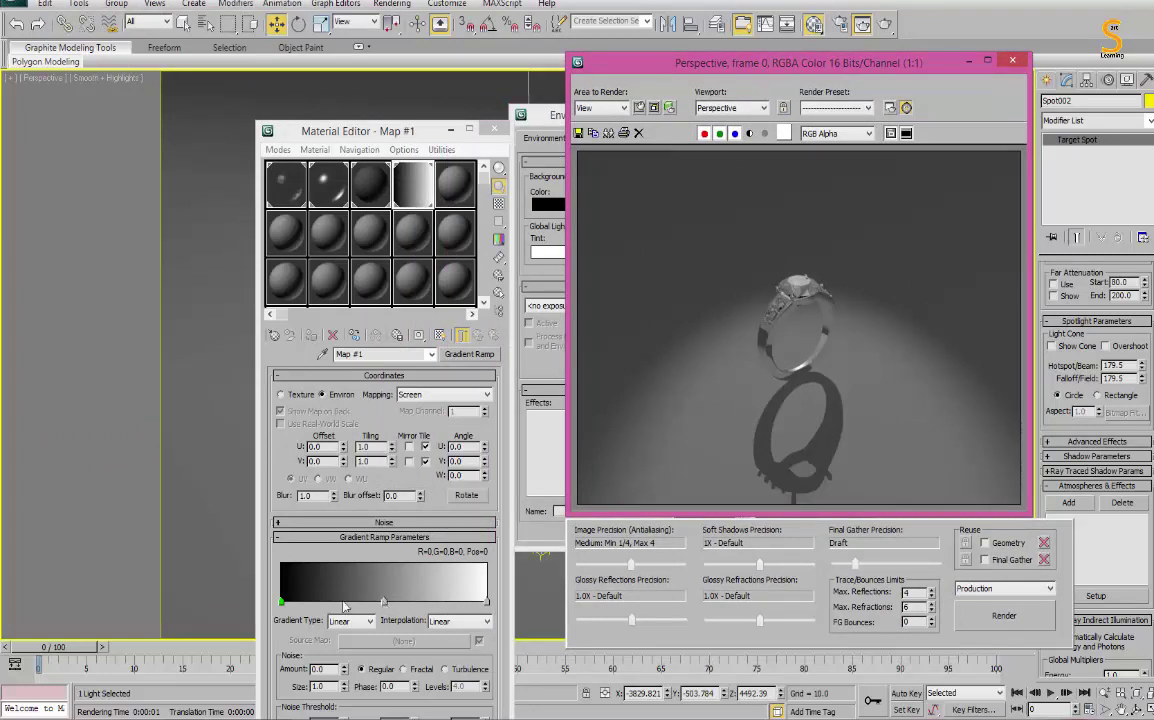
{"action": "double_click", "coordinate": [285, 600]}
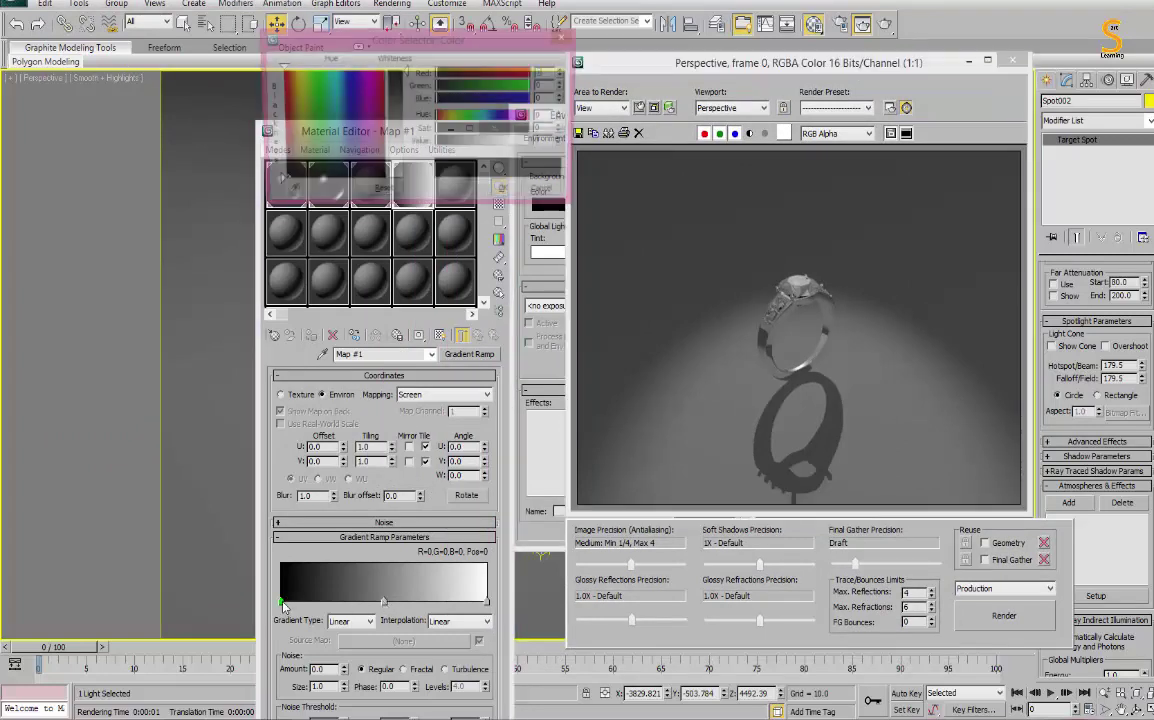
{"action": "left_click", "coordinate": [510, 194]}
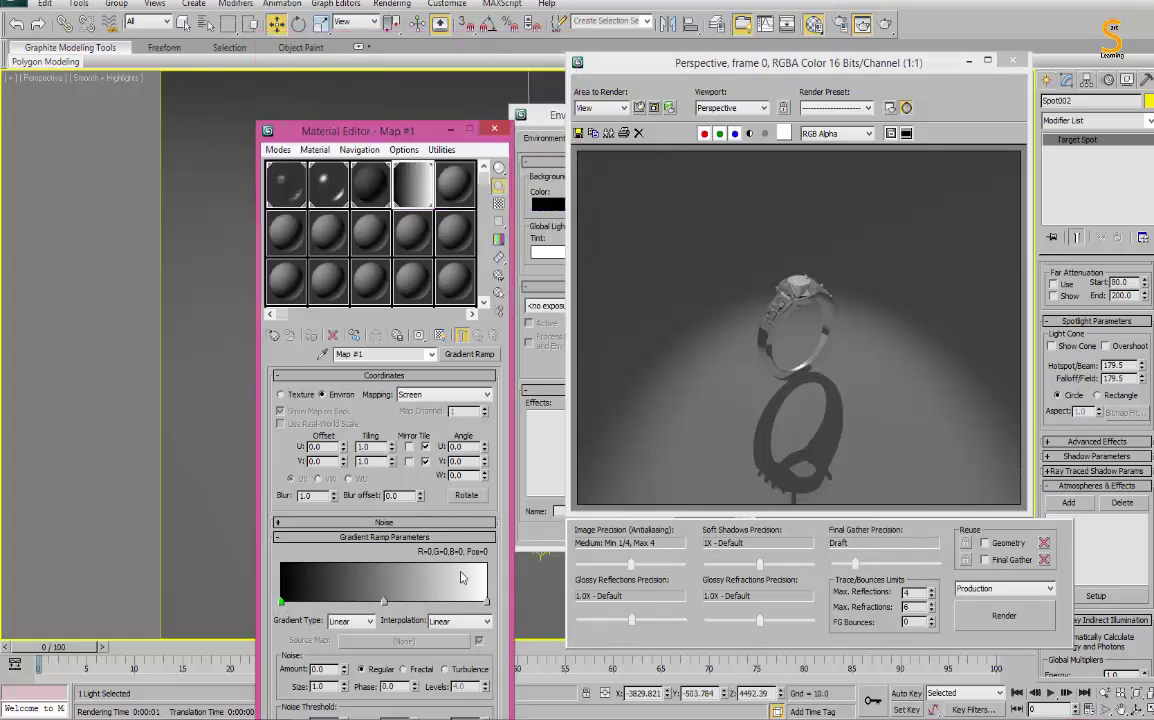
{"action": "left_click", "coordinate": [432, 601]}
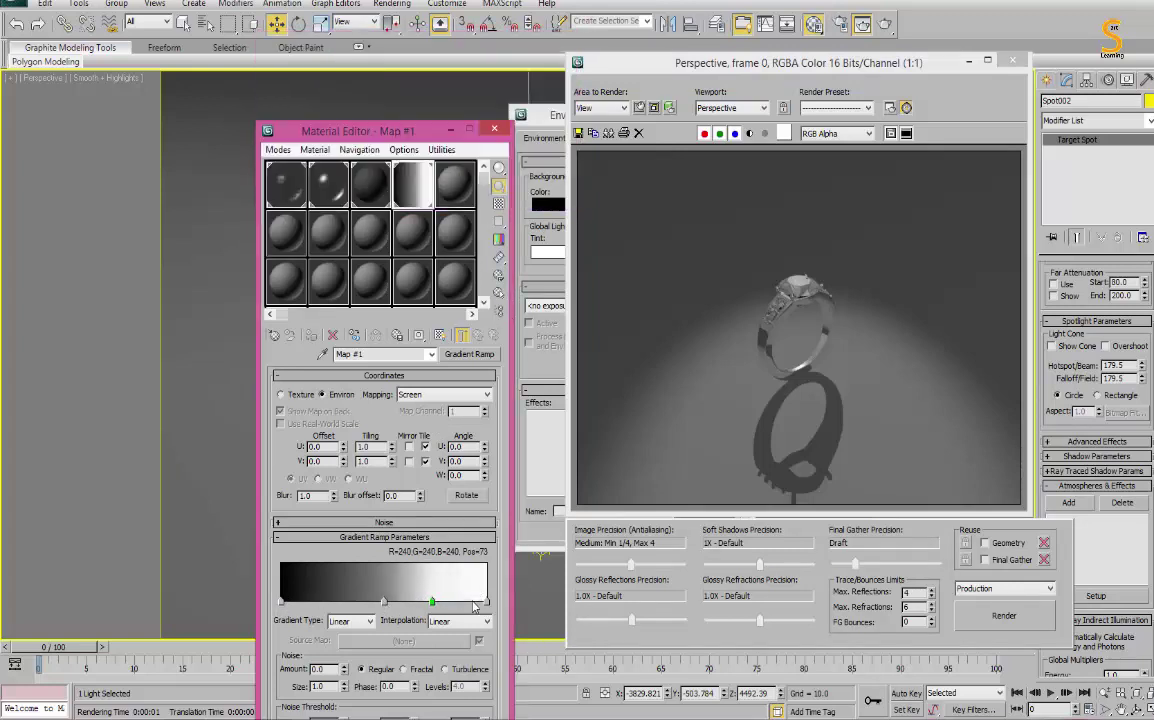
{"action": "double_click", "coordinate": [487, 601]}
{"action": "left_click_drag", "start_coordinate": [525, 142], "coordinate": [487, 198]}
{"action": "left_click", "coordinate": [508, 194]}
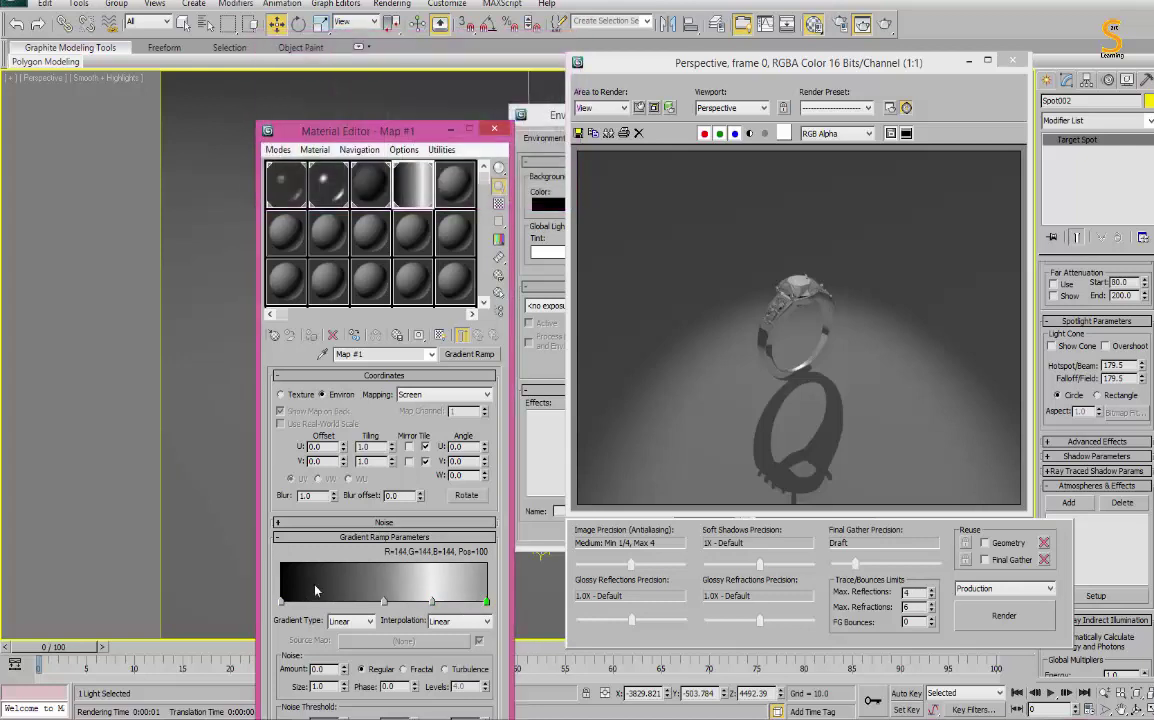
{"action": "left_click", "coordinate": [341, 600]}
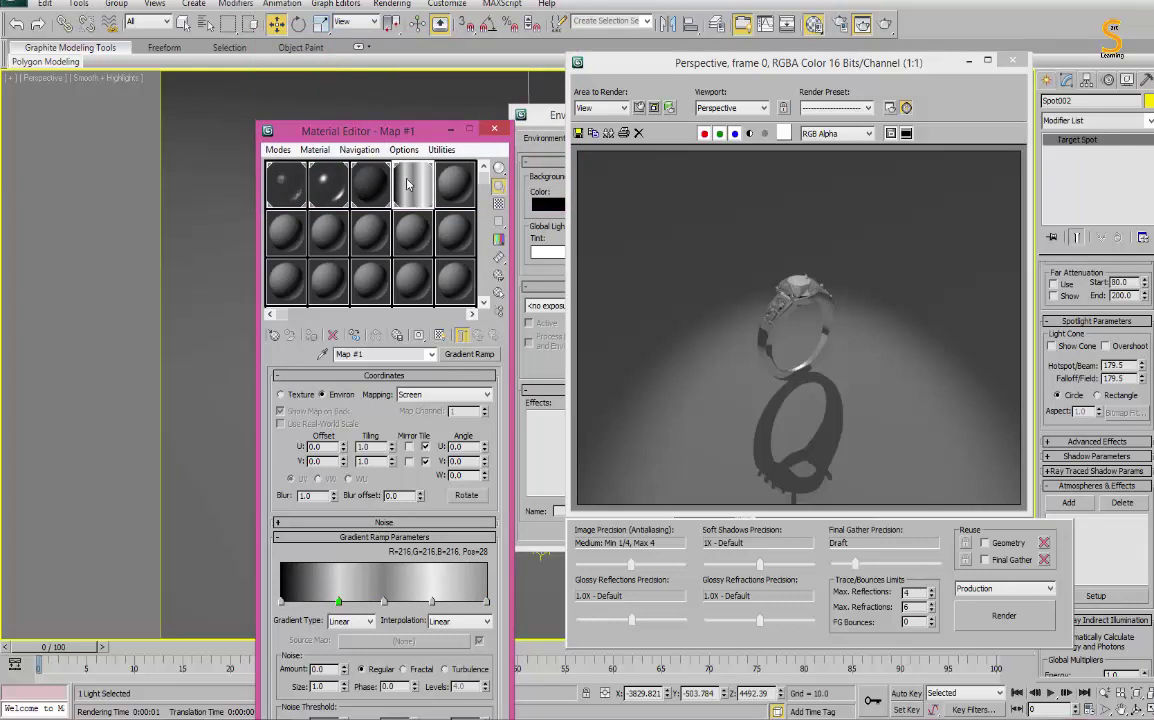
Switch the gradient to Spherical Environment mapping and re-render.
{"action": "left_click", "coordinate": [427, 396]}
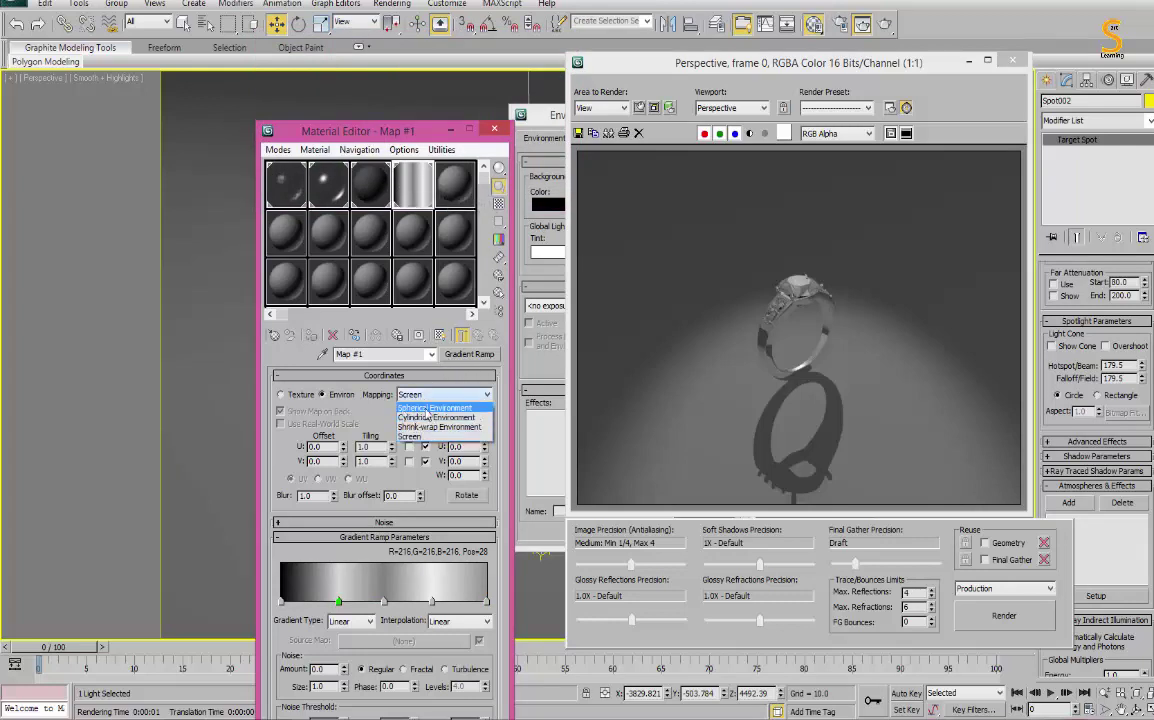
{"action": "left_click", "coordinate": [430, 408]}
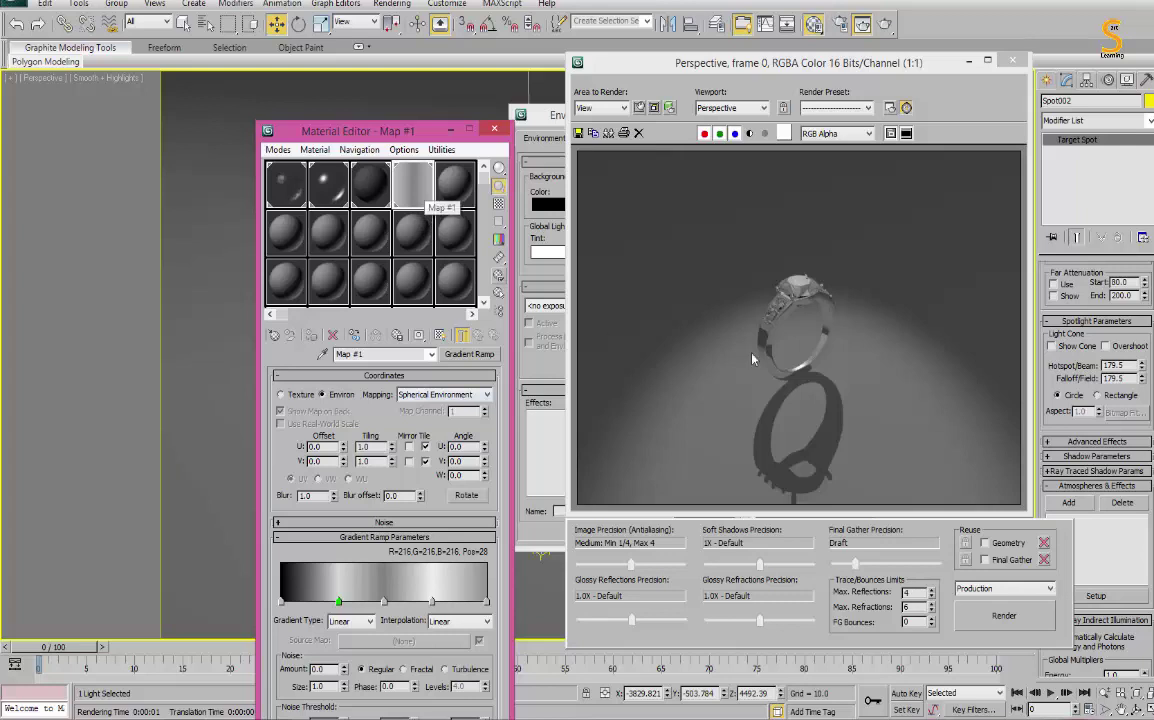
{"action": "left_click", "coordinate": [1004, 617]}
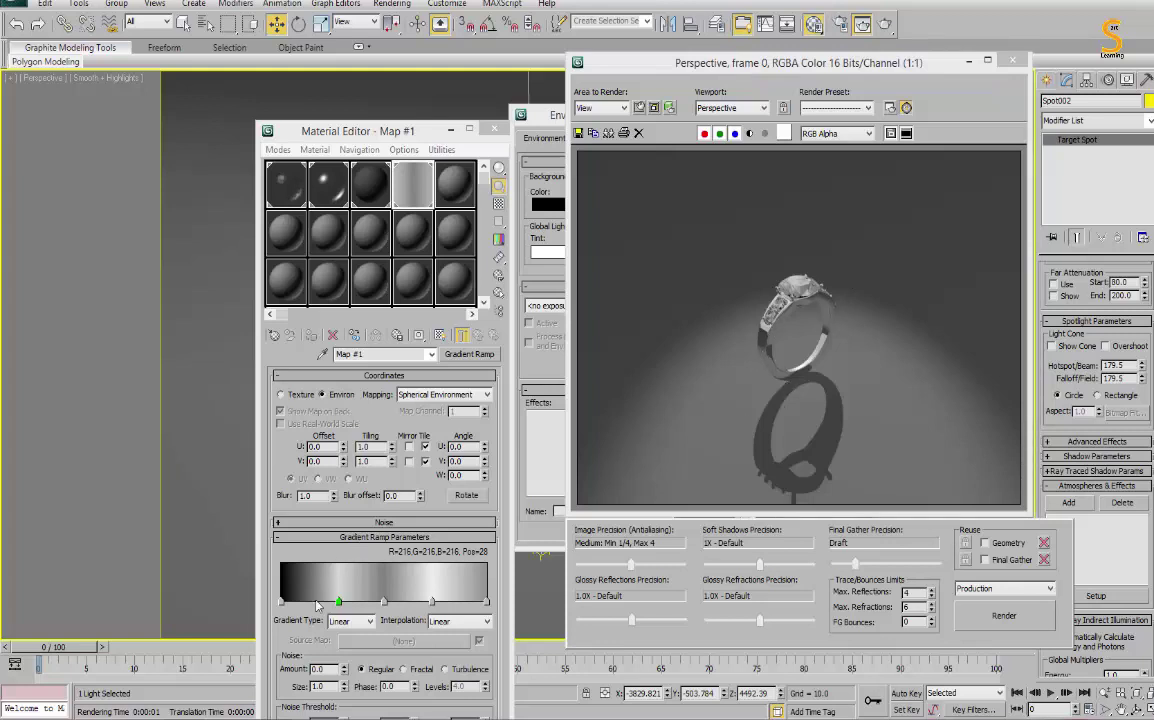
Add a dark grey stop at position 23, re-render, and tilt the U angle.
{"action": "left_click", "coordinate": [283, 602]}
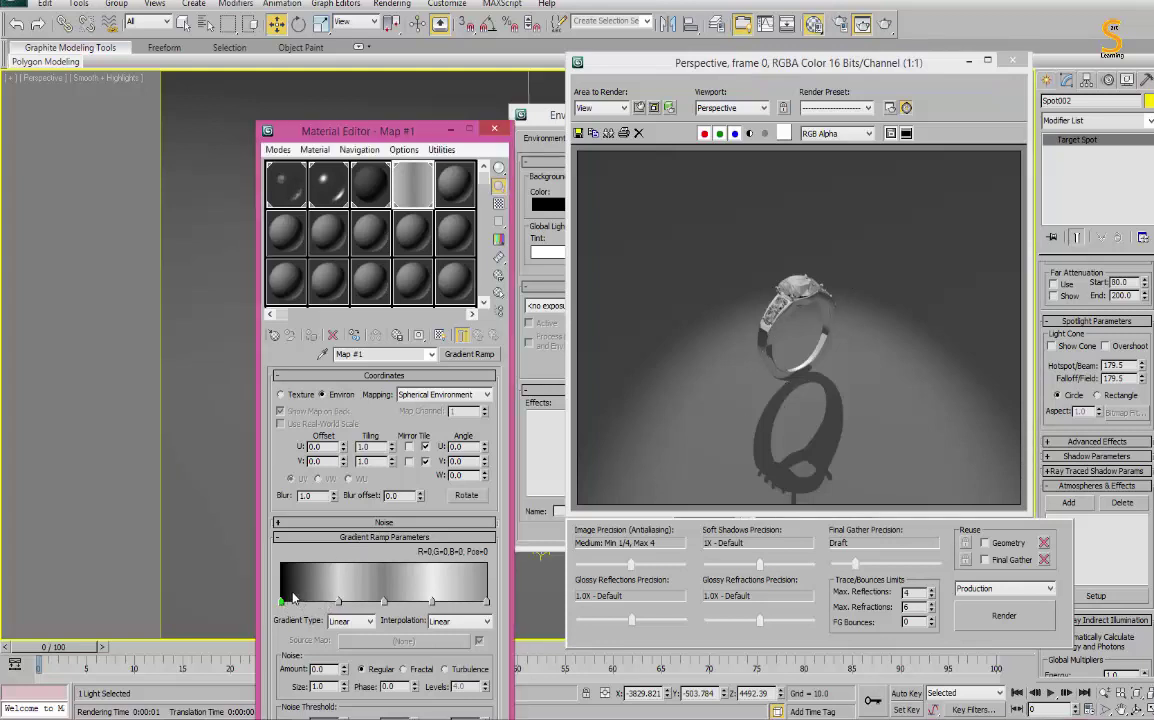
{"action": "left_click", "coordinate": [327, 602]}
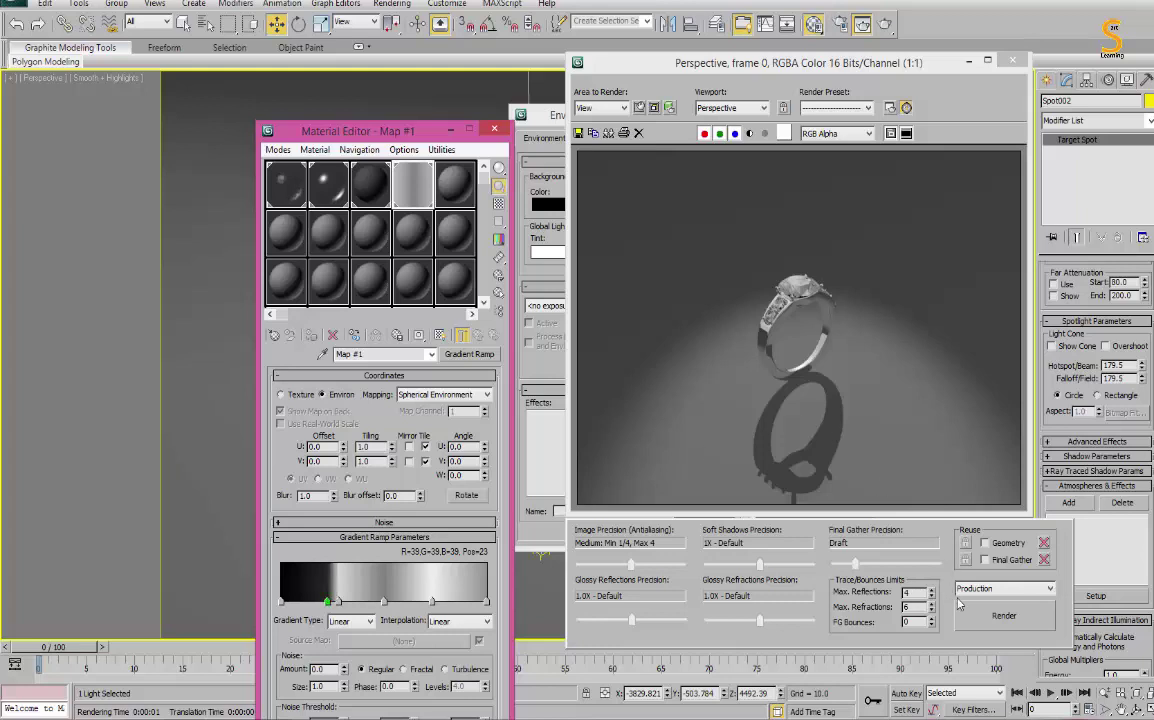
{"action": "left_click", "coordinate": [1004, 615]}
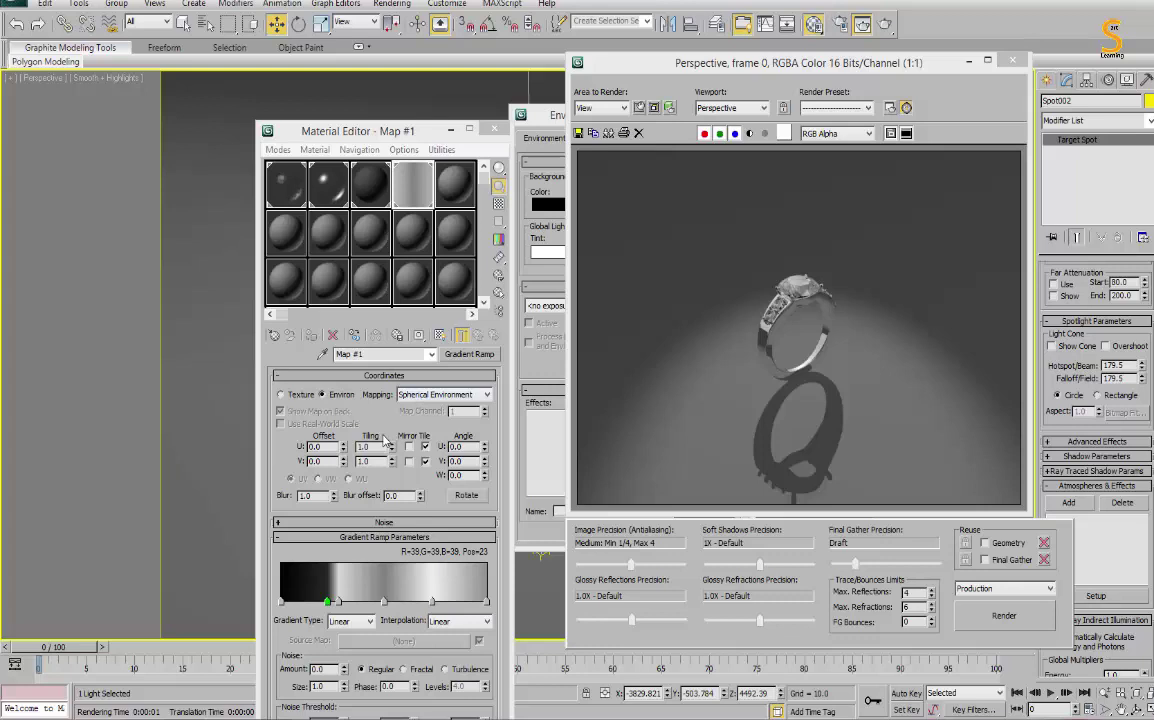
{"action": "mouse_move", "coordinate": [487, 450]}
{"action": "left_mouse_down"}
{"action": "mouse_move", "coordinate": [482, 426]}
{"action": "mouse_move", "coordinate": [491, 483]}
{"action": "mouse_move", "coordinate": [497, 421]}
{"action": "left_mouse_up"}
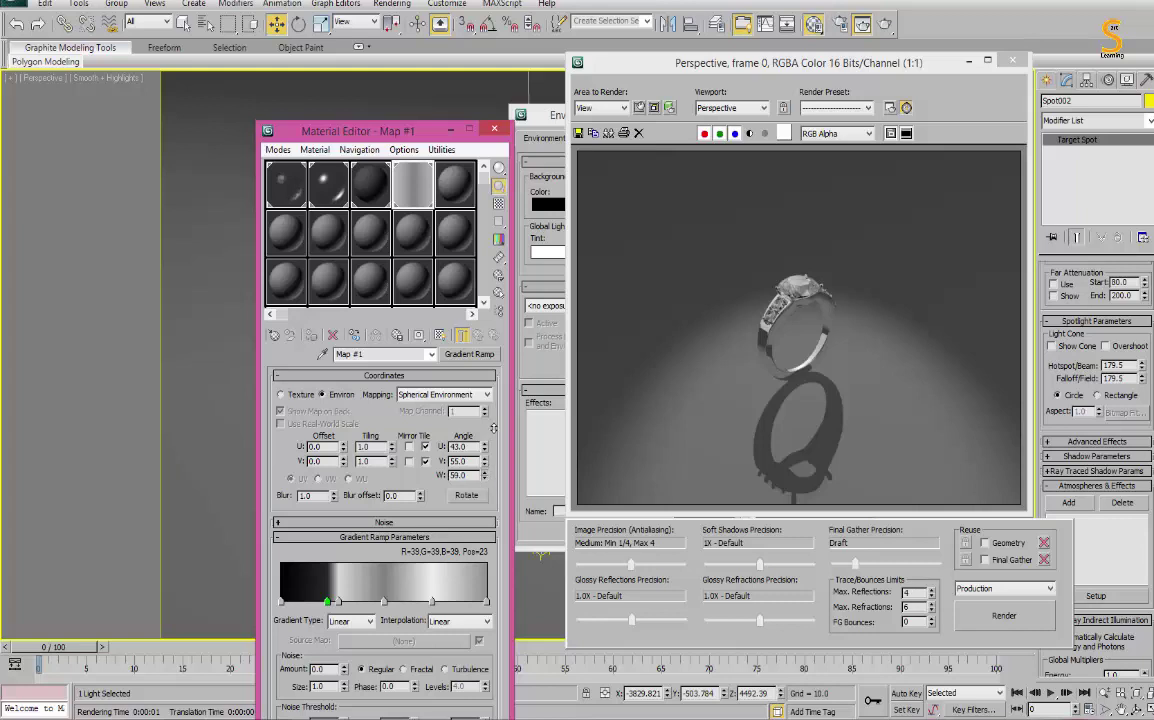
Rotate the gradient mapping to about -66.1, 48.1 and 26.9 degrees and re-render.
{"action": "double_click", "coordinate": [418, 187]}
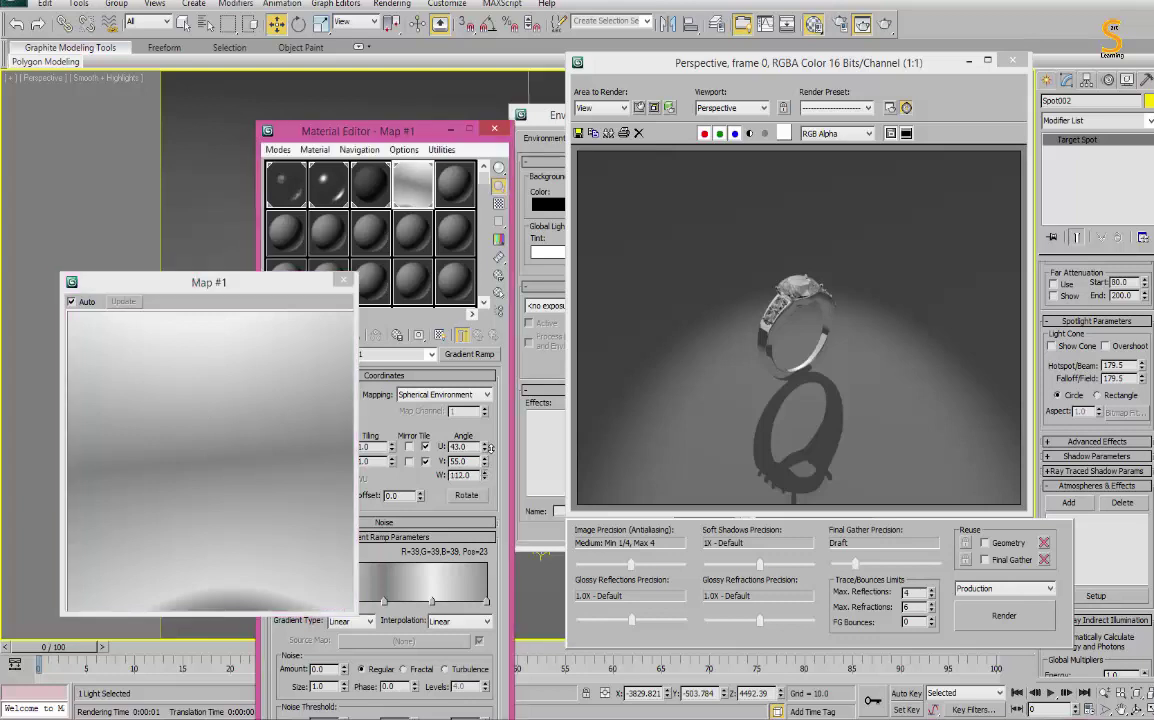
{"action": "left_click_drag", "start_coordinate": [485, 475], "coordinate": [490, 460]}
{"action": "left_click", "coordinate": [466, 495]}
{"action": "mouse_move", "coordinate": [301, 113]}
{"action": "left_mouse_down"}
{"action": "mouse_move", "coordinate": [316, 102]}
{"action": "mouse_move", "coordinate": [317, 113]}
{"action": "left_mouse_up"}
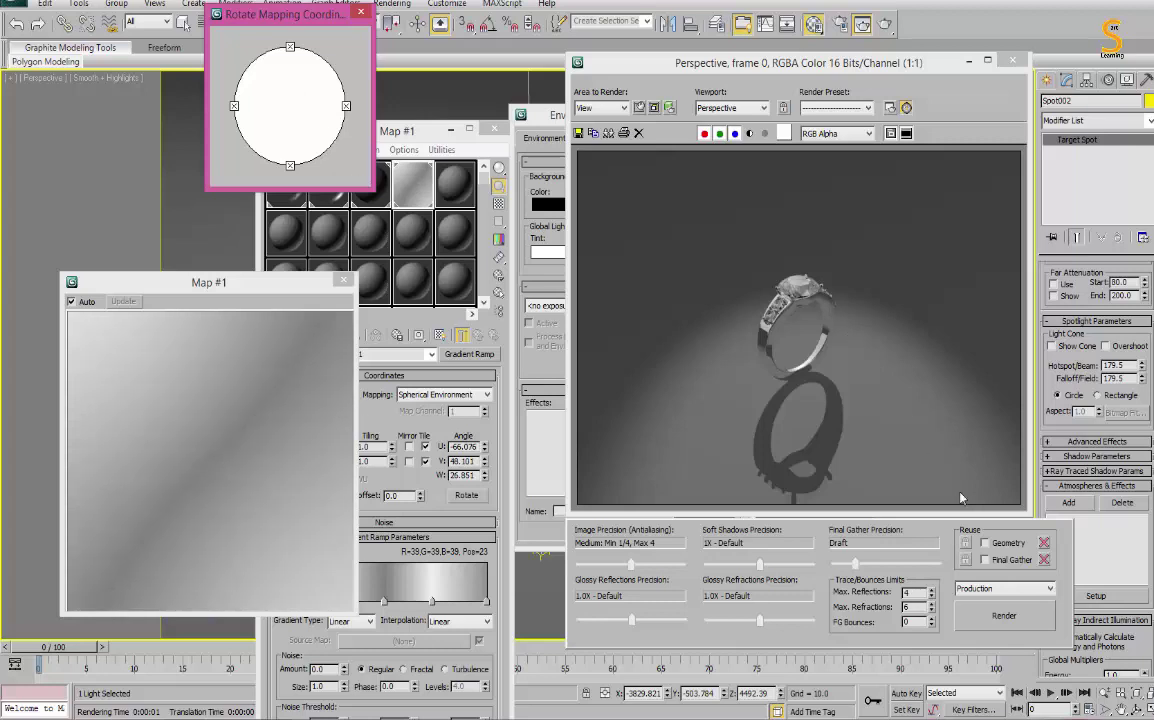
{"action": "left_click", "coordinate": [1004, 617]}
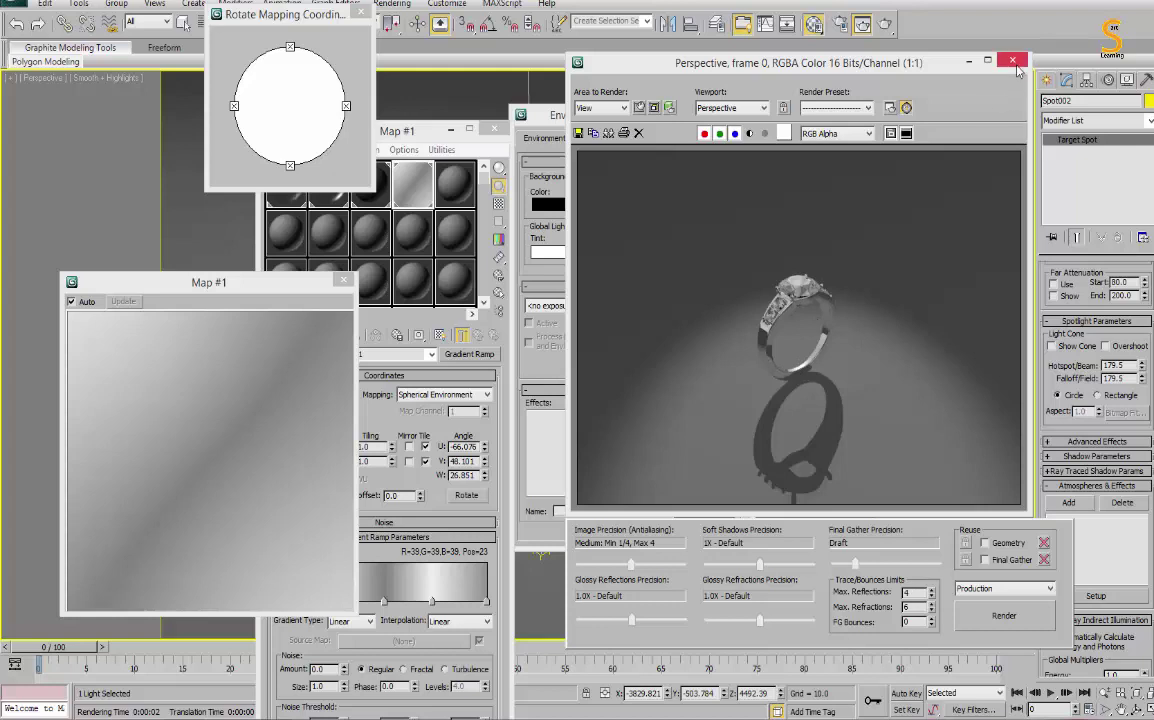
{"action": "left_click", "coordinate": [343, 281]}
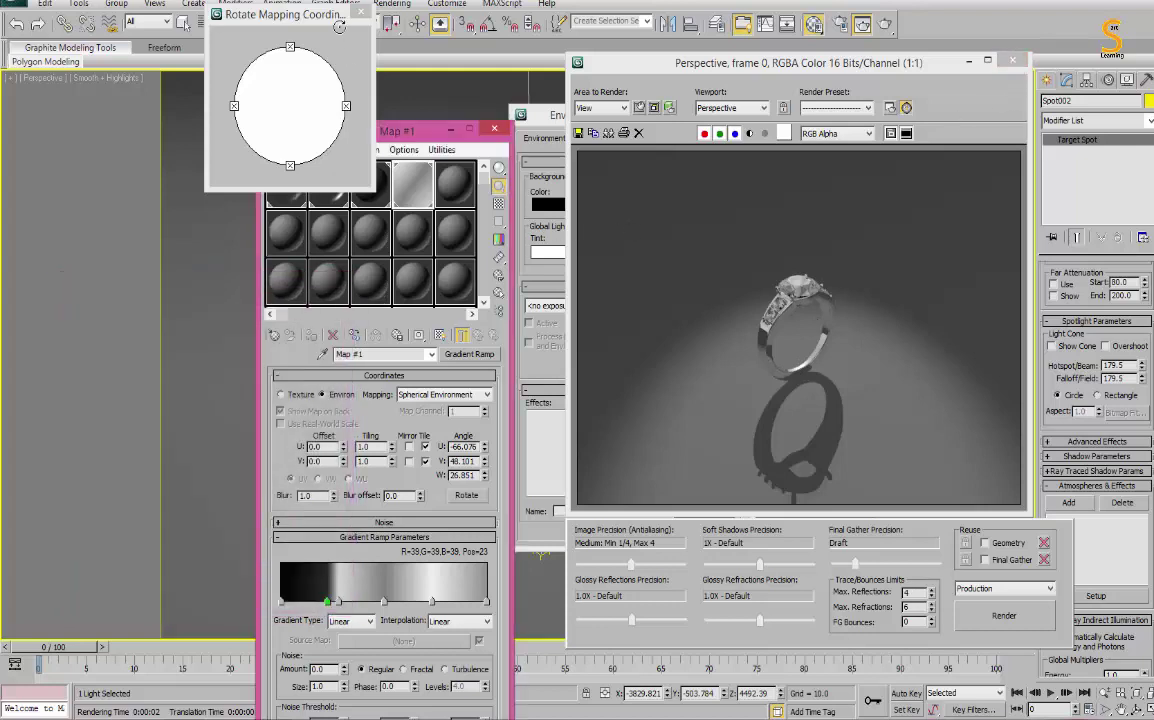
{"action": "left_click", "coordinate": [360, 13]}
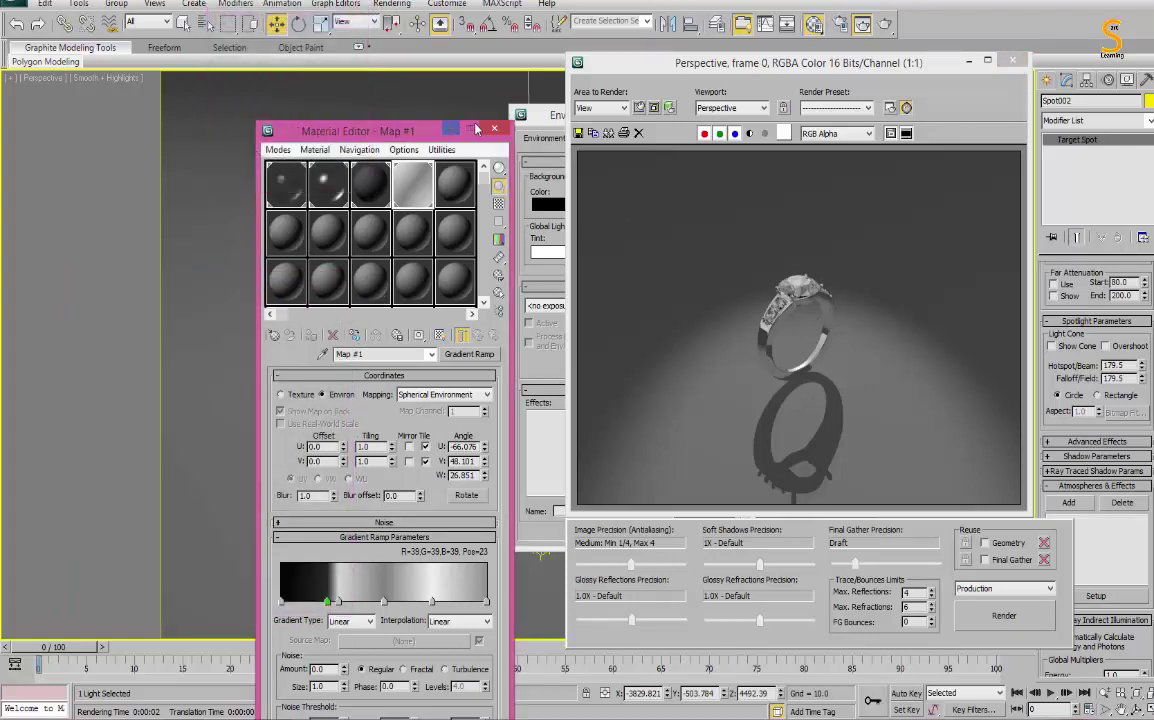
Set the 01 - Default gem material's refraction index to 3.6 and specular level to 100.
{"action": "left_click", "coordinate": [326, 192]}
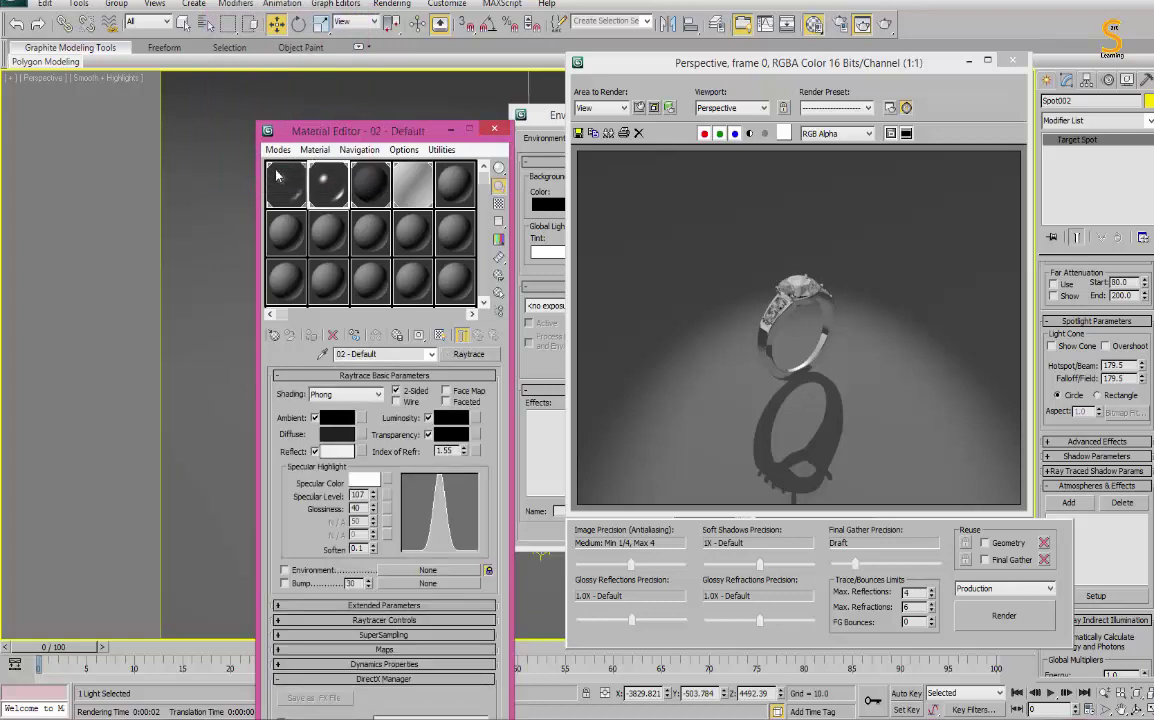
{"action": "left_click", "coordinate": [278, 176]}
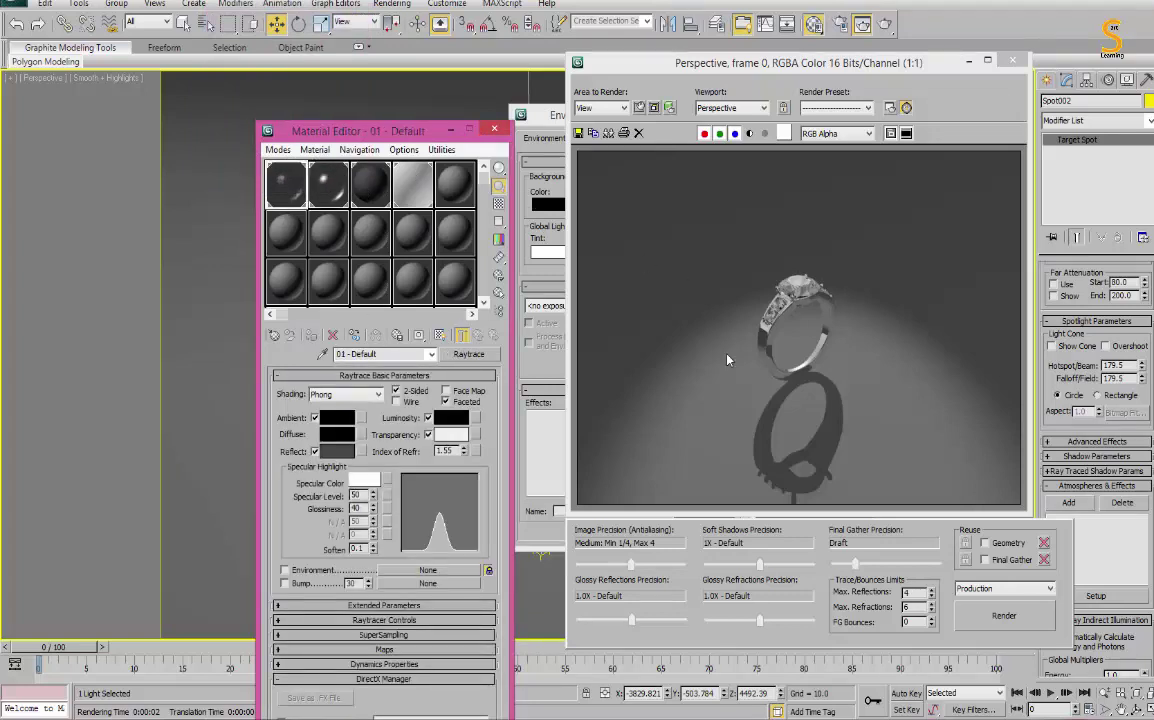
{"action": "mouse_move", "coordinate": [464, 453]}
{"action": "left_mouse_down"}
{"action": "mouse_move", "coordinate": [460, 392]}
{"action": "mouse_move", "coordinate": [415, 338]}
{"action": "left_mouse_up"}
{"action": "left_click_drag", "start_coordinate": [356, 246], "coordinate": [294, 187]}
{"action": "left_click", "coordinate": [1003, 615]}
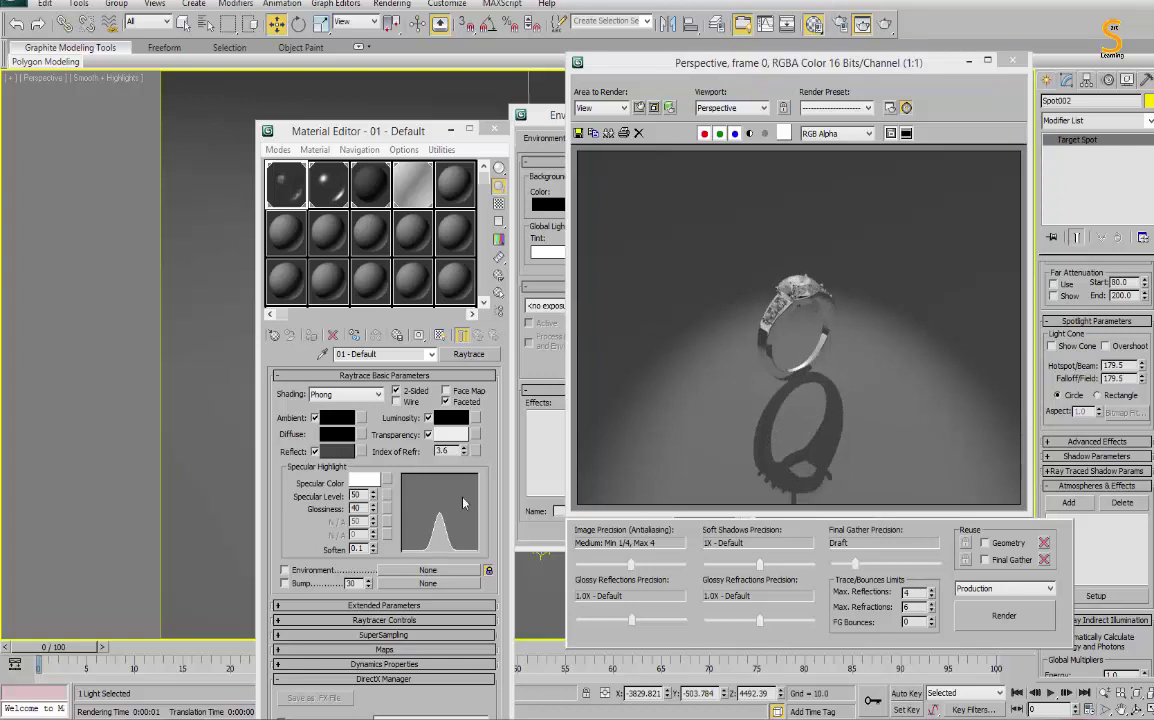
{"action": "left_click_drag", "start_coordinate": [372, 497], "coordinate": [372, 455]}
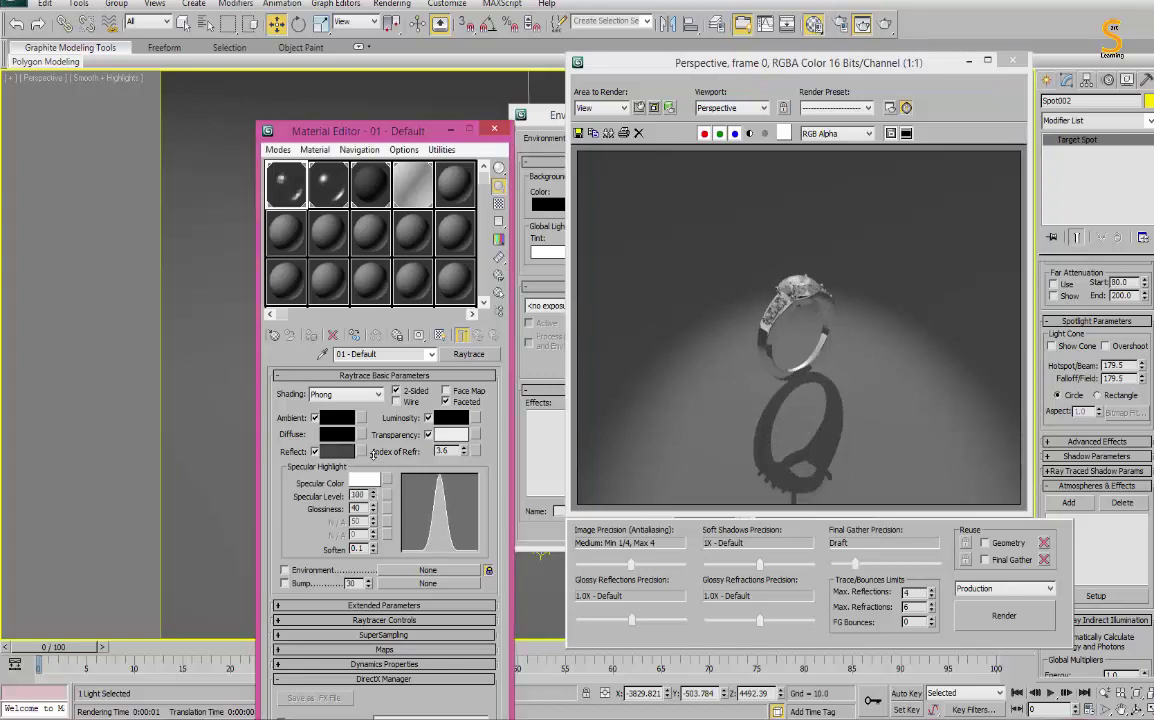
{"action": "left_click", "coordinate": [1012, 61]}
Close the editors, orbit to a new angle on the ring, and render it.
{"action": "left_click", "coordinate": [494, 129]}
{"action": "left_click", "coordinate": [737, 113]}
{"action": "scroll", "coordinate": [632, 220], "scroll_direction": "up", "scroll_amount": 1}
{"action": "scroll", "coordinate": [632, 220], "scroll_direction": "up", "scroll_amount": 3}
{"action": "scroll", "coordinate": [632, 220], "scroll_direction": "up", "scroll_amount": 3}
{"action": "mouse_move", "coordinate": [632, 220]}
{"action": "middle_mouse_down", "text": "alt"}
{"action": "mouse_move", "coordinate": [665, 270]}
{"action": "mouse_move", "coordinate": [675, 373]}
{"action": "mouse_move", "coordinate": [675, 310]}
{"action": "mouse_move", "coordinate": [670, 330]}
{"action": "middle_mouse_up", "text": "alt"}
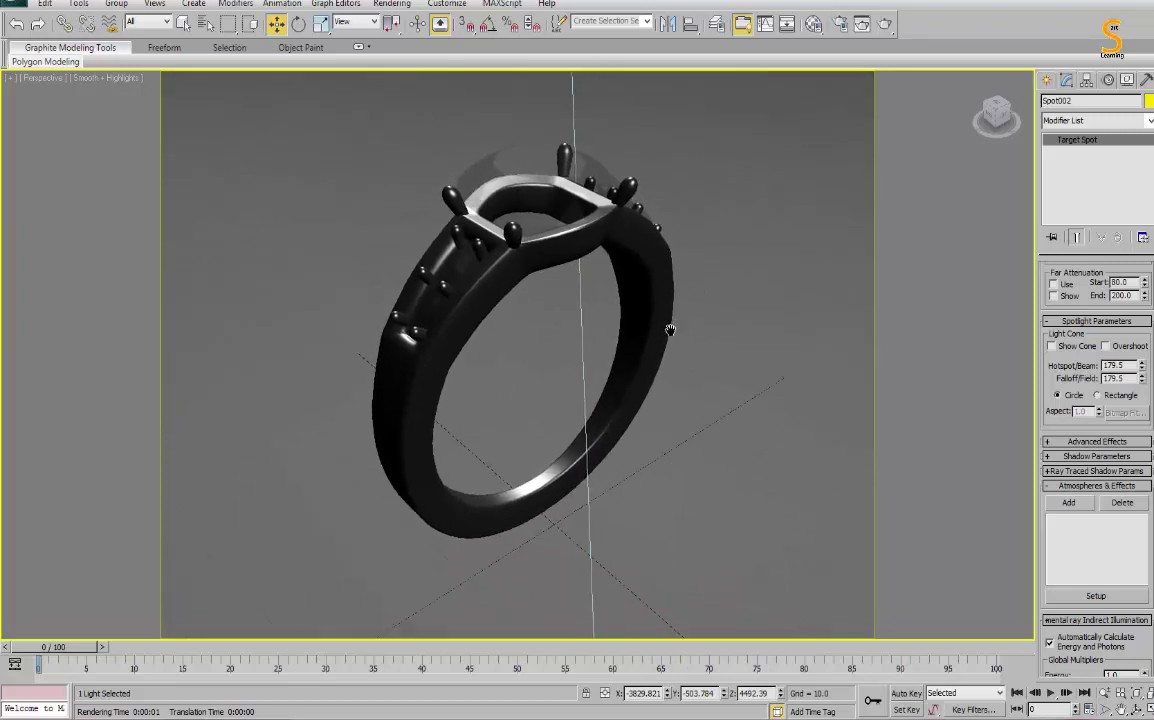
{"action": "key", "text": "shift+q"}
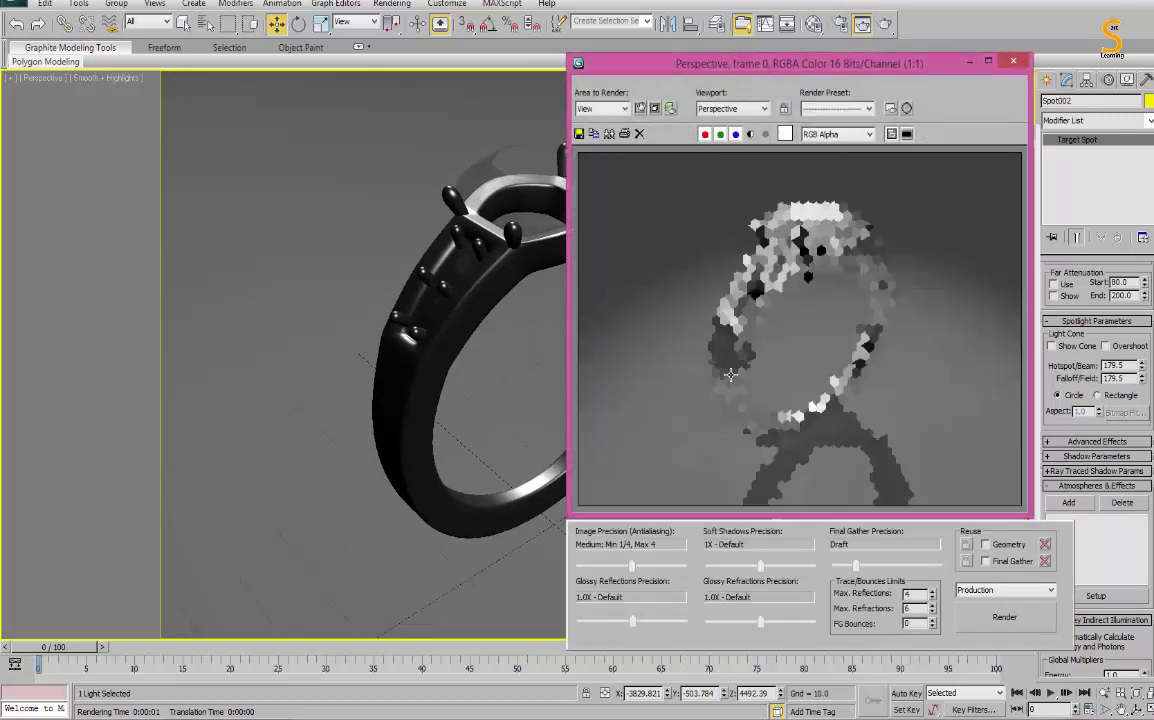
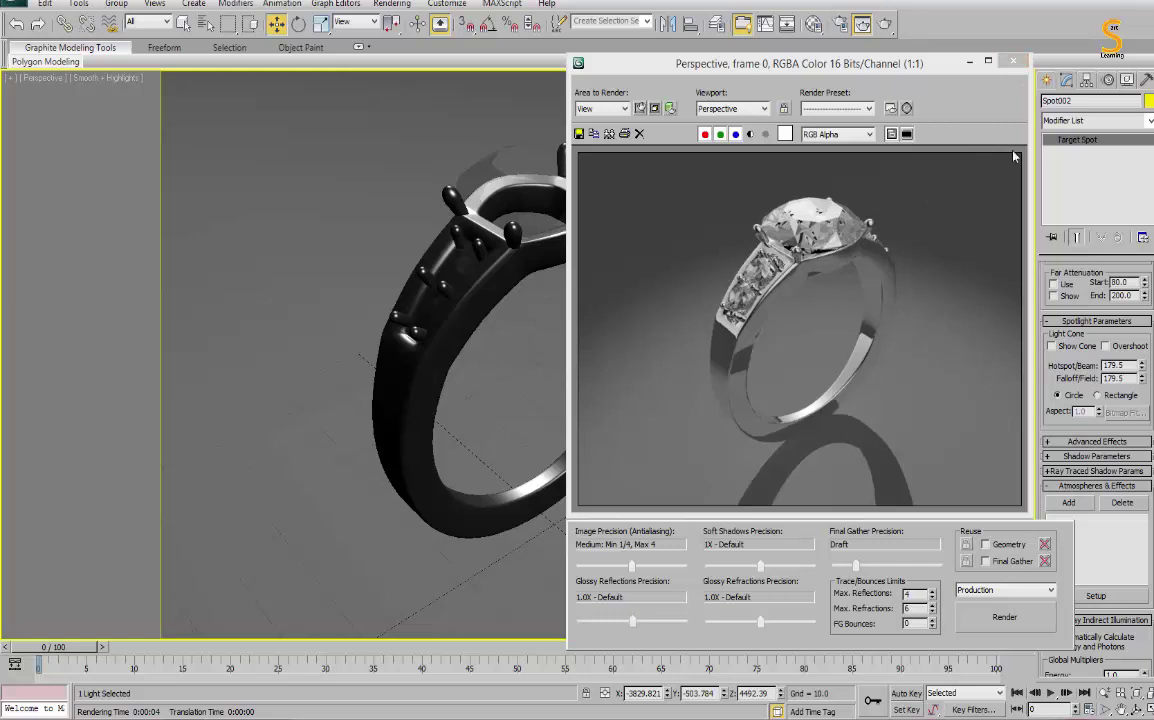
Close the test render, restore four viewports and move Spot002 toward its target in the Front view.
{"action": "left_click", "coordinate": [1013, 61]}
{"action": "key", "text": "alt+w"}
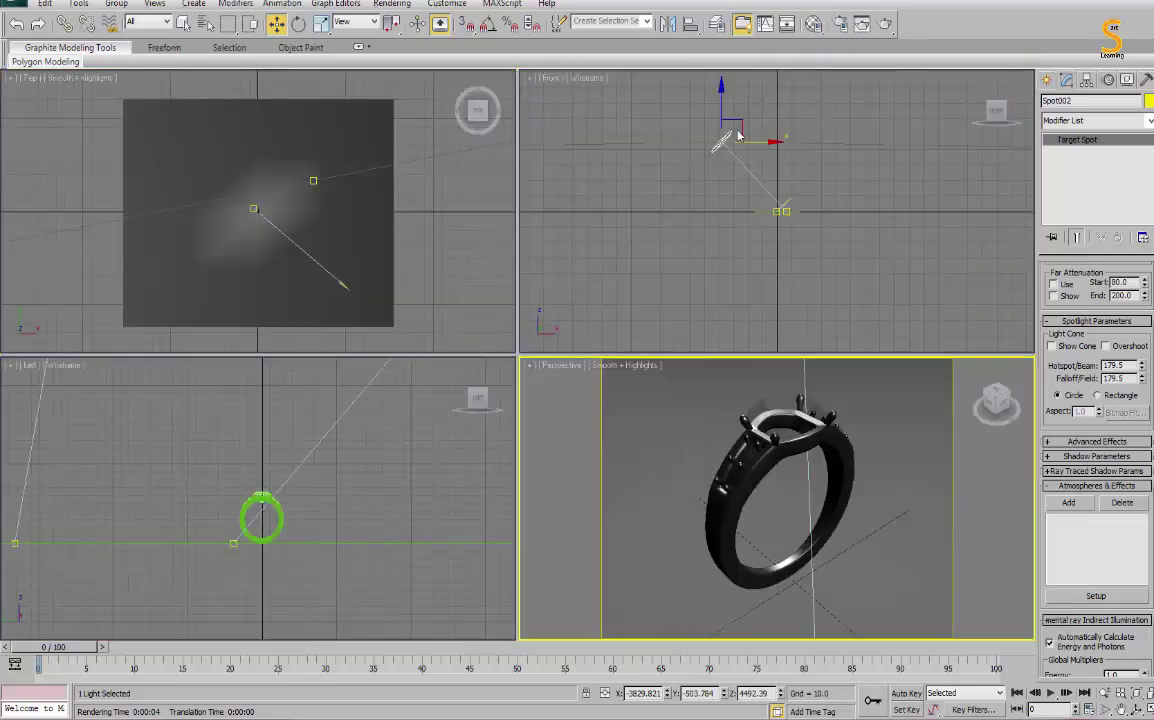
{"action": "left_click_drag", "start_coordinate": [738, 135], "coordinate": [762, 188]}
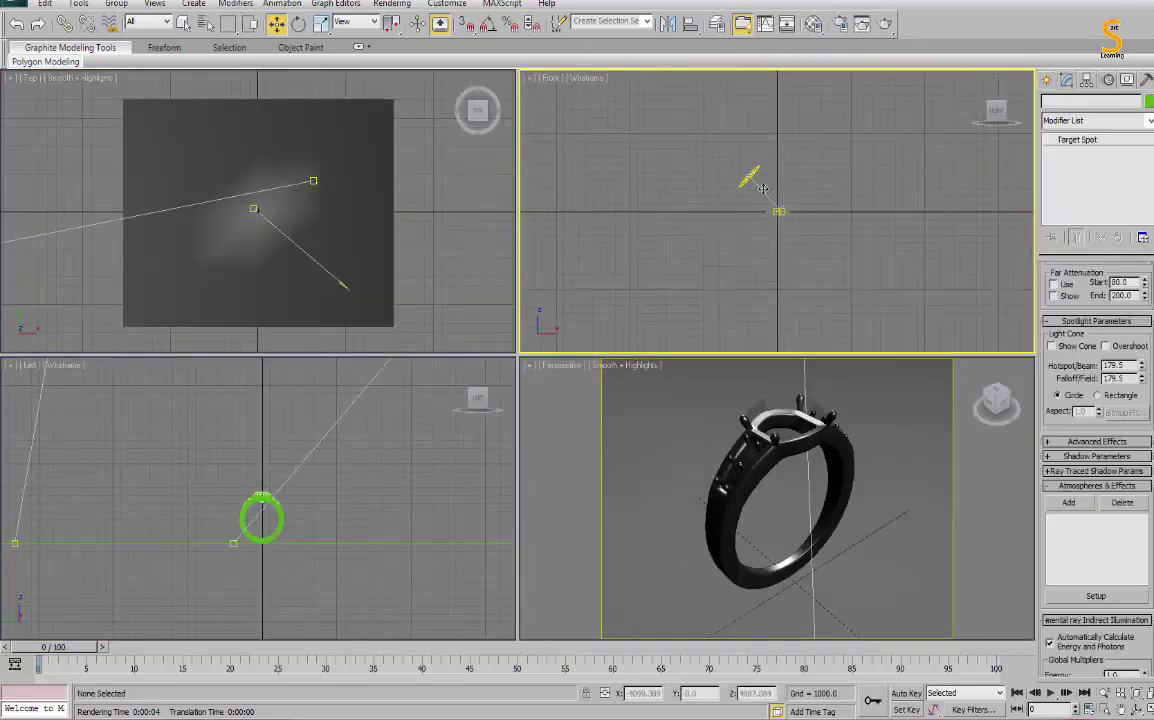
{"action": "left_click", "coordinate": [755, 181]}
{"action": "scroll", "coordinate": [198, 218], "scroll_direction": "down", "scroll_amount": 5}
Move the spotlight down and left in the Top view, closer to the ring.
{"action": "left_click_drag", "start_coordinate": [172, 204], "coordinate": [241, 259]}
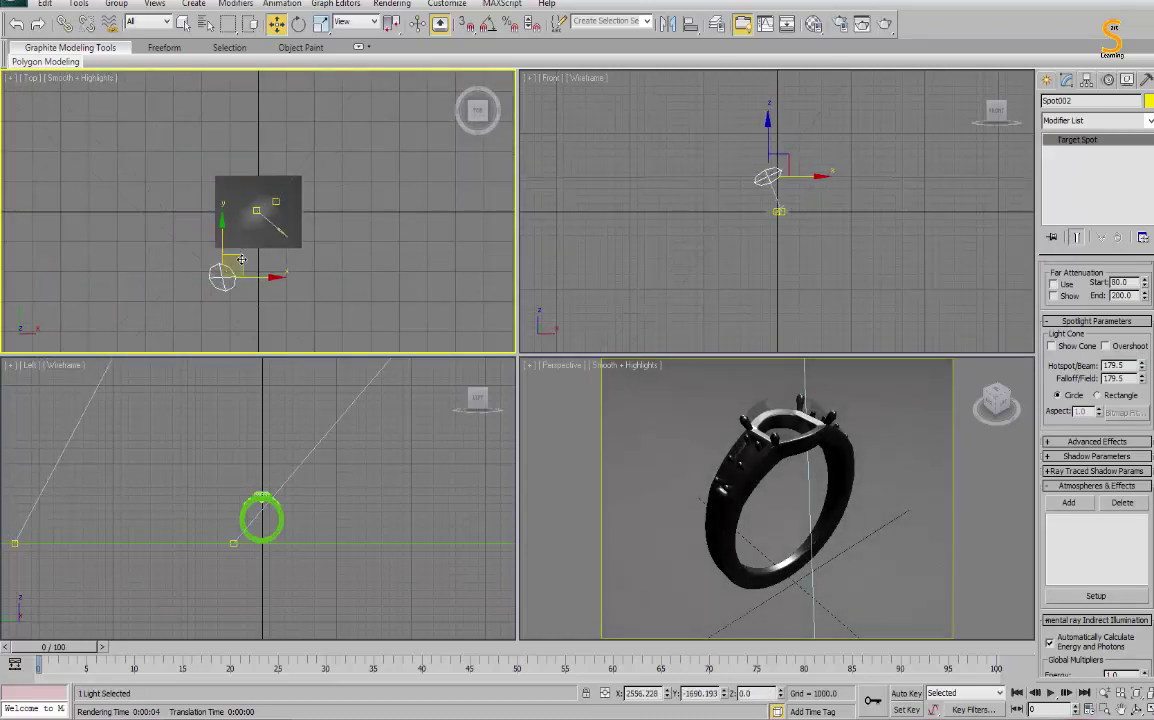
{"action": "left_click", "coordinate": [292, 242]}
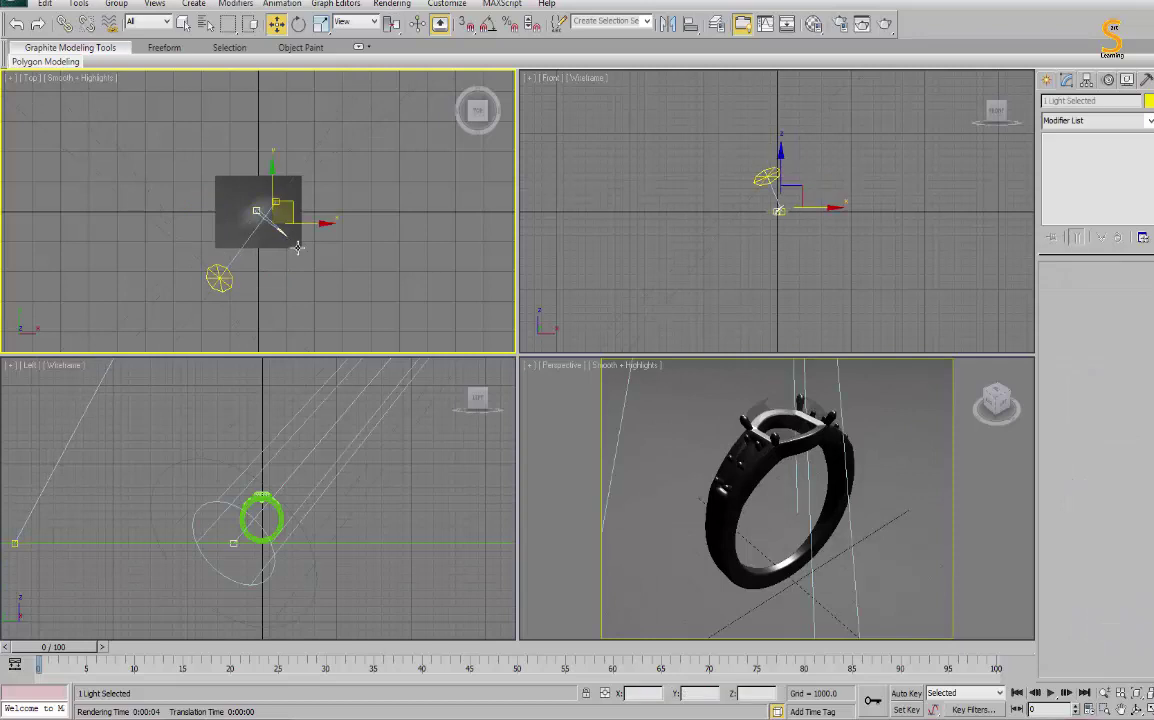
{"action": "left_click", "coordinate": [370, 289]}
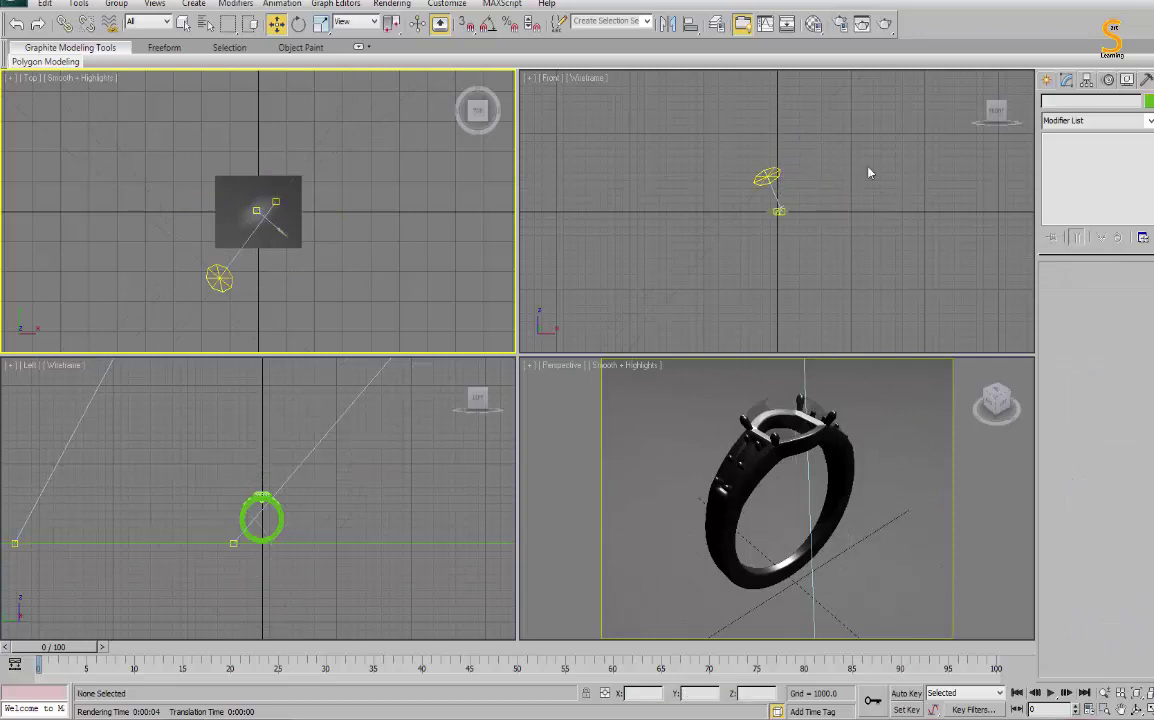
{"action": "scroll", "coordinate": [785, 205], "scroll_direction": "up", "scroll_amount": 3}
{"action": "scroll", "coordinate": [776, 211], "scroll_direction": "up", "scroll_amount": 5}
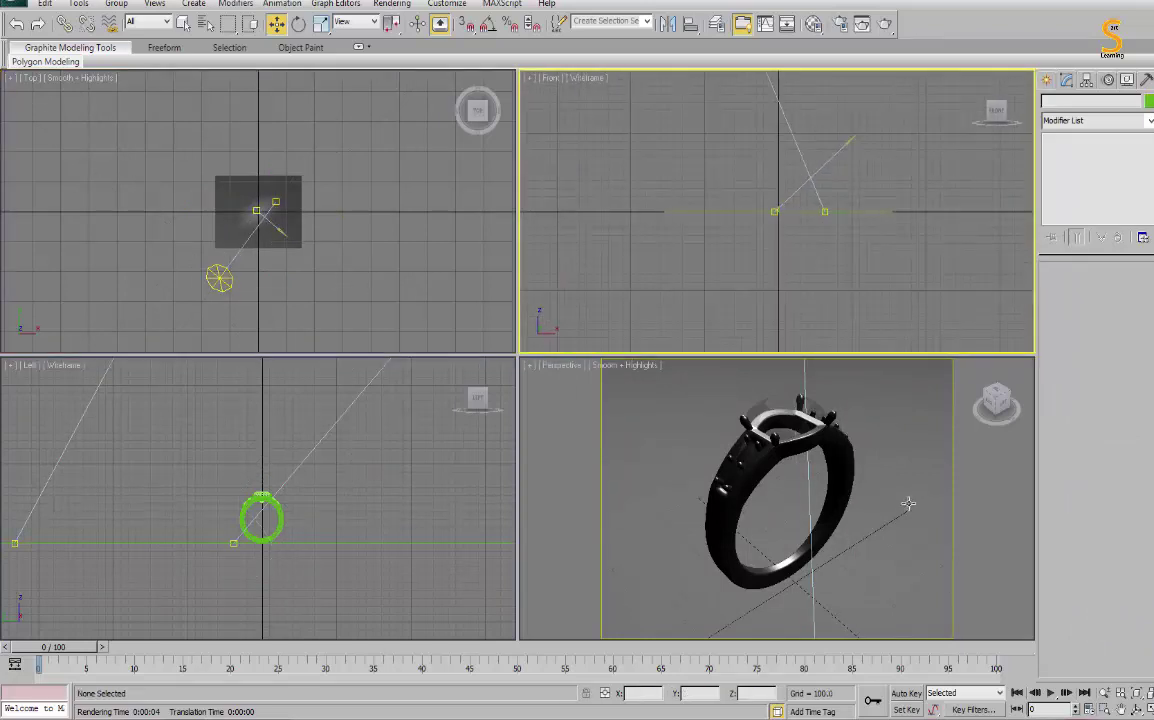
Turn off automatic energy and photon calculation for Spot001 and enable its Manual Settings.
{"action": "left_click", "coordinate": [843, 124]}
{"action": "right_click", "coordinate": [1025, 487]}
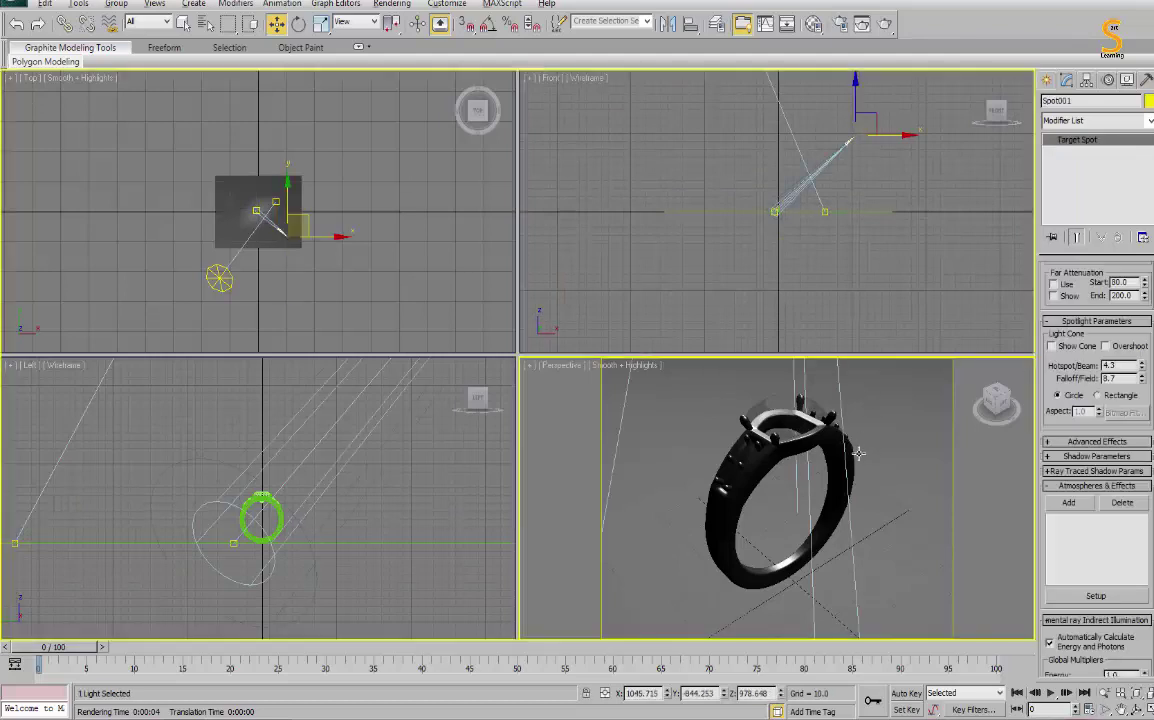
{"action": "key", "text": "alt+w"}
{"action": "scroll", "coordinate": [1052, 424], "scroll_direction": "down", "scroll_amount": 3}
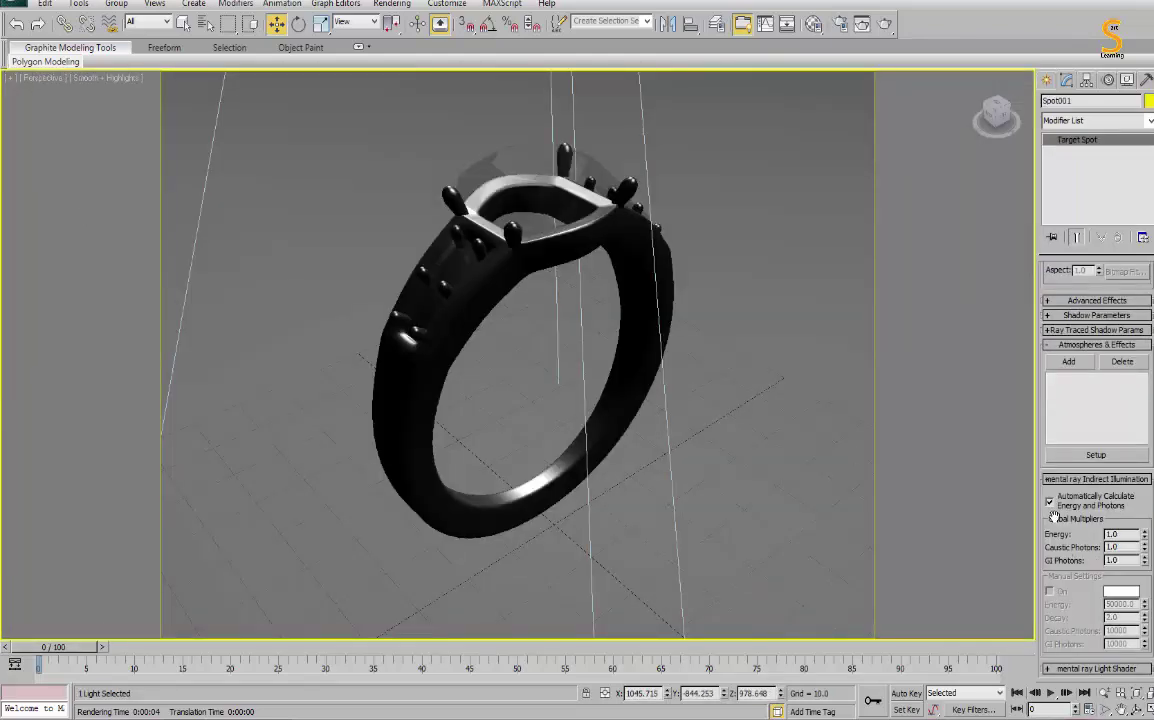
{"action": "left_click", "coordinate": [1094, 505]}
{"action": "left_click", "coordinate": [1058, 592]}
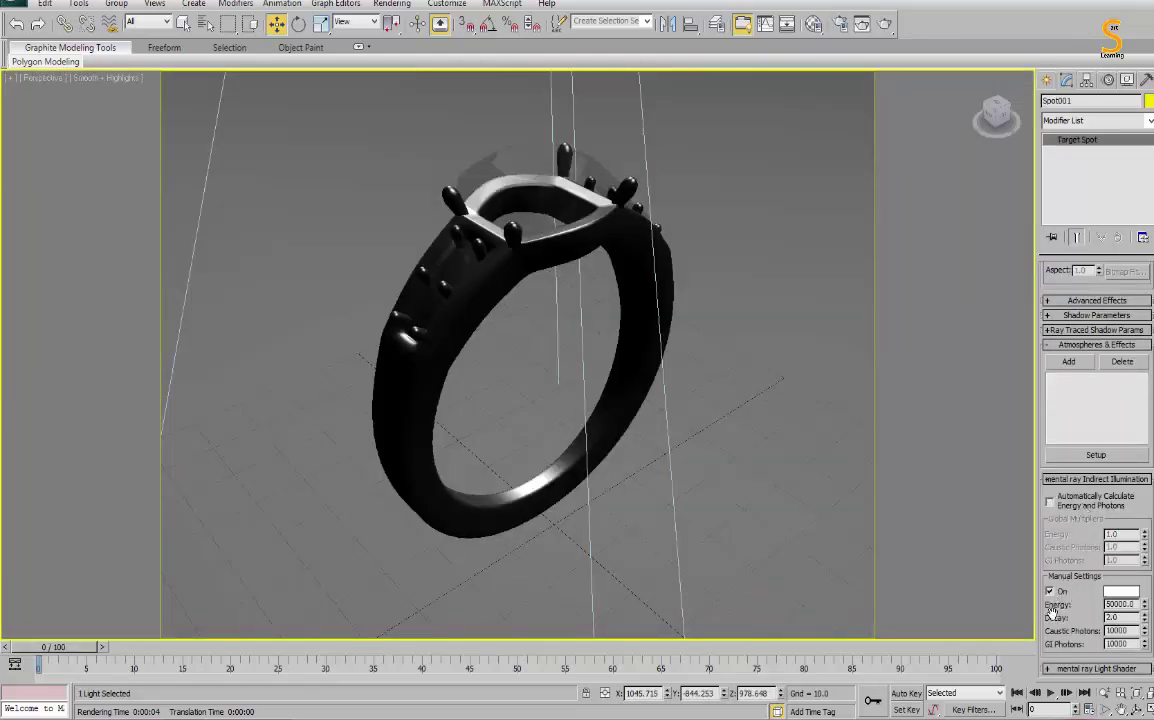
Enable Caustics in Render Setup and render a test image.
{"action": "left_click", "coordinate": [765, 23]}
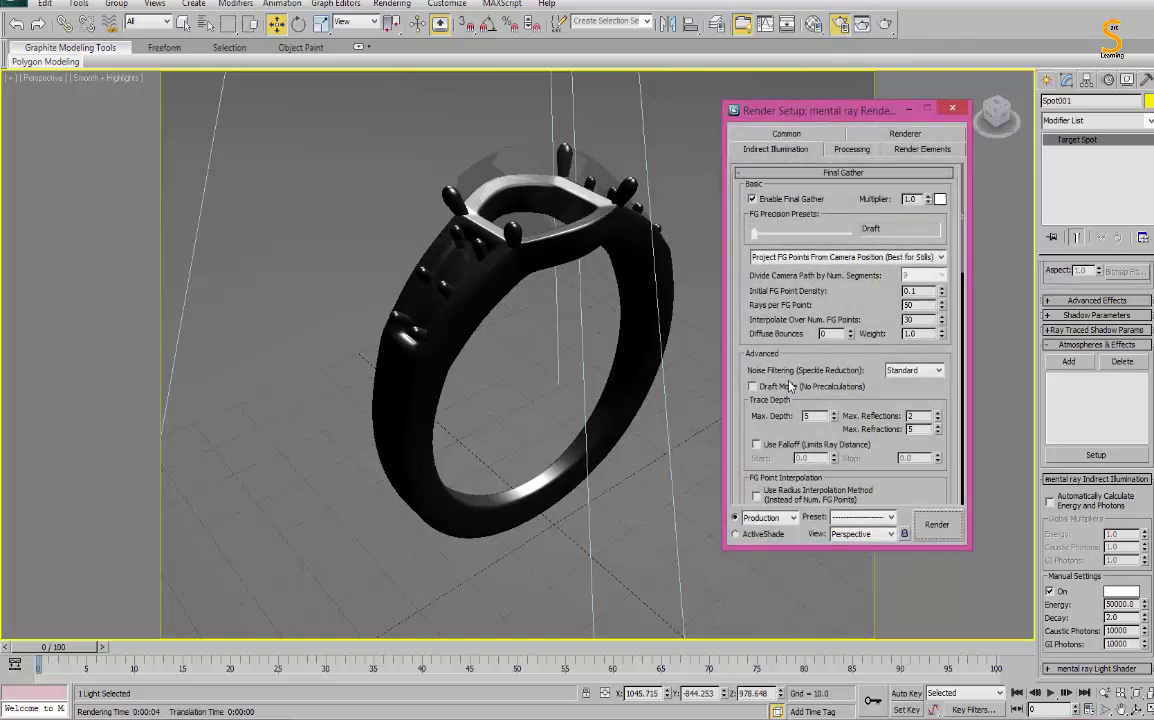
{"action": "scroll", "coordinate": [765, 334], "scroll_direction": "down", "scroll_amount": 5}
{"action": "left_click", "coordinate": [768, 371]}
{"action": "left_click", "coordinate": [938, 526]}
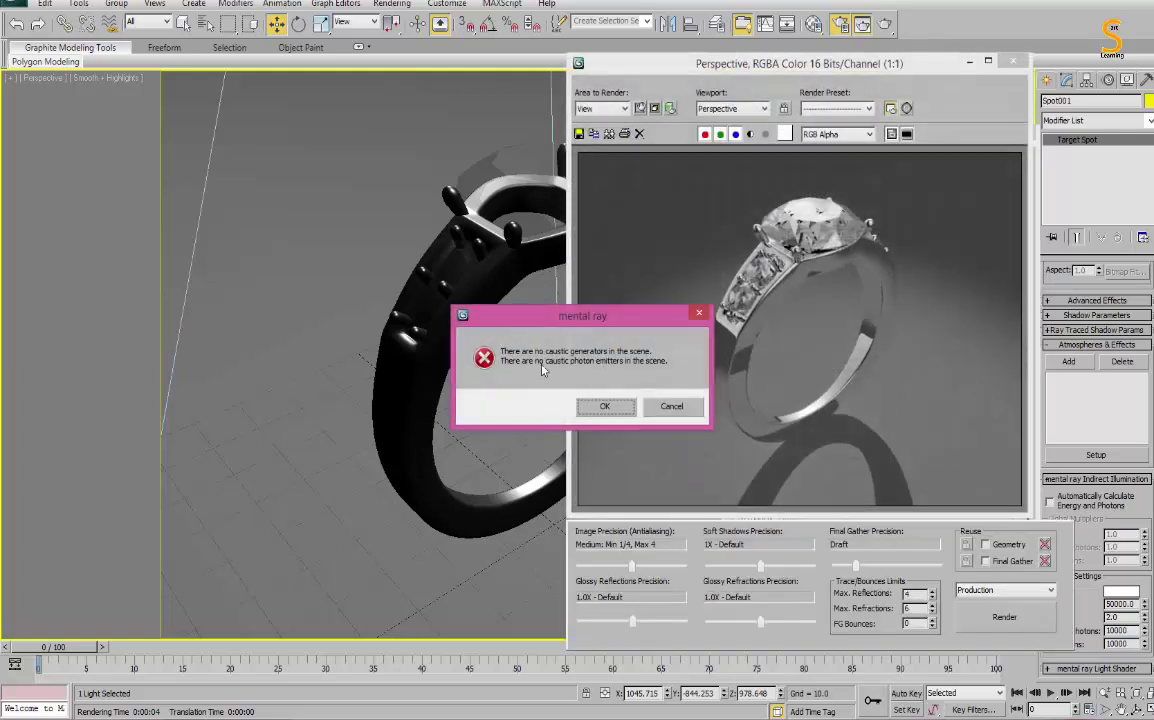
{"action": "left_click", "coordinate": [670, 408]}
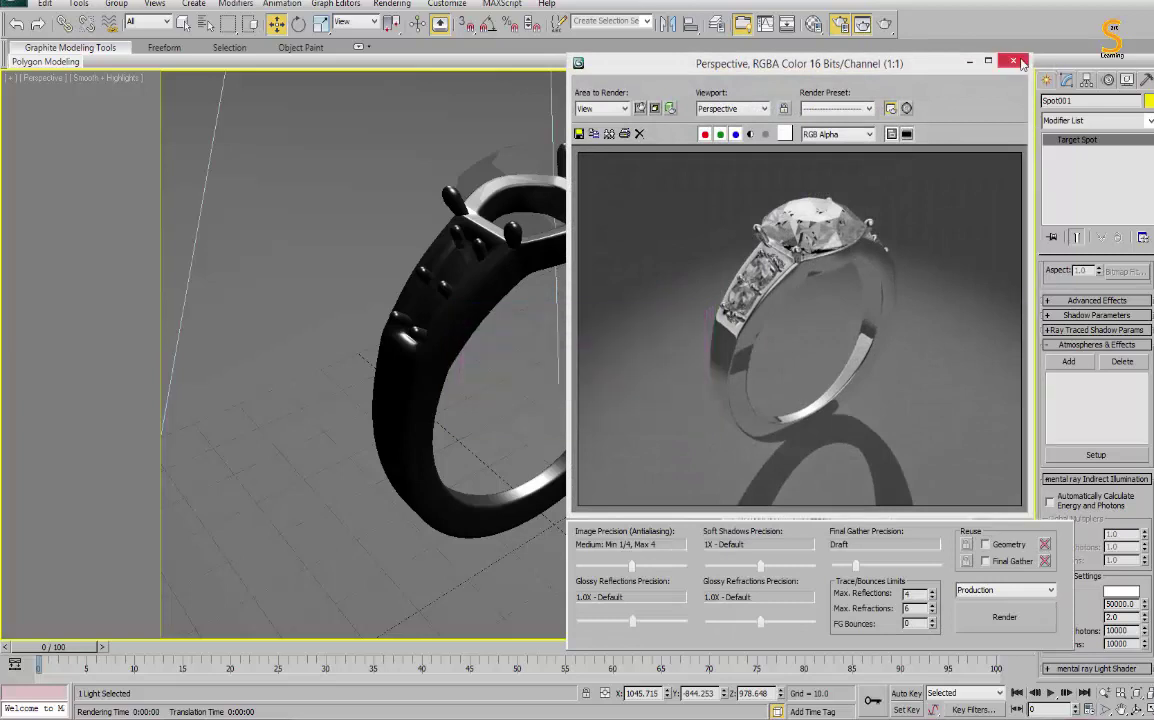
Close the render and Render Setup windows and return to four viewports with Front active.
{"action": "left_click", "coordinate": [968, 62]}
{"action": "left_click", "coordinate": [955, 110]}
{"action": "key", "text": "alt+w"}
{"action": "right_click", "coordinate": [710, 289]}
In the enlarged Front view, select the ring group, the spotlight and the ground object.
{"action": "key", "text": "alt+w"}
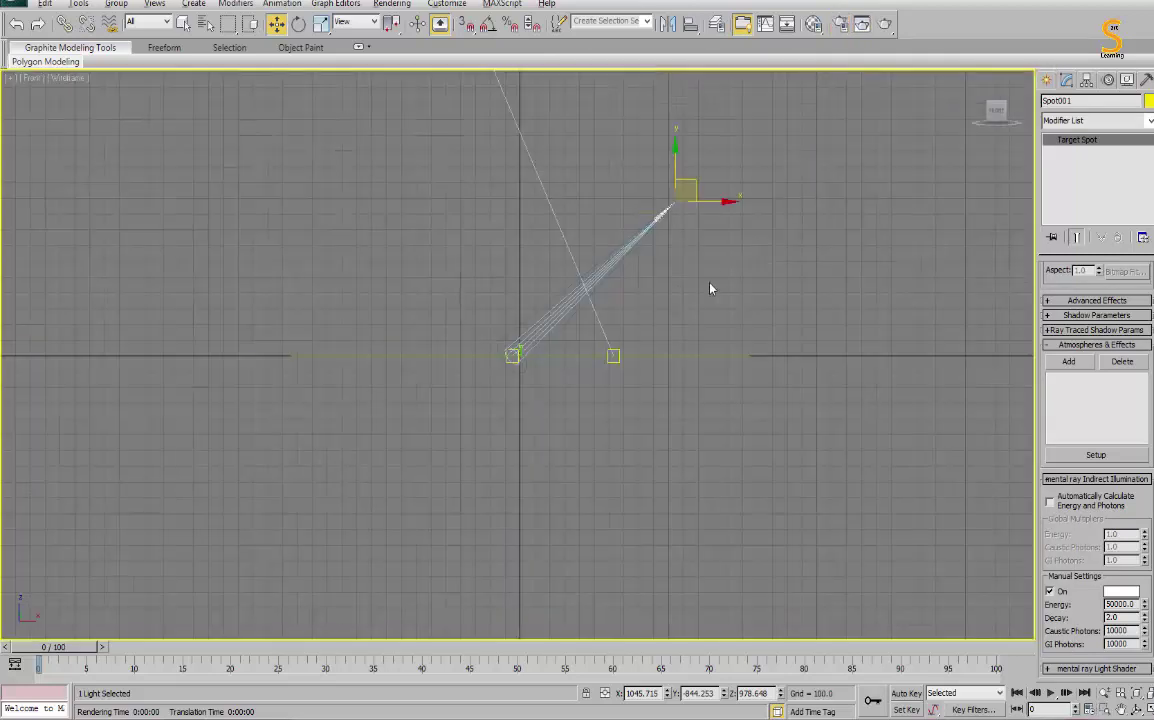
{"action": "left_click", "coordinate": [560, 356]}
{"action": "left_click", "coordinate": [550, 390]}
{"action": "left_click", "coordinate": [515, 347]}
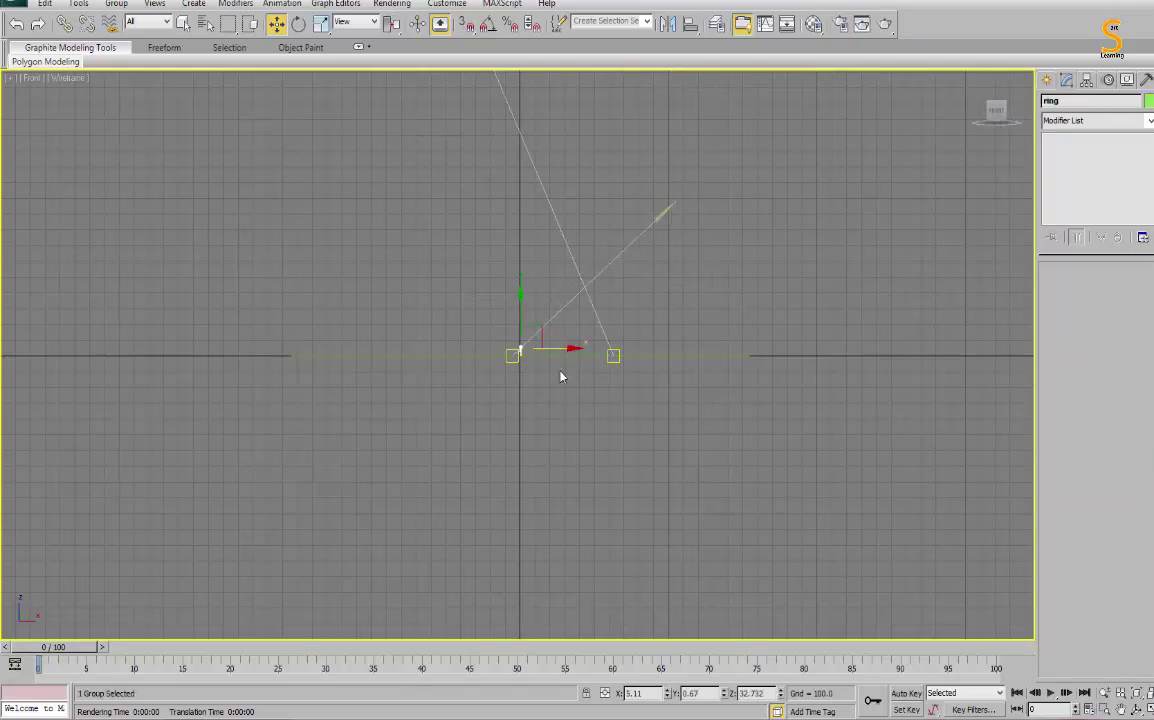
{"action": "left_click", "coordinate": [658, 216], "text": "ctrl"}
{"action": "left_click", "coordinate": [693, 356], "text": "ctrl"}
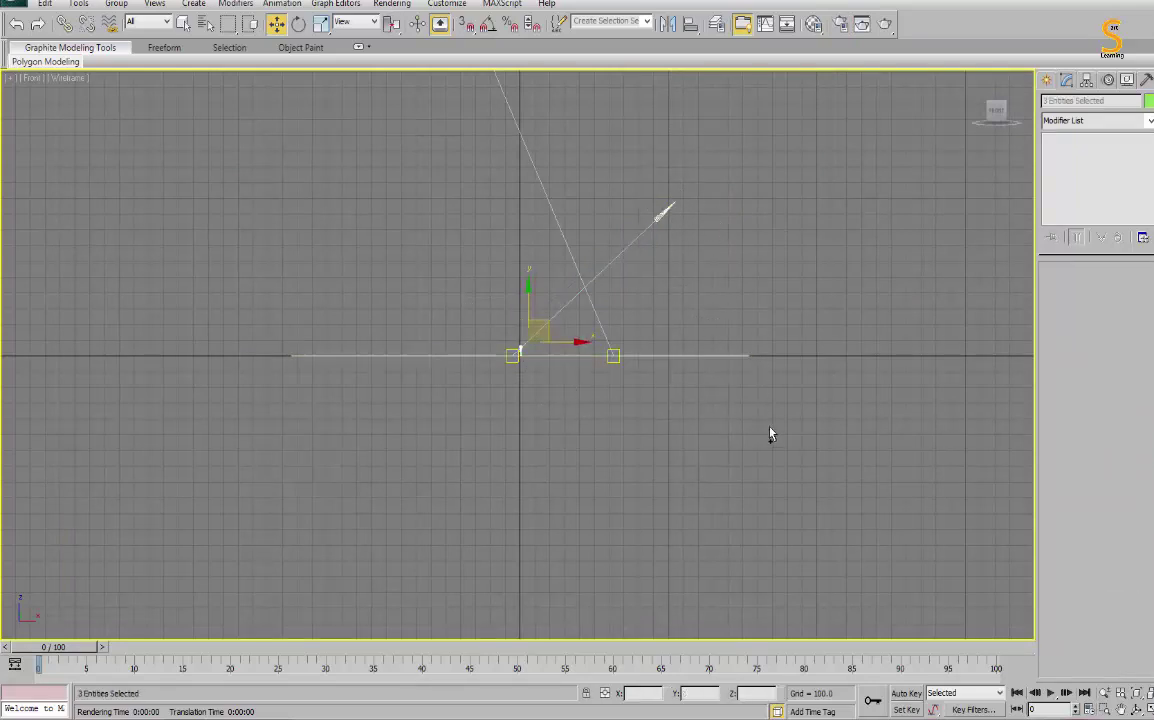
Turn on Generate and Receive Caustics in their mental ray Object Properties, then recheck them.
{"action": "right_click", "coordinate": [809, 275]}
{"action": "left_click", "coordinate": [842, 356]}
{"action": "left_click", "coordinate": [490, 268]}
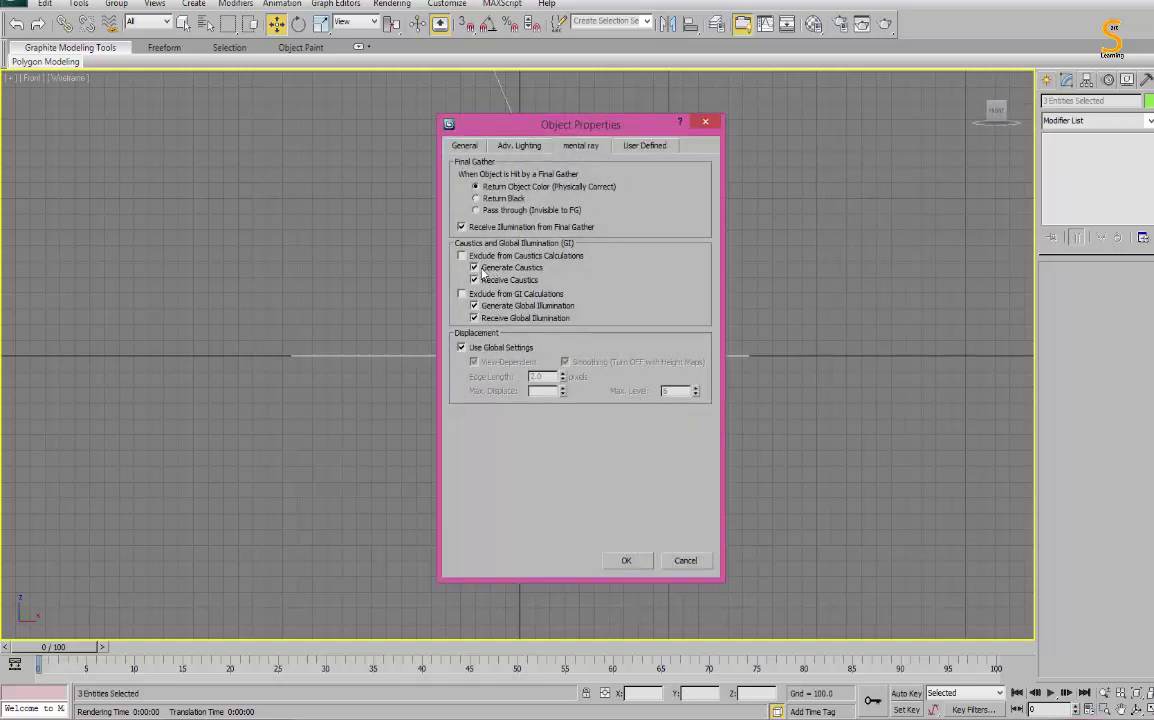
{"action": "left_click", "coordinate": [626, 560]}
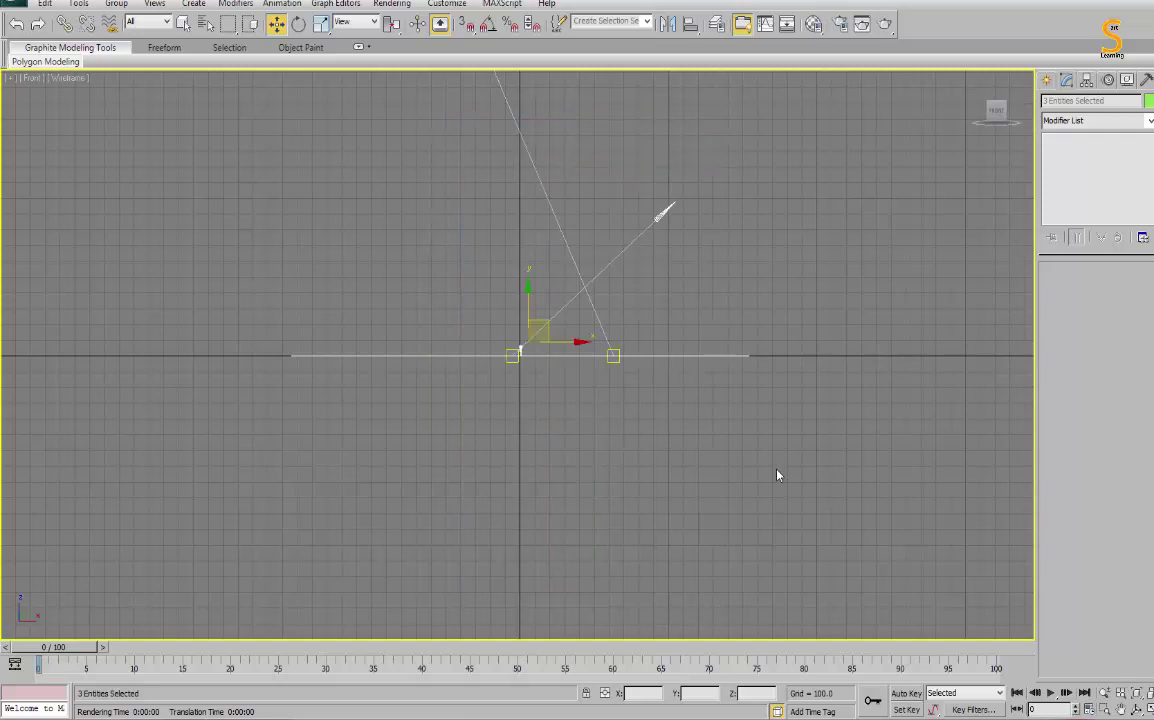
{"action": "right_click", "coordinate": [690, 262]}
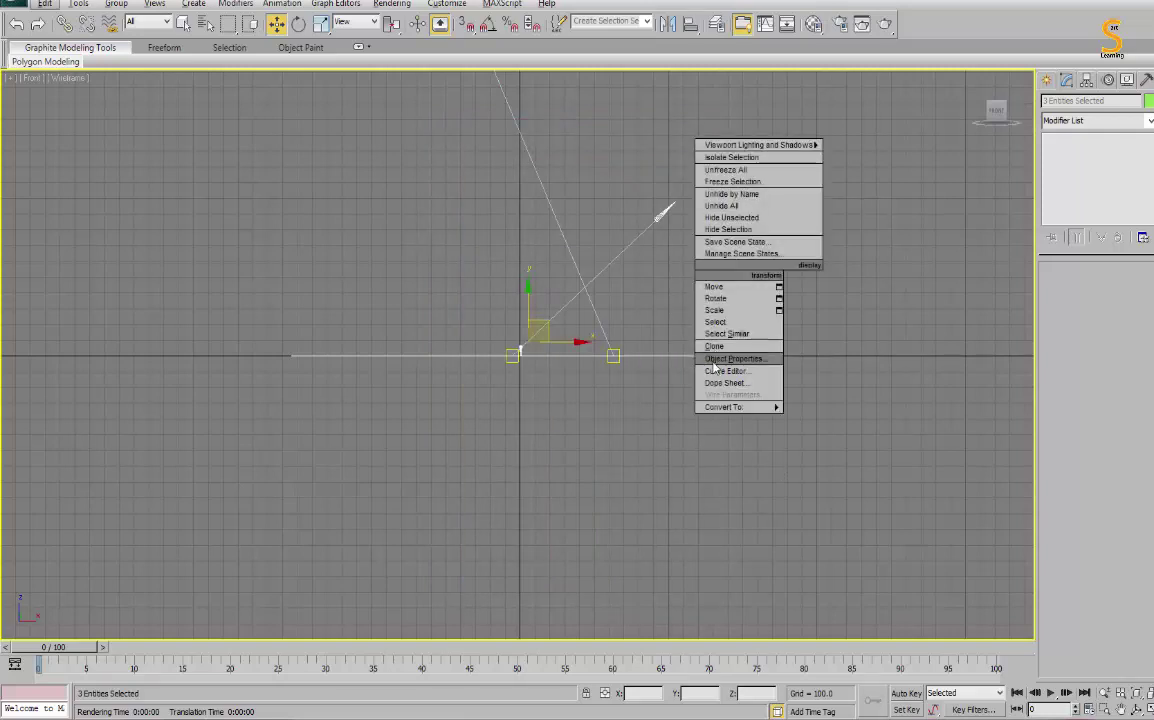
{"action": "left_click", "coordinate": [725, 358]}
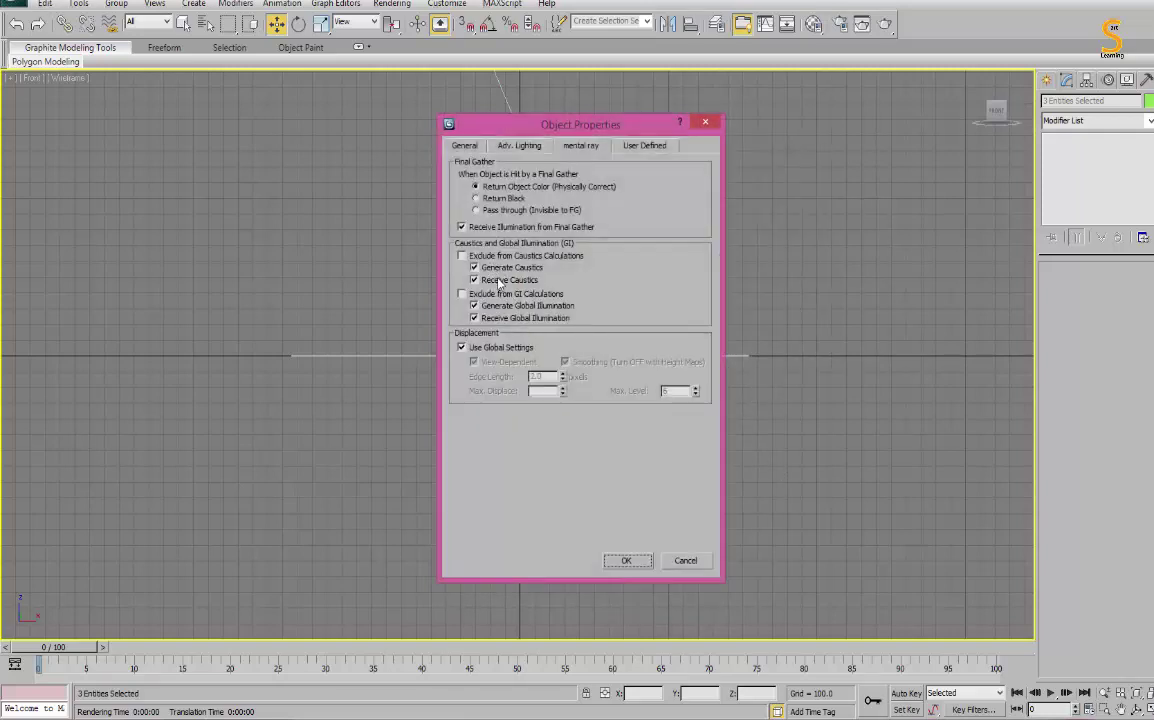
{"action": "left_click", "coordinate": [640, 560]}
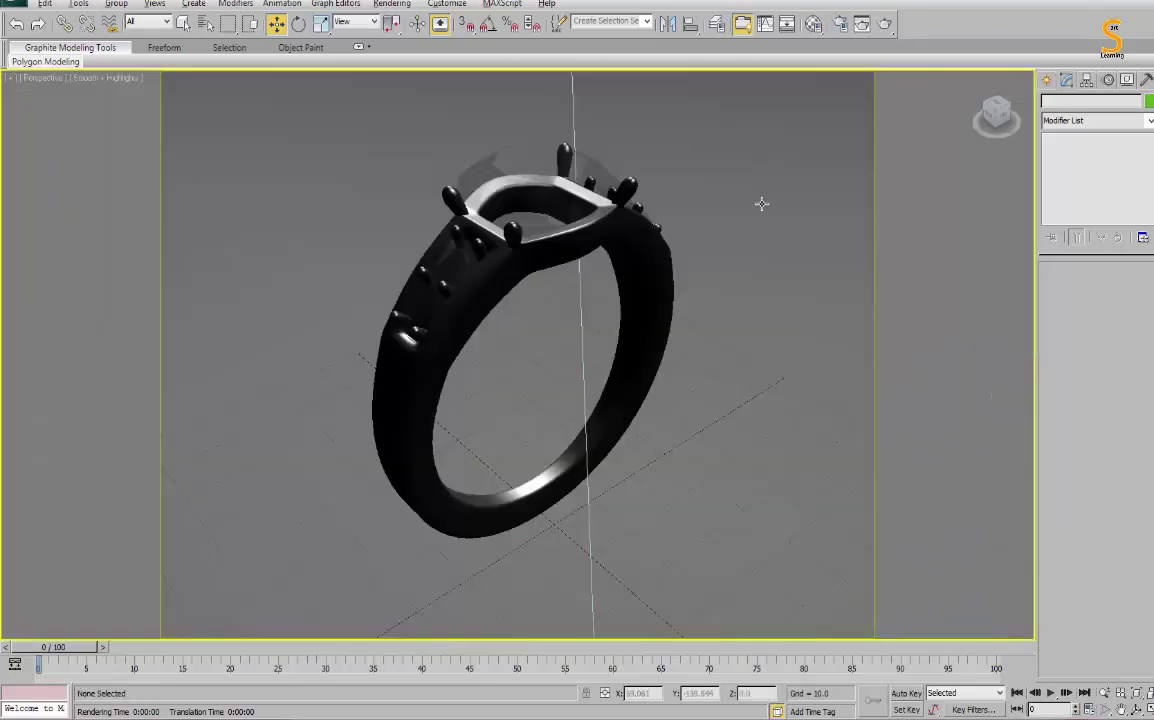
Render the ring with caustics, then set Spot001's decay to 1.8.
{"action": "key", "text": "shift+q"}
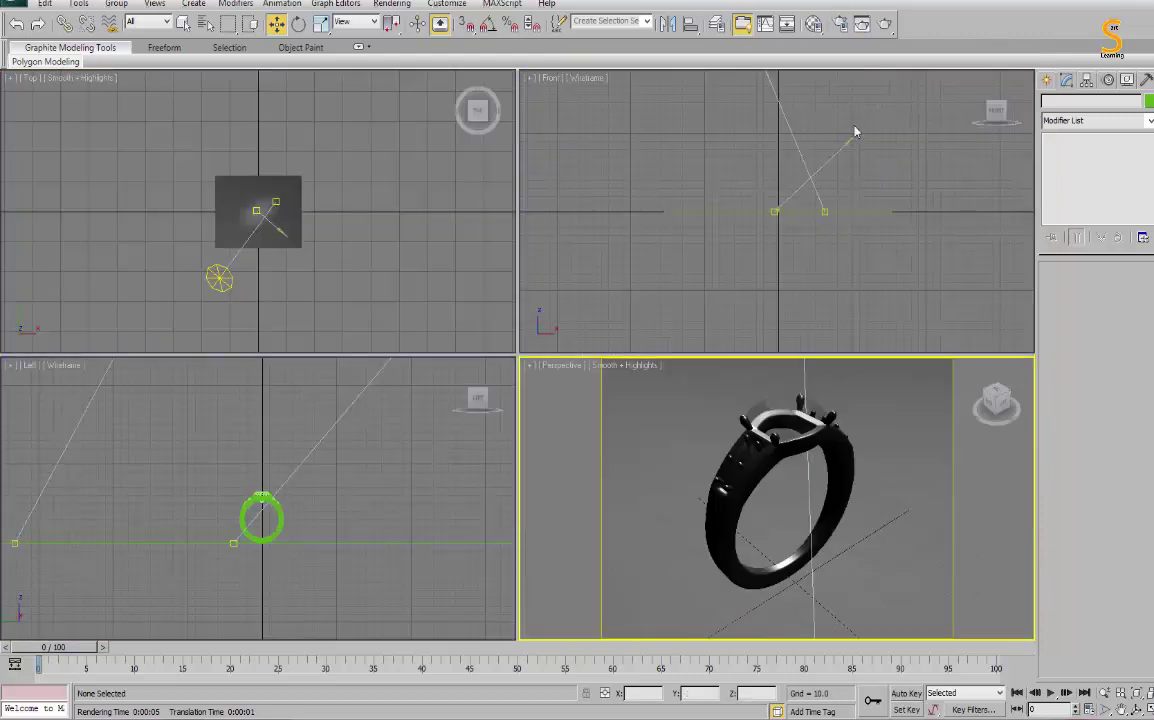
{"action": "left_click", "coordinate": [855, 131]}
{"action": "right_click", "coordinate": [870, 503]}
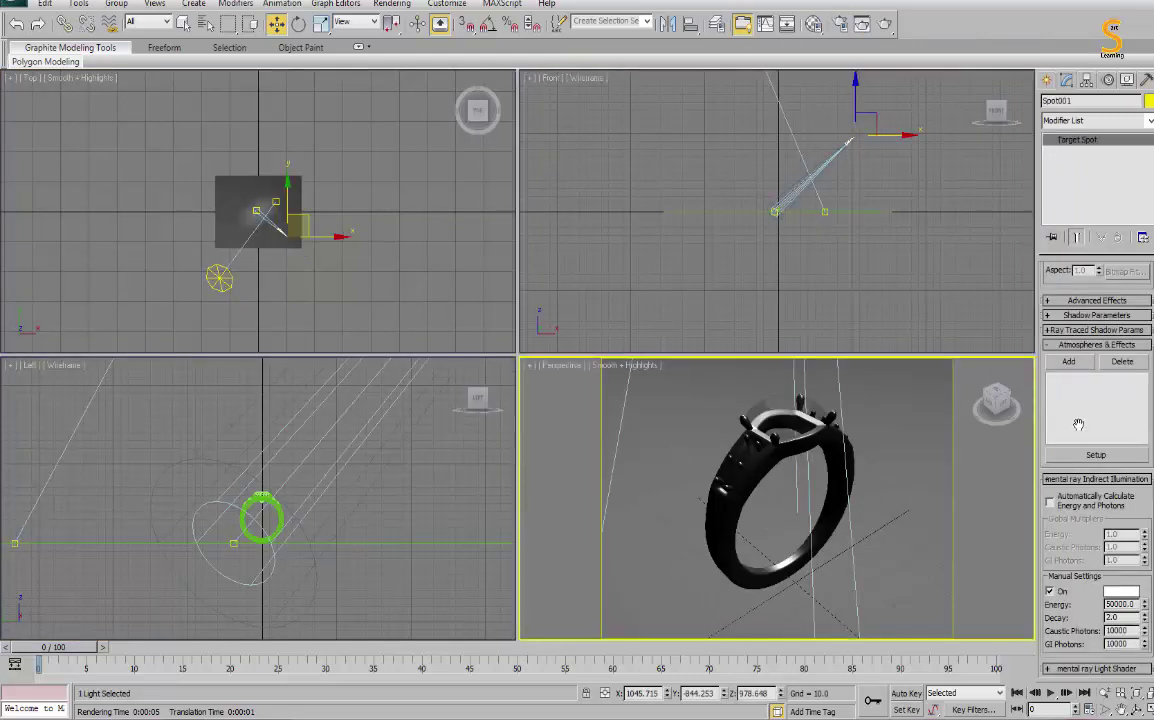
{"action": "double_click", "coordinate": [1118, 617]}
{"action": "type", "text": "1.8"}
{"action": "key", "text": "Return"}
{"action": "double_click", "coordinate": [1118, 630]}
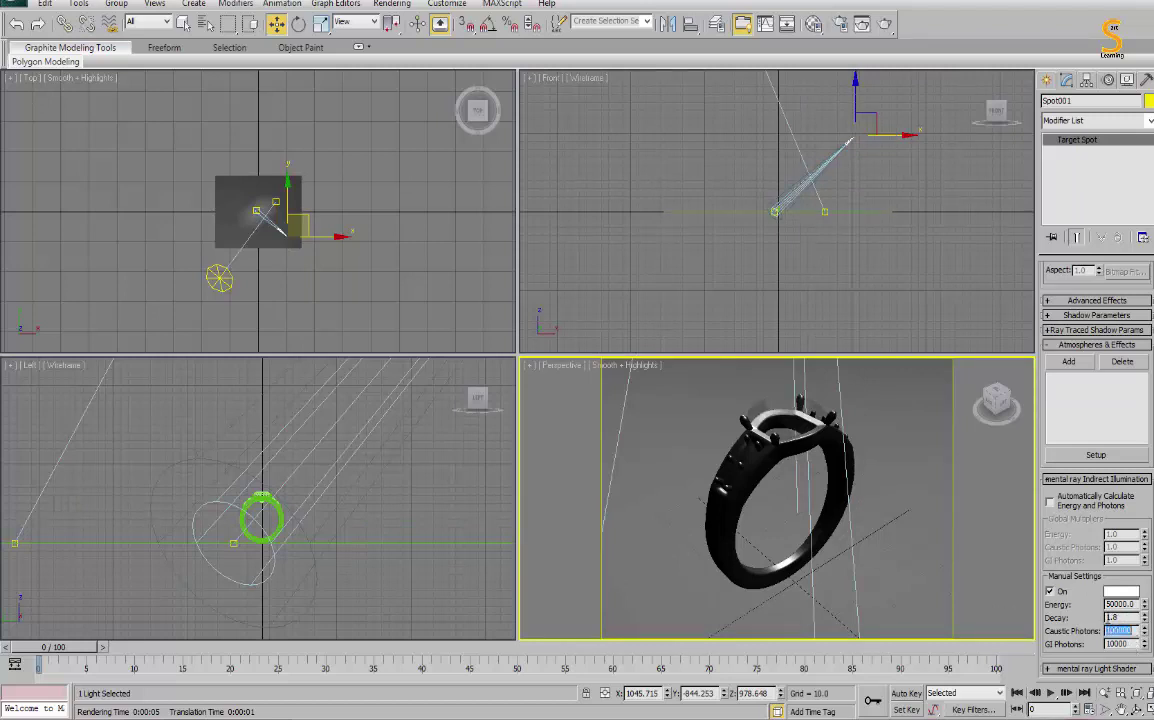
Shift-rotate the ring group about 90° to create the copy ring001.
{"action": "left_click", "coordinate": [766, 413]}
{"action": "key", "text": "e"}
{"action": "left_click_drag", "start_coordinate": [819, 461], "coordinate": [788, 332], "text": "shift"}
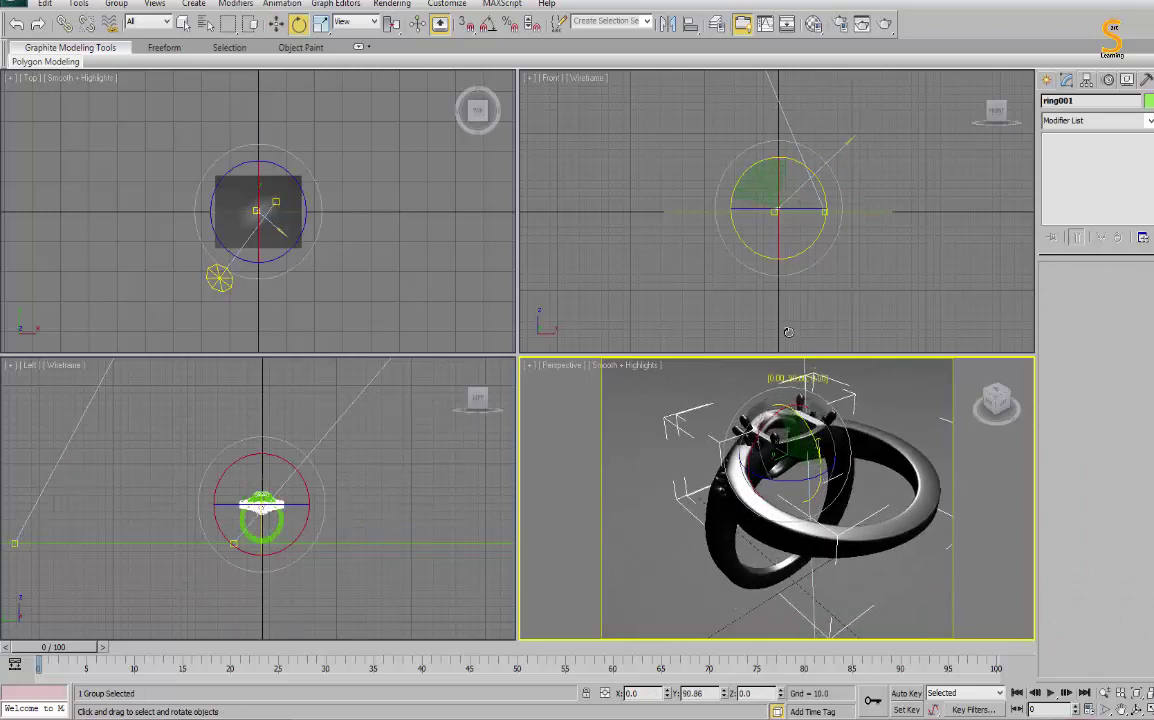
{"action": "left_click", "coordinate": [587, 414]}
{"action": "right_click", "coordinate": [307, 277]}
{"action": "right_click", "coordinate": [270, 548]}
{"action": "key", "text": "alt+w"}
{"action": "key", "text": "w"}
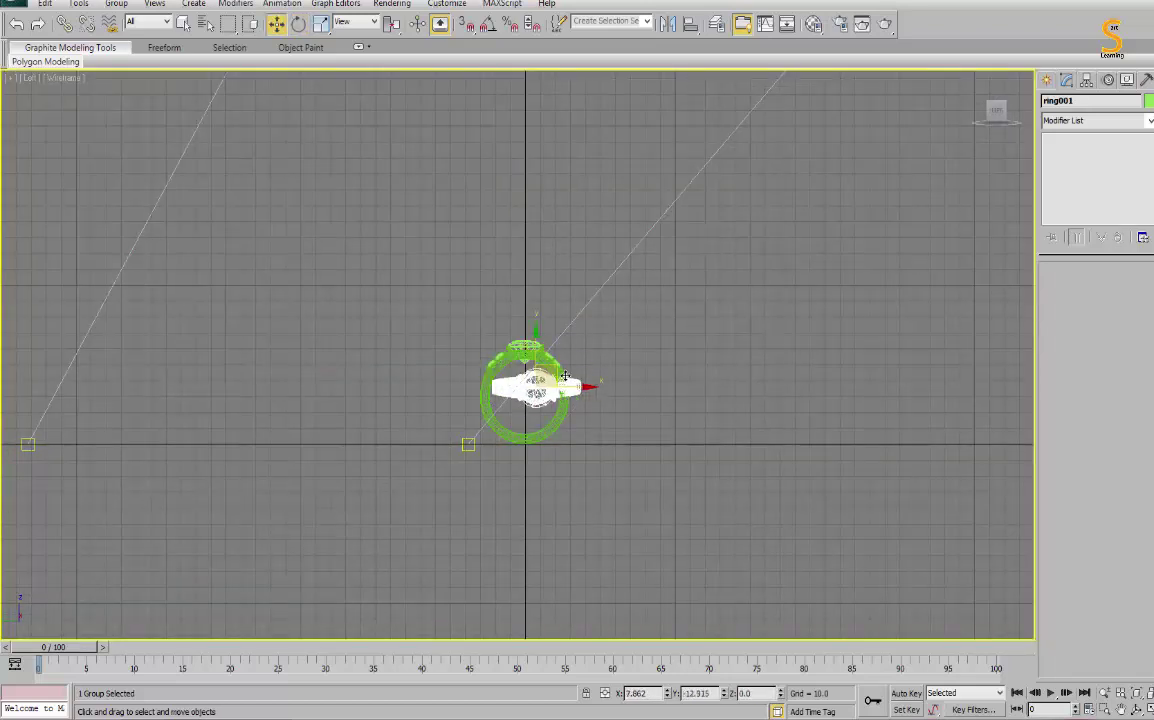
Tilt ring001 about 22° and move it across and down through the first ring.
{"action": "key", "text": "e"}
{"action": "left_click_drag", "start_coordinate": [559, 412], "coordinate": [780, 415]}
{"action": "key", "text": "p"}
{"action": "key", "text": "w"}
{"action": "mouse_move", "coordinate": [517, 392]}
{"action": "left_mouse_down"}
{"action": "mouse_move", "coordinate": [652, 532]}
{"action": "mouse_move", "coordinate": [707, 458]}
{"action": "mouse_move", "coordinate": [705, 400]}
{"action": "left_mouse_up"}
{"action": "scroll", "coordinate": [705, 400], "scroll_direction": "down", "scroll_amount": 4}
{"action": "mouse_move", "coordinate": [621, 487]}
{"action": "middle_mouse_down"}
{"action": "mouse_move", "coordinate": [557, 521]}
{"action": "mouse_move", "coordinate": [592, 521]}
{"action": "mouse_move", "coordinate": [610, 408]}
{"action": "middle_mouse_up"}
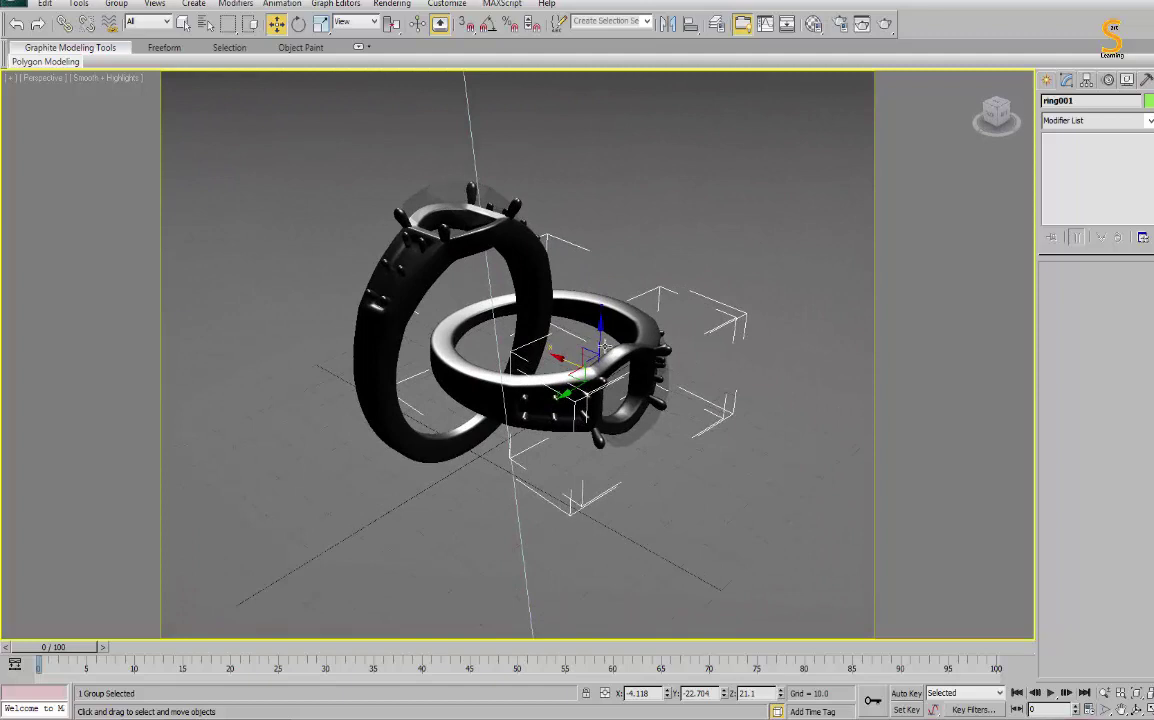
{"action": "left_click_drag", "start_coordinate": [605, 346], "coordinate": [608, 383]}
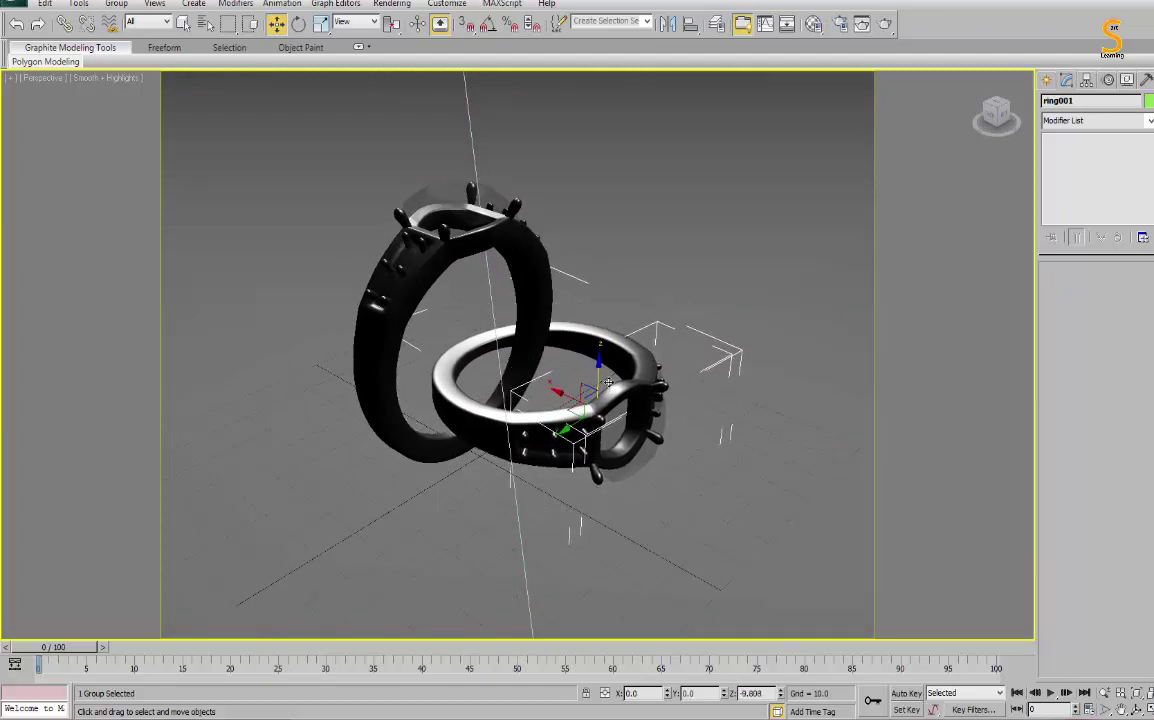
Adjust the second ring's angle and raise it slightly so the rings interlock.
{"action": "key", "text": "e"}
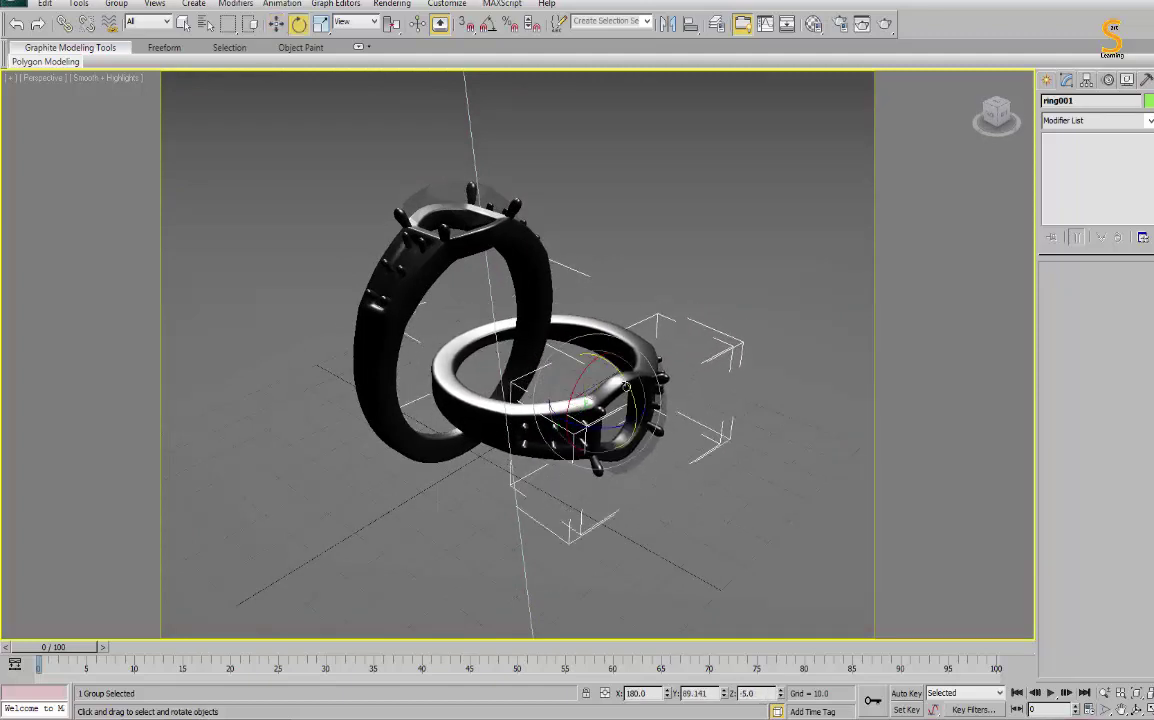
{"action": "left_click_drag", "start_coordinate": [626, 385], "coordinate": [600, 380]}
{"action": "key", "text": "w"}
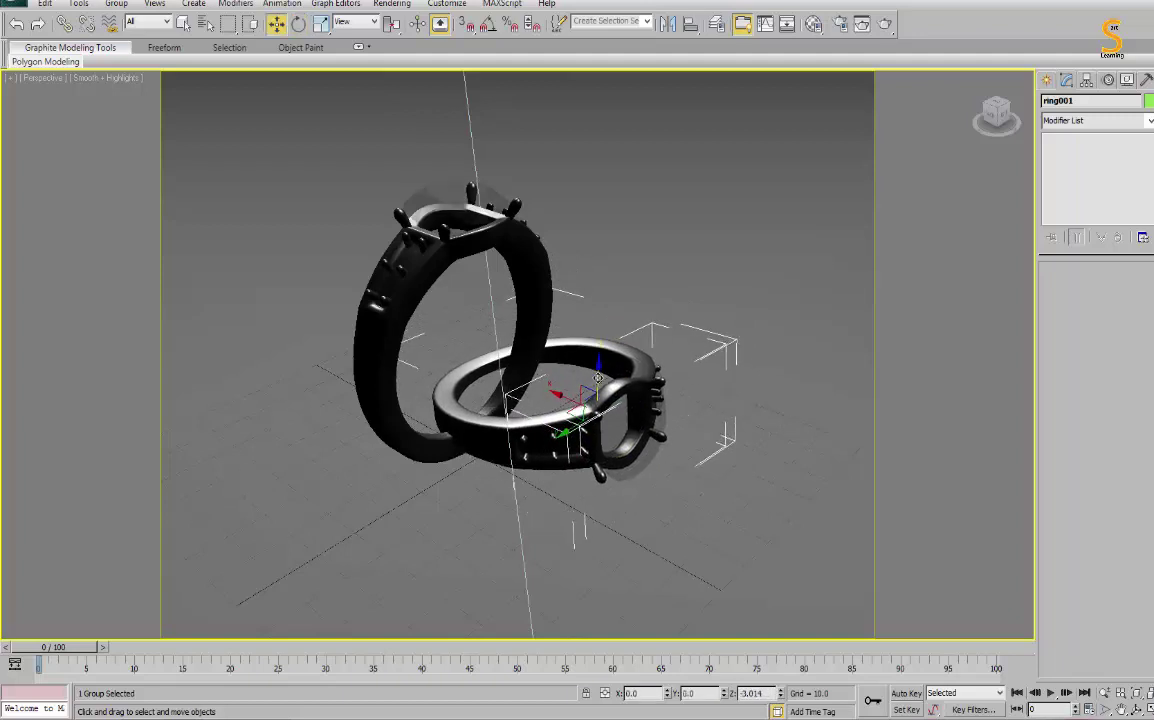
{"action": "mouse_move", "coordinate": [597, 377]}
{"action": "left_mouse_down"}
{"action": "mouse_move", "coordinate": [620, 384]}
{"action": "mouse_move", "coordinate": [620, 372]}
{"action": "mouse_move", "coordinate": [600, 382]}
{"action": "mouse_move", "coordinate": [626, 421]}
{"action": "left_mouse_up"}
{"action": "key", "text": "e"}
{"action": "key", "text": "w"}
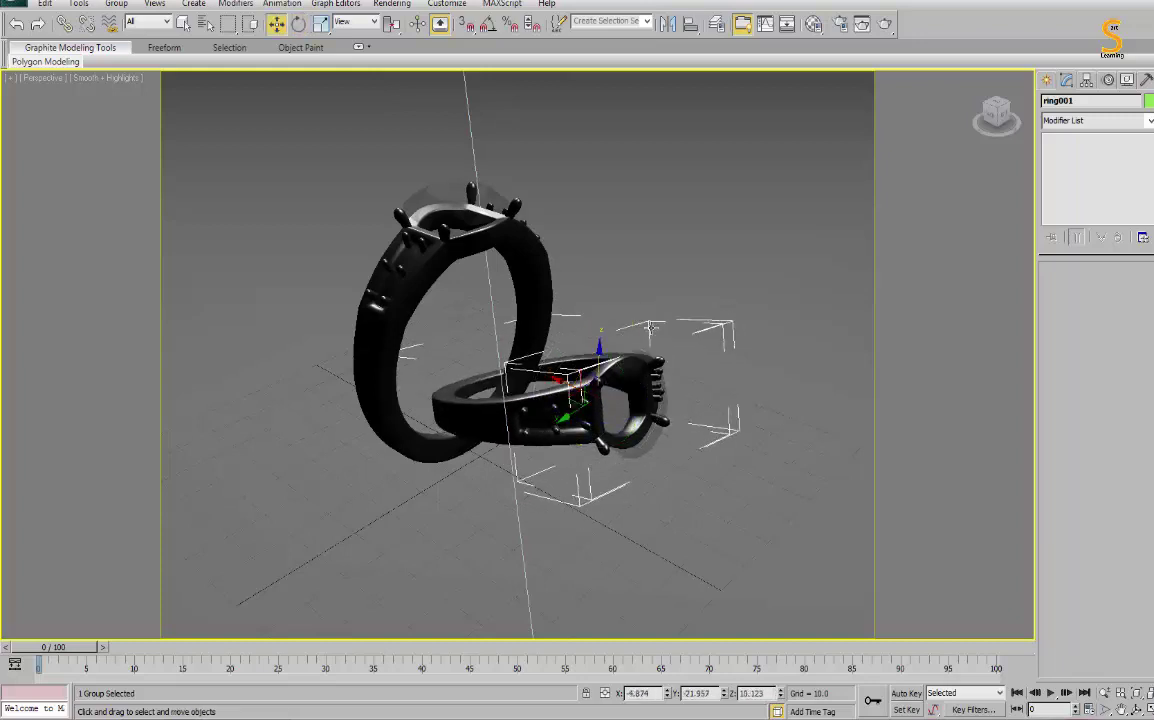
Orbit the Perspective view to frame both rings and render a test image.
{"action": "middle_click_drag", "start_coordinate": [651, 327], "coordinate": [638, 377], "text": "alt"}
{"action": "middle_click_drag", "start_coordinate": [656, 335], "coordinate": [669, 341], "text": "alt"}
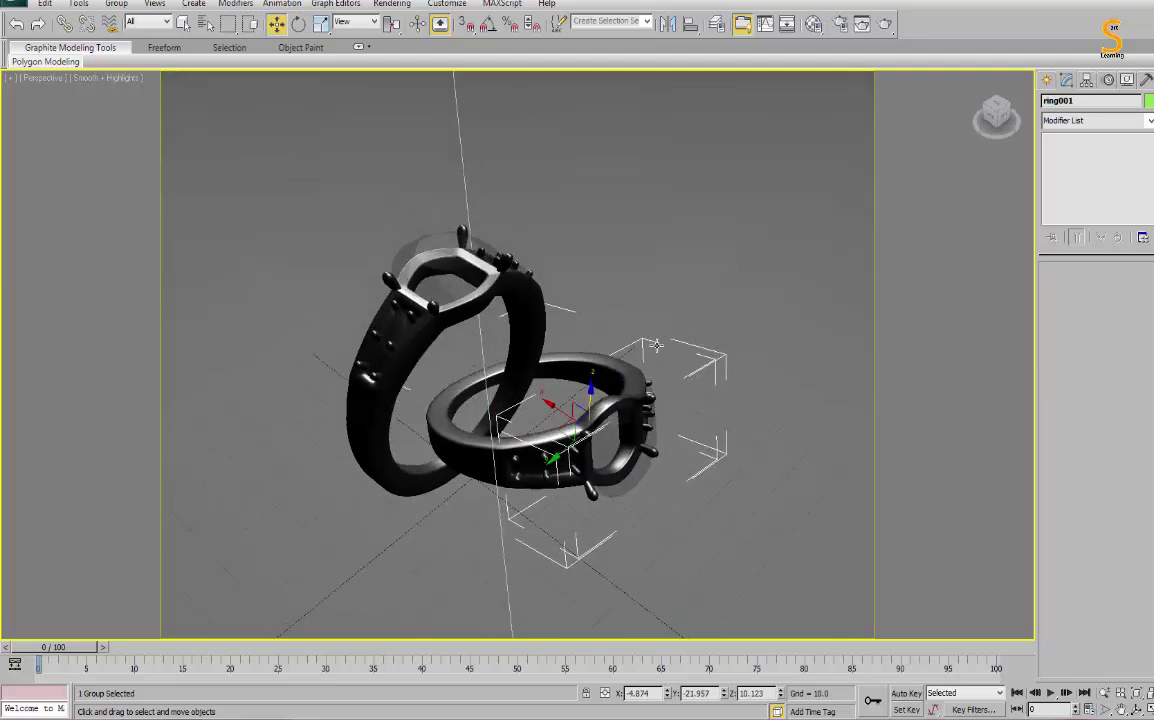
{"action": "key", "text": "shift+q"}
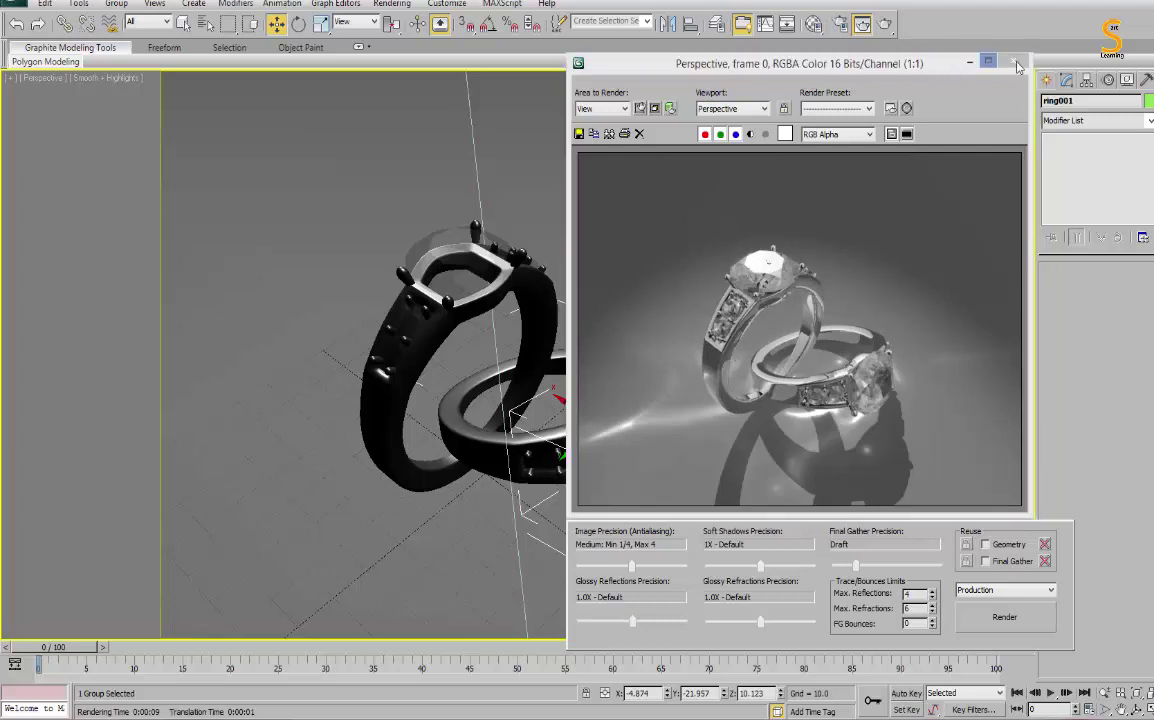
Close the finished test render of the interlocked rings with caustic highlights.
{"action": "left_click", "coordinate": [838, 24]}
In Render Setup's Common tab, set the output size to HDTV (video) 1920x1080.
{"action": "left_click", "coordinate": [836, 25]}
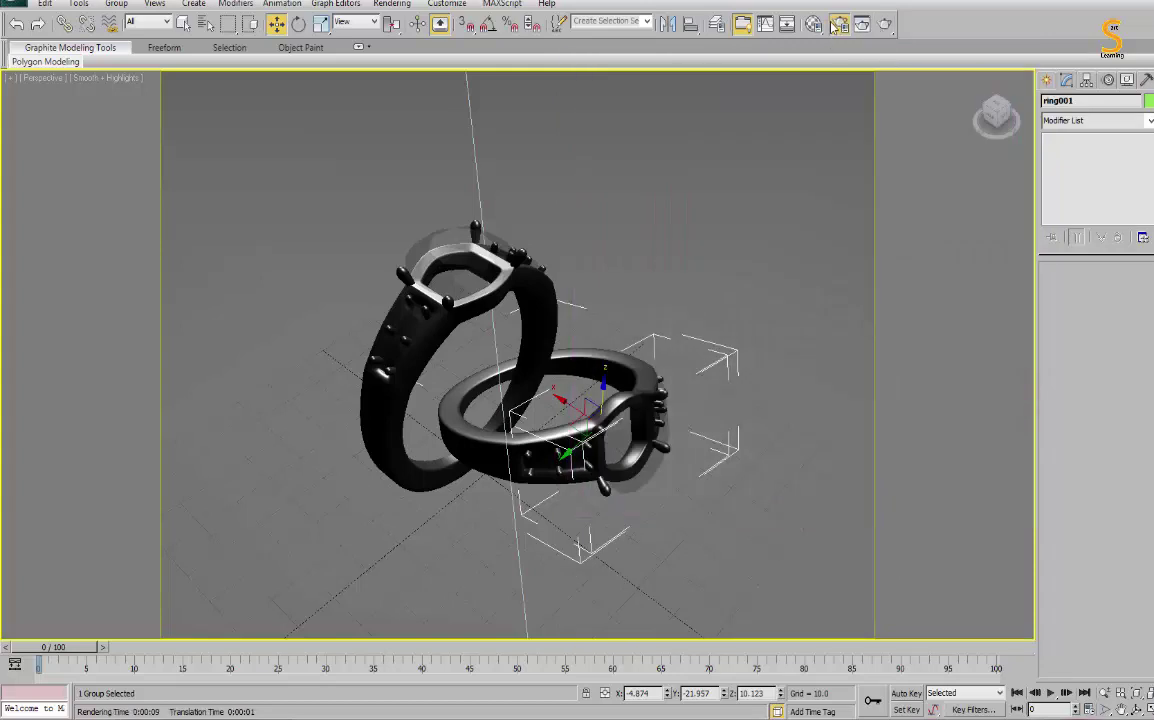
{"action": "left_click", "coordinate": [773, 134]}
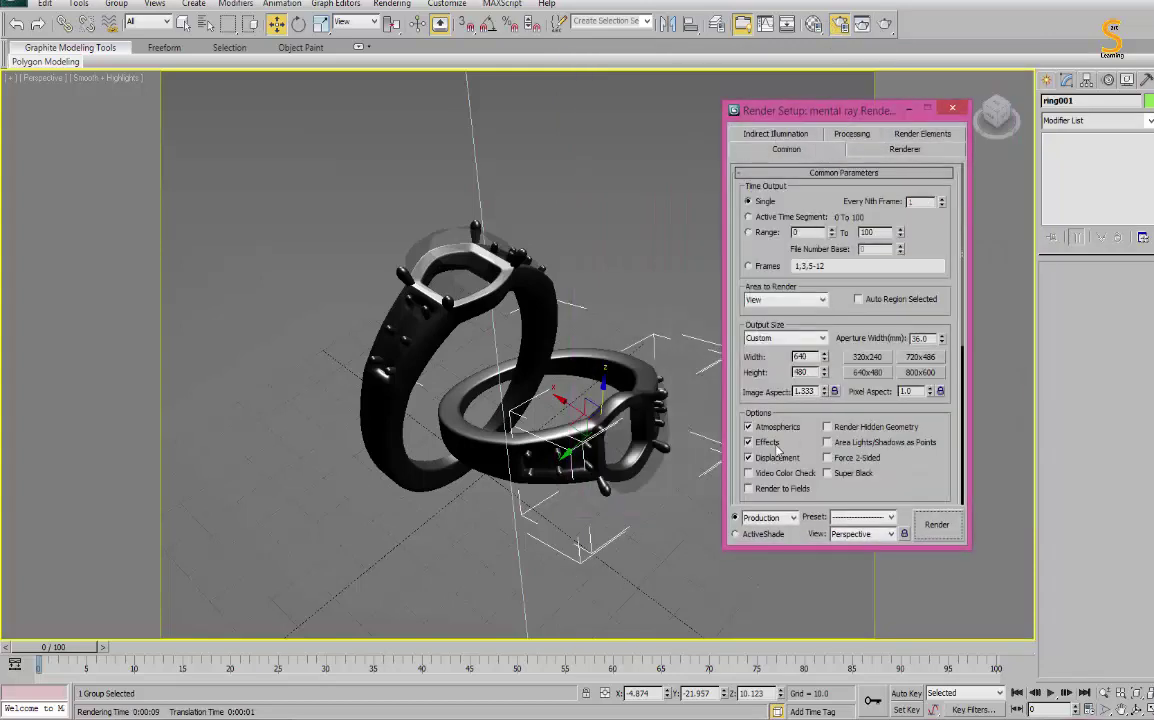
{"action": "left_click", "coordinate": [784, 340]}
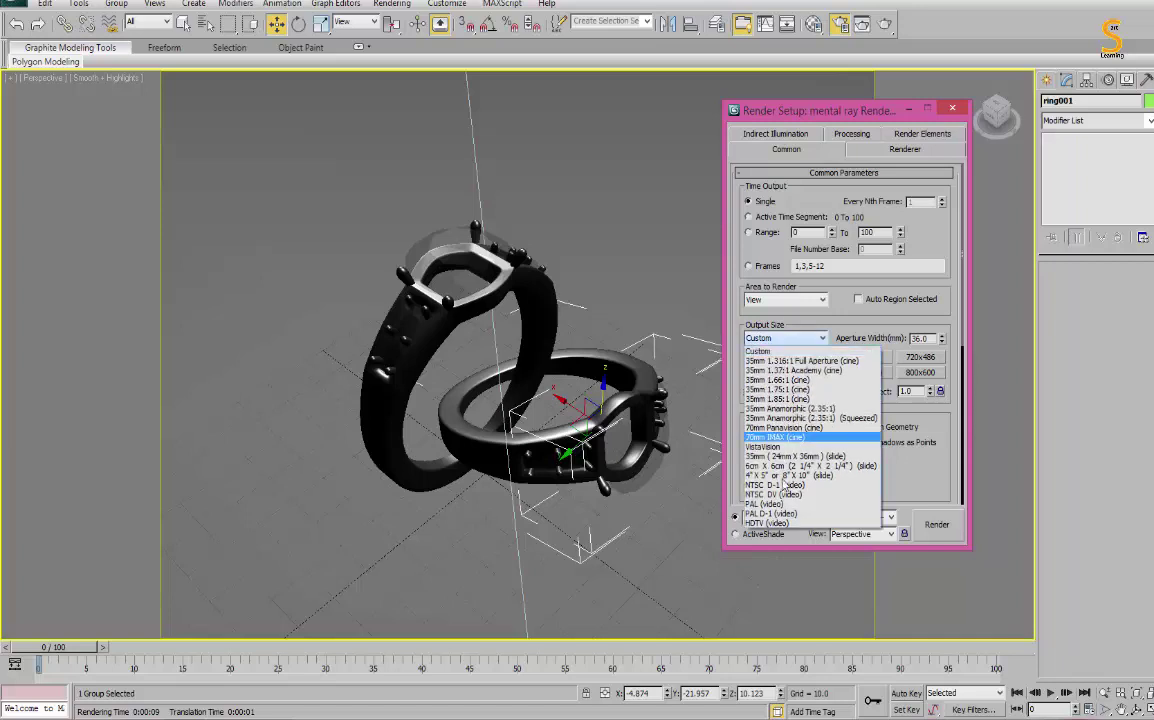
{"action": "left_click", "coordinate": [790, 519]}
{"action": "left_click", "coordinate": [876, 358]}
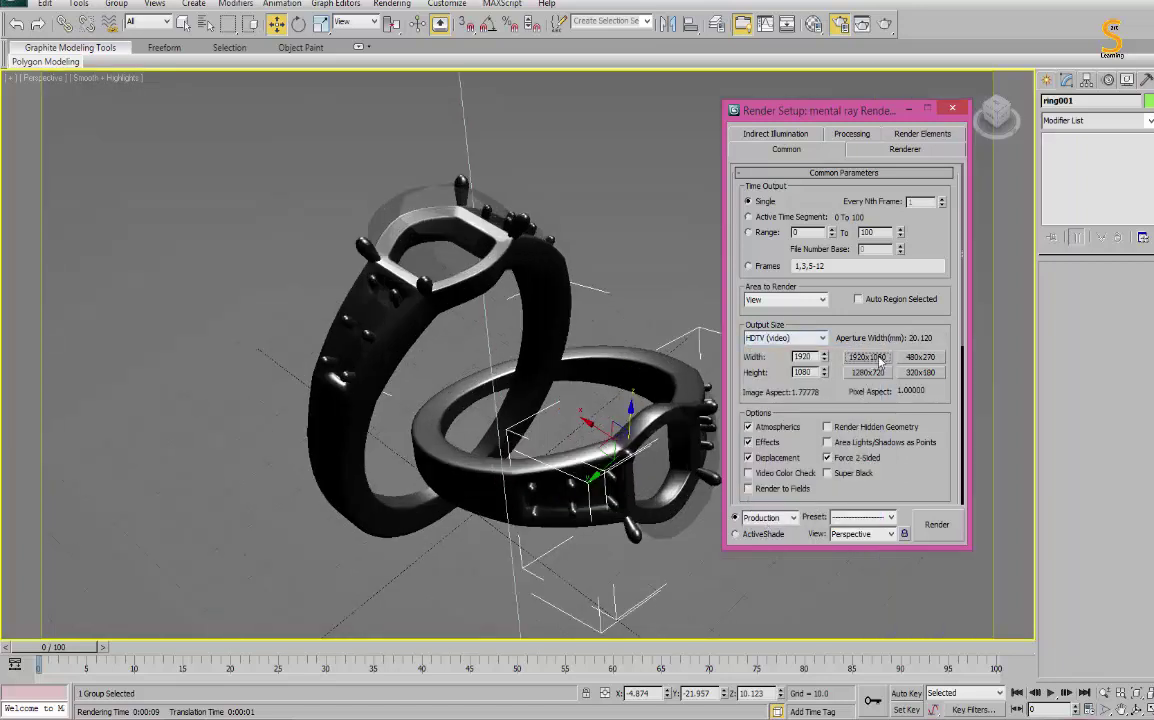
Render the 1920×1080 image, inspect it full screen, then open the Material Editor with M.
{"action": "left_click", "coordinate": [936, 525]}
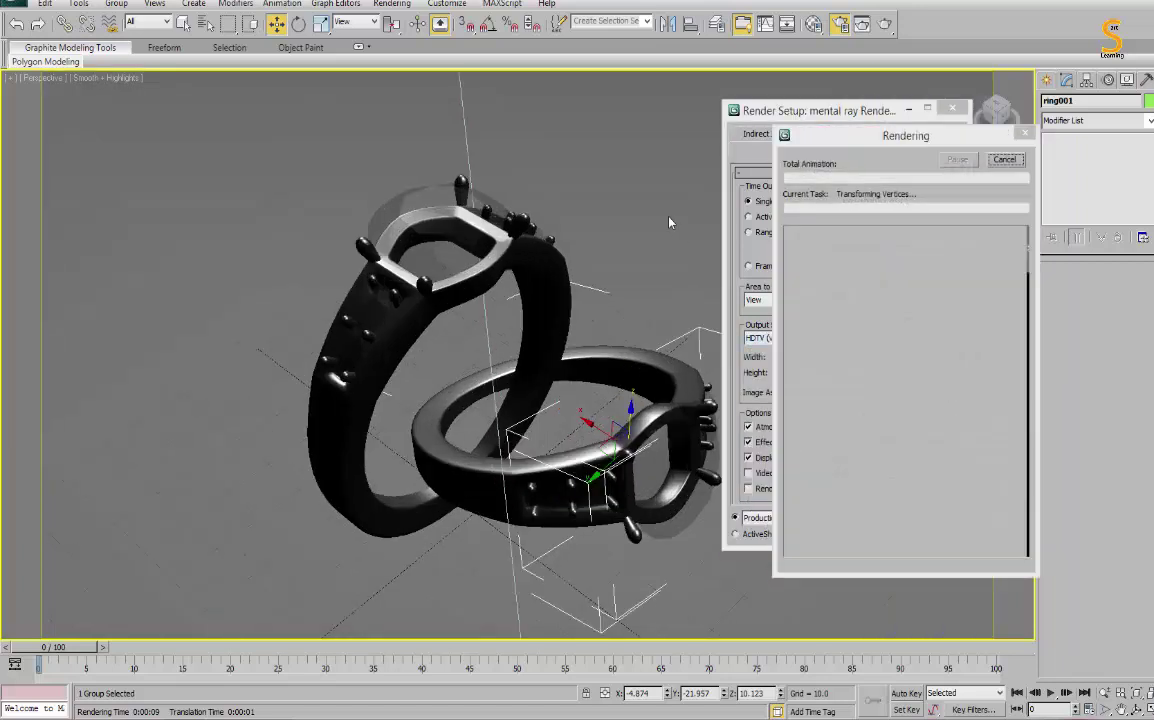
{"action": "double_click", "coordinate": [652, 61]}
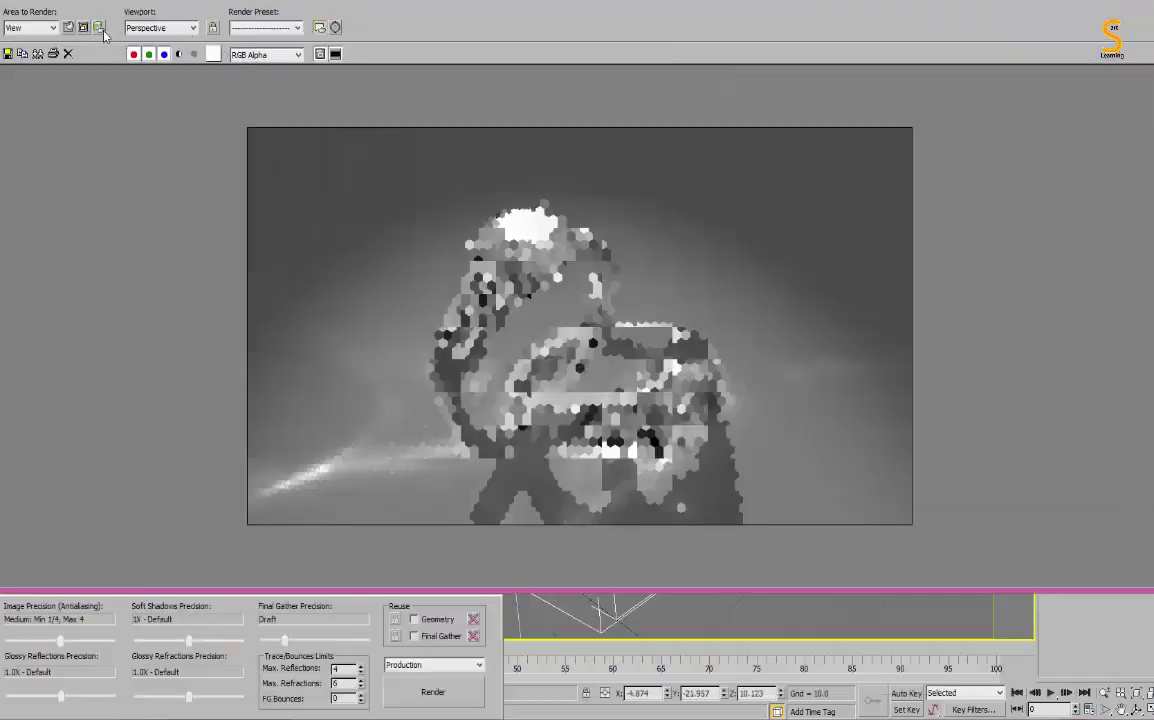
{"action": "left_click", "coordinate": [319, 55]}
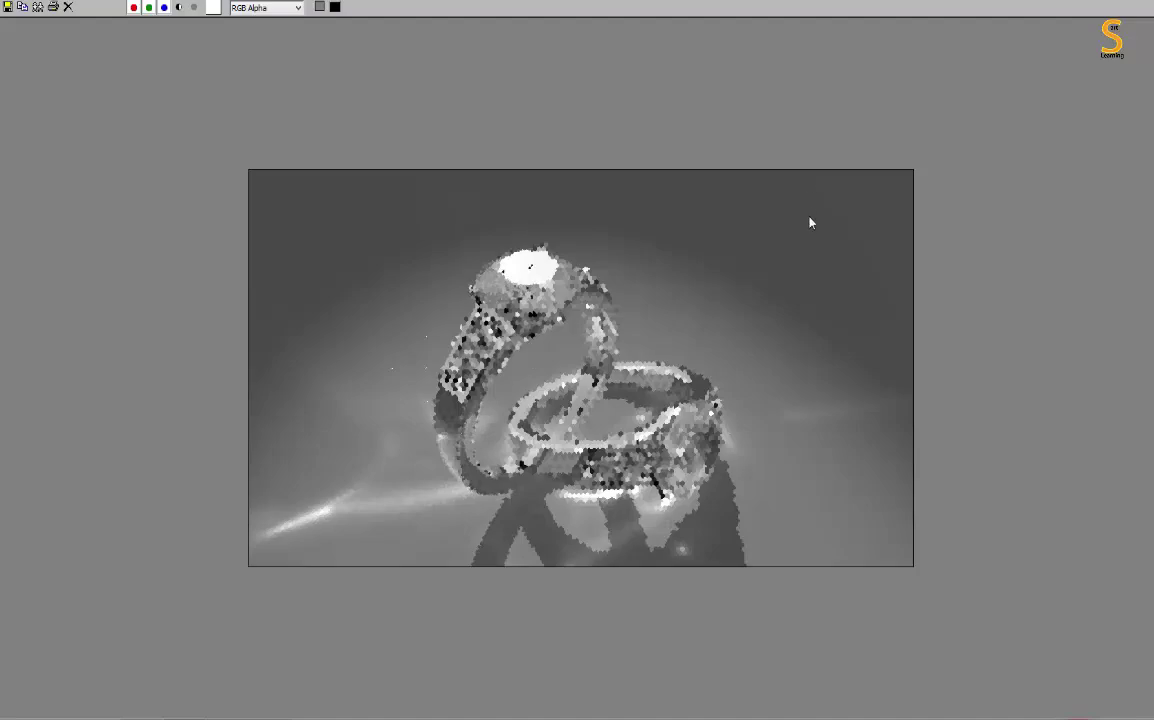
{"action": "scroll", "coordinate": [810, 226], "scroll_direction": "up", "scroll_amount": 2}
{"action": "scroll", "coordinate": [812, 231], "scroll_direction": "down", "scroll_amount": 2}
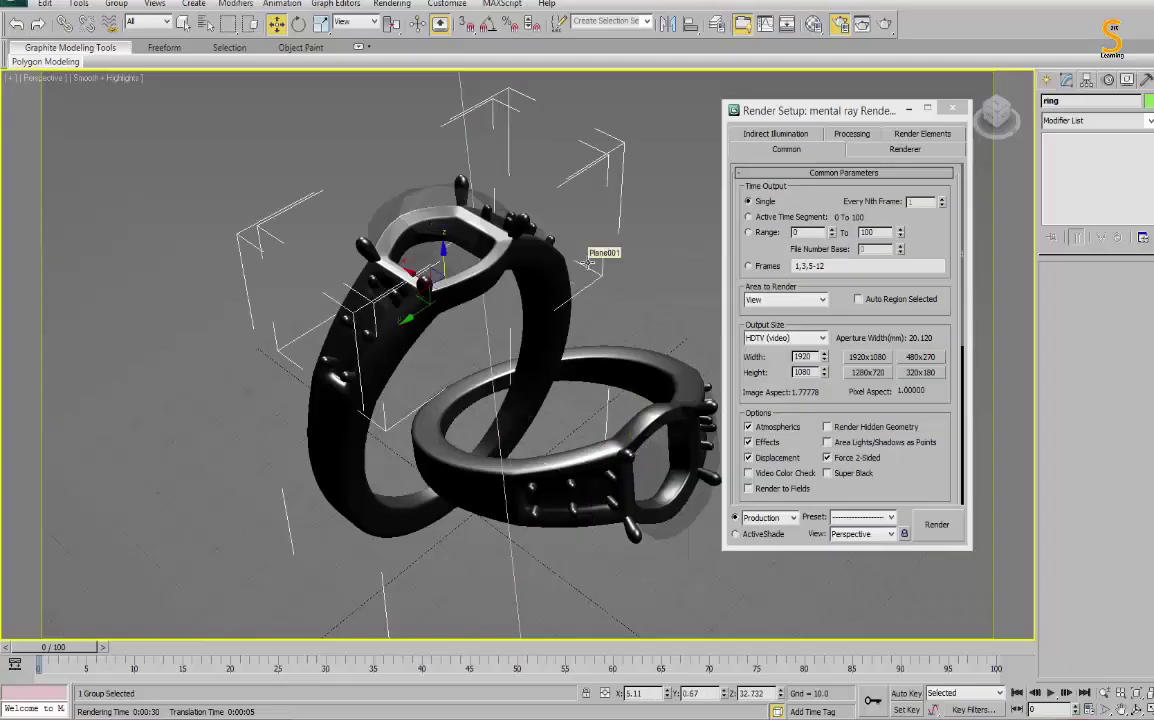
{"action": "key", "text": "m"}
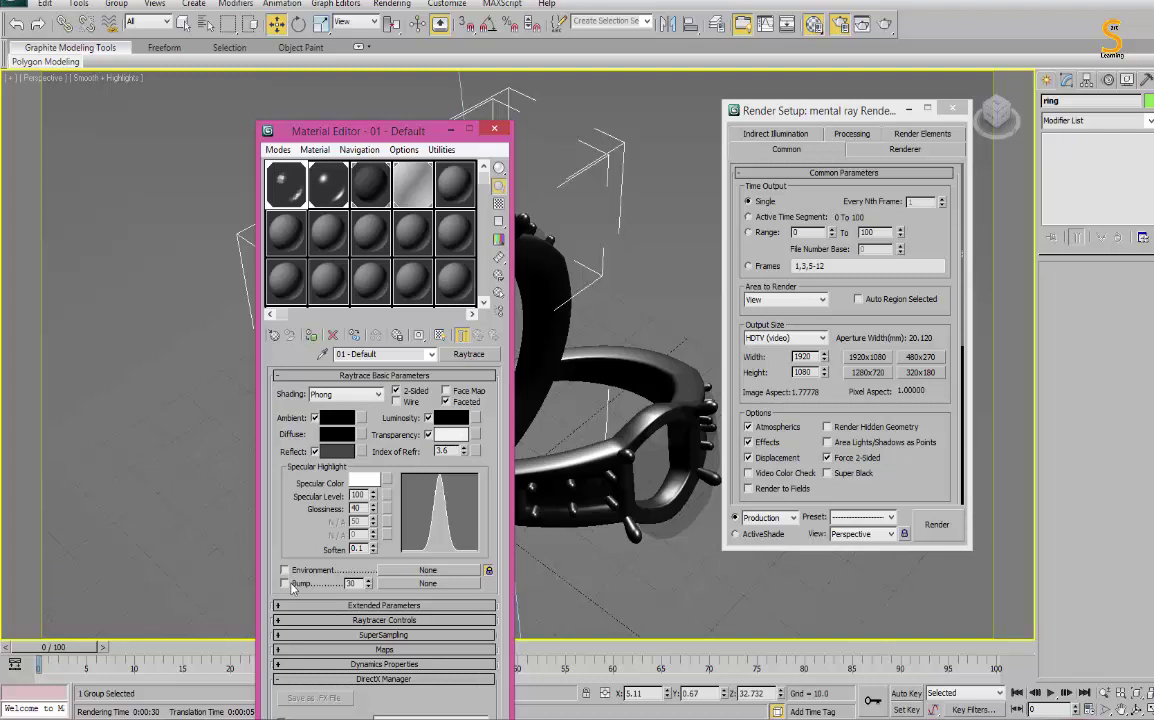
Assign a Gradient map as the environment and set its middle colour to blue.
{"action": "left_click", "coordinate": [446, 572]}
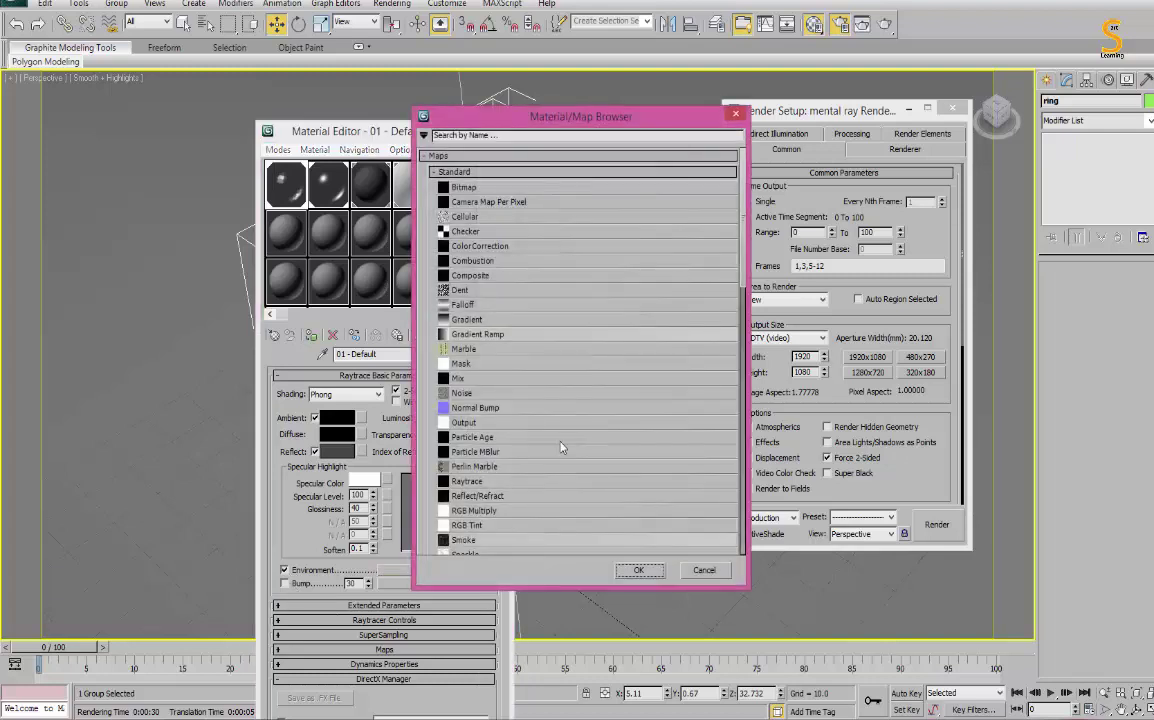
{"action": "double_click", "coordinate": [465, 320]}
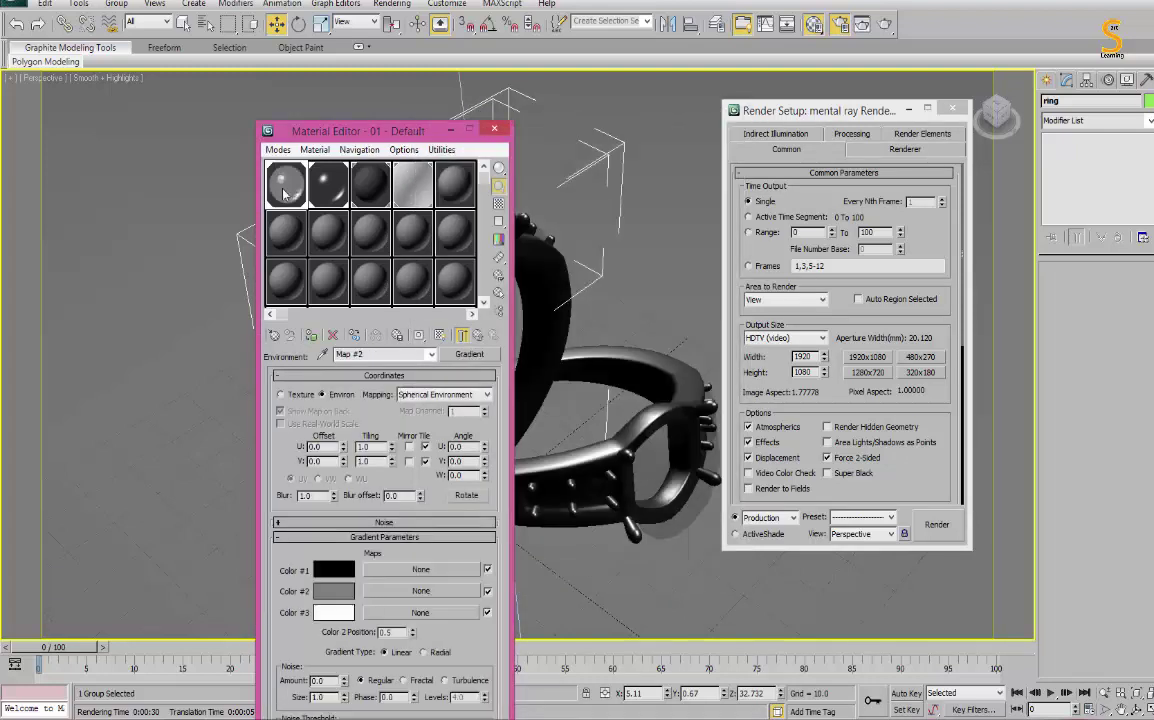
{"action": "left_click", "coordinate": [330, 590]}
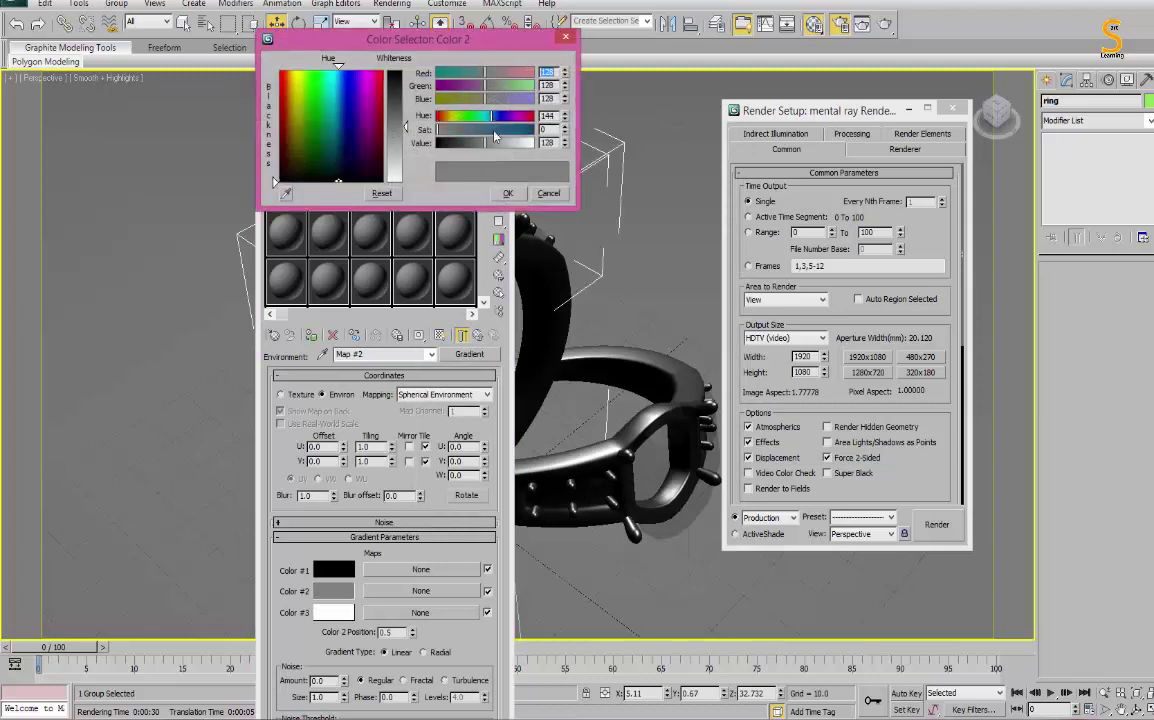
{"action": "left_click", "coordinate": [358, 100]}
{"action": "left_click", "coordinate": [506, 192]}
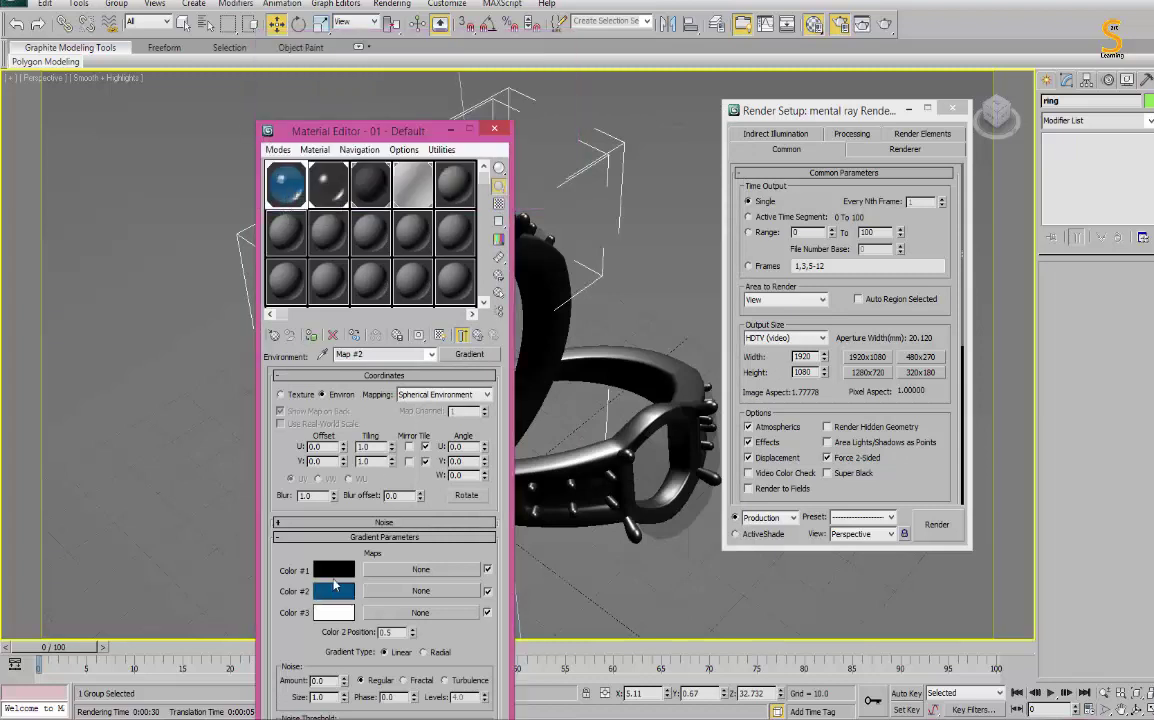
Make the gradient's first colour dark navy and third colour bright blue, then start the HD render.
{"action": "left_click", "coordinate": [333, 570]}
{"action": "left_click_drag", "start_coordinate": [476, 143], "coordinate": [462, 129]}
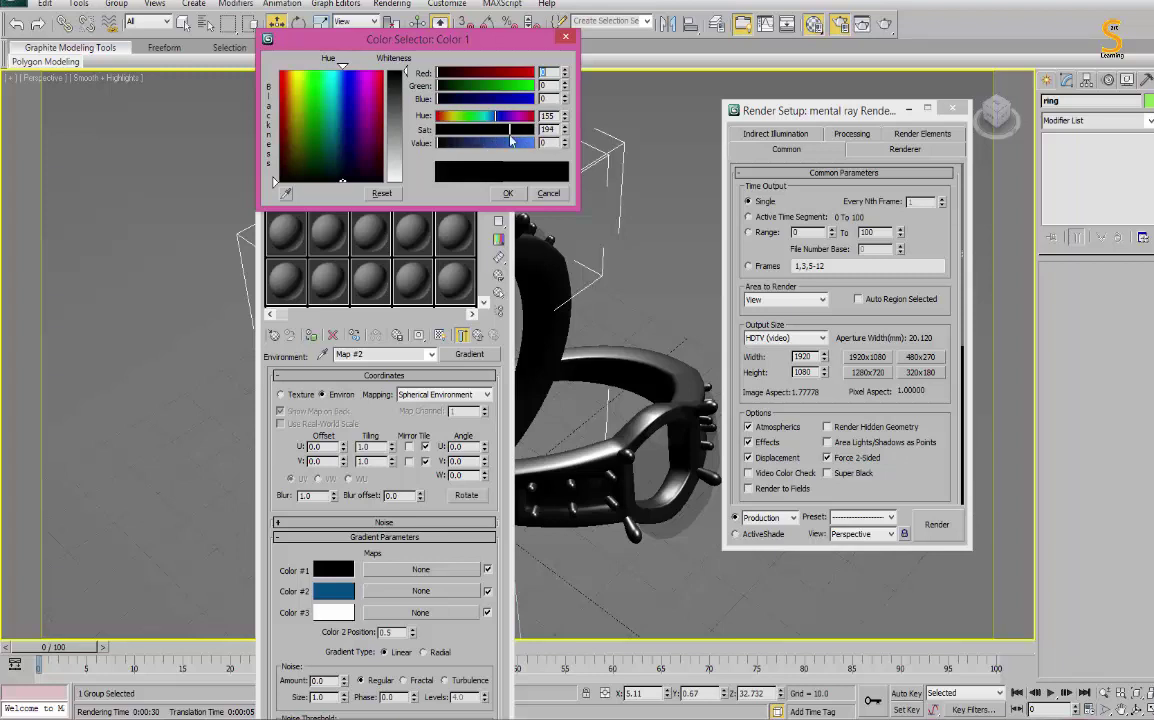
{"action": "left_click", "coordinate": [507, 193]}
{"action": "left_click", "coordinate": [333, 612]}
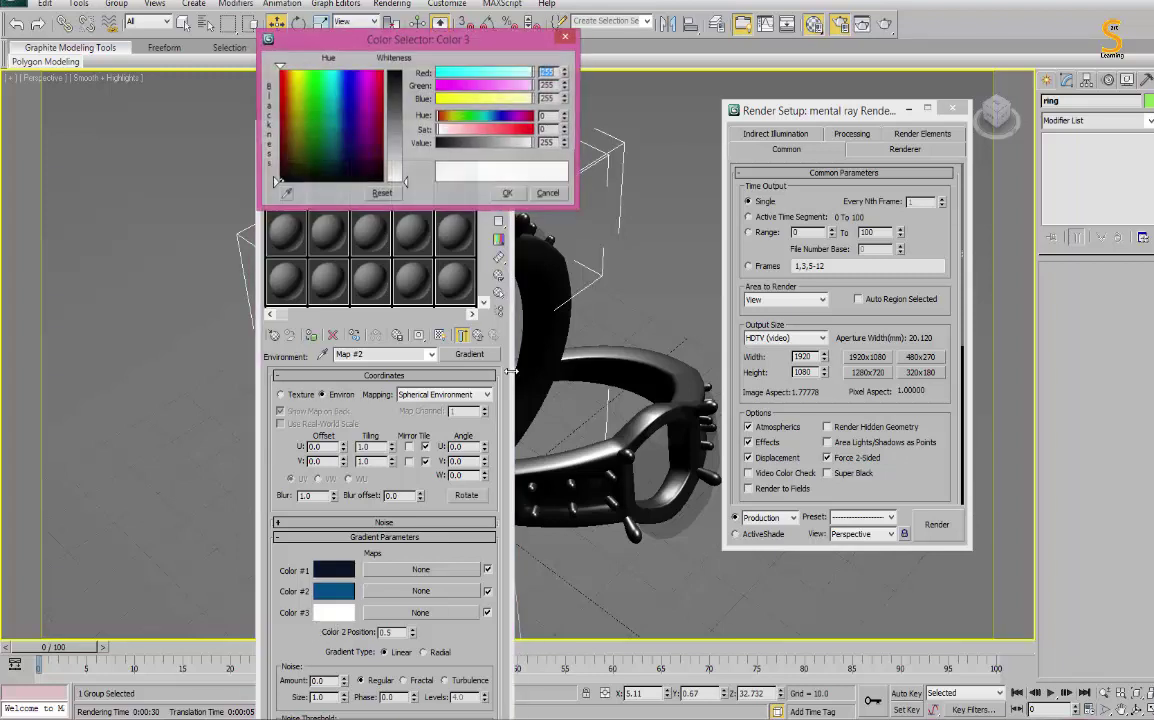
{"action": "mouse_move", "coordinate": [455, 116]}
{"action": "left_mouse_down"}
{"action": "mouse_move", "coordinate": [498, 119]}
{"action": "mouse_move", "coordinate": [455, 118]}
{"action": "left_mouse_up"}
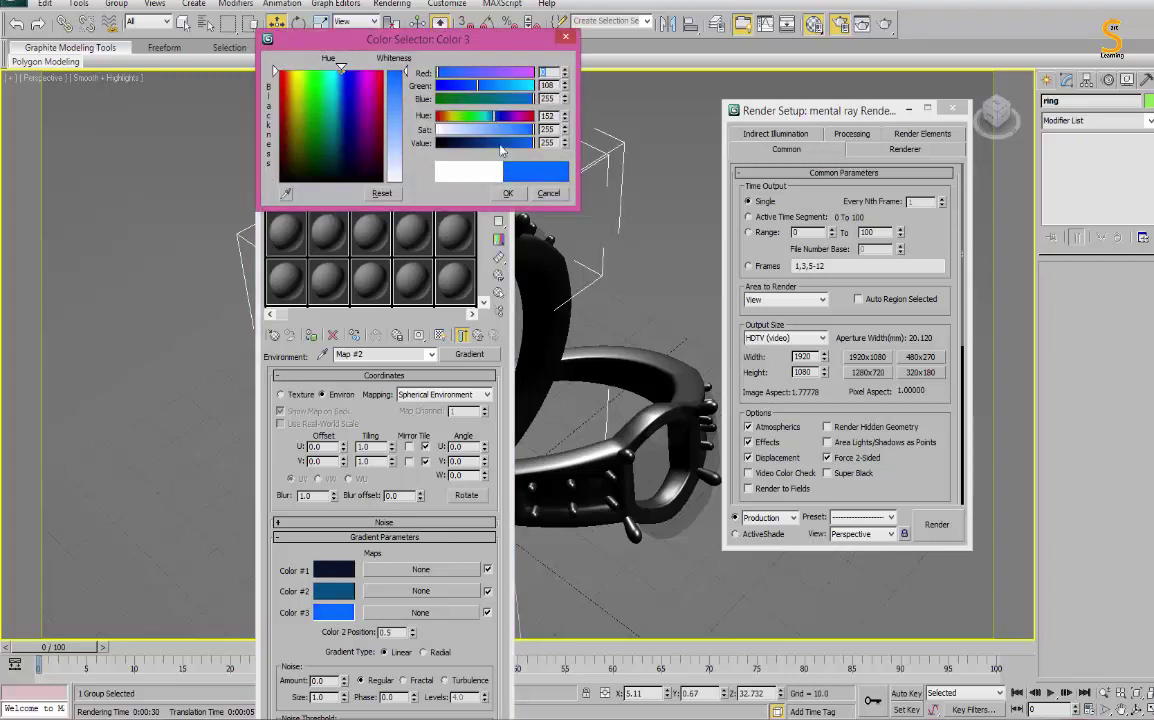
{"action": "left_click", "coordinate": [507, 193]}
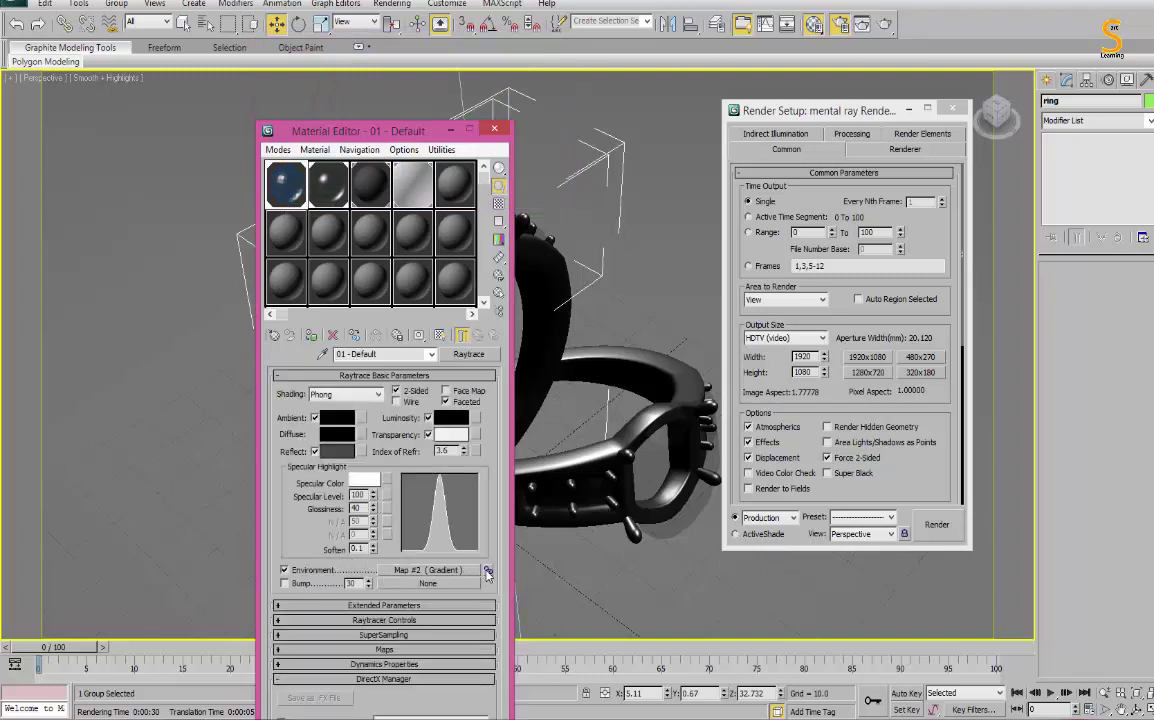
{"action": "left_click", "coordinate": [862, 23]}
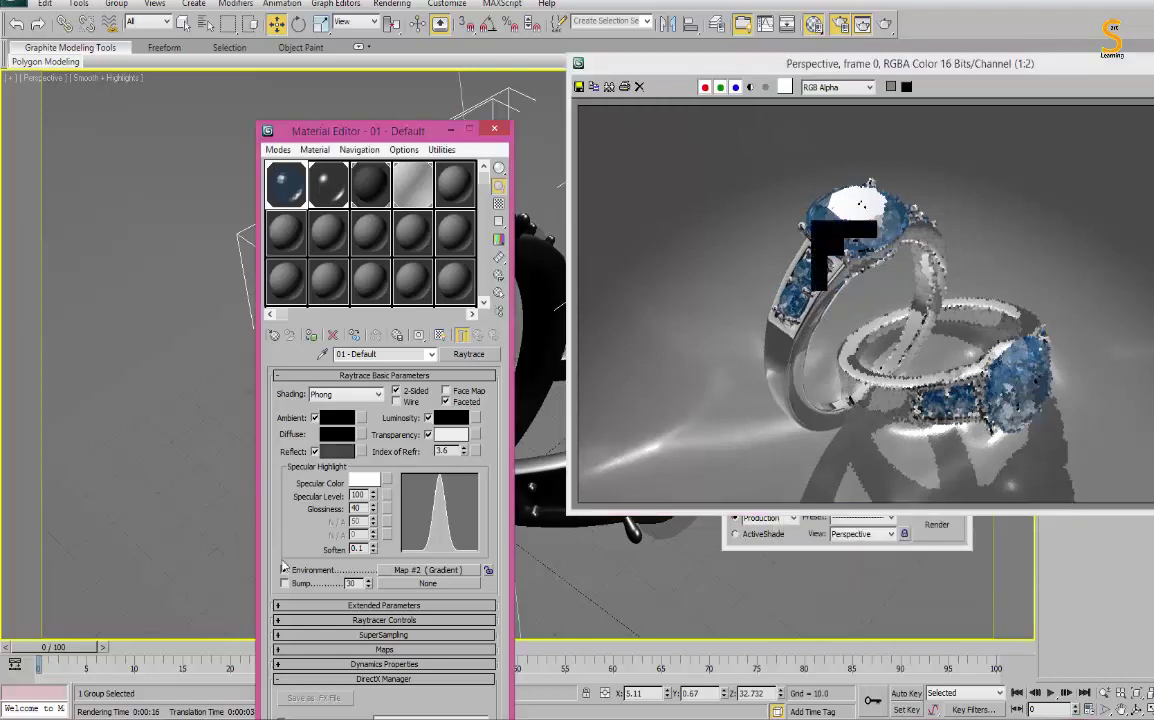
Expand the material's Extended Parameters and enable Density Color under Advanced Transparency.
{"action": "left_click", "coordinate": [370, 621]}
{"action": "left_click", "coordinate": [368, 606]}
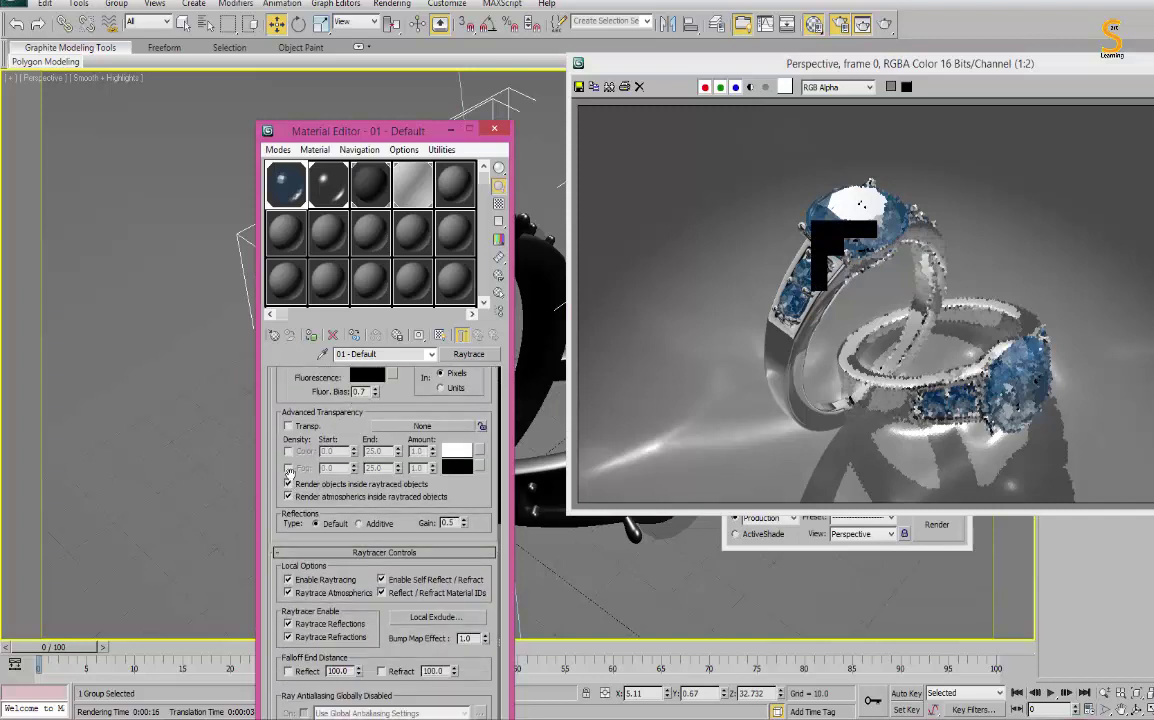
{"action": "scroll", "coordinate": [290, 485], "scroll_direction": "up", "scroll_amount": 5}
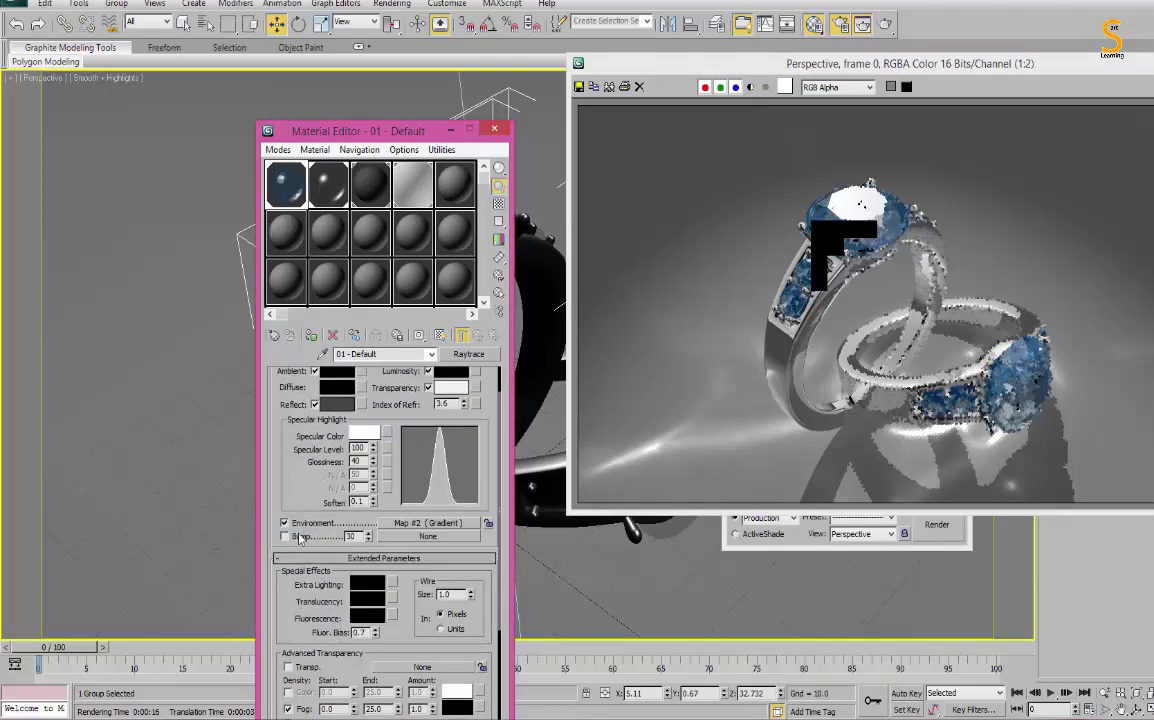
{"action": "left_click_drag", "start_coordinate": [296, 527], "coordinate": [316, 262]}
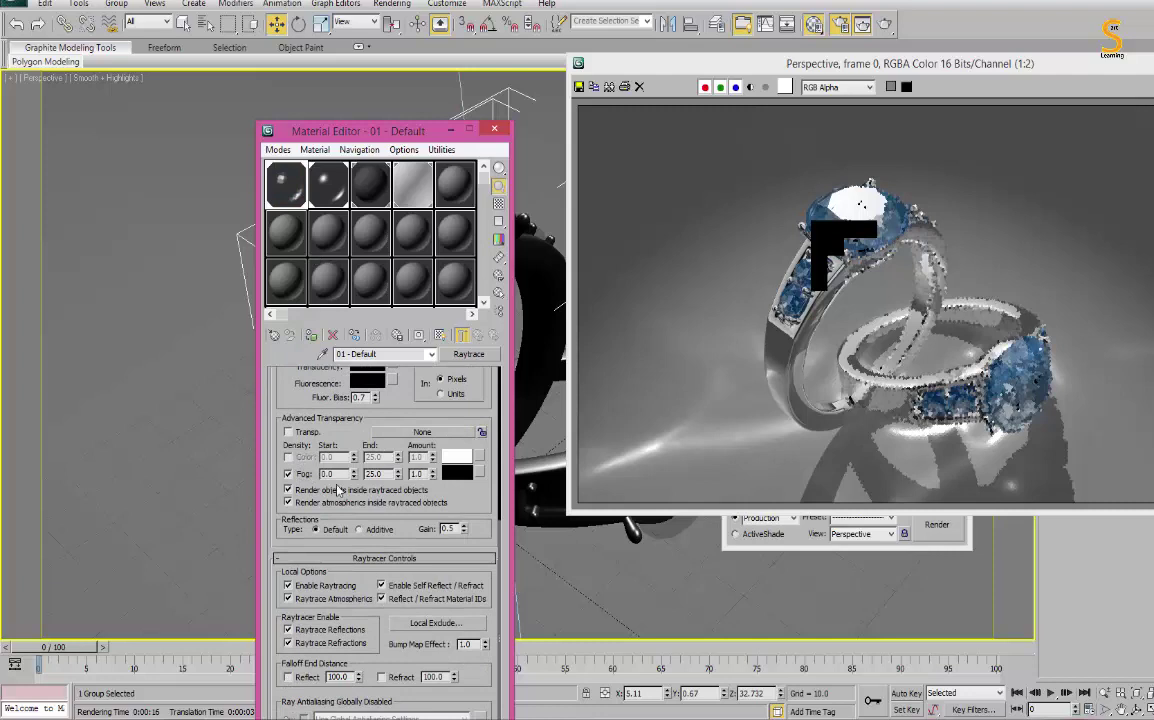
{"action": "left_click", "coordinate": [310, 456]}
Set both the density colour and the fog colour to dark blue.
{"action": "left_click", "coordinate": [453, 458]}
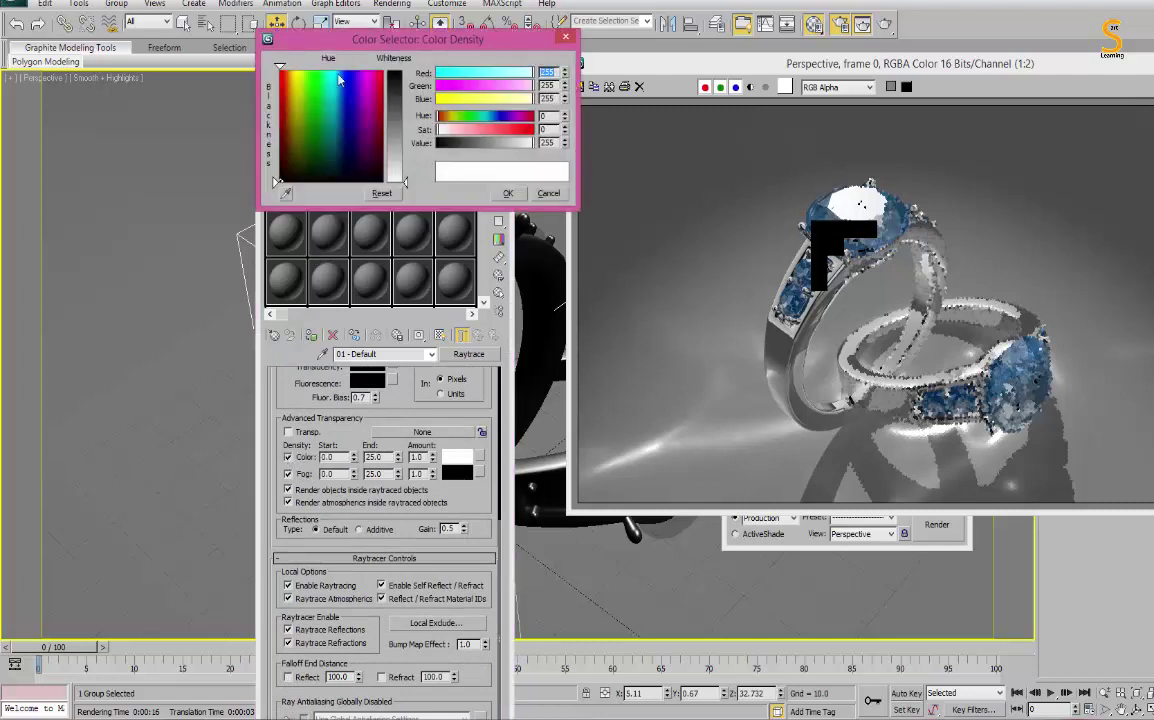
{"action": "left_click_drag", "start_coordinate": [344, 84], "coordinate": [356, 100]}
{"action": "left_click_drag", "start_coordinate": [475, 142], "coordinate": [455, 142]}
{"action": "left_click", "coordinate": [508, 193]}
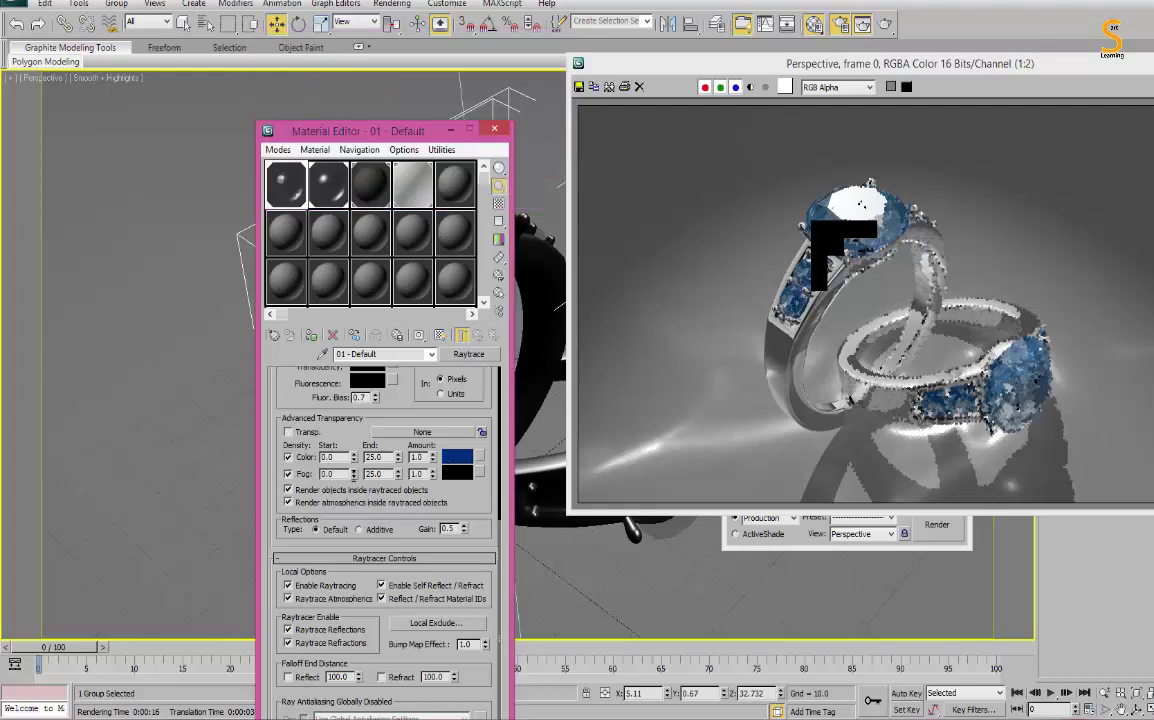
{"action": "left_click", "coordinate": [457, 473]}
{"action": "left_click_drag", "start_coordinate": [436, 142], "coordinate": [506, 142]}
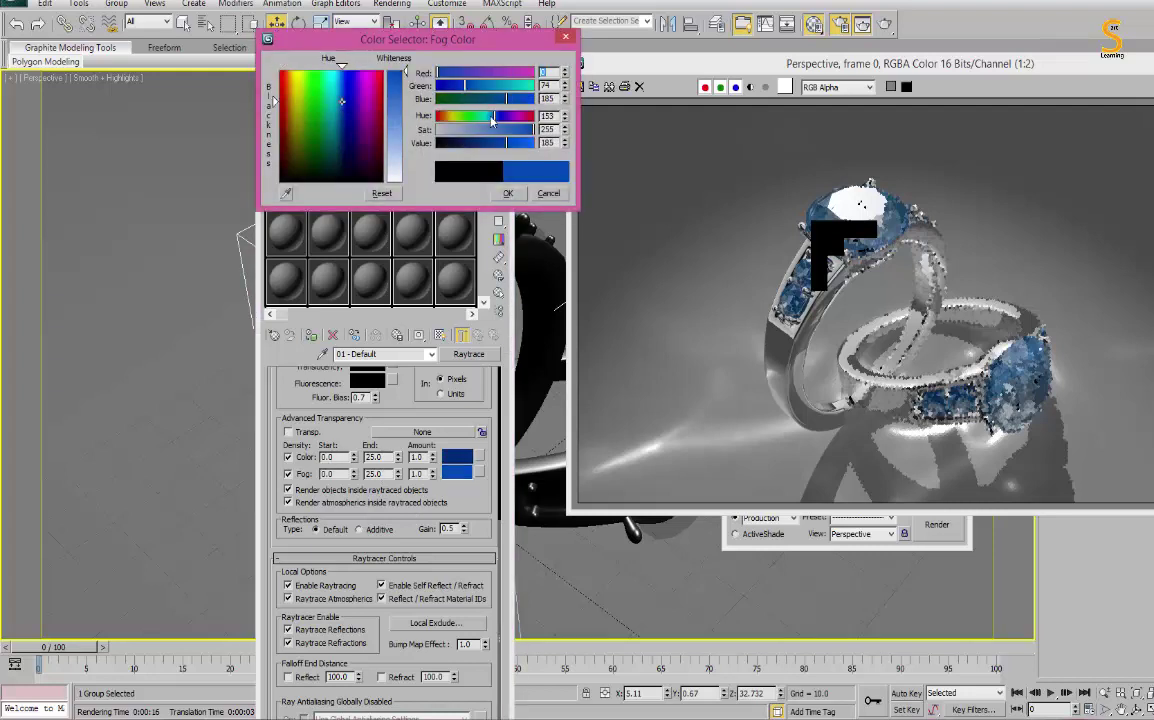
{"action": "left_click", "coordinate": [508, 193]}
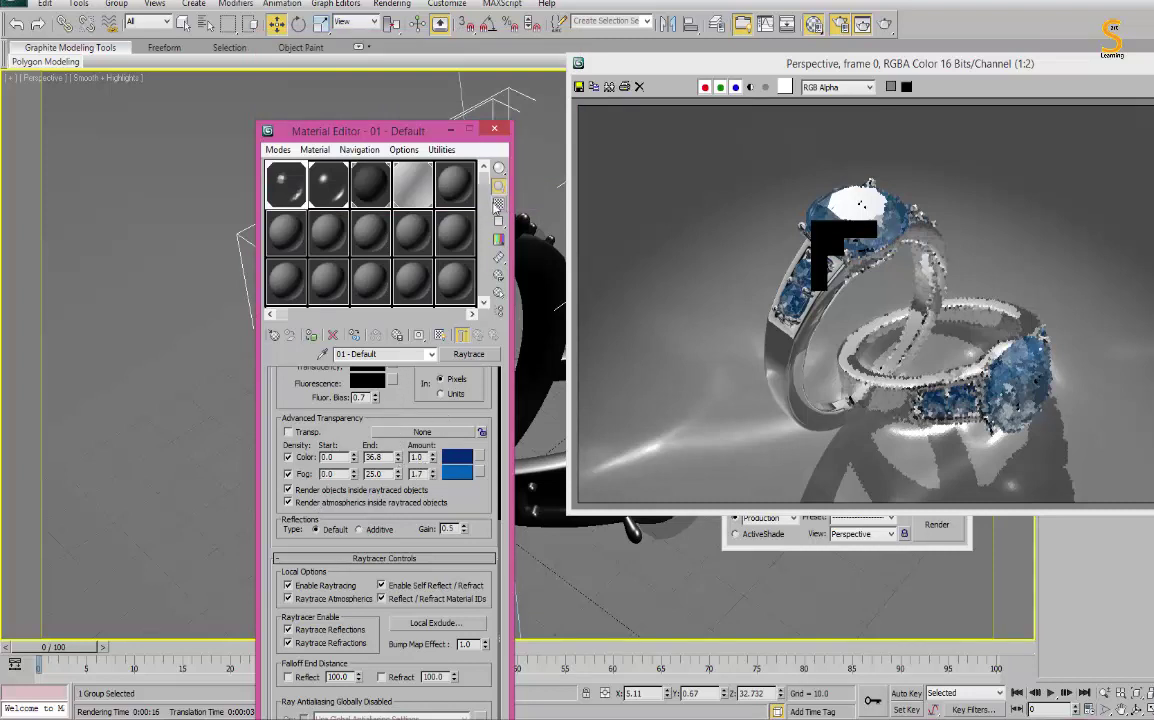
Darken the gems' fog colour further and re-render to check the result.
{"action": "key", "text": "F9"}
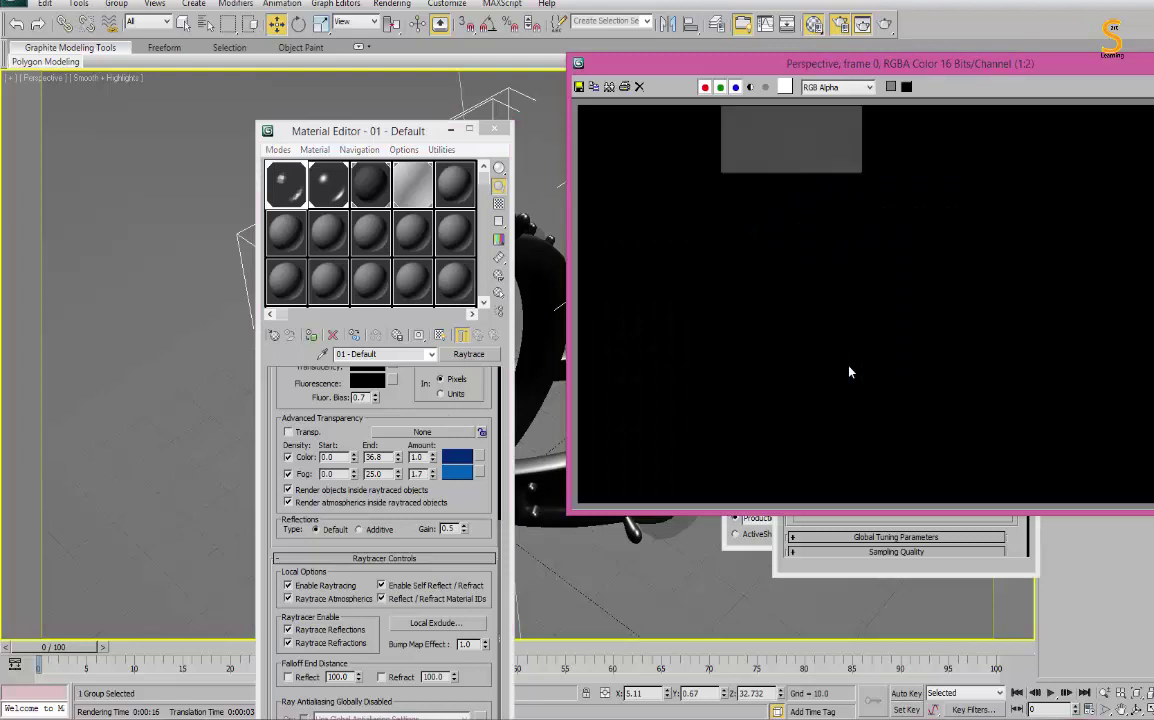
{"action": "left_click", "coordinate": [457, 473]}
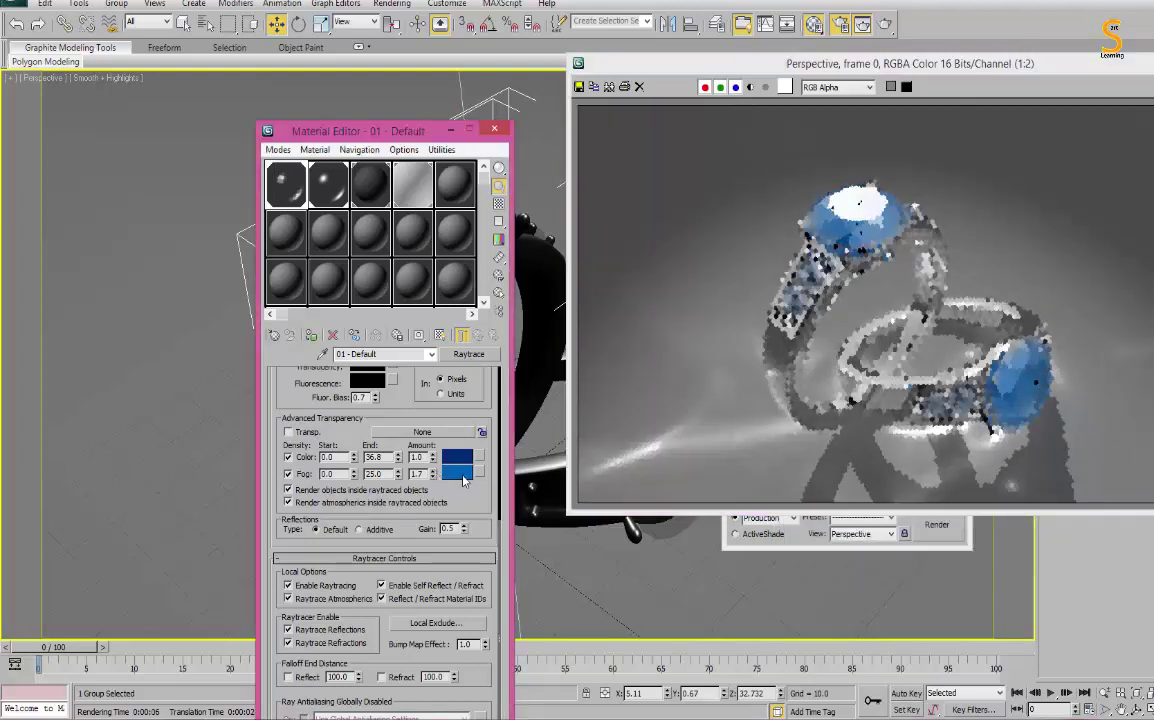
{"action": "left_click_drag", "start_coordinate": [514, 142], "coordinate": [457, 142]}
{"action": "key", "text": "Return"}
{"action": "key", "text": "shift+q"}
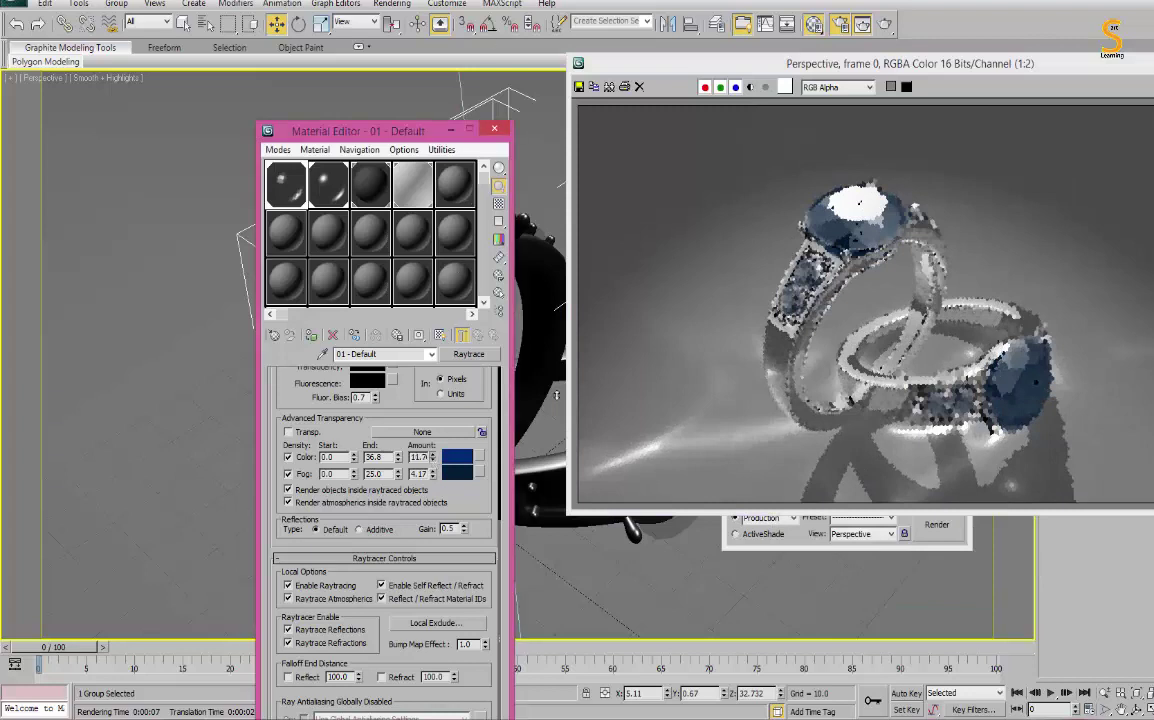
Darken the density colour and render the gems again in deeper navy.
{"action": "left_click", "coordinate": [457, 457]}
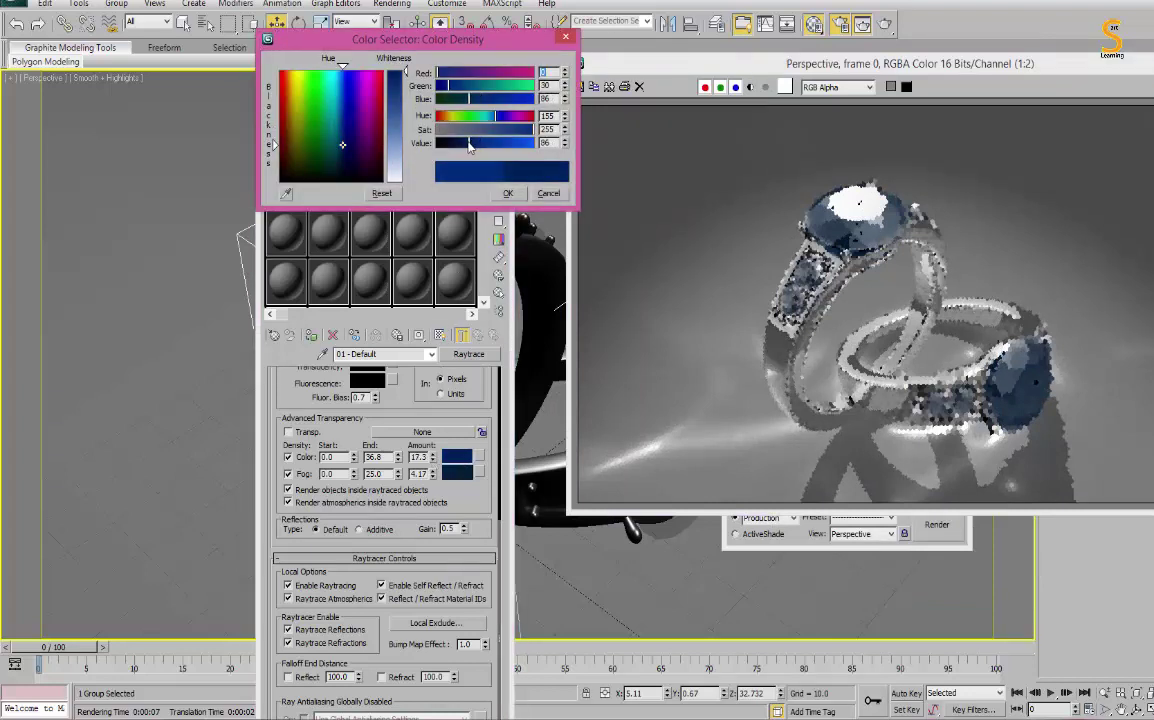
{"action": "left_click", "coordinate": [508, 194]}
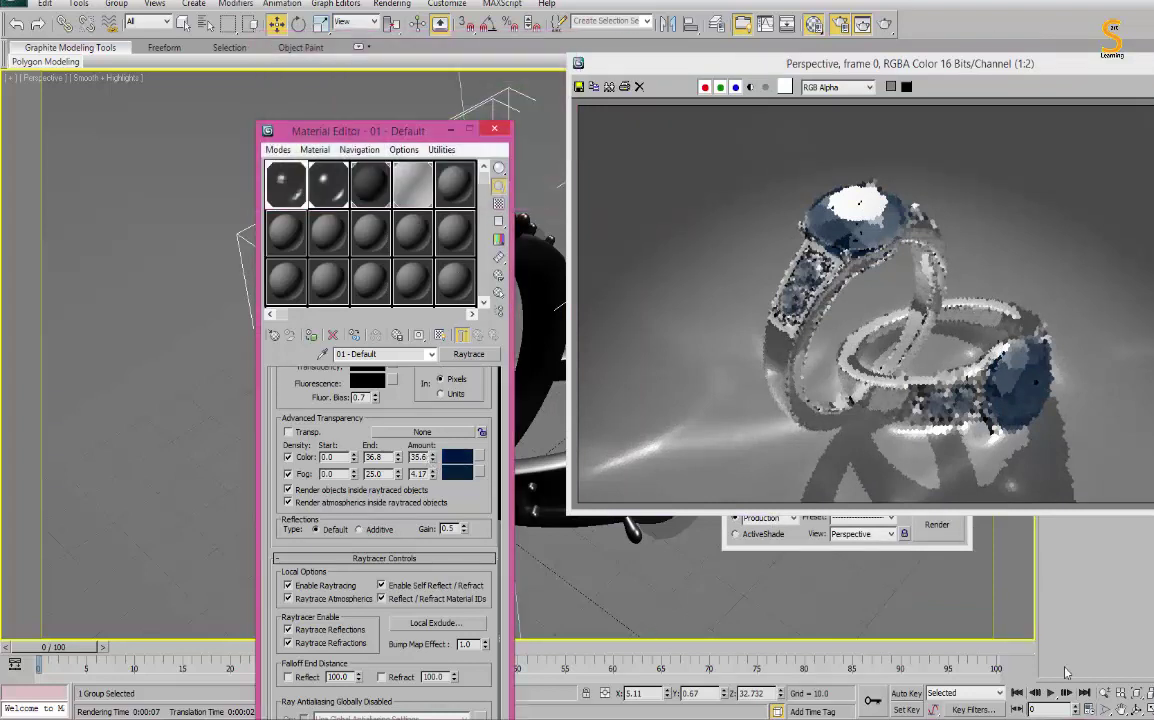
{"action": "left_click", "coordinate": [937, 524]}
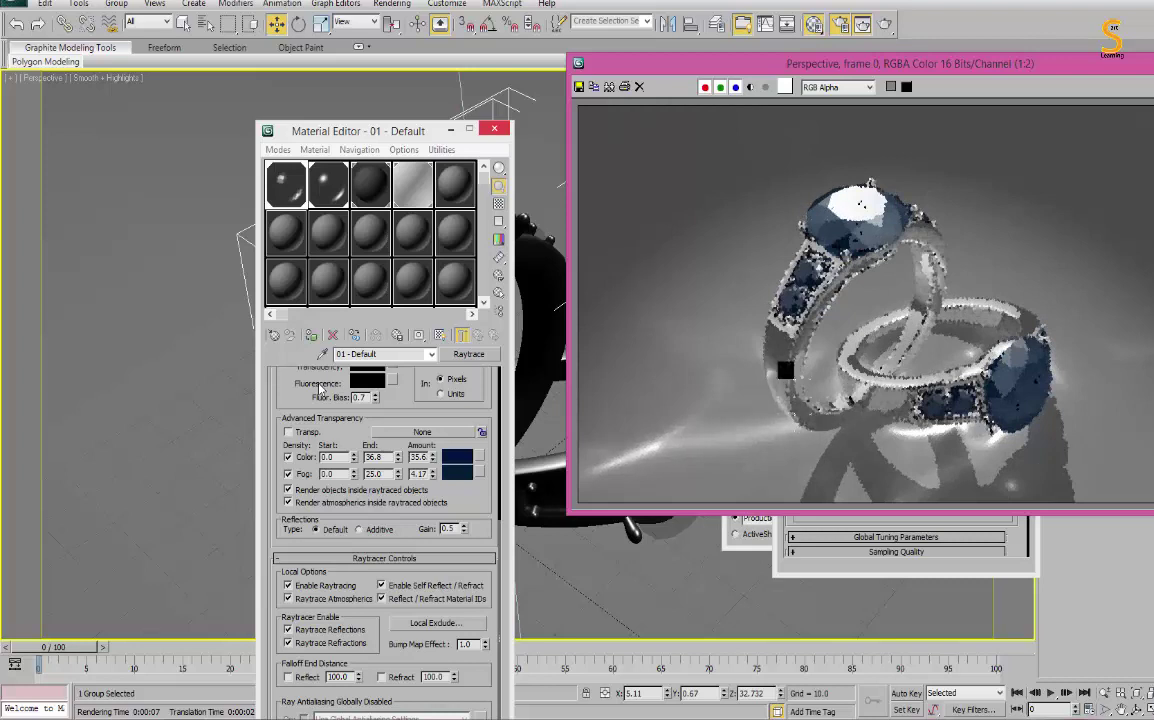
Set the gem material's Diffuse colour to dark blue.
{"action": "left_click_drag", "start_coordinate": [319, 390], "coordinate": [314, 580]}
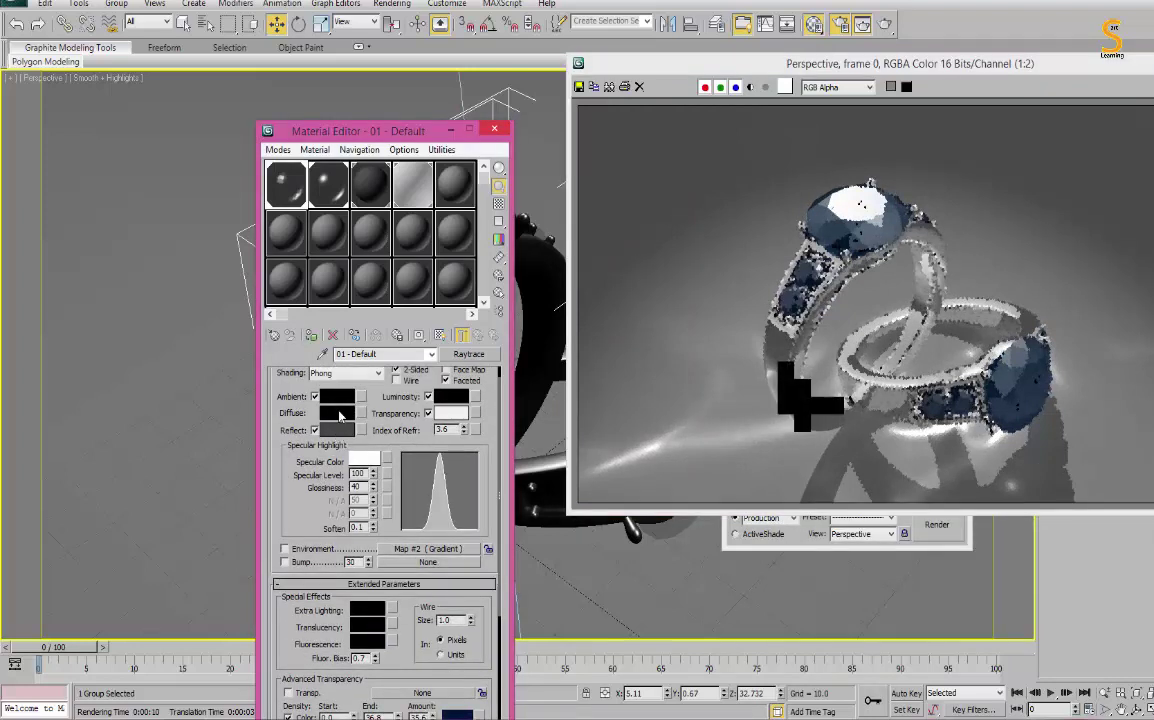
{"action": "left_click", "coordinate": [340, 413]}
{"action": "left_click", "coordinate": [344, 140]}
{"action": "left_click_drag", "start_coordinate": [437, 143], "coordinate": [474, 152]}
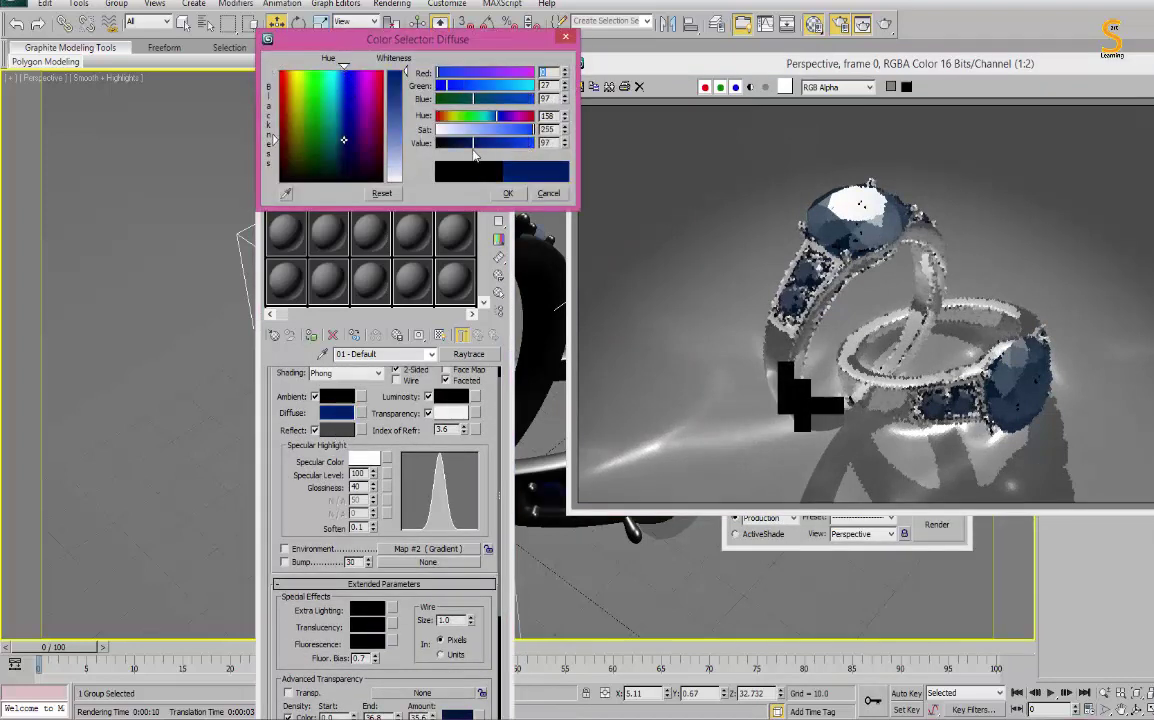
{"action": "left_click", "coordinate": [507, 193]}
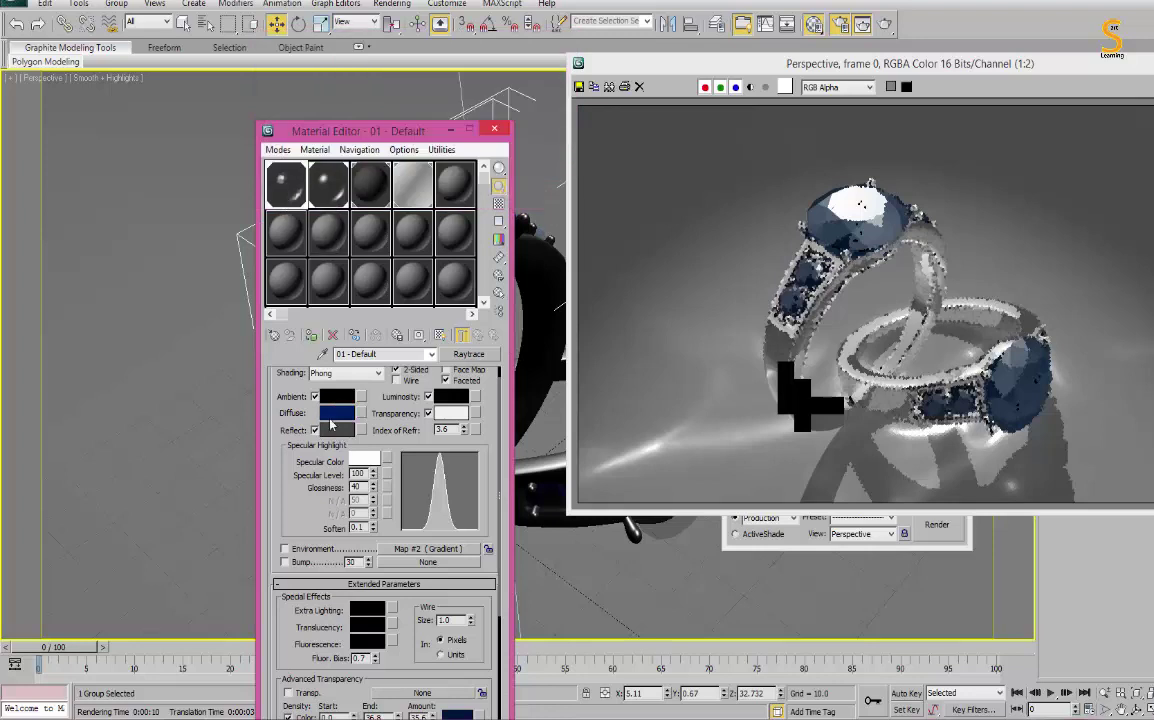
Make the Transparency colour slightly greyer and render the rings with the updated gems.
{"action": "left_click", "coordinate": [338, 430]}
{"action": "left_click", "coordinate": [450, 413]}
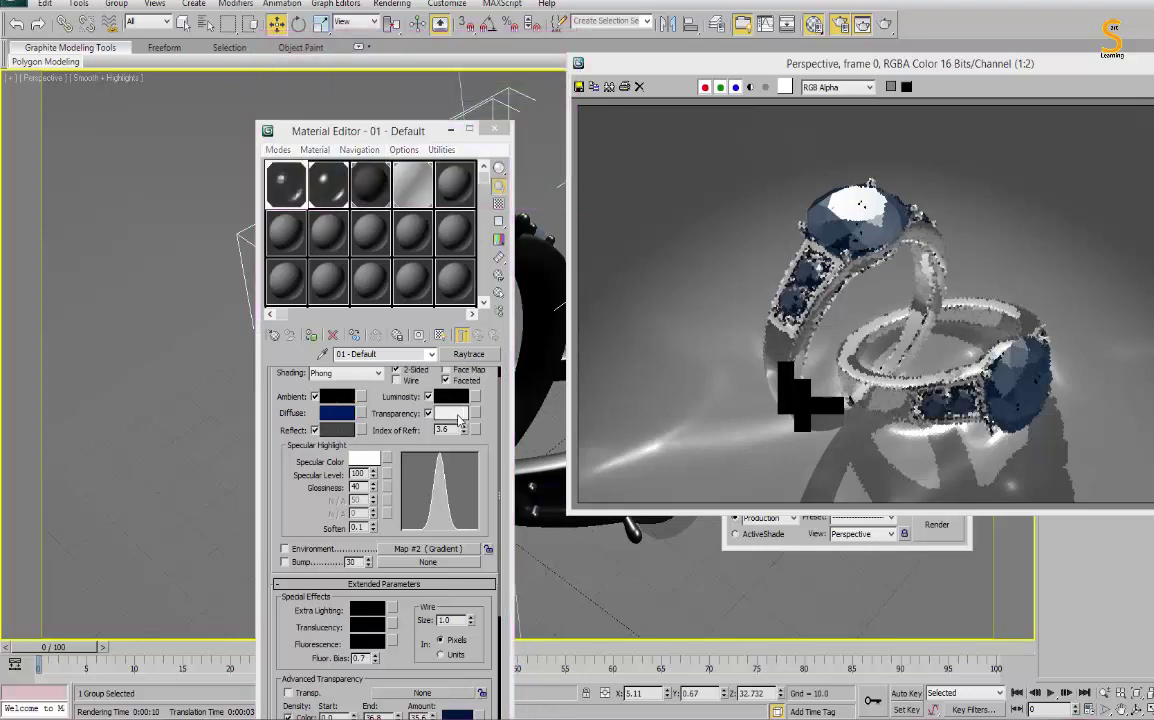
{"action": "left_click", "coordinate": [507, 193]}
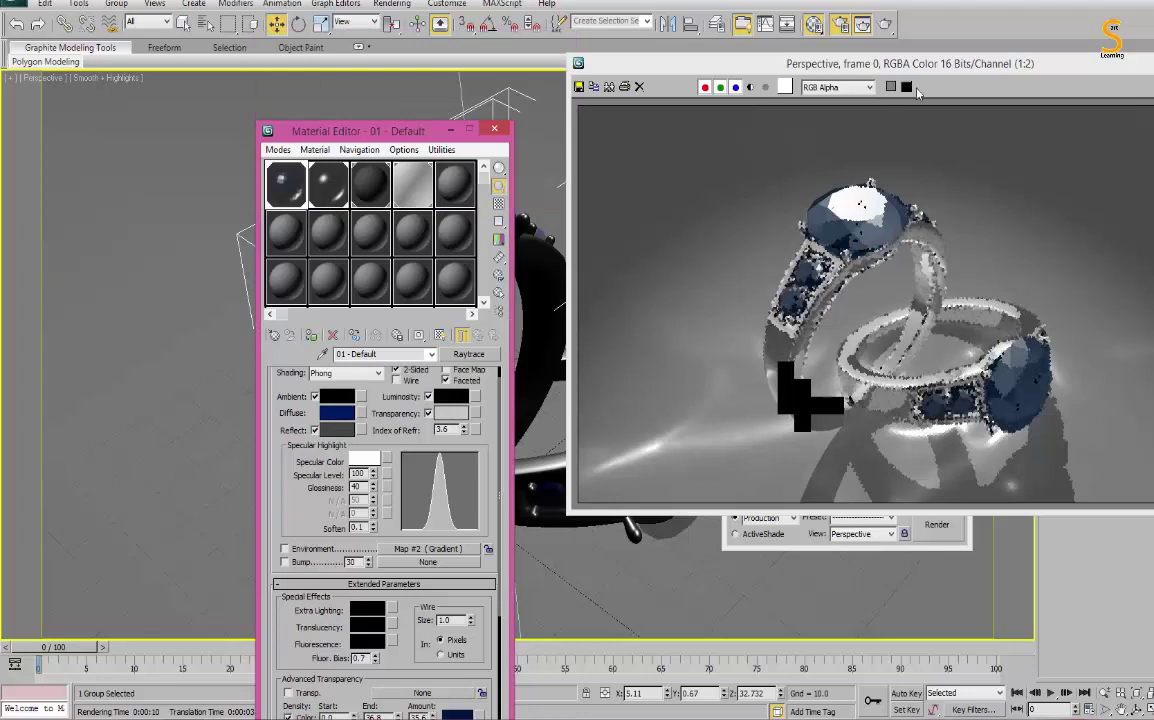
{"action": "left_click", "coordinate": [938, 523]}
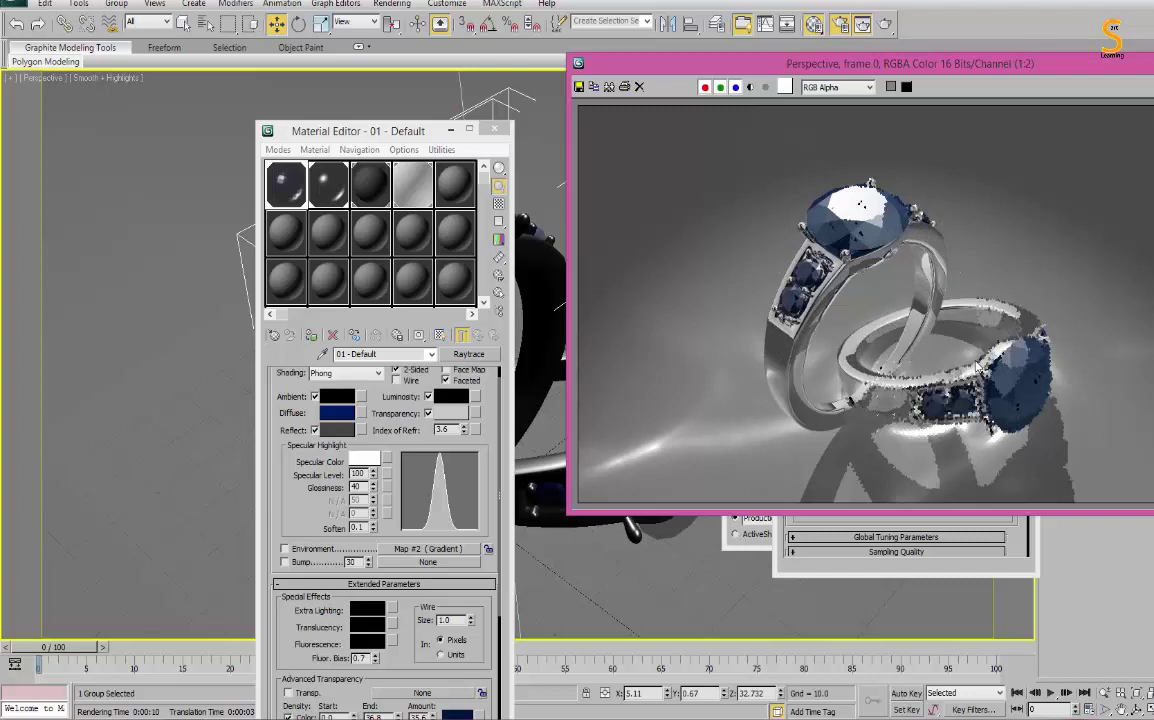
{"action": "left_click_drag", "start_coordinate": [800, 63], "coordinate": [332, 110]}
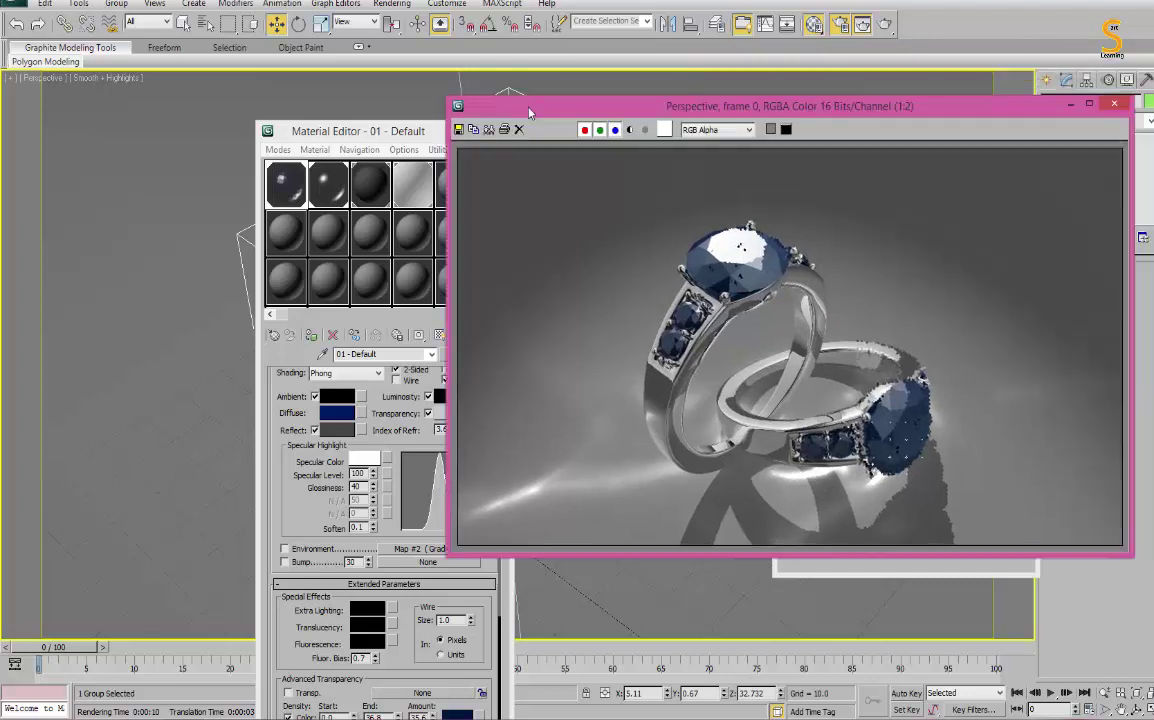